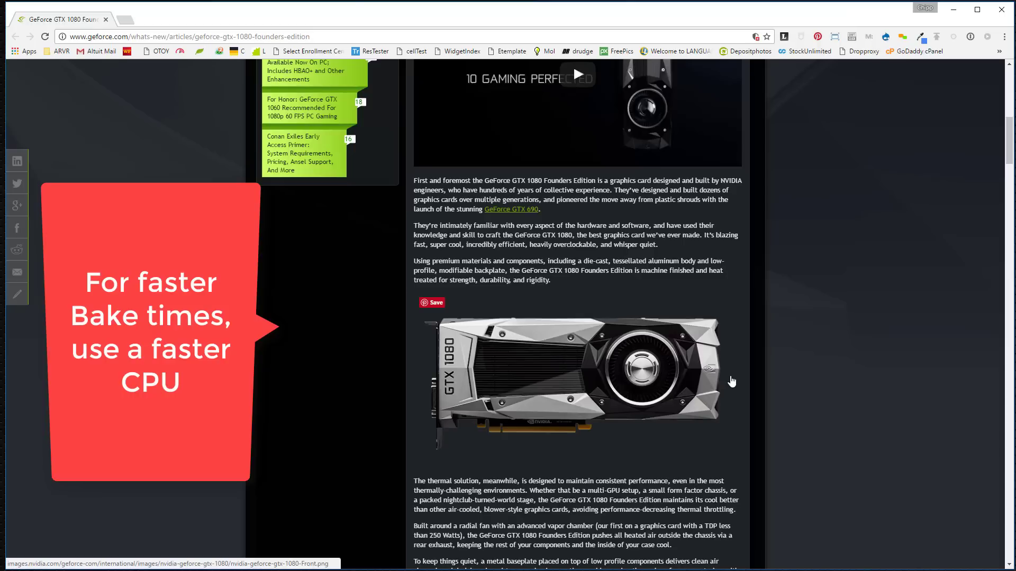
# Step: Minimize the Chrome window showing the GeForce GTX 1080 article to reveal the Unity launcher
pyautogui.click(956, 11)
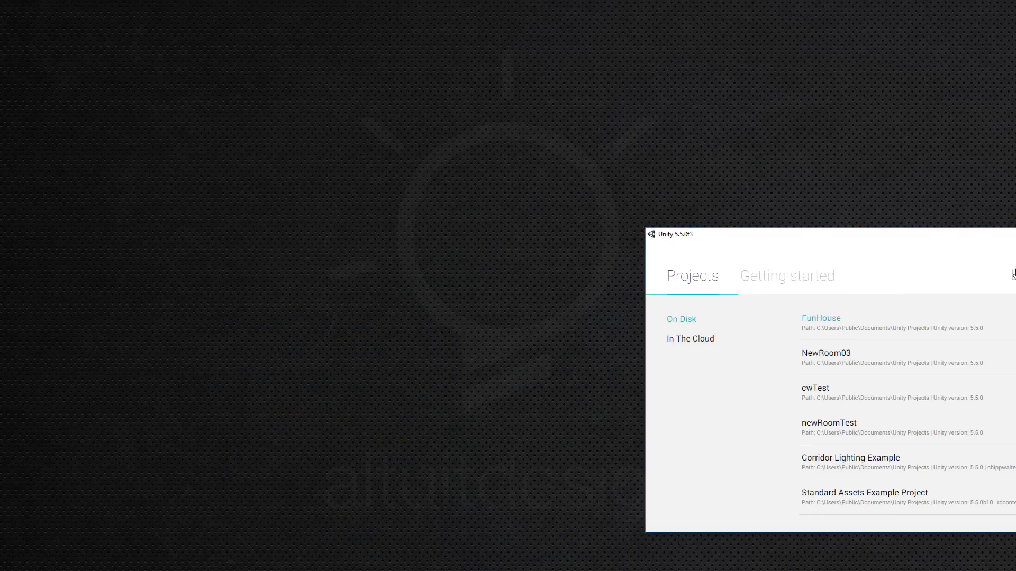
# Step: Open the FunHouse project, start a new empty scene, and collapse the FunHouse folder to Assets
pyautogui.click(832, 320)
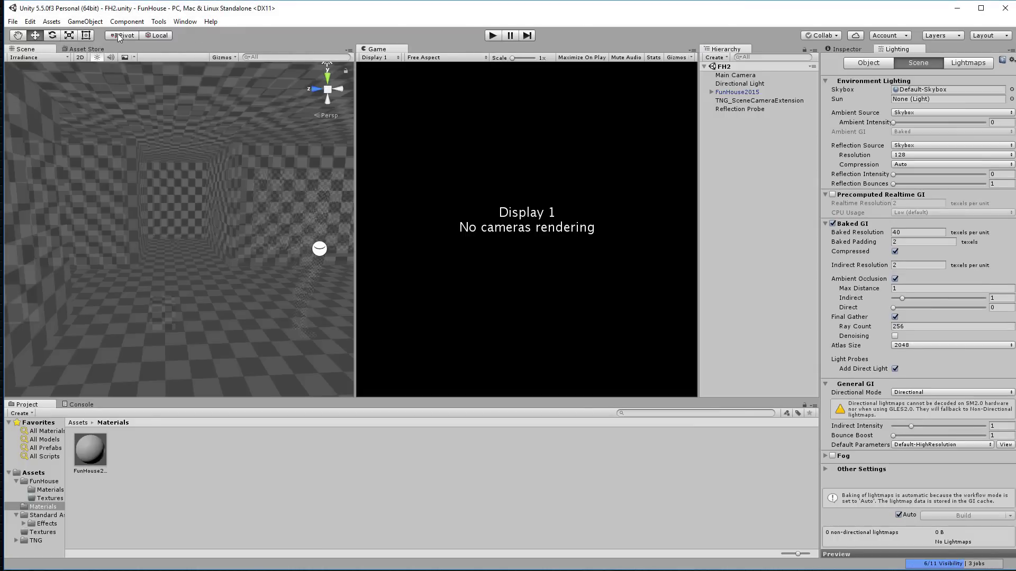
pyautogui.click(30, 21)
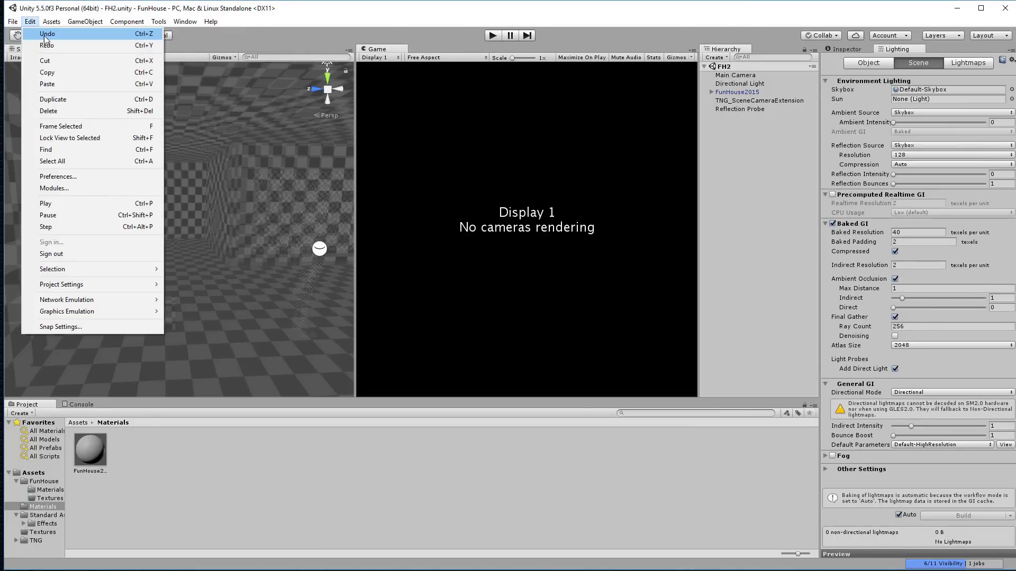
pyautogui.moveTo(13, 21)
pyautogui.click(39, 34)
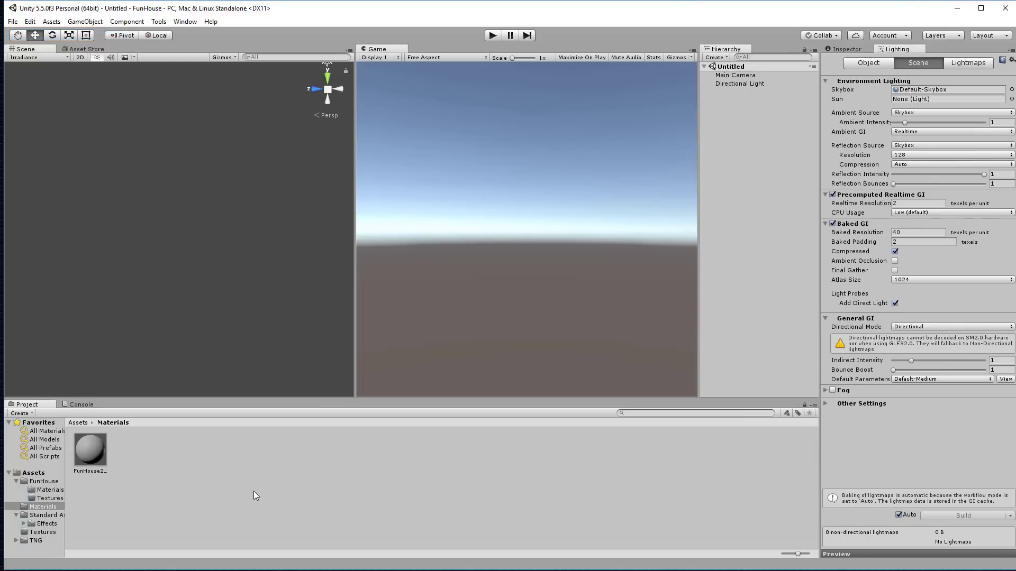
pyautogui.click(16, 482)
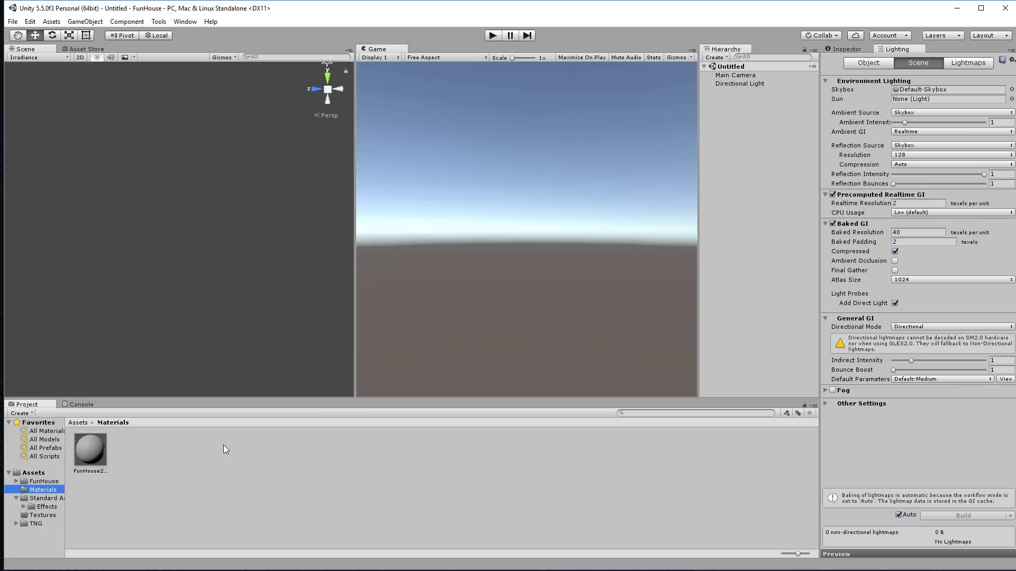
pyautogui.click(36, 473)
# Step: Create a new folder named FH2 in Assets and open it
pyautogui.rightClick(443, 462)
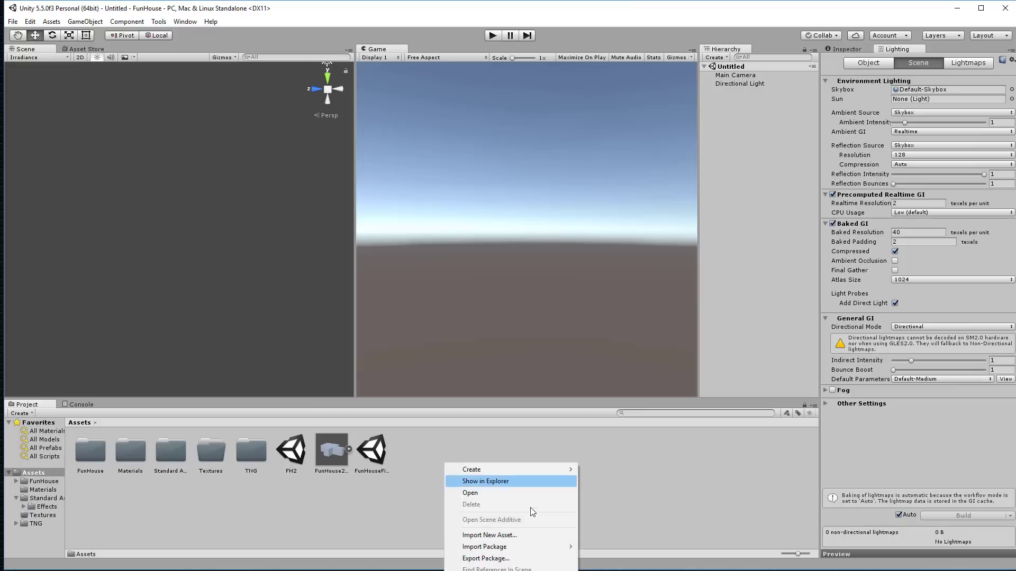
pyautogui.click(536, 537)
pyautogui.click(599, 391)
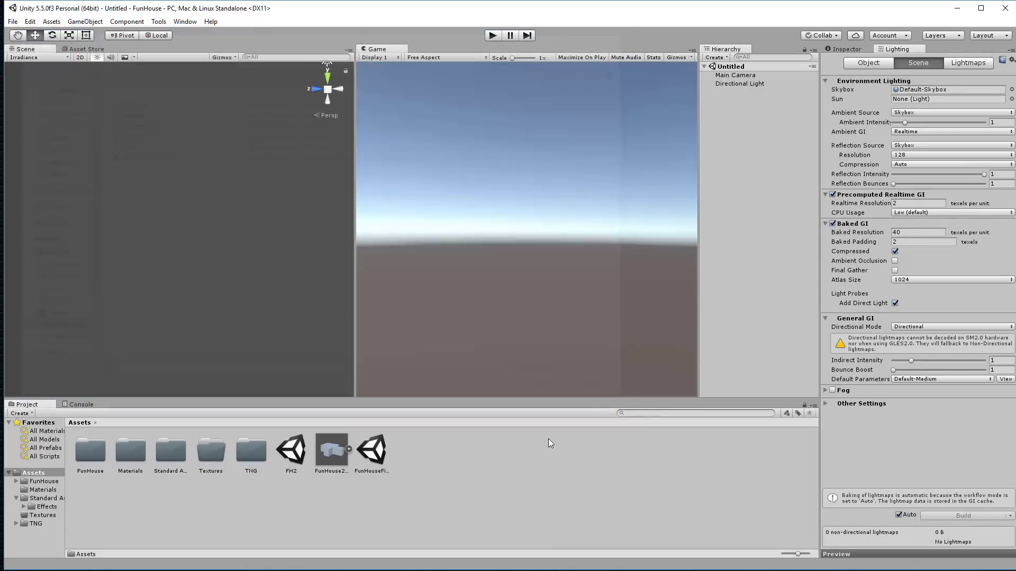
pyautogui.rightClick(446, 449)
pyautogui.moveTo(478, 456)
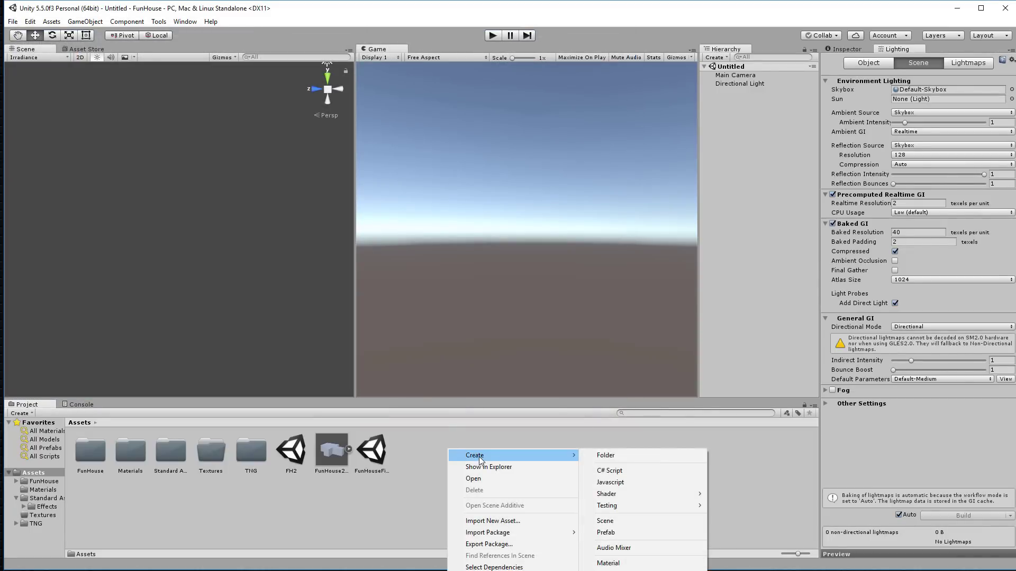
pyautogui.click(658, 451)
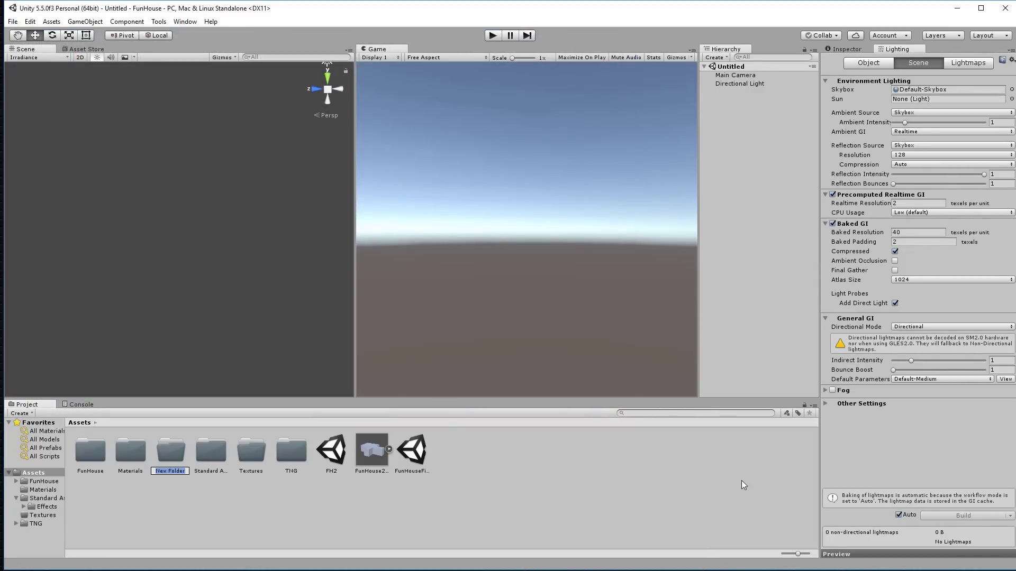
pyautogui.write('FH2')
pyautogui.press('Return')
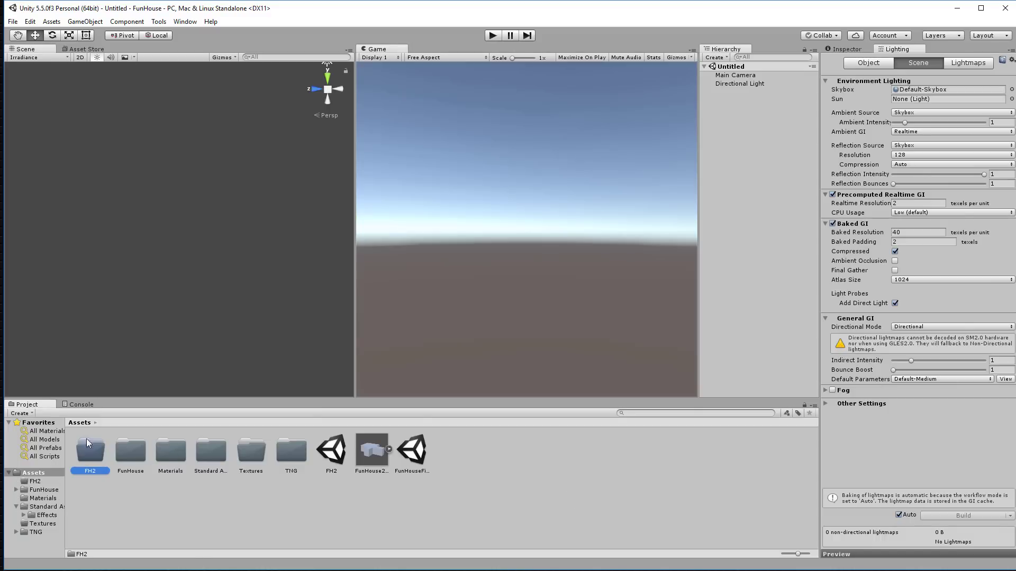
pyautogui.doubleClick(88, 459)
# Step: Import FunHouse2015.skp from the NewTest01 folder into FH2
pyautogui.rightClick(163, 460)
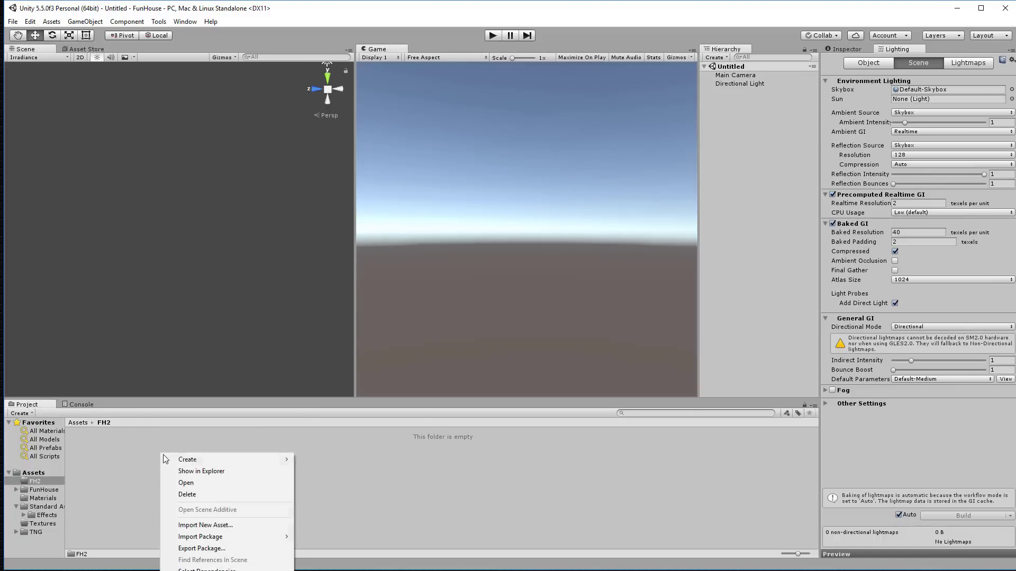
pyautogui.click(203, 525)
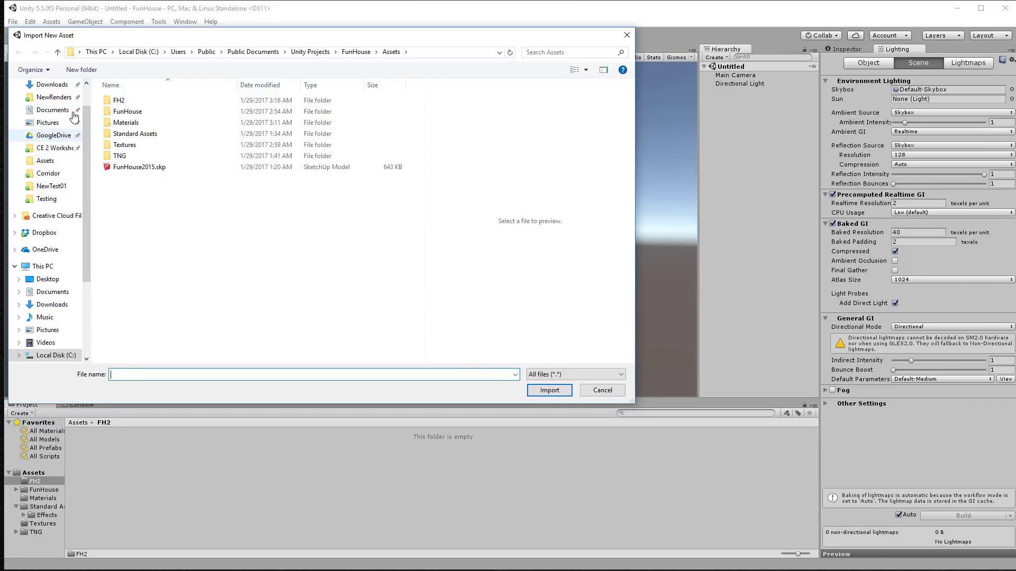
pyautogui.click(49, 187)
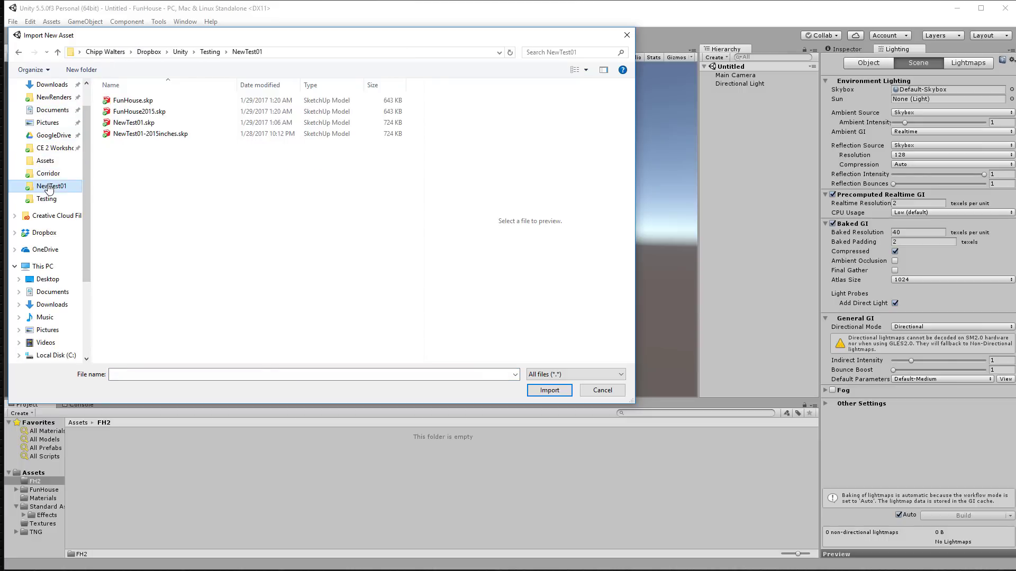
pyautogui.doubleClick(137, 113)
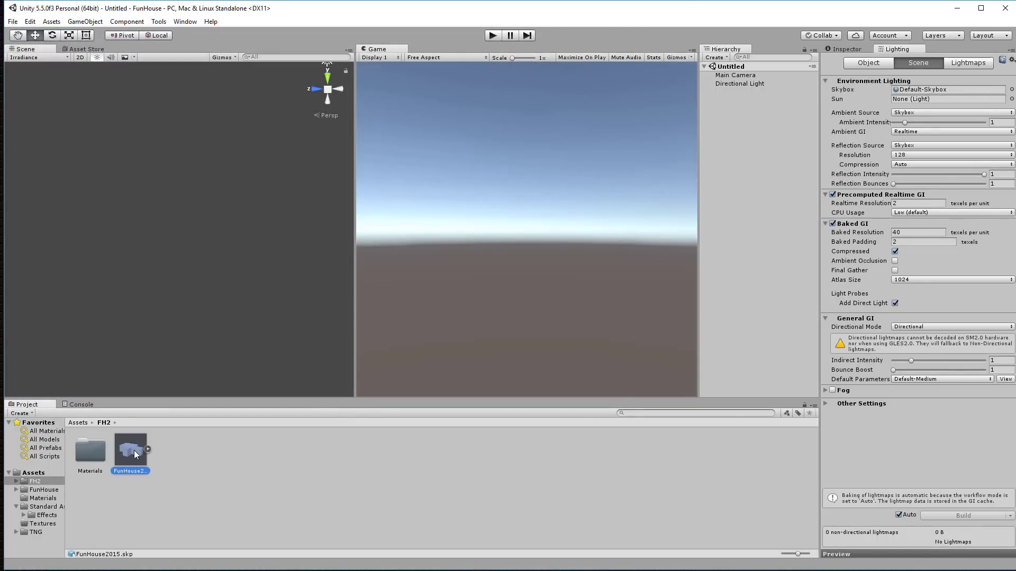
# Step: Set FunHouse2015's import Unit conversion to Feet with Generate Lightmap UVs on, and apply
pyautogui.click(848, 49)
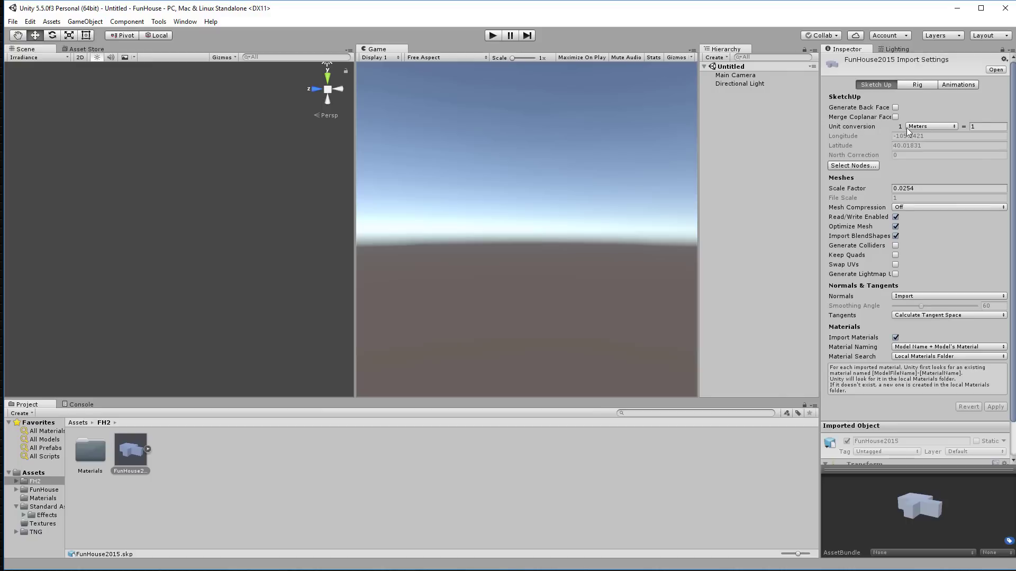
pyautogui.click(943, 129)
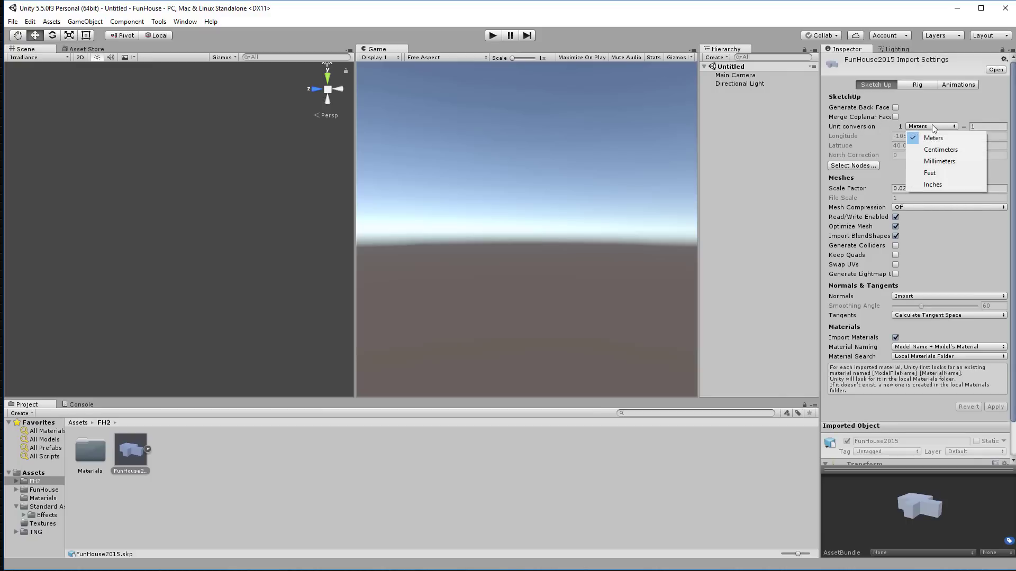
pyautogui.click(937, 173)
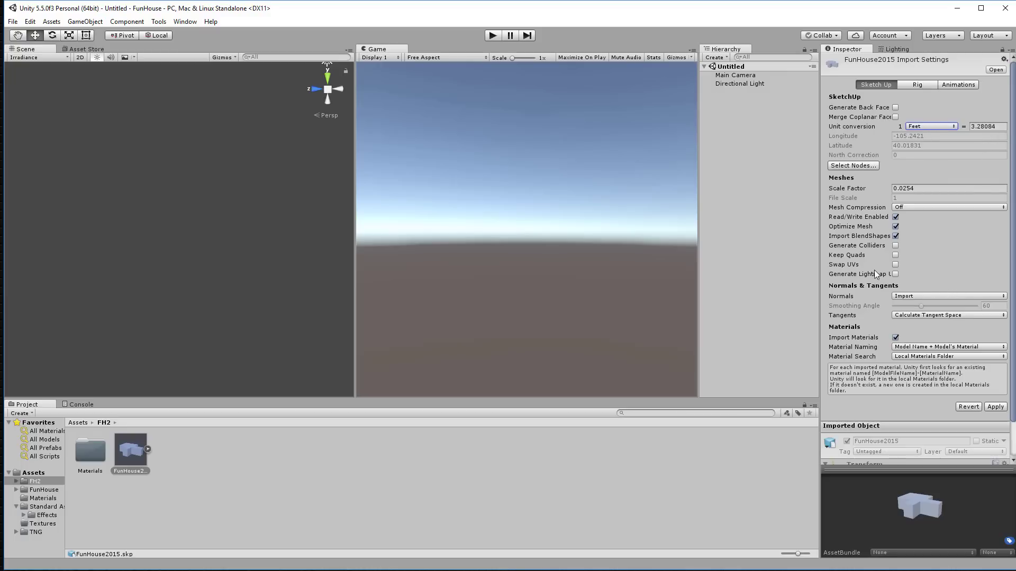
pyautogui.click(894, 275)
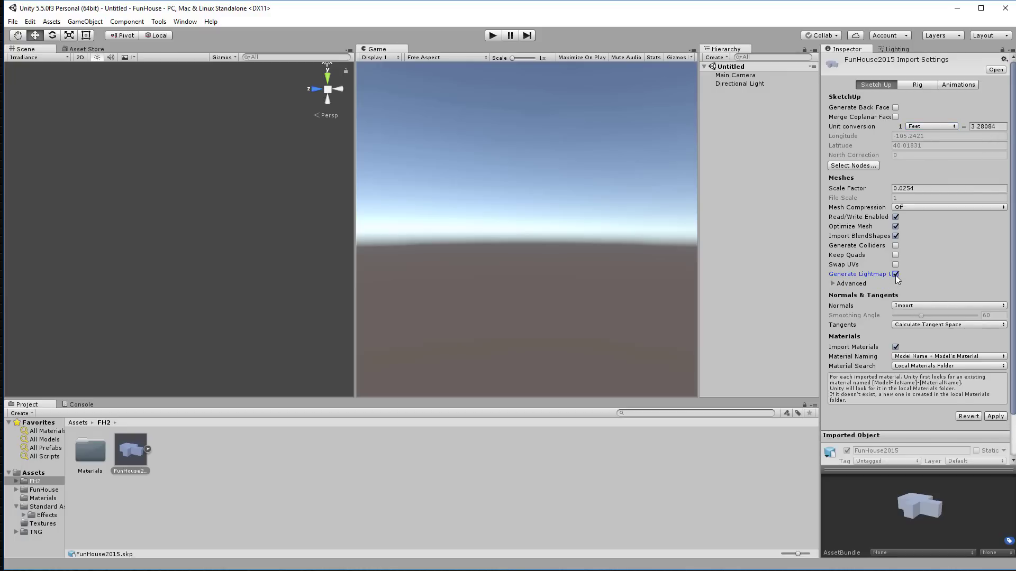
pyautogui.click(1000, 417)
# Step: Switch the Scene view draw mode from Irradiance to Shaded
pyautogui.click(30, 58)
pyautogui.click(32, 75)
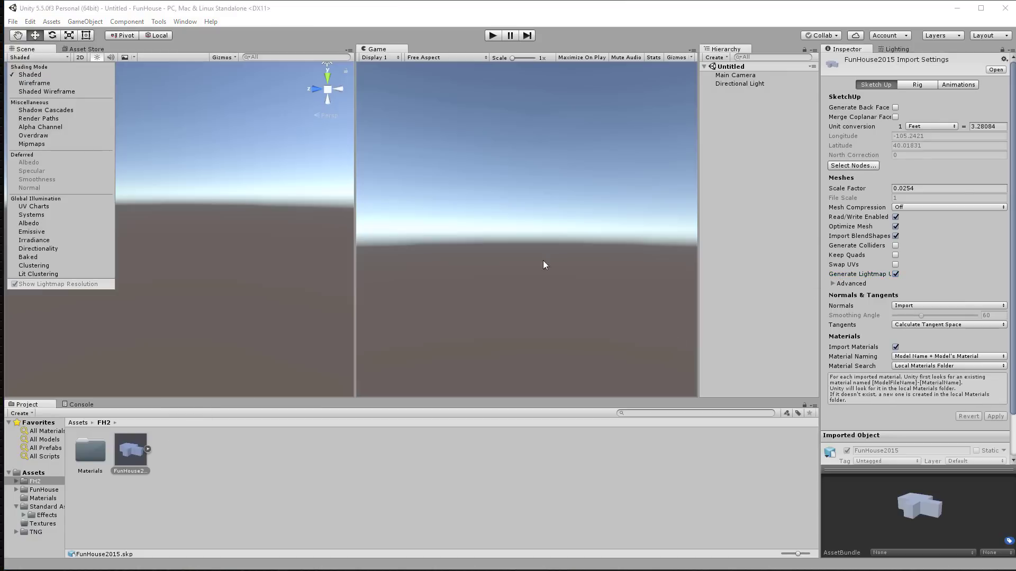
pyautogui.click(265, 153)
# Step: Place the FunHouse2015 model in the scene with its position set to 0
pyautogui.click(260, 157)
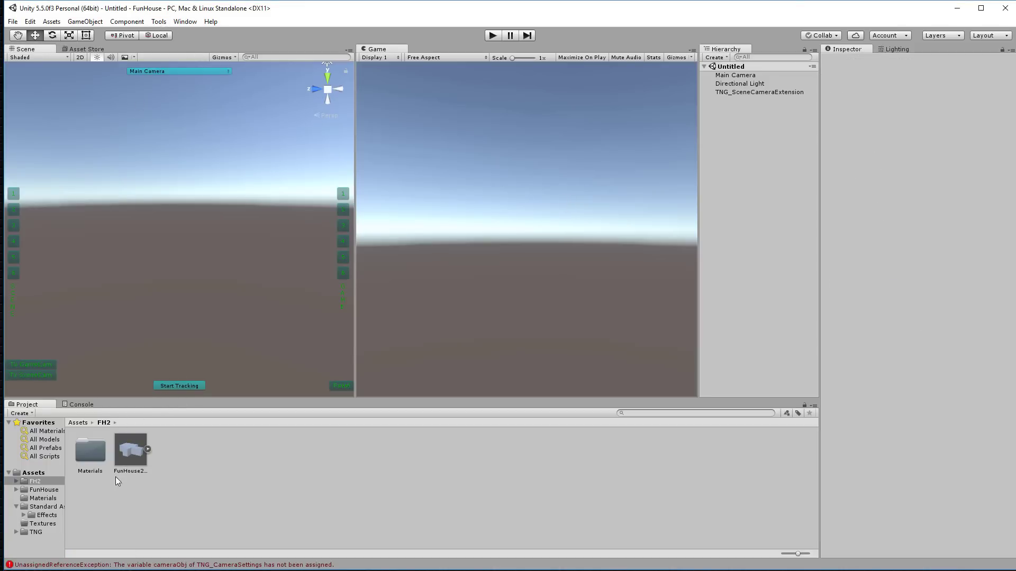
pyautogui.moveTo(128, 455); pyautogui.dragTo(159, 281)
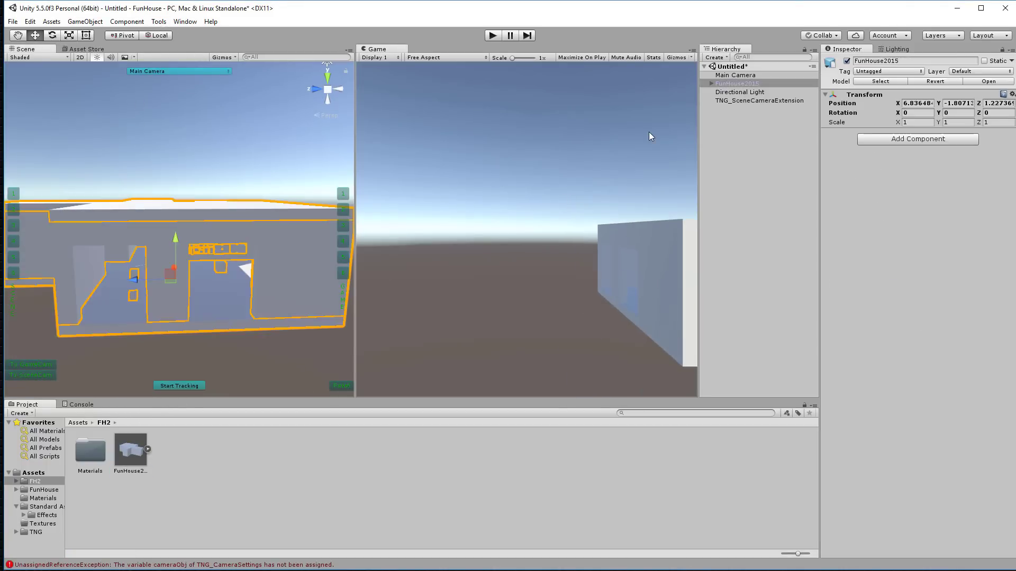
pyautogui.click(913, 103)
pyautogui.write('0')
pyautogui.press('Tab')
pyautogui.write('0')
pyautogui.press('Tab')
pyautogui.write('0')
pyautogui.press('Tab')
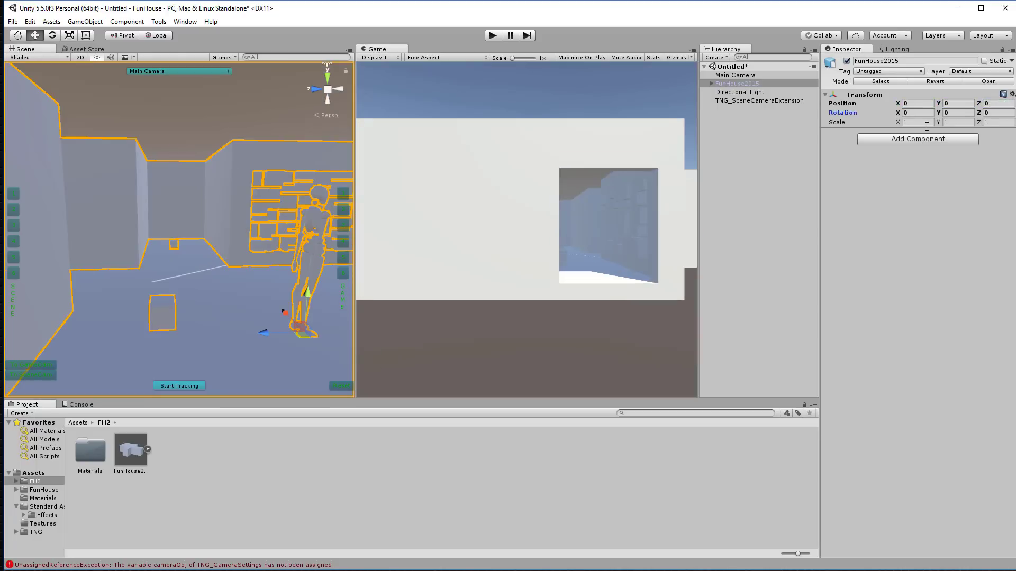
# Step: Turn off Selection Outline in the Gizmos options
pyautogui.click(307, 253)
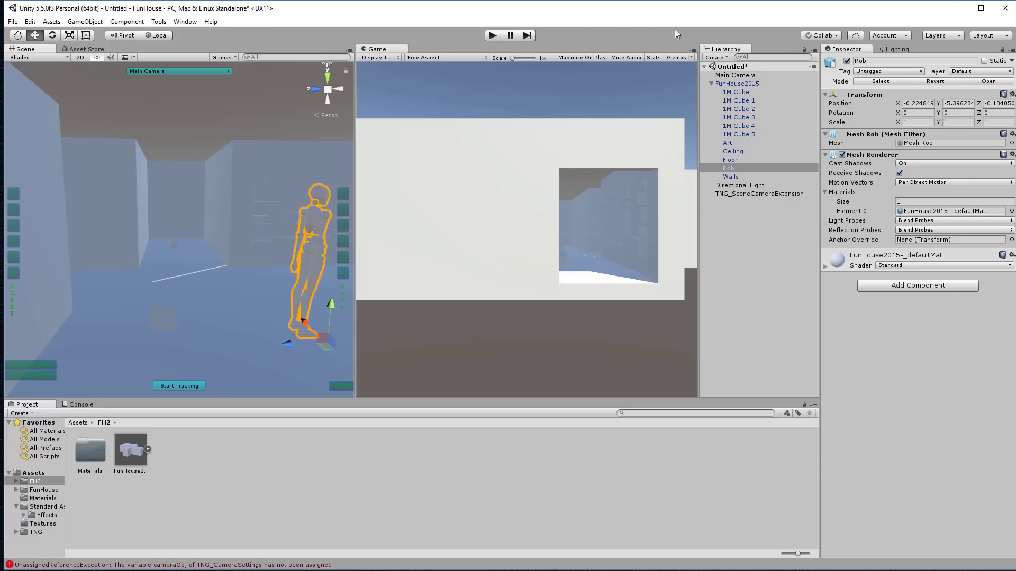
pyautogui.click(225, 58)
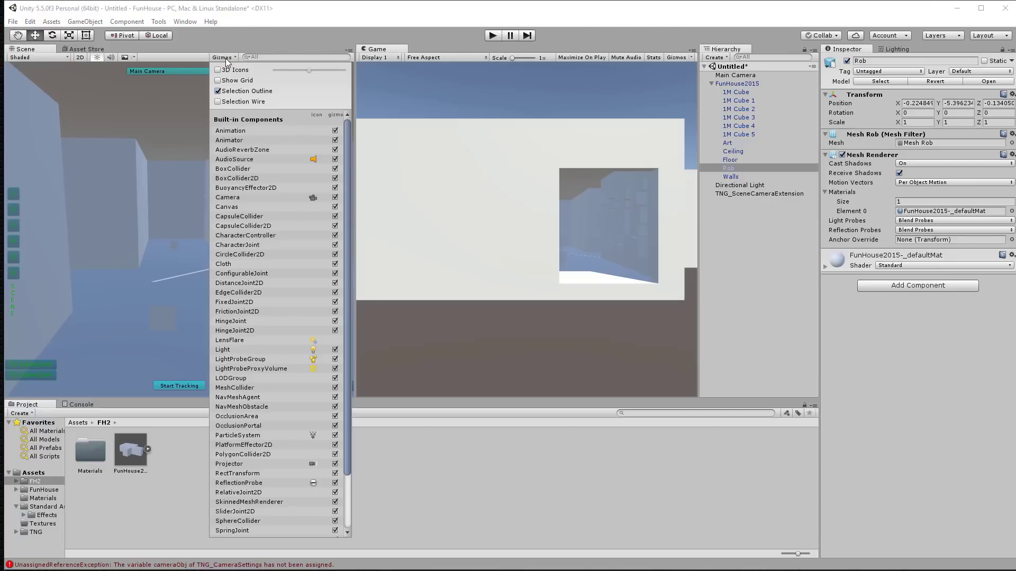
pyautogui.click(218, 91)
pyautogui.click(253, 39)
# Step: Frame the Rob figure and start tracking so the Game view follows the Scene view
pyautogui.click(227, 205)
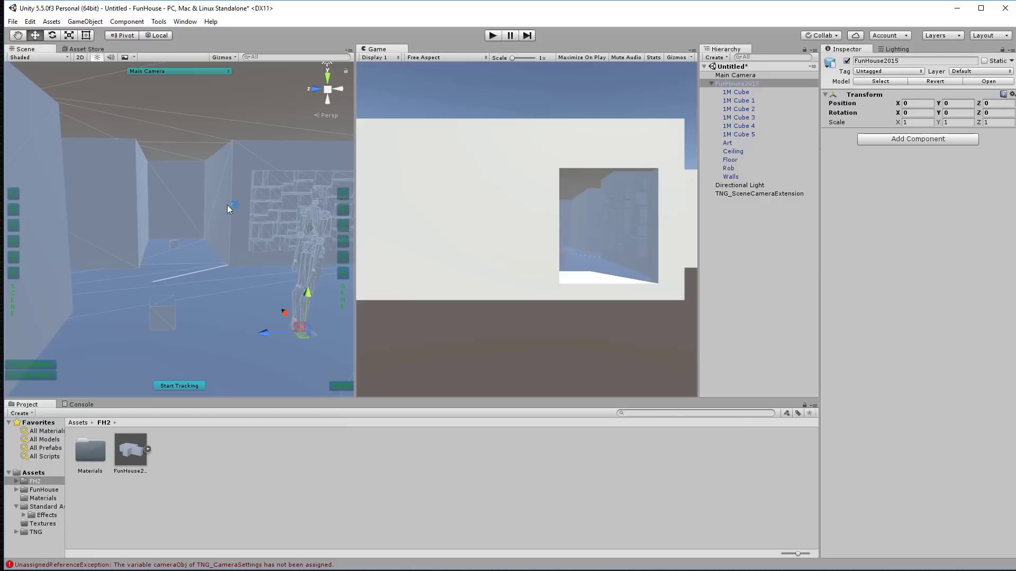
pyautogui.click(129, 206)
pyautogui.click(323, 233)
pyautogui.click(318, 220)
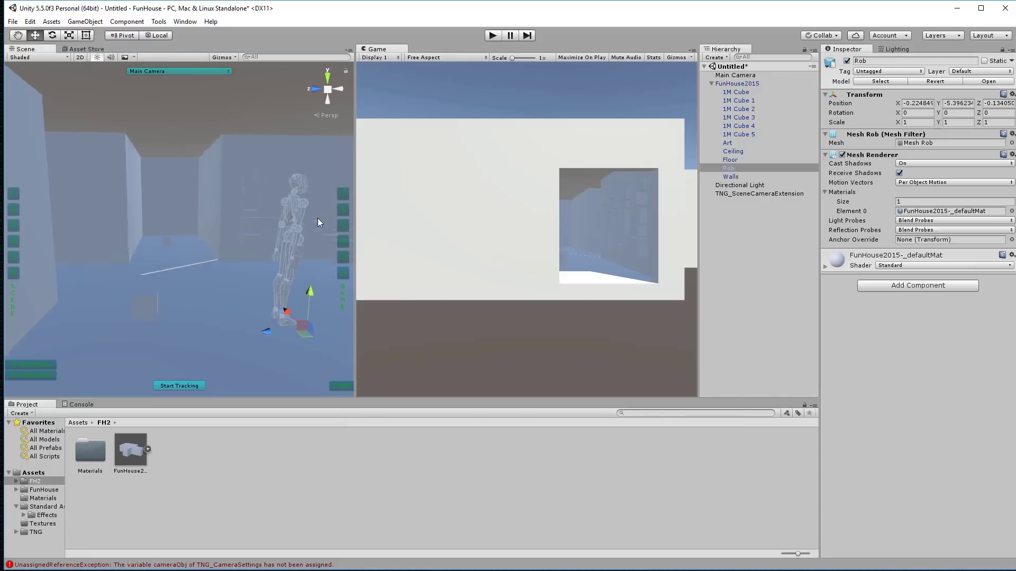
pyautogui.moveTo(317, 218); pyautogui.dragTo(261, 231, button='middle')
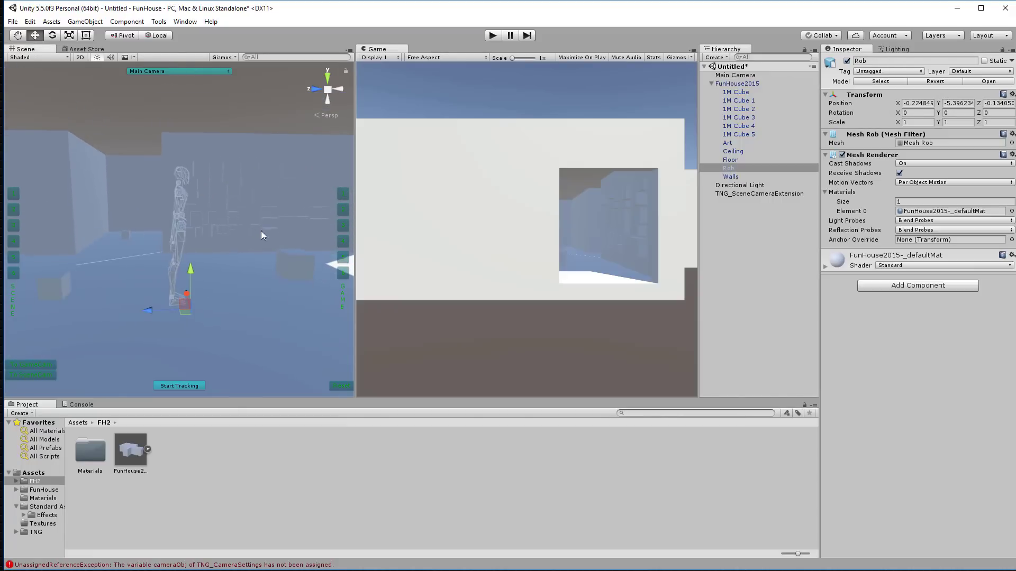
pyautogui.keyDown('alt'); pyautogui.moveTo(269, 227); pyautogui.dragTo(186, 253); pyautogui.keyUp('alt')
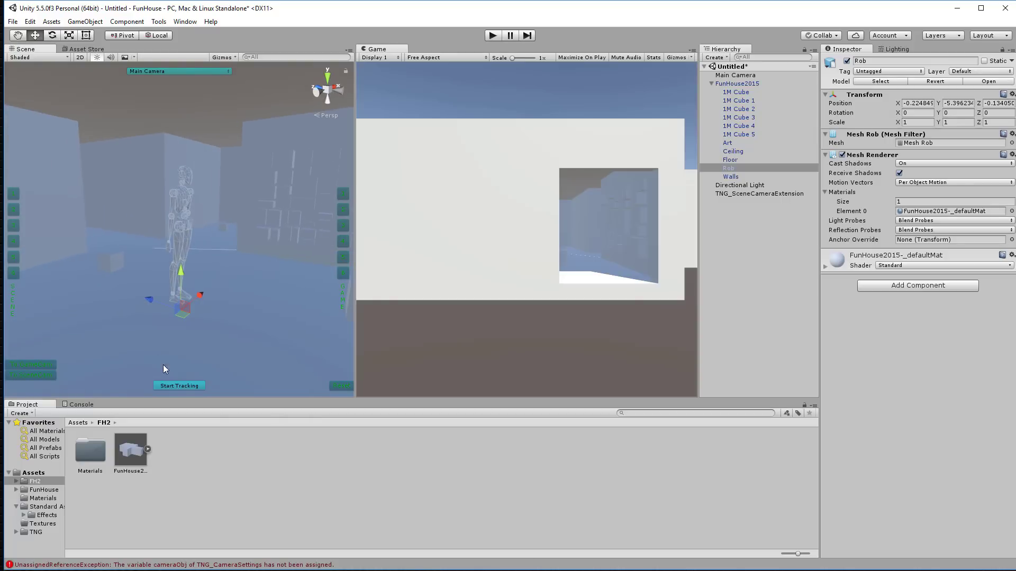
pyautogui.click(185, 387)
pyautogui.keyDown('alt'); pyautogui.moveTo(227, 204); pyautogui.dragTo(165, 197); pyautogui.keyUp('alt')
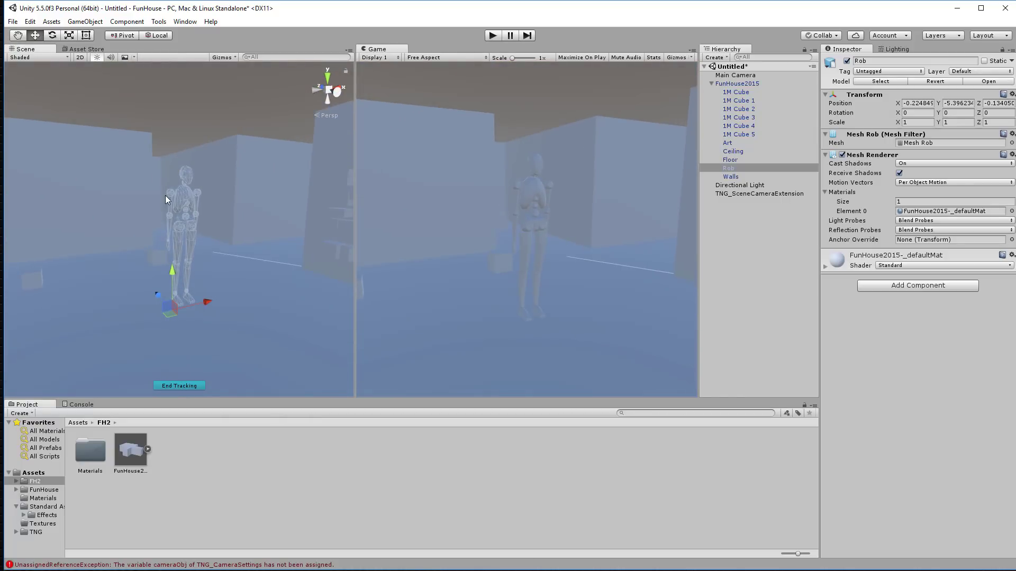
# Step: In Player Settings' Other Settings, set the Color Space to Linear
pyautogui.click(31, 22)
pyautogui.moveTo(148, 285)
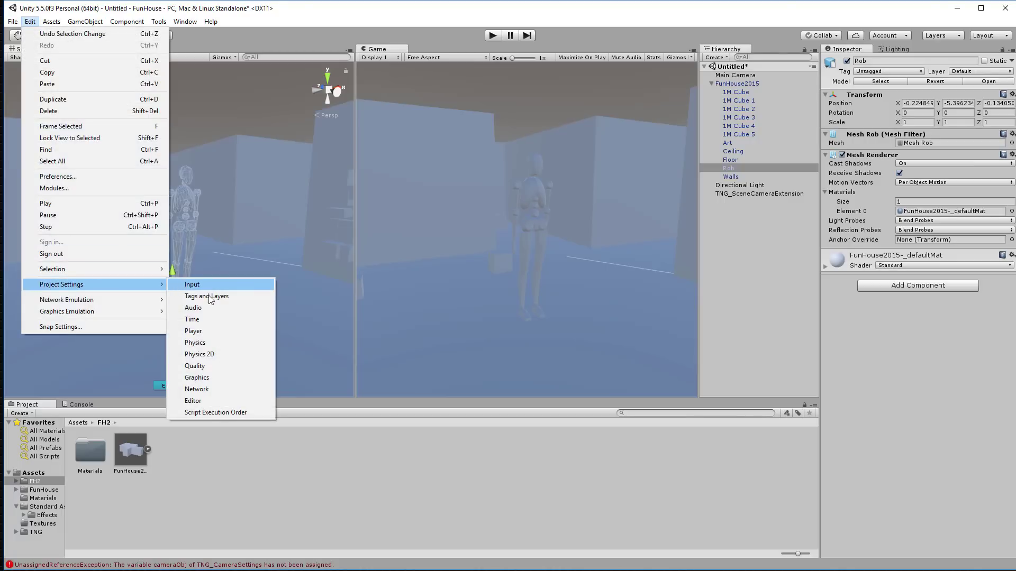
pyautogui.click(194, 332)
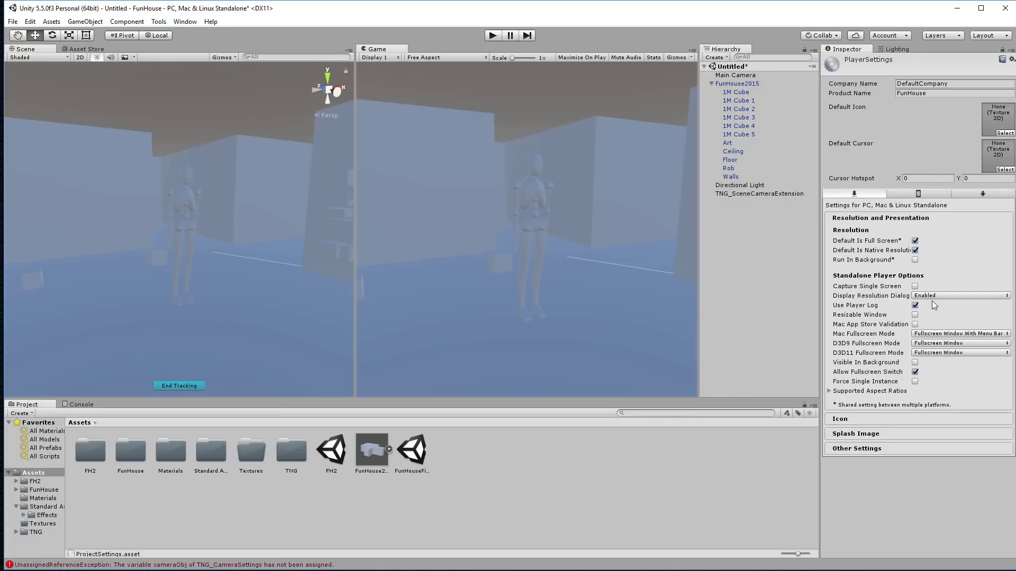
pyautogui.click(856, 449)
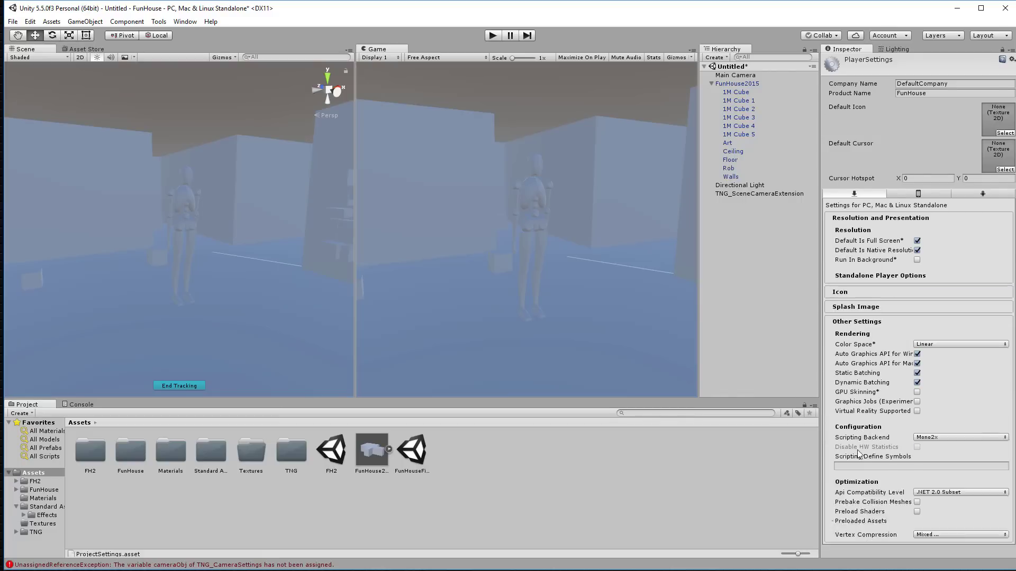
pyautogui.click(934, 287)
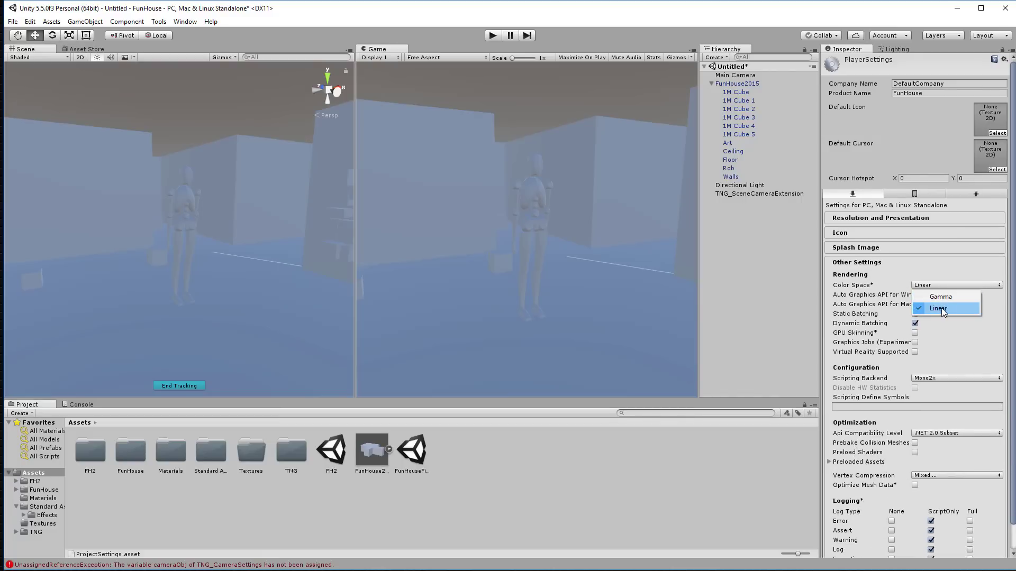
pyautogui.click(941, 310)
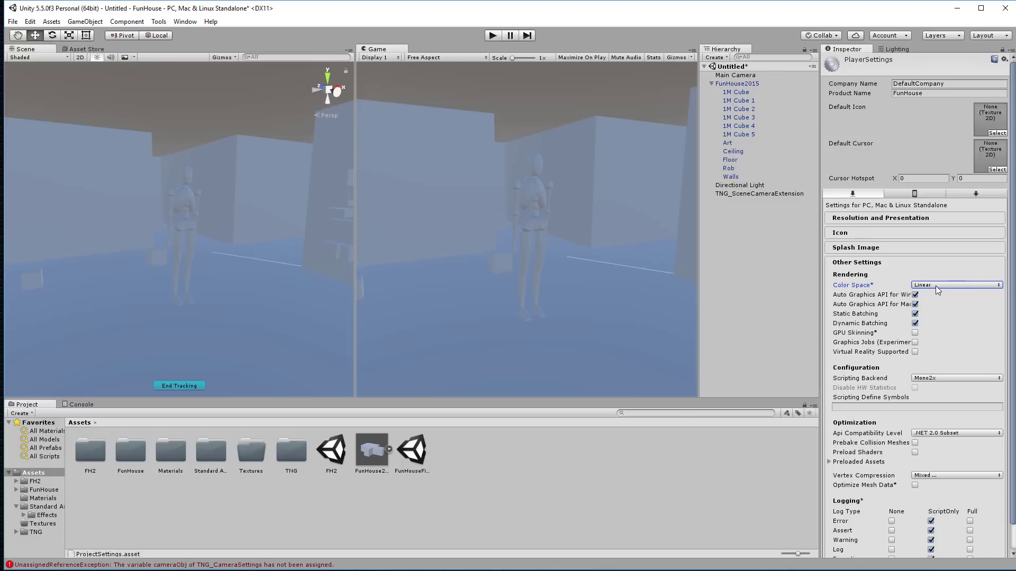
pyautogui.click(939, 285)
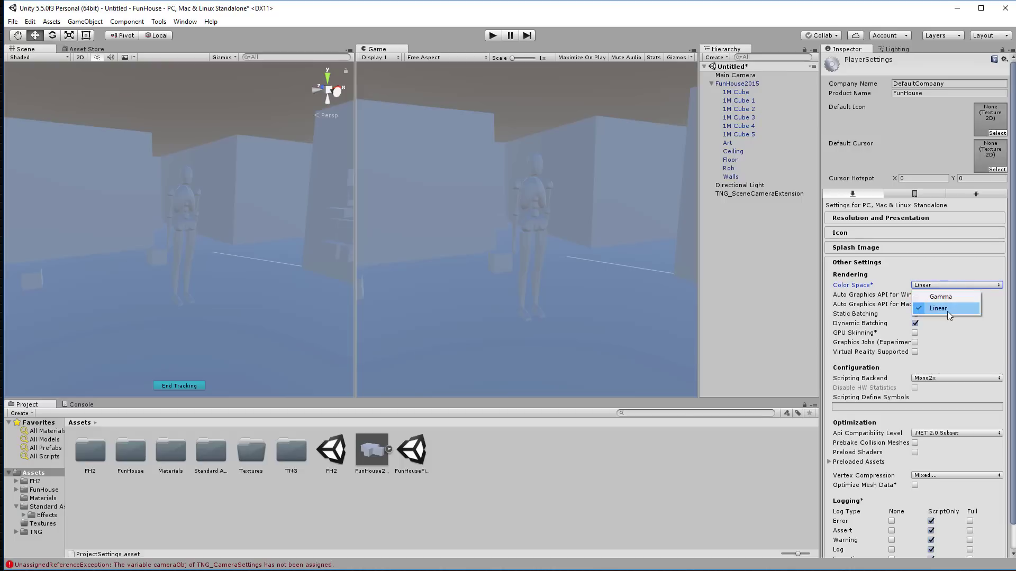
pyautogui.click(947, 310)
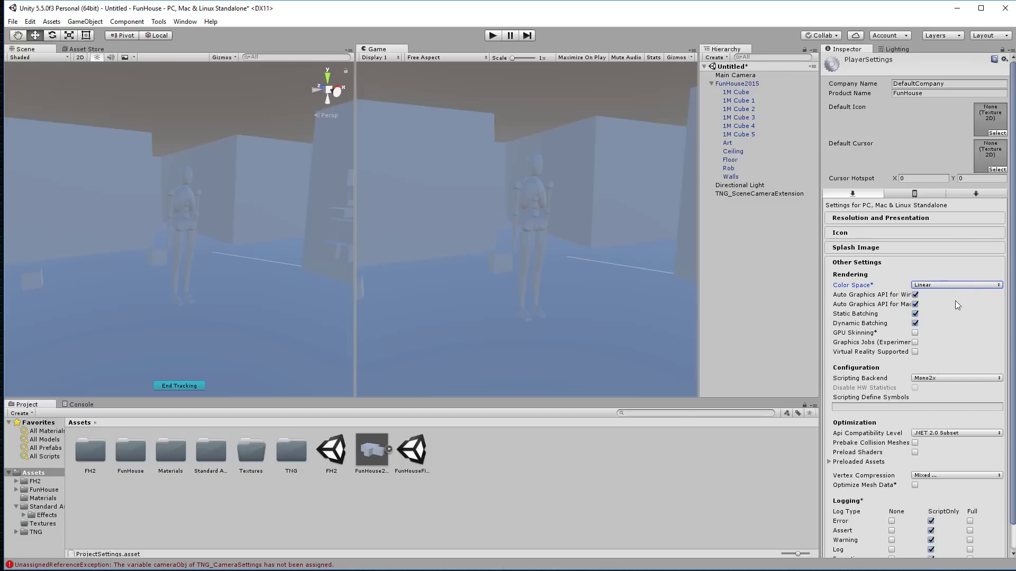
pyautogui.click(30, 21)
pyautogui.moveTo(75, 287)
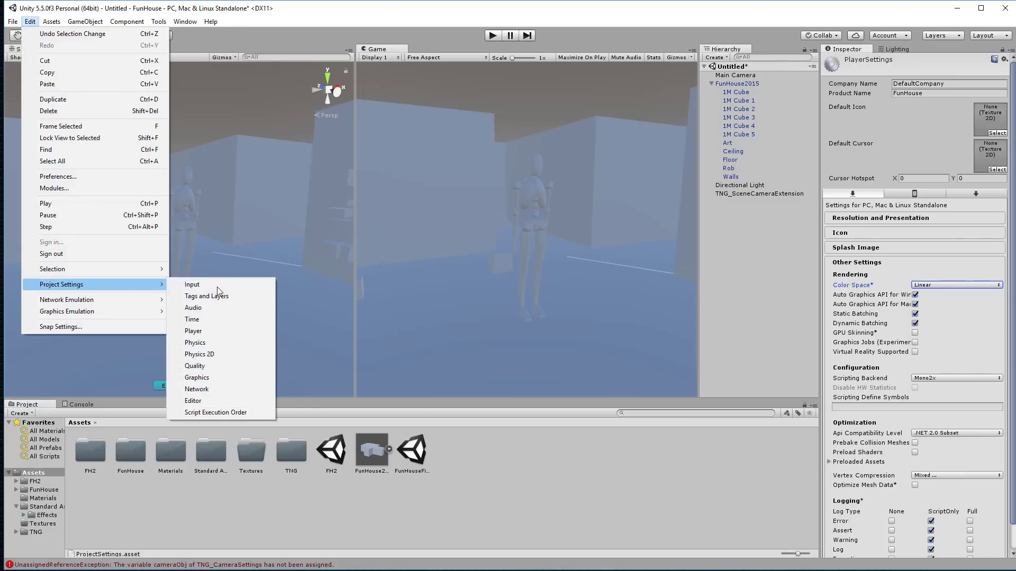
# Step: Show the Quality settings, keeping the Fantastic level's anti-aliasing at 8x Multi Sampling
pyautogui.click(220, 367)
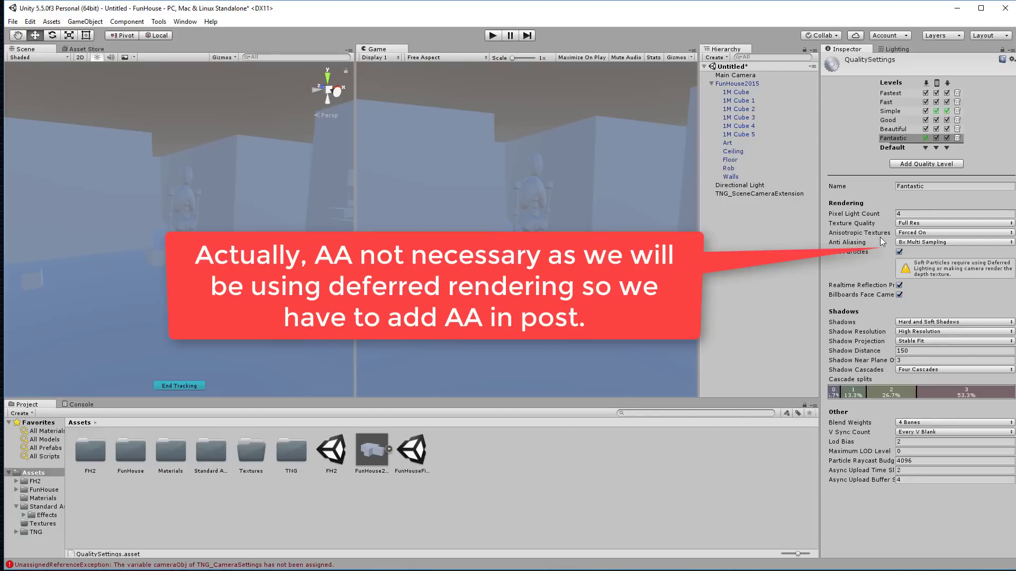
pyautogui.click(900, 242)
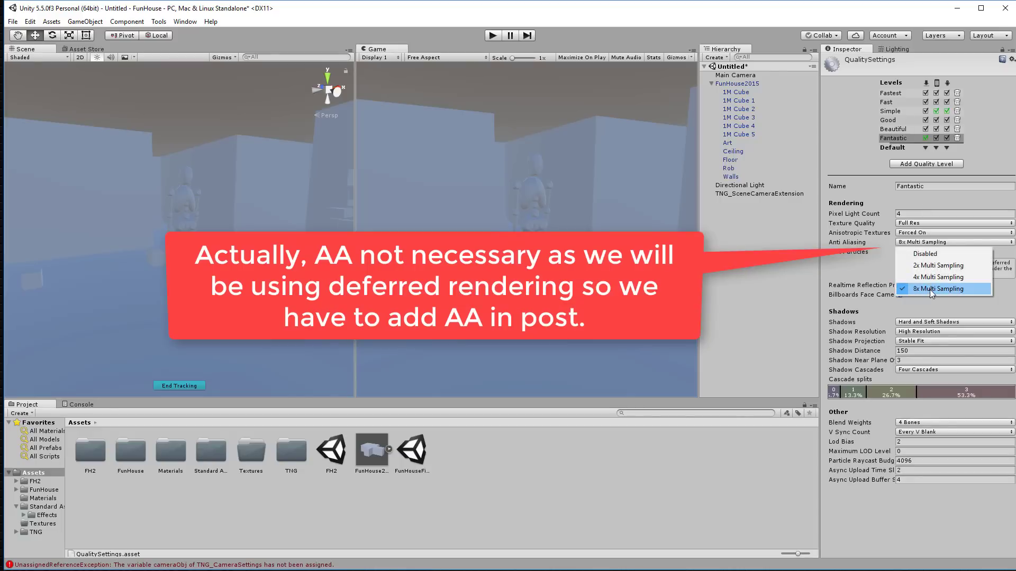
pyautogui.click(931, 289)
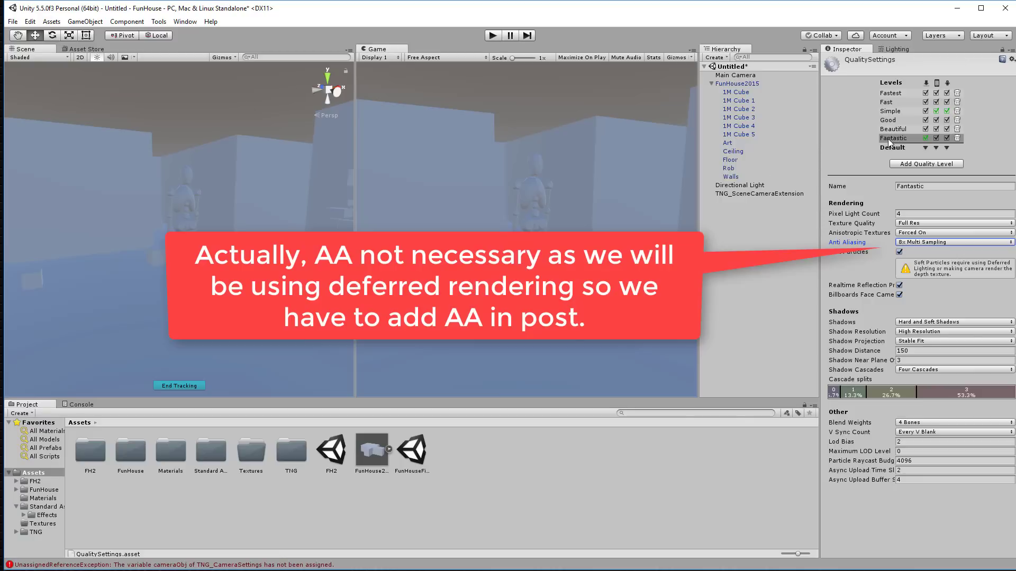
pyautogui.click(13, 21)
# Step: Show the Graphics project settings with their tier and built-in shader options
pyautogui.moveTo(31, 22)
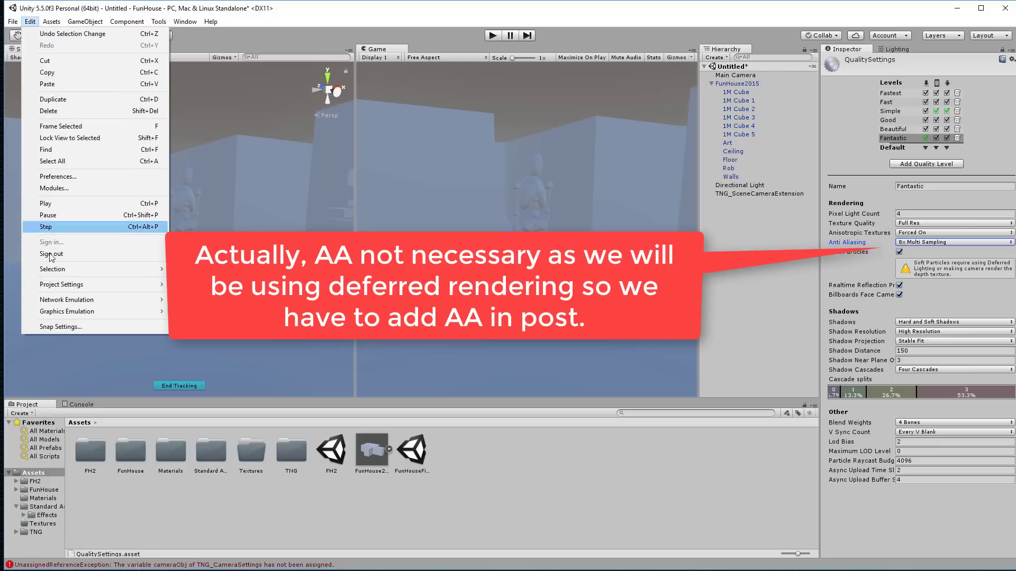
pyautogui.moveTo(64, 290)
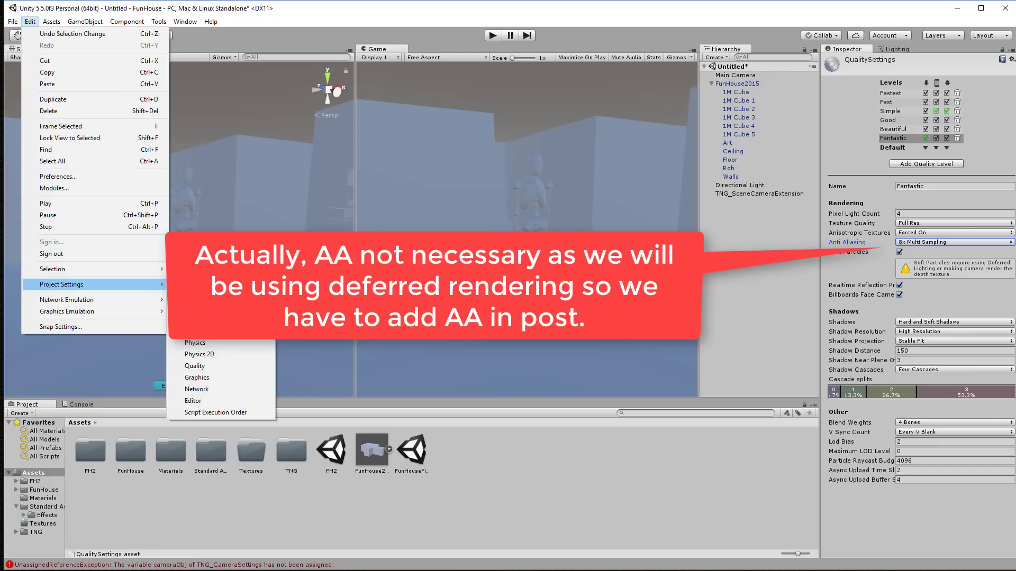
pyautogui.click(218, 378)
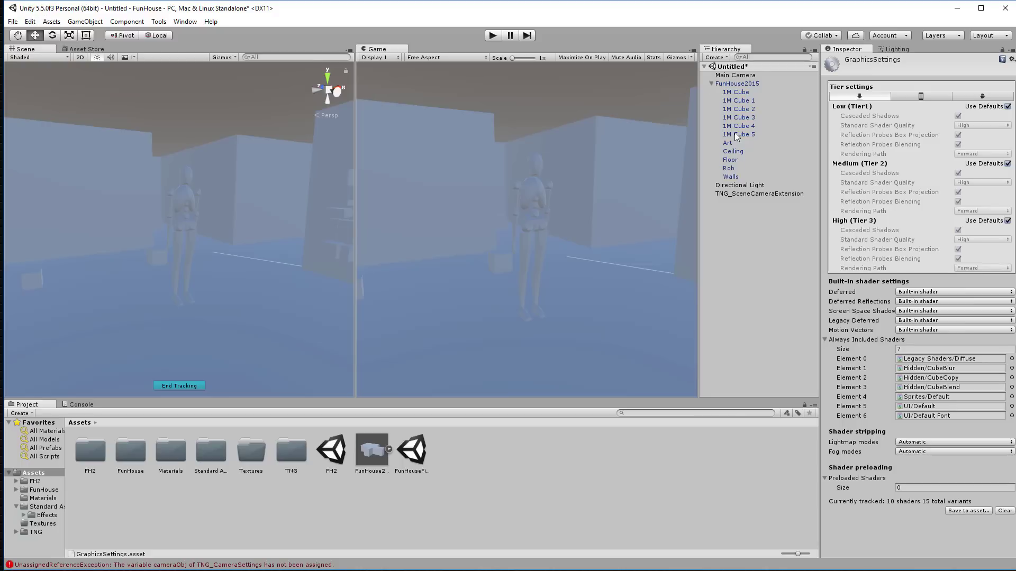
# Step: Move the Directional Light out of FunHouse2015 to sit above it in the hierarchy
pyautogui.click(742, 185)
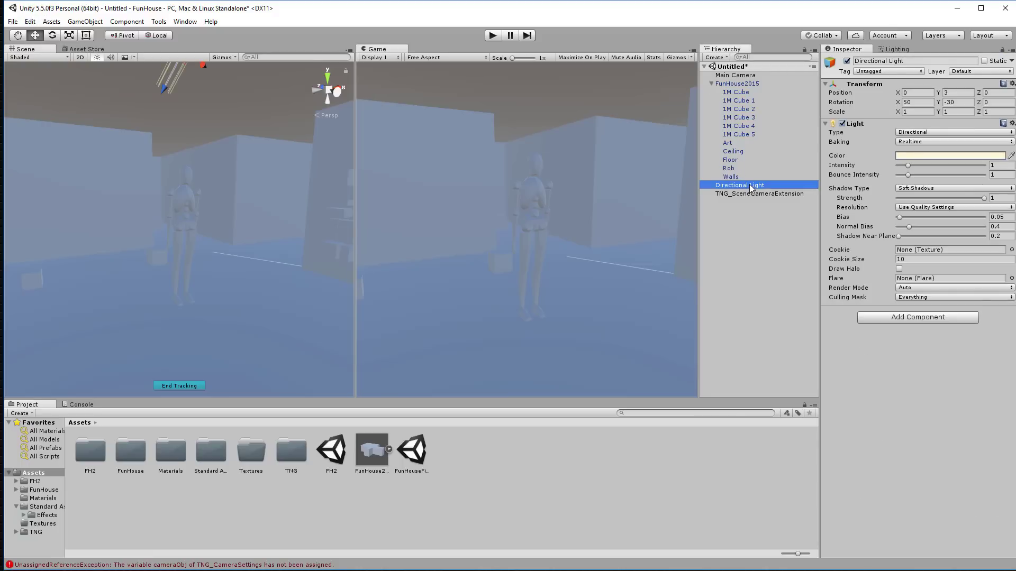
pyautogui.moveTo(749, 185); pyautogui.dragTo(760, 91)
pyautogui.moveTo(761, 81); pyautogui.dragTo(747, 80)
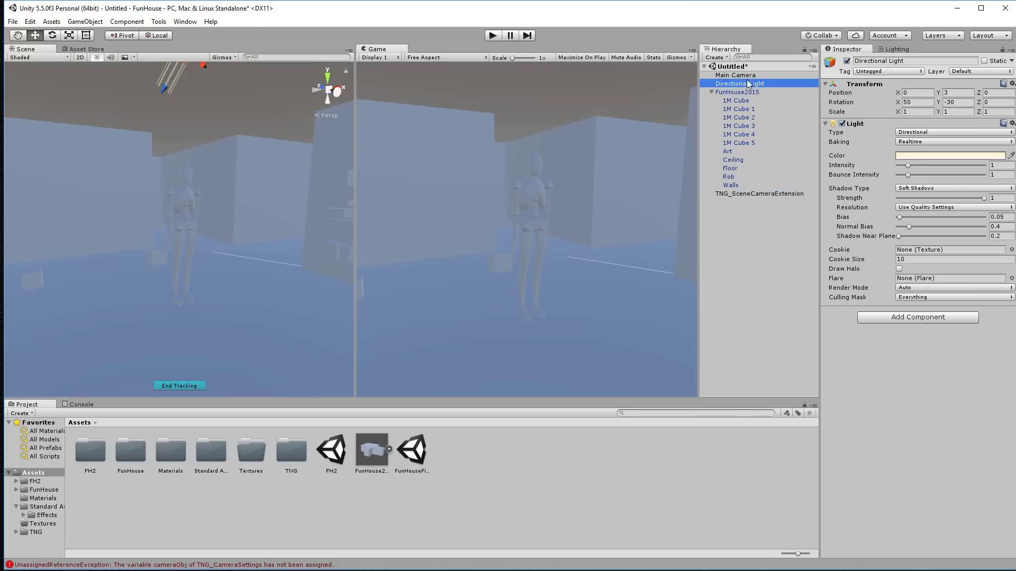
pyautogui.click(746, 76)
pyautogui.click(744, 84)
# Step: Rotate the Directional Light to X 29.4 and Y 67.9 to let sunlight in
pyautogui.moveTo(228, 220); pyautogui.dragTo(103, 214, button='right')
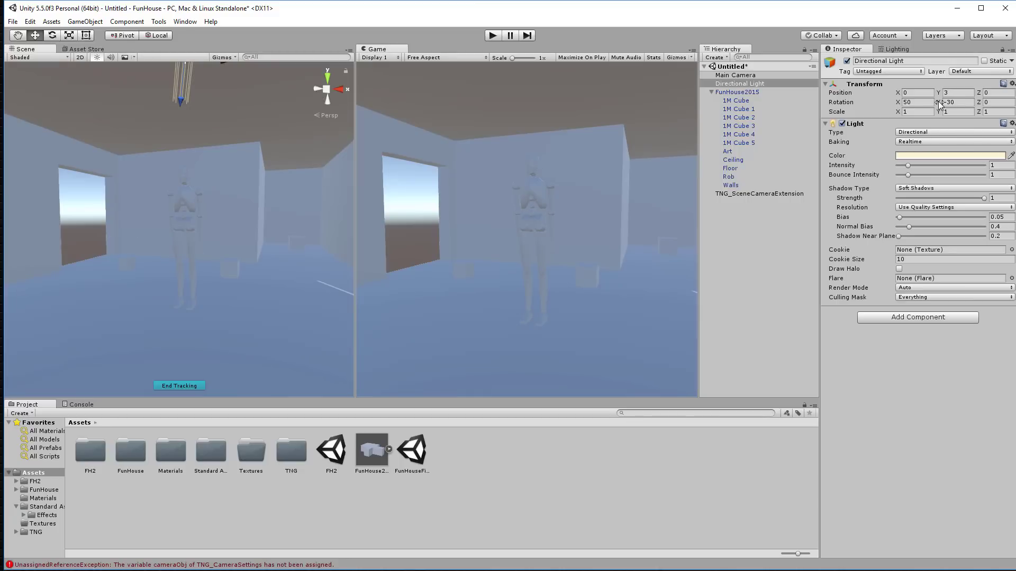
pyautogui.moveTo(939, 103); pyautogui.dragTo(2, 106)
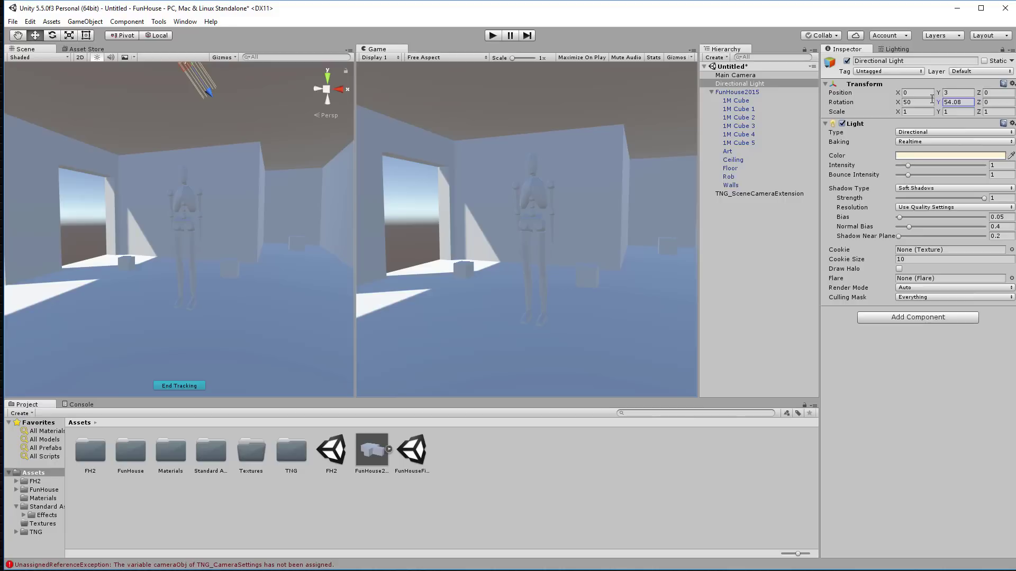
pyautogui.moveTo(938, 106); pyautogui.dragTo(990, 112)
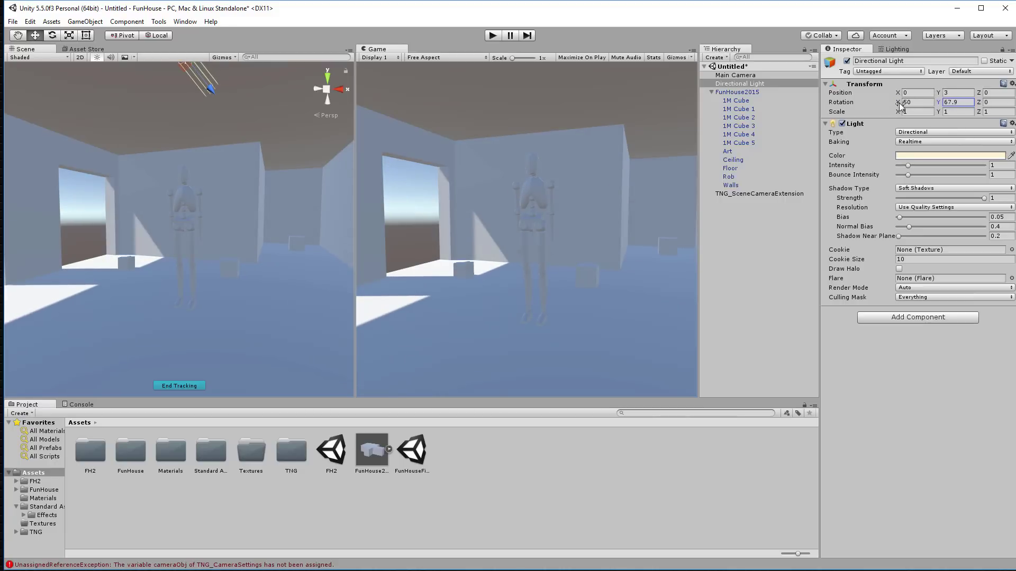
pyautogui.moveTo(897, 102); pyautogui.dragTo(849, 102)
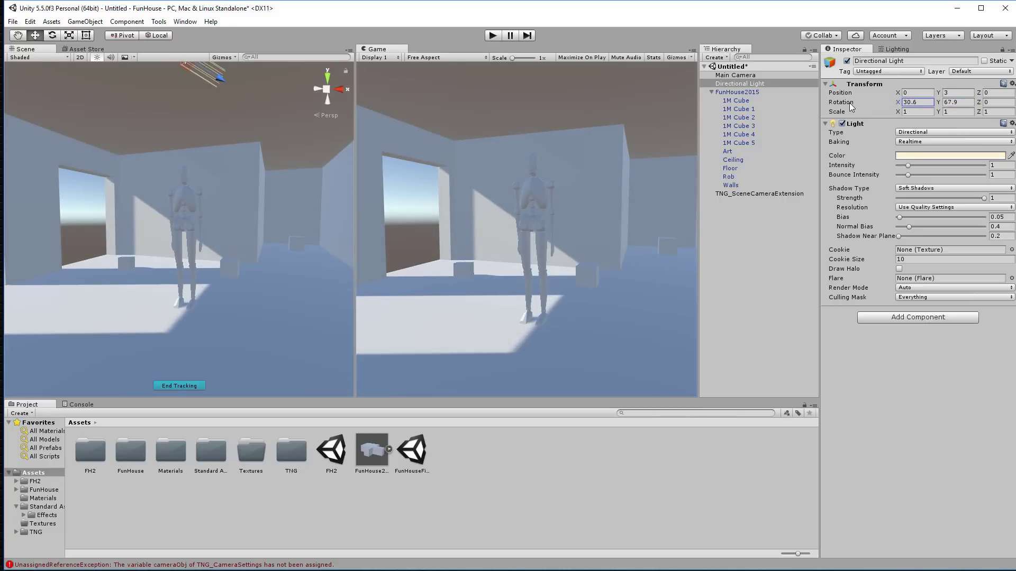
pyautogui.moveTo(850, 102); pyautogui.dragTo(846, 103)
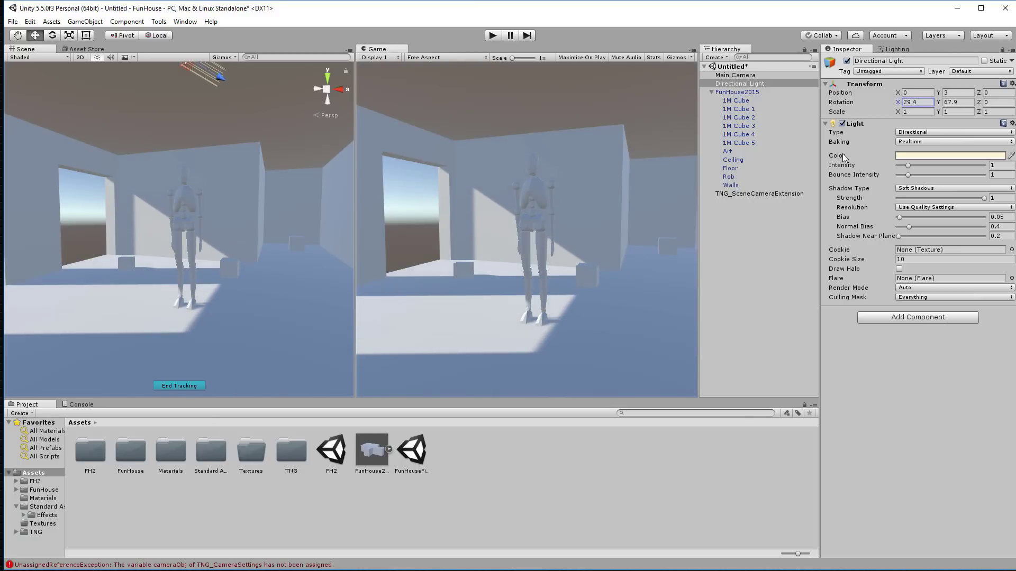
# Step: Give the light Very High Resolution shadows and a white colour, and mark it Static
pyautogui.click(914, 207)
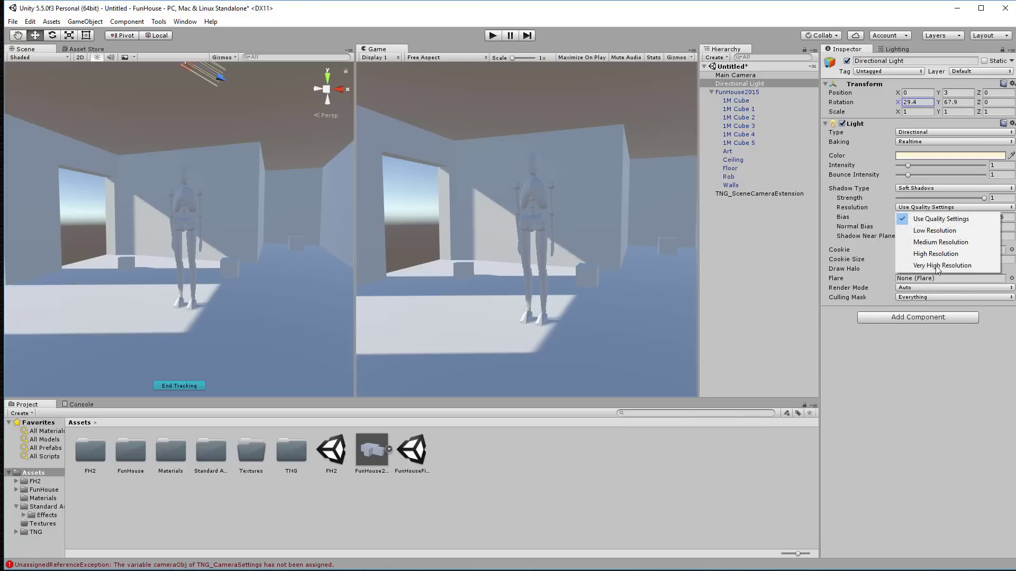
pyautogui.click(945, 267)
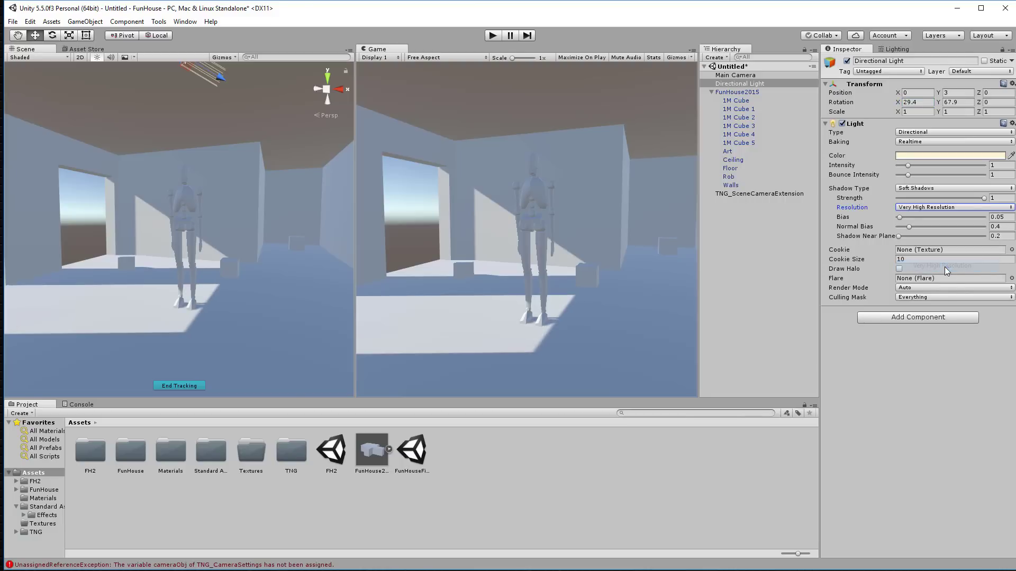
pyautogui.click(935, 155)
pyautogui.moveTo(824, 298); pyautogui.dragTo(795, 274)
pyautogui.click(913, 246)
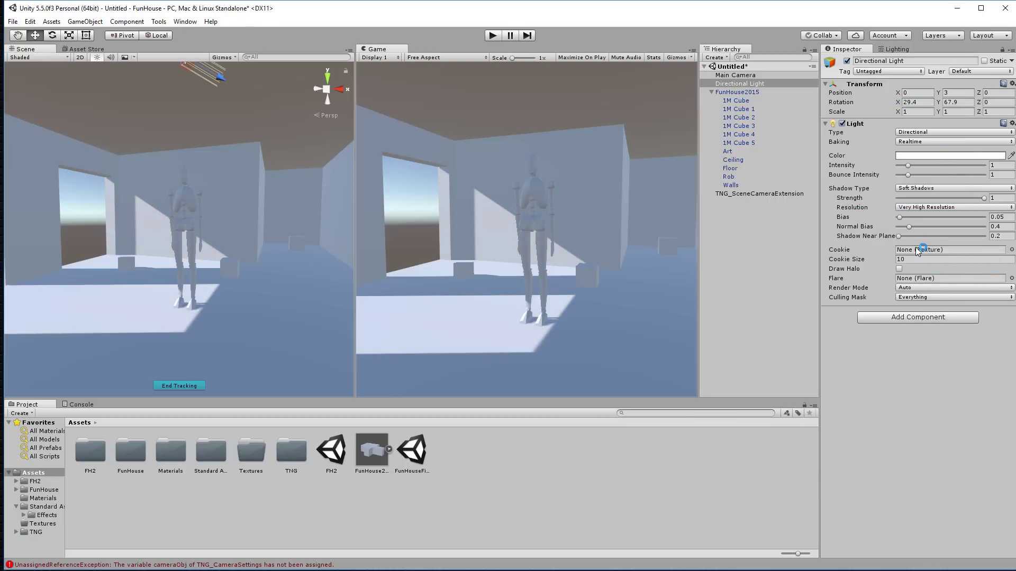
pyautogui.click(984, 61)
# Step: Set the Main Camera's Clear Flags to Solid Color with a white background
pyautogui.click(736, 75)
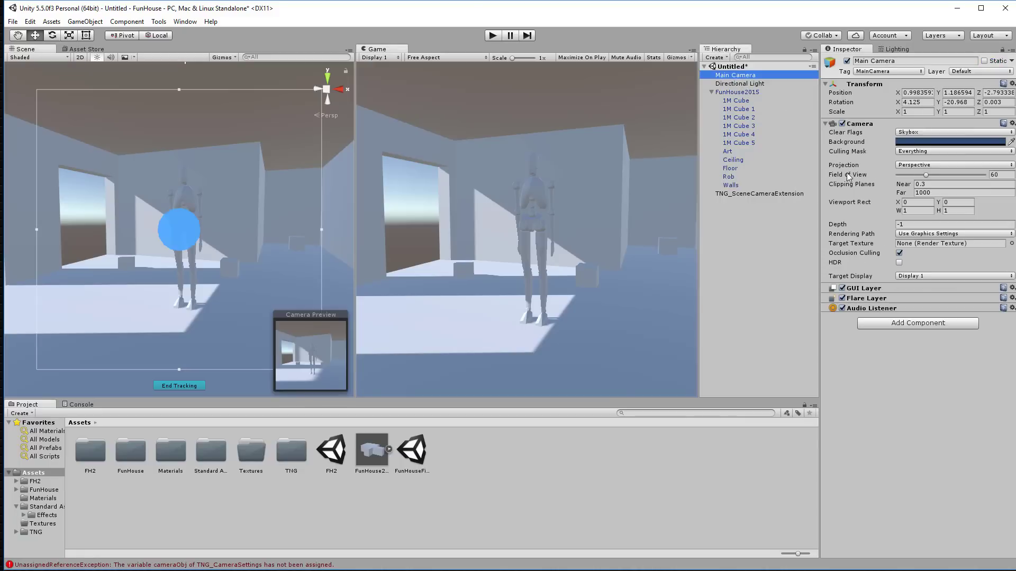
pyautogui.click(907, 133)
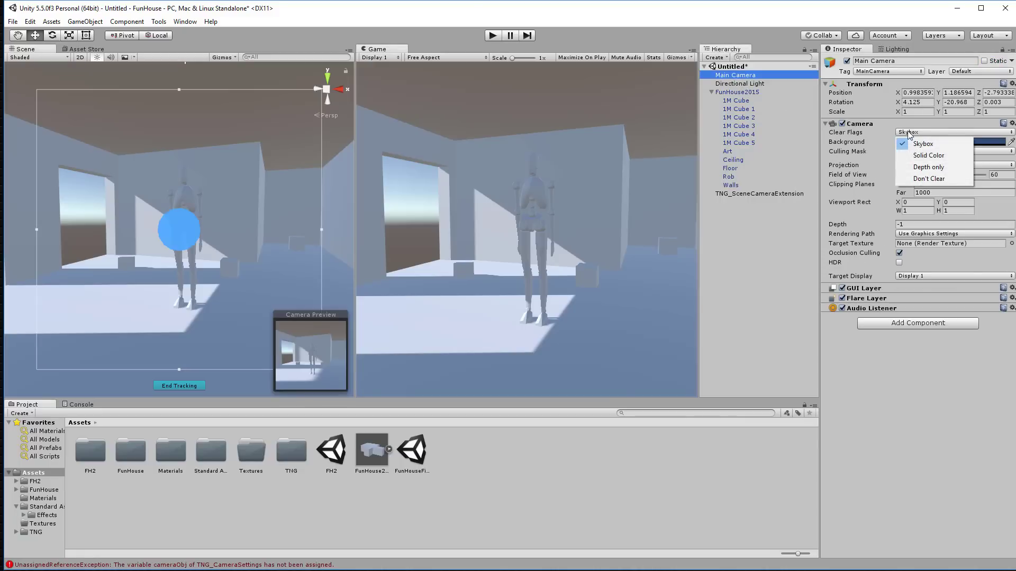
pyautogui.click(936, 156)
pyautogui.click(934, 143)
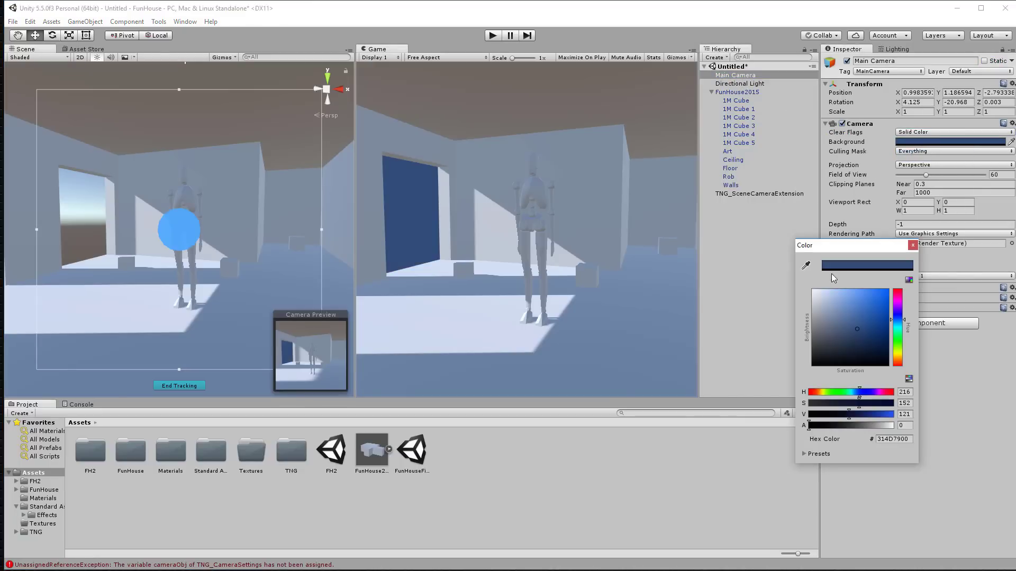
pyautogui.moveTo(835, 306); pyautogui.dragTo(792, 273)
pyautogui.click(913, 245)
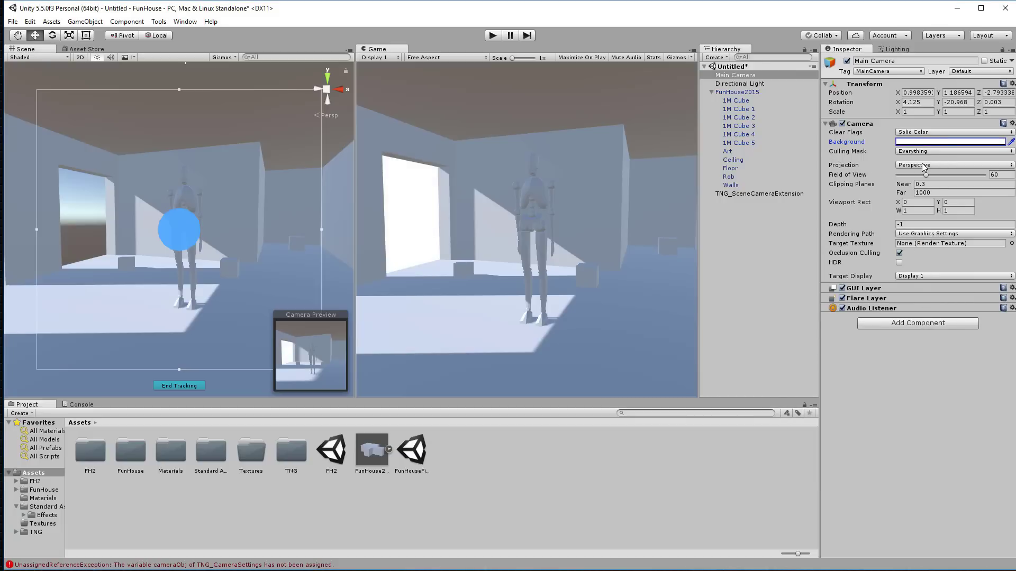
# Step: Enable HDR on the camera and switch its Rendering Path to Deferred
pyautogui.click(899, 263)
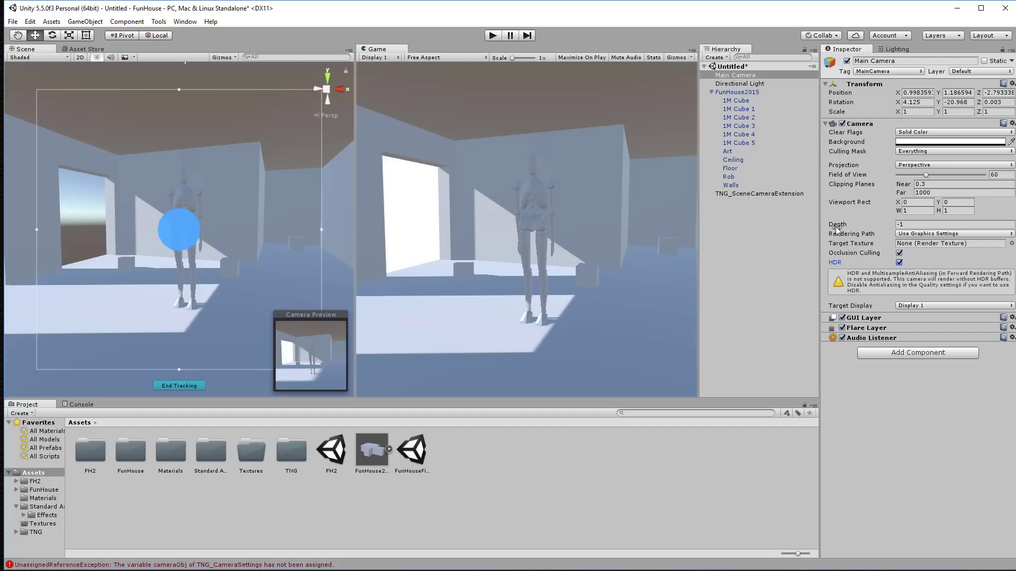
pyautogui.click(943, 235)
pyautogui.click(929, 268)
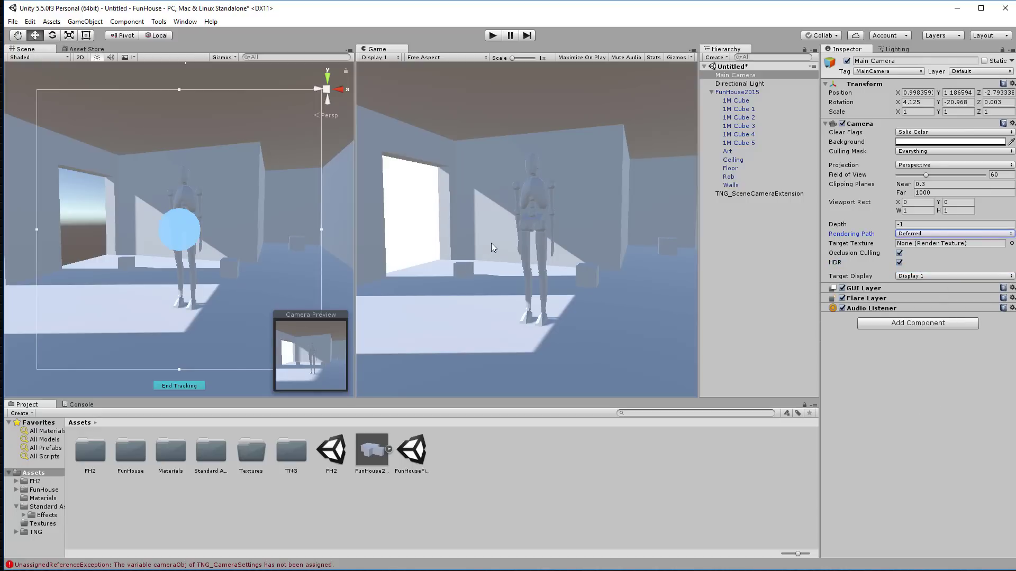
pyautogui.scroll(3, 205, 217)
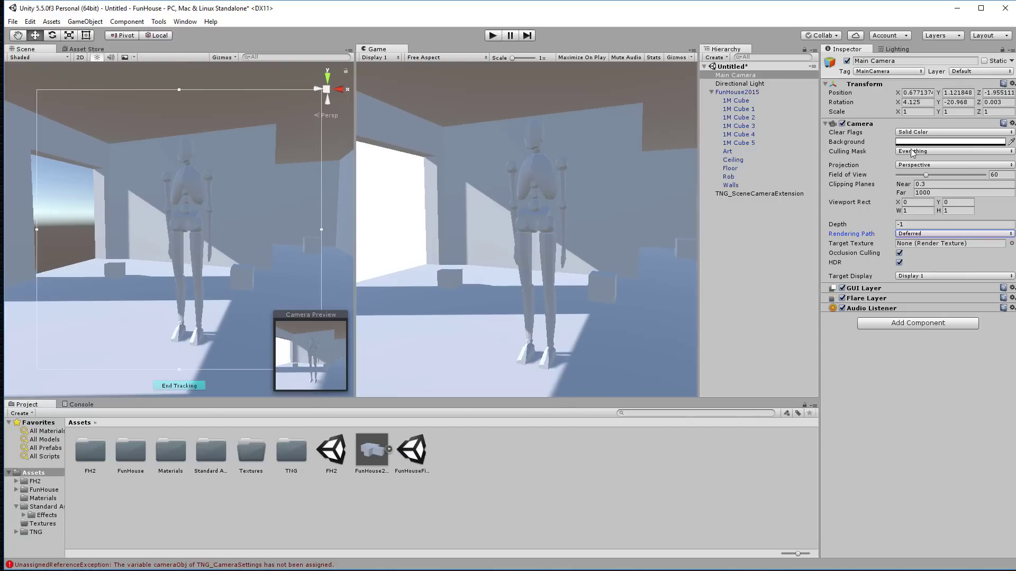
# Step: Mark FunHouse2015 and all its child objects Static so the rebaked lighting brightens the room
pyautogui.click(739, 93)
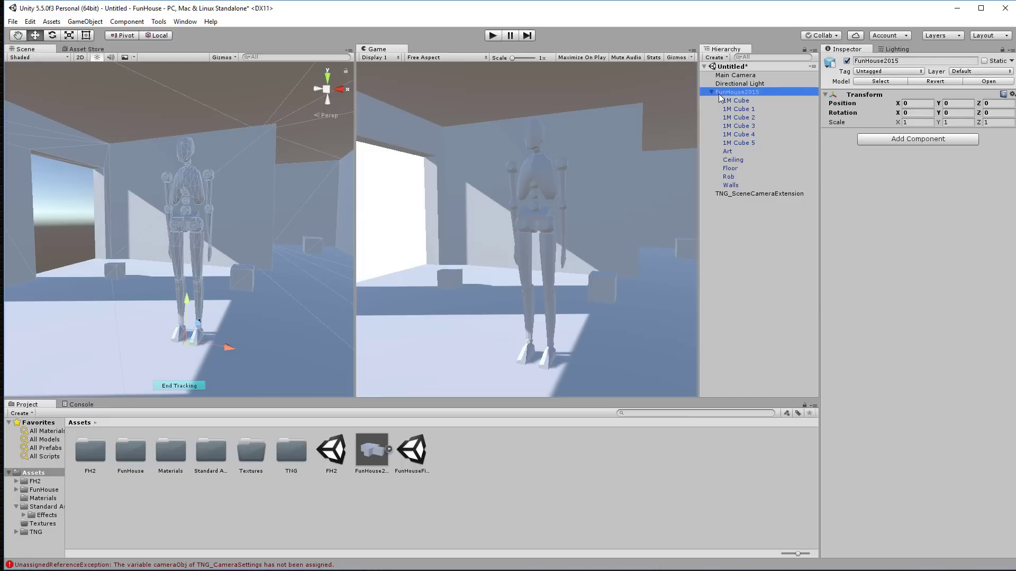
pyautogui.click(984, 62)
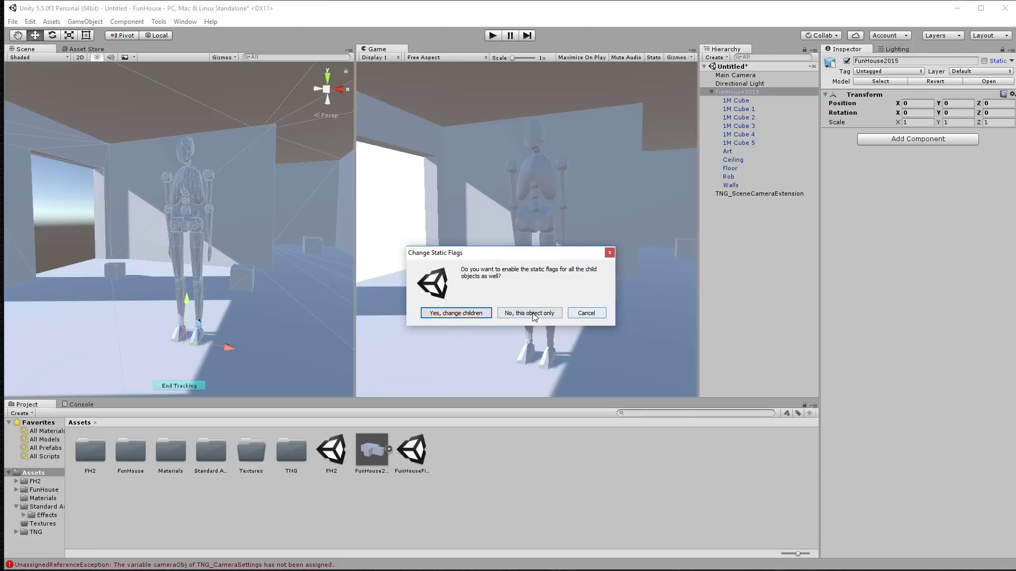
pyautogui.click(464, 313)
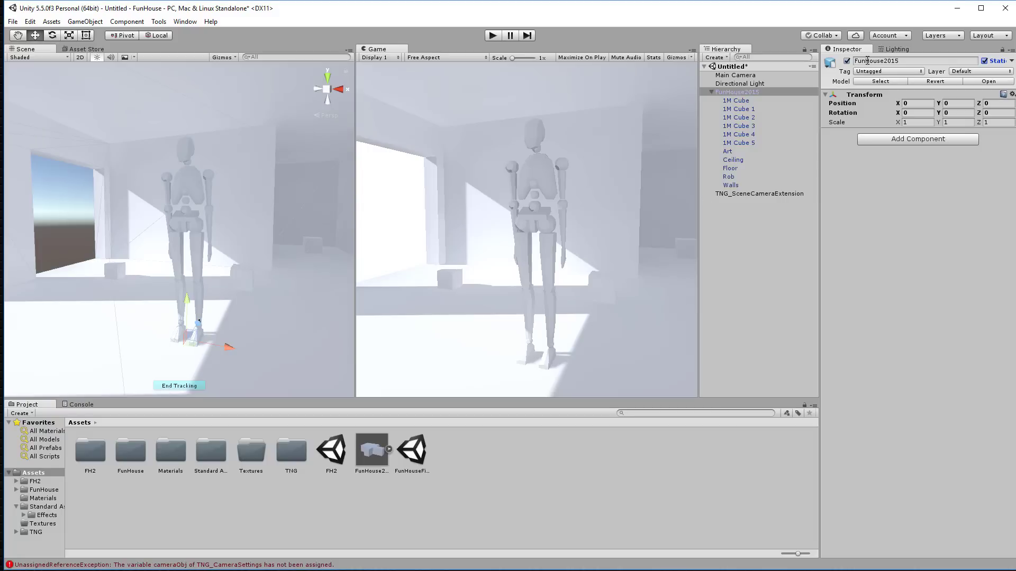
# Step: In the Lighting Scene settings, keep the Skybox source, set Ambient Intensity 0, Ambient GI Baked, and Reflection Intensity 0
pyautogui.click(896, 49)
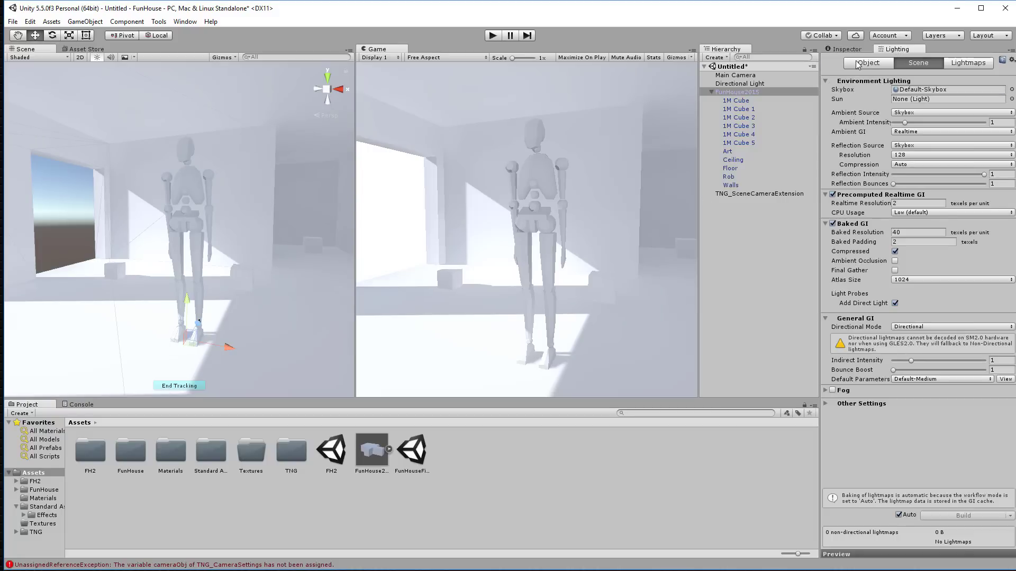
pyautogui.click(884, 63)
pyautogui.click(916, 64)
pyautogui.click(941, 113)
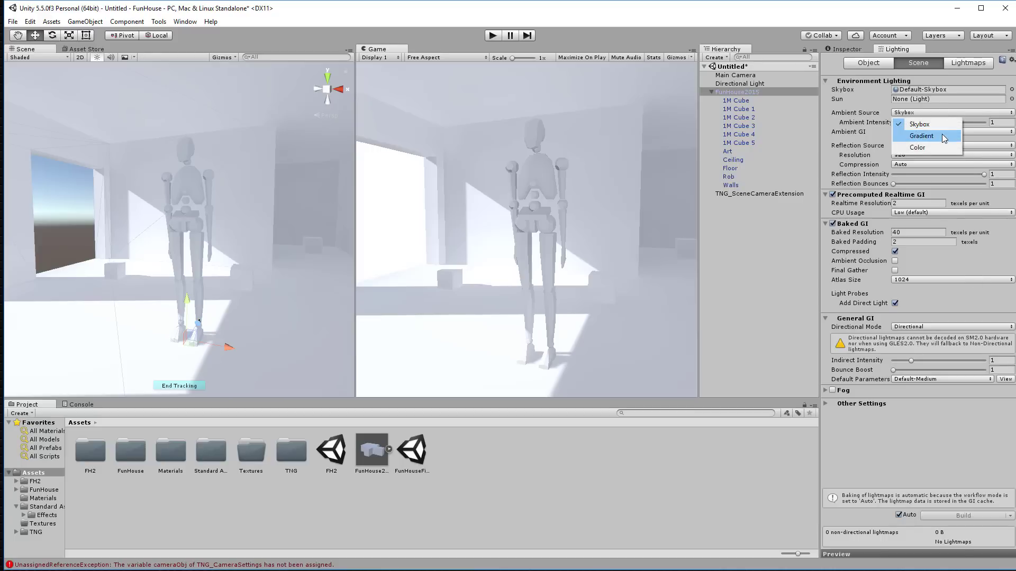
pyautogui.click(923, 124)
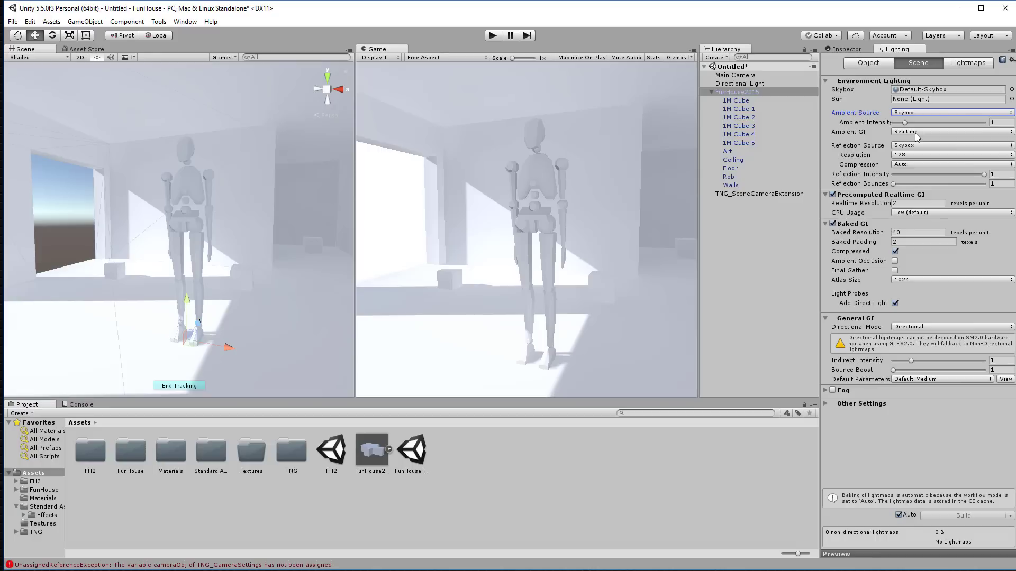
pyautogui.moveTo(905, 122); pyautogui.dragTo(888, 125)
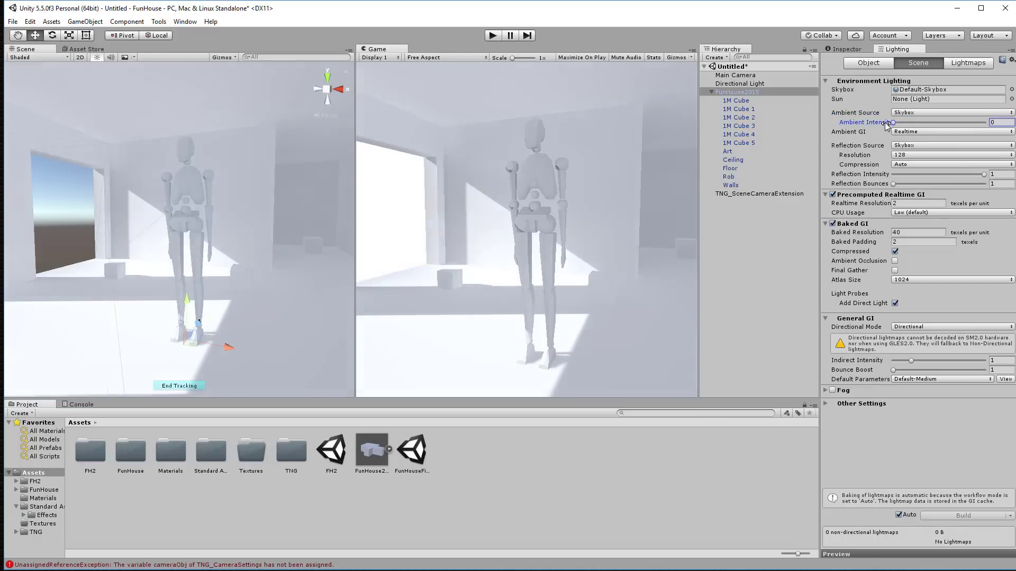
pyautogui.click(910, 132)
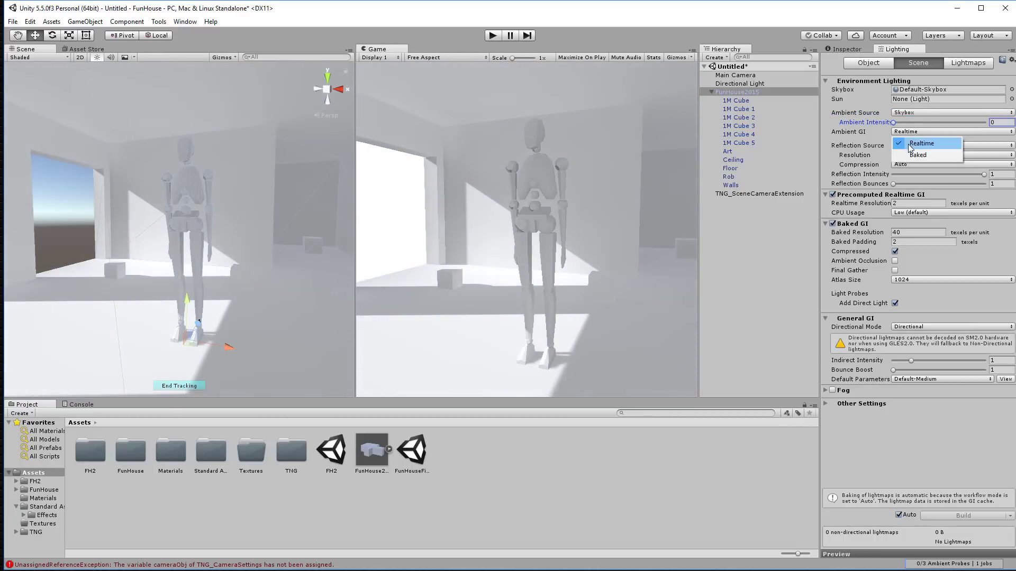
pyautogui.click(918, 155)
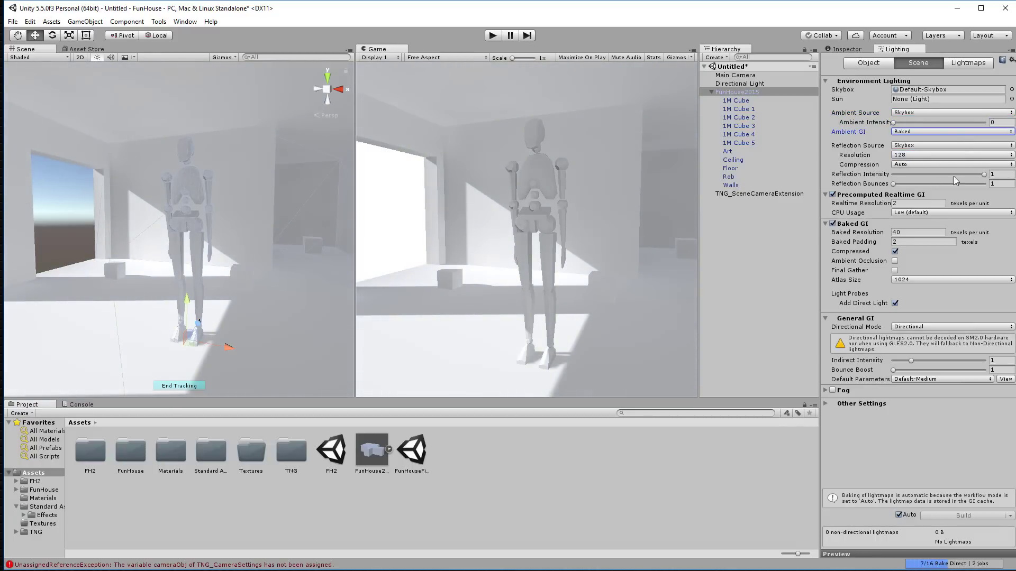
pyautogui.moveTo(985, 174); pyautogui.dragTo(876, 175)
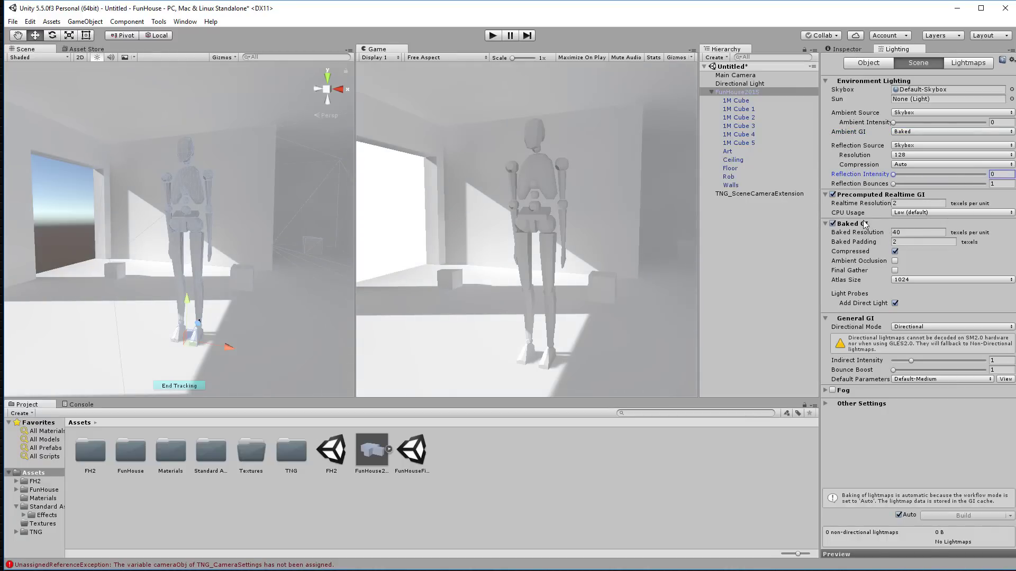
# Step: Set Baked Resolution to 10, enable Ambient Occlusion and Final Gather, and turn off Compressed
pyautogui.click(905, 236)
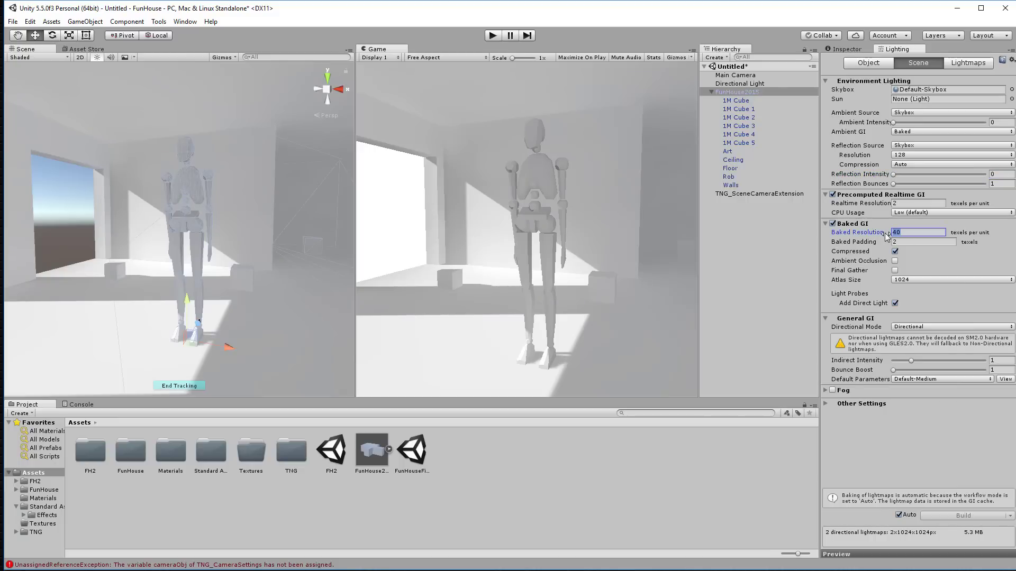
pyautogui.write('10')
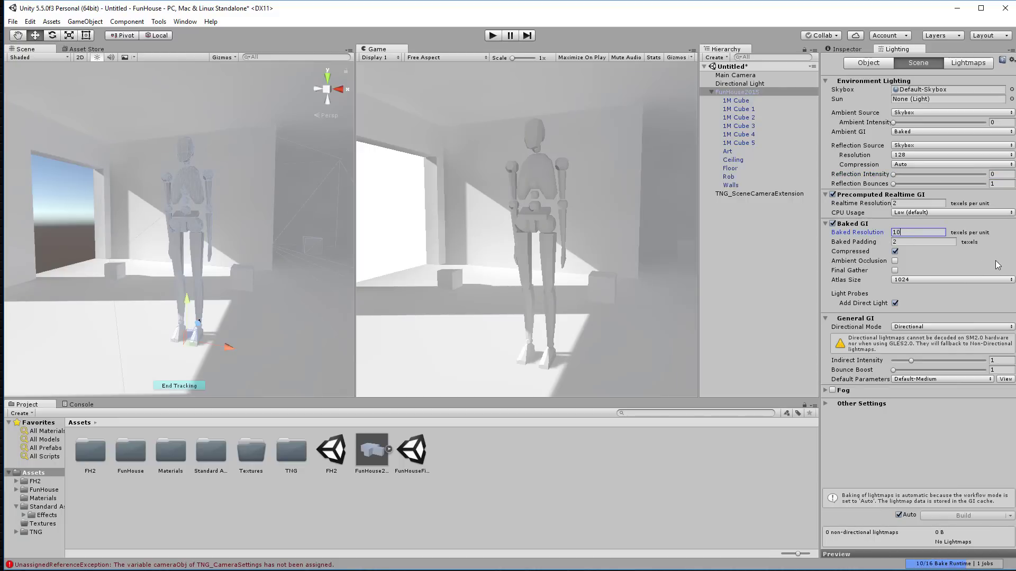
pyautogui.click(992, 259)
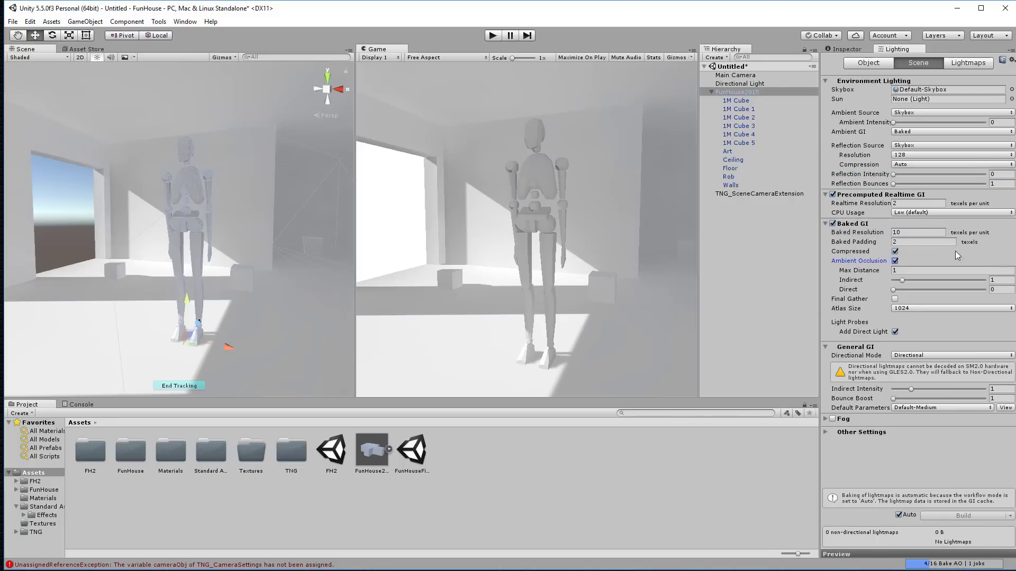
pyautogui.click(895, 251)
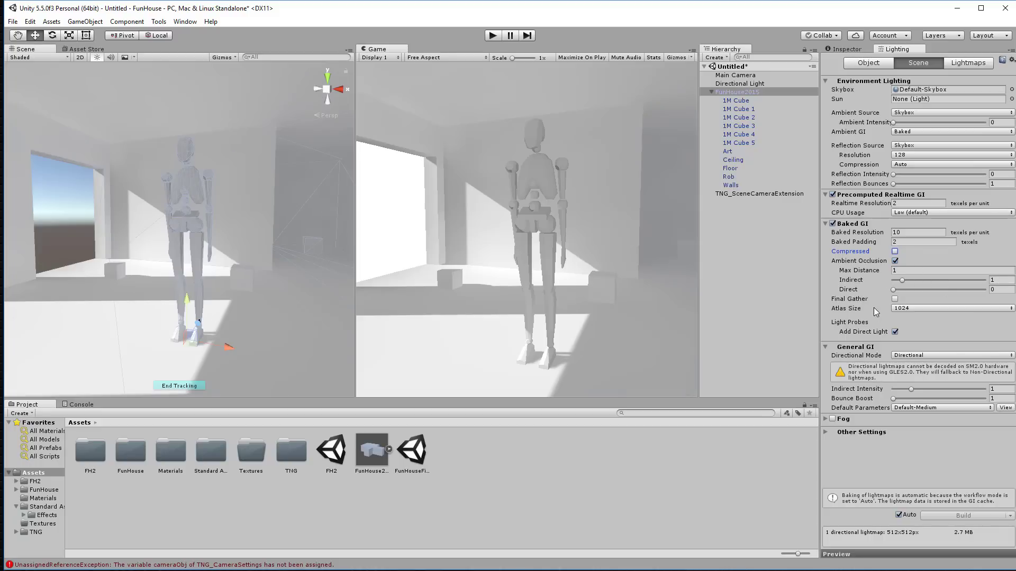
pyautogui.click(895, 300)
# Step: Use a 2048 lightmap atlas size and Default-HighResolution lightmap parameters
pyautogui.click(906, 328)
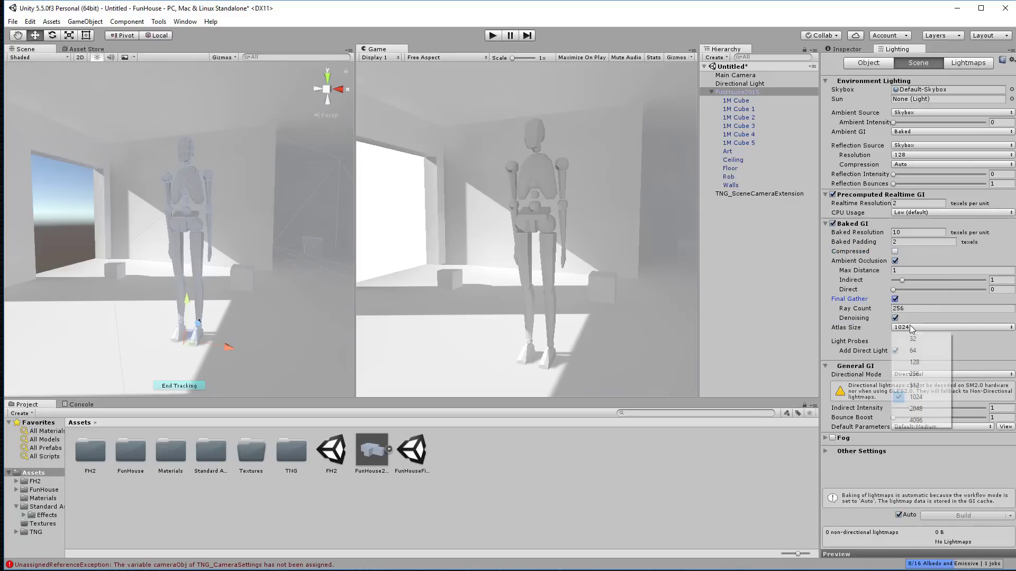
pyautogui.click(923, 409)
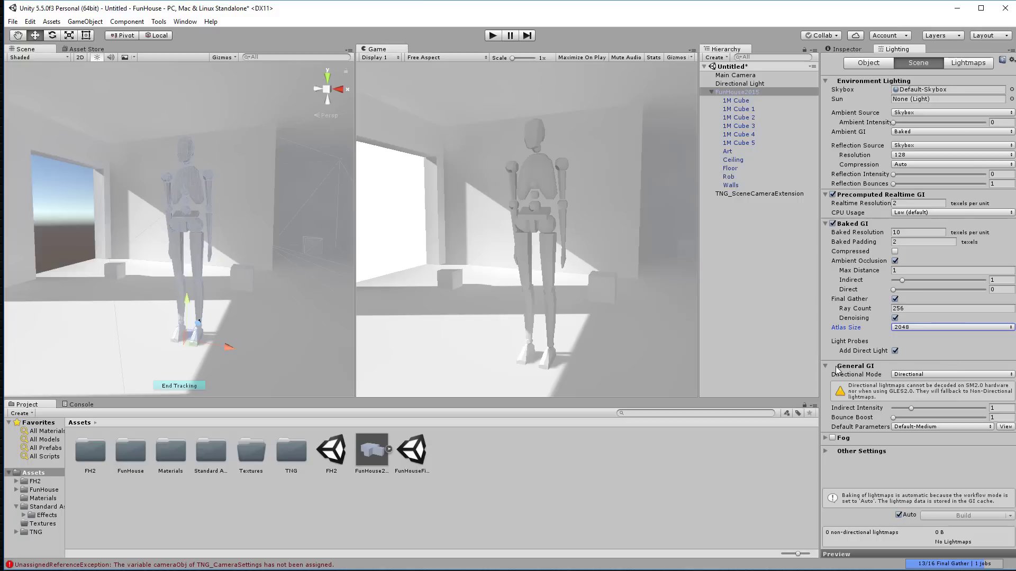
pyautogui.click(926, 428)
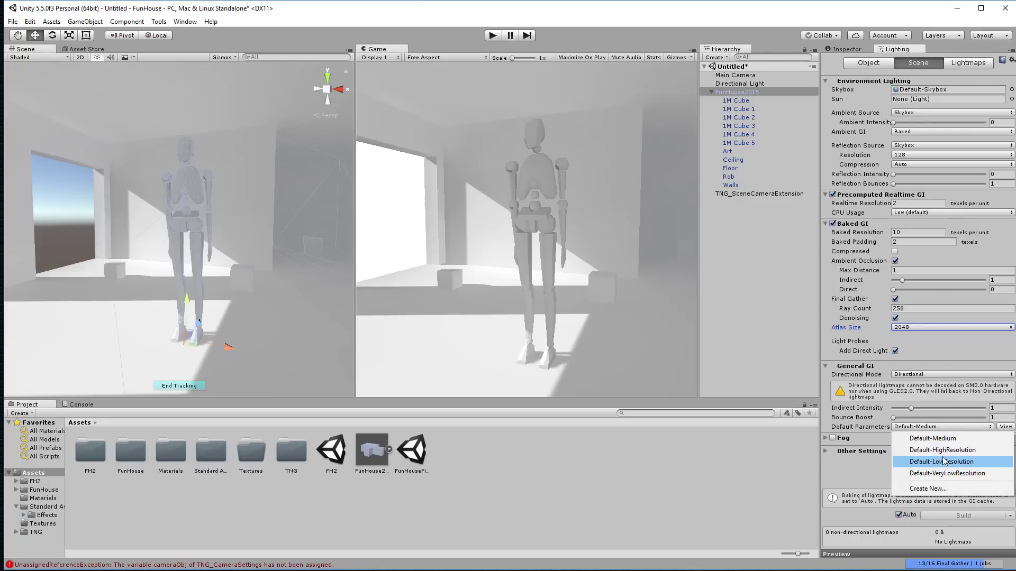
pyautogui.click(961, 454)
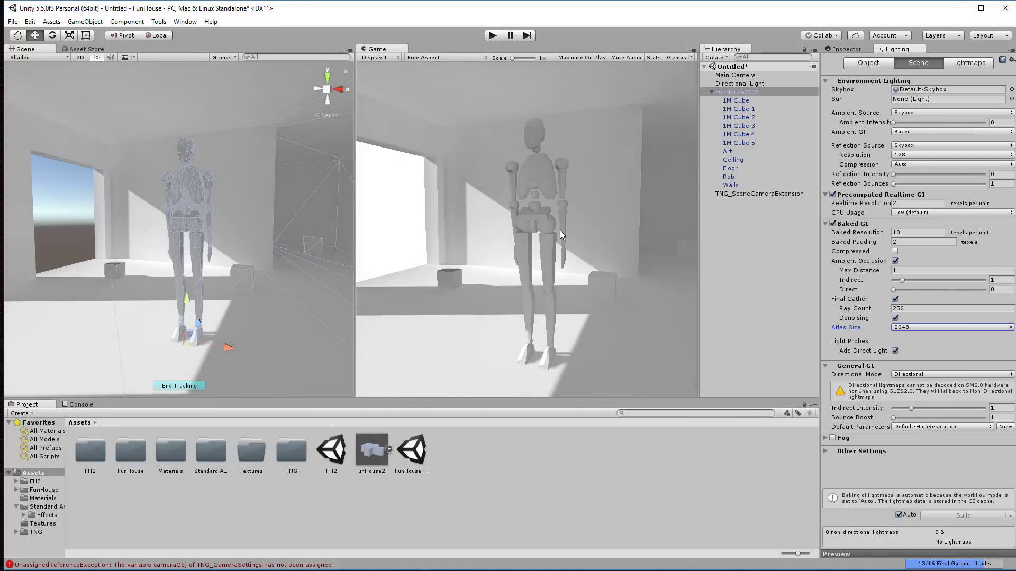
pyautogui.keyDown('alt'); pyautogui.moveTo(220, 235); pyautogui.dragTo(325, 203); pyautogui.keyUp('alt')
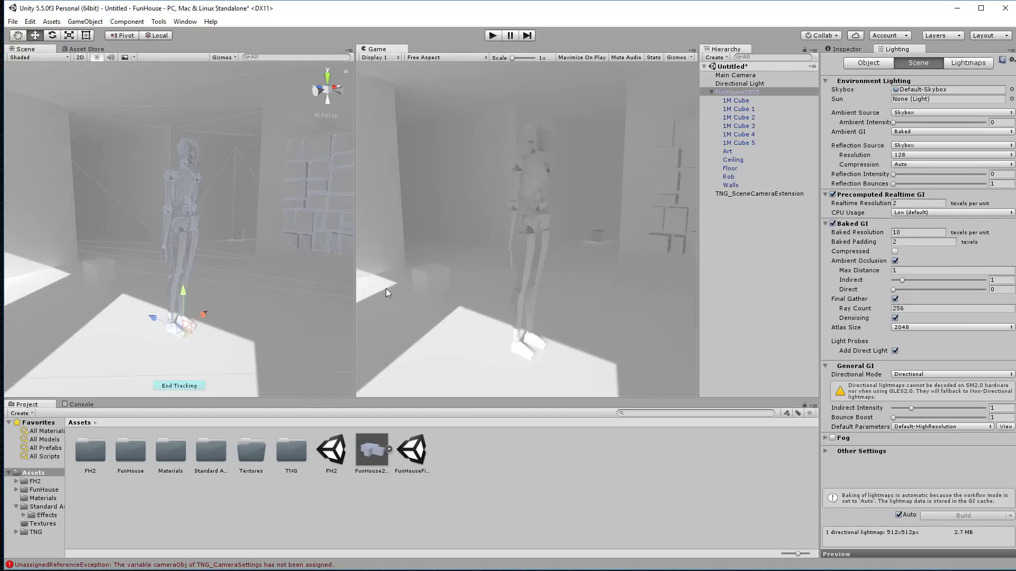
pyautogui.click(739, 250)
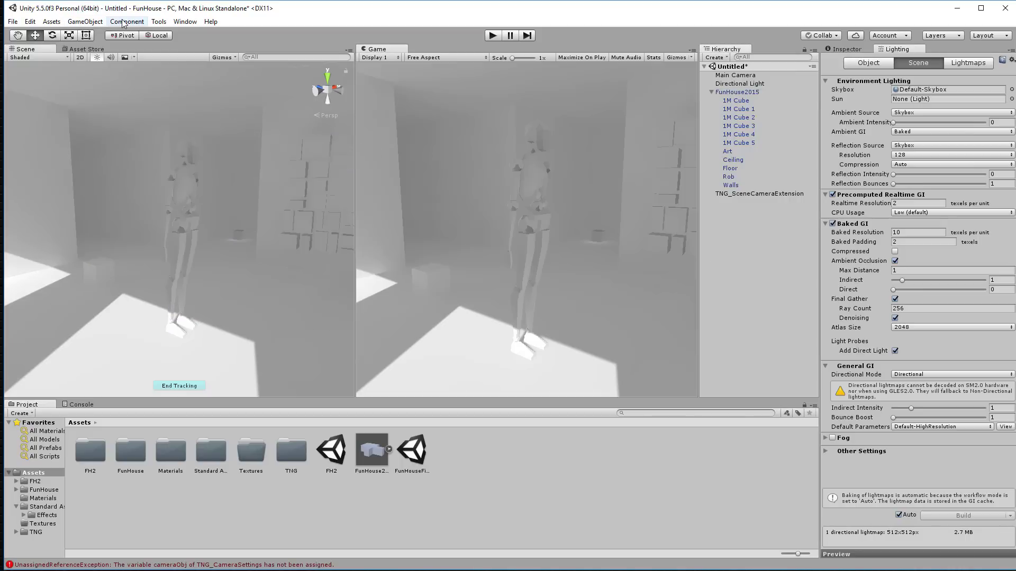
# Step: Add a Reflection Probe to the scene and enable its Box Projection
pyautogui.click(84, 22)
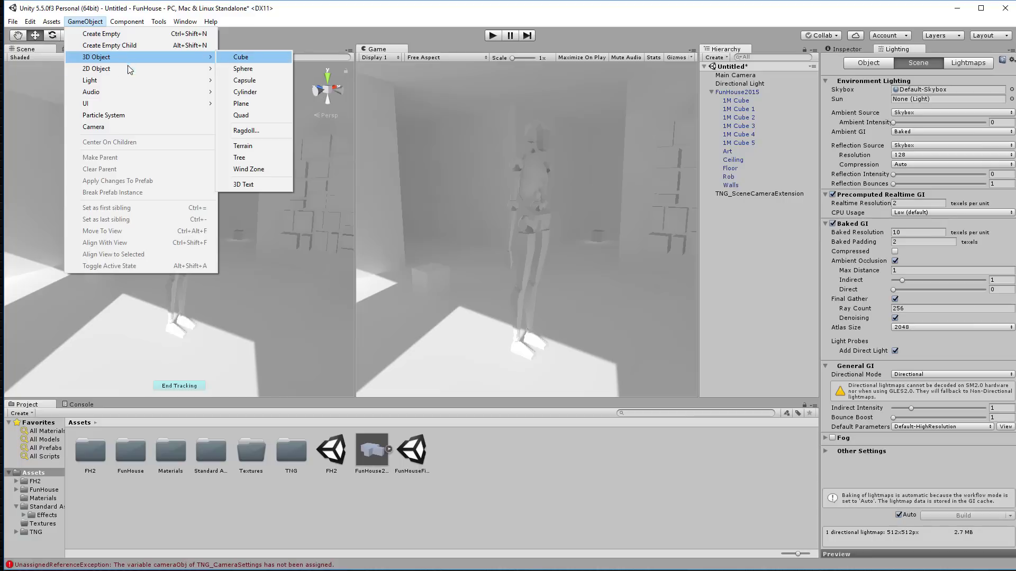
pyautogui.moveTo(125, 85)
pyautogui.click(251, 129)
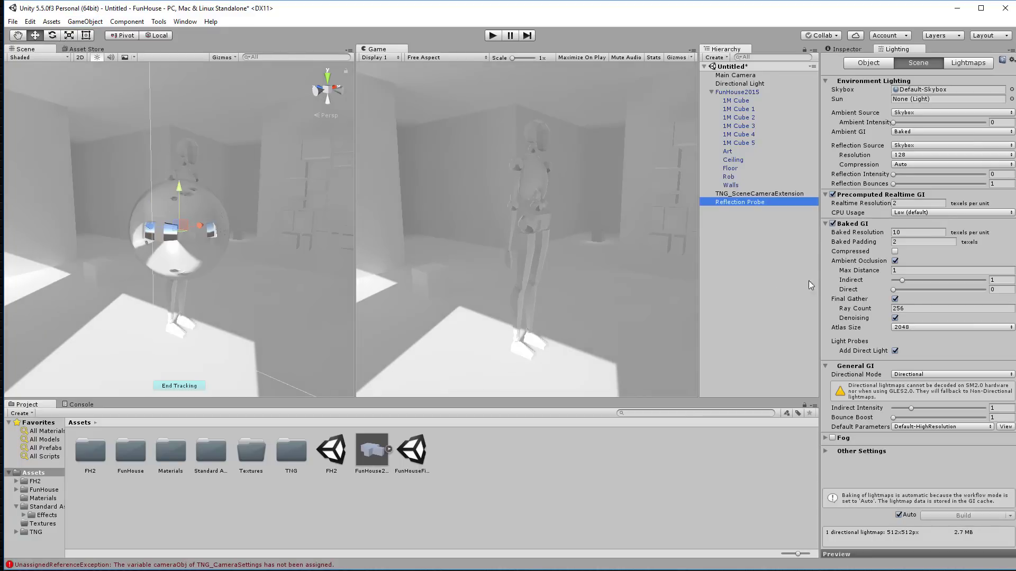
pyautogui.click(848, 49)
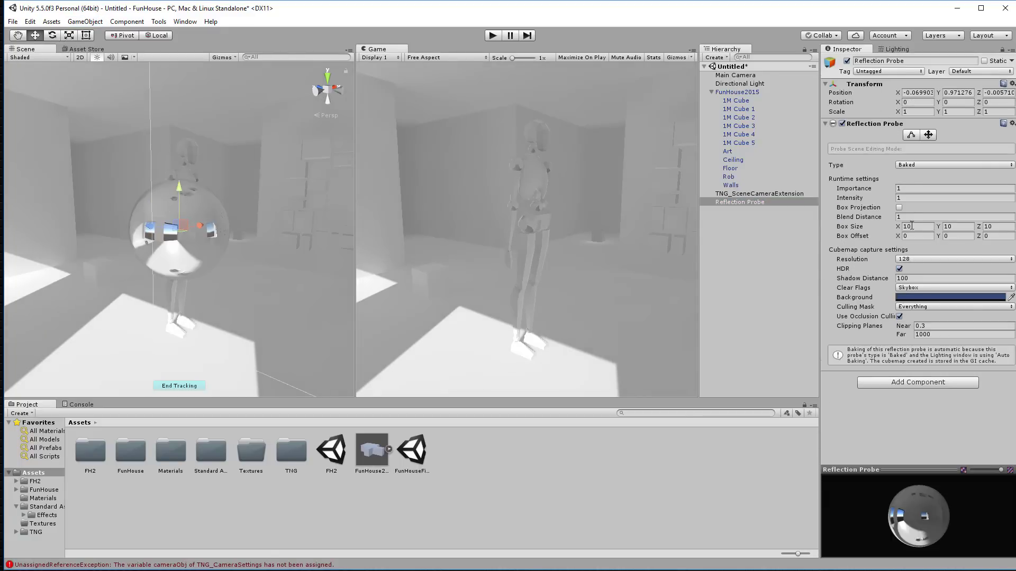
pyautogui.click(899, 208)
pyautogui.click(331, 518)
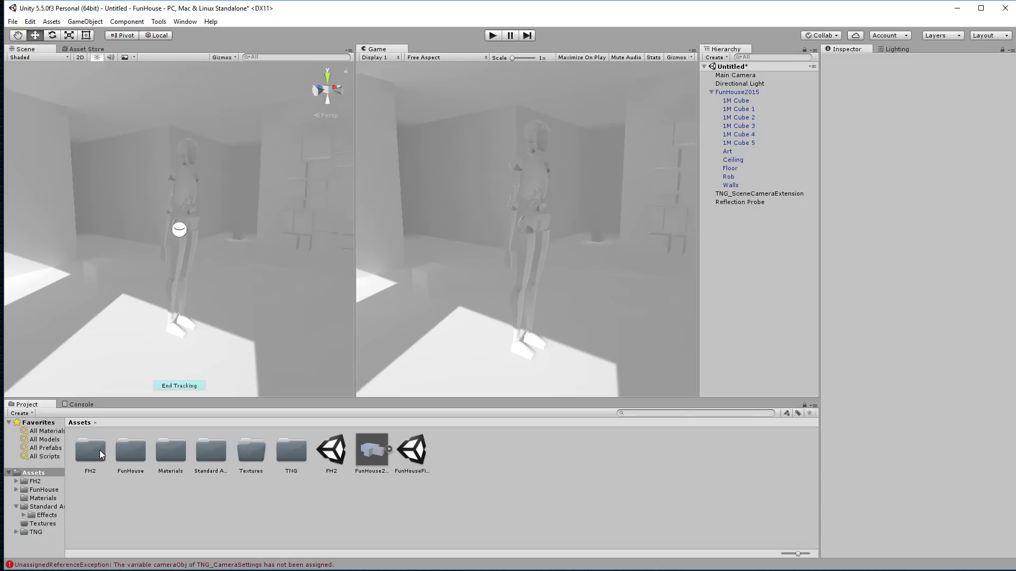
# Step: Rename the model's default material in FH2/Materials to 'Basic White'
pyautogui.click(36, 482)
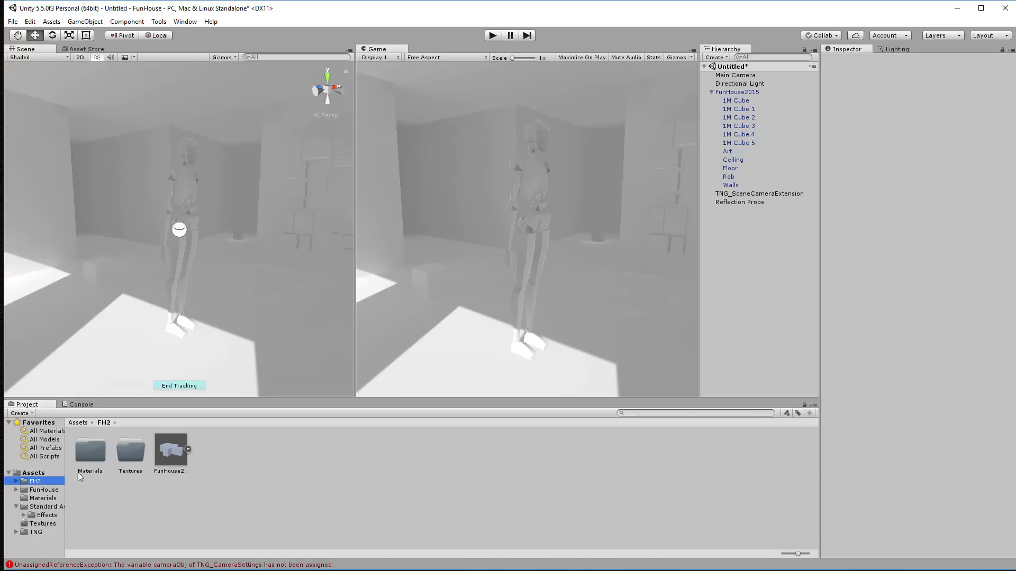
pyautogui.doubleClick(90, 450)
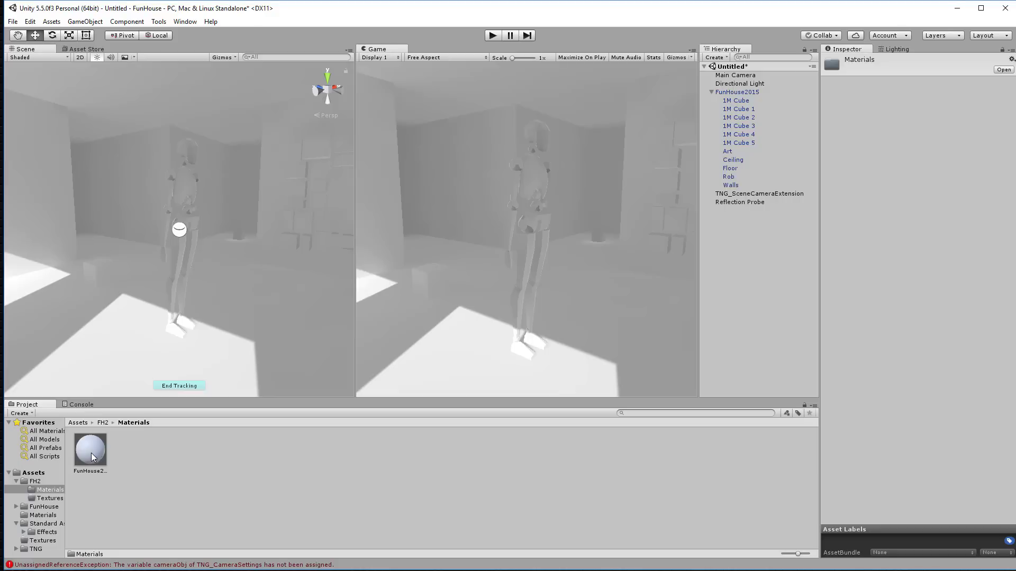
pyautogui.click(91, 453)
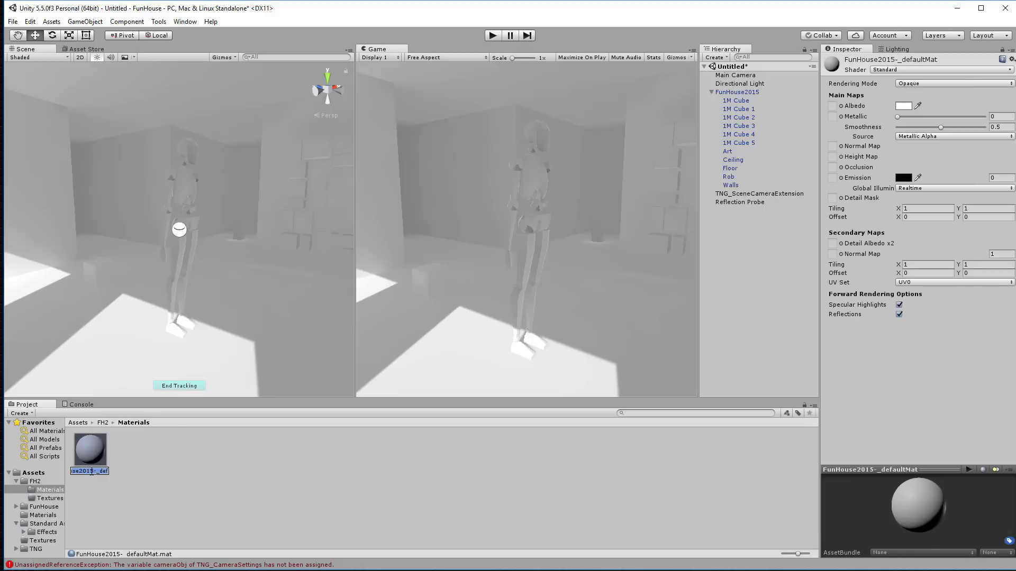
pyautogui.write('Basic White')
pyautogui.press('Return')
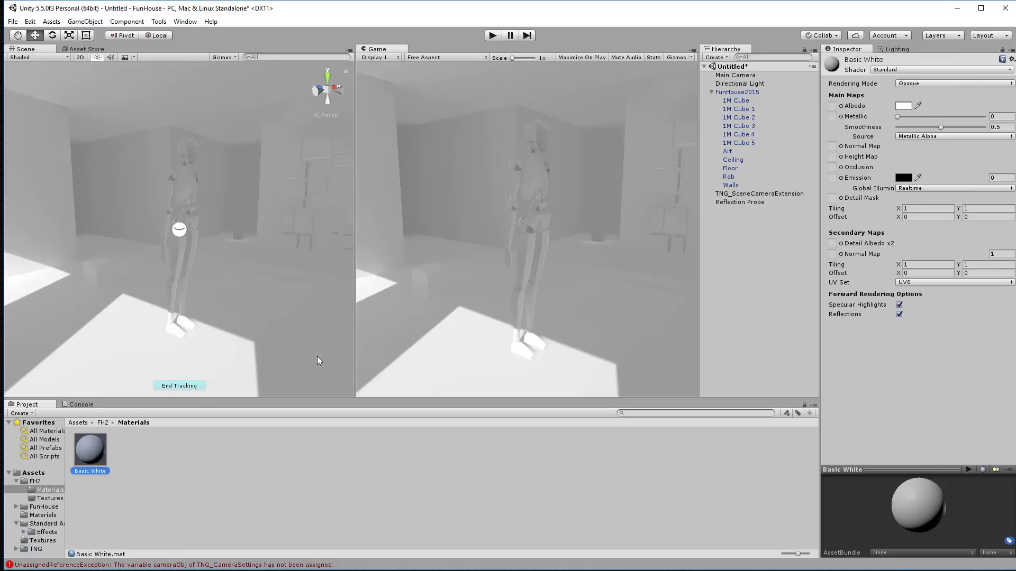
pyautogui.click(184, 453)
# Step: Set Basic White's albedo colour to off-white F4F4F4
pyautogui.click(88, 446)
pyautogui.click(906, 106)
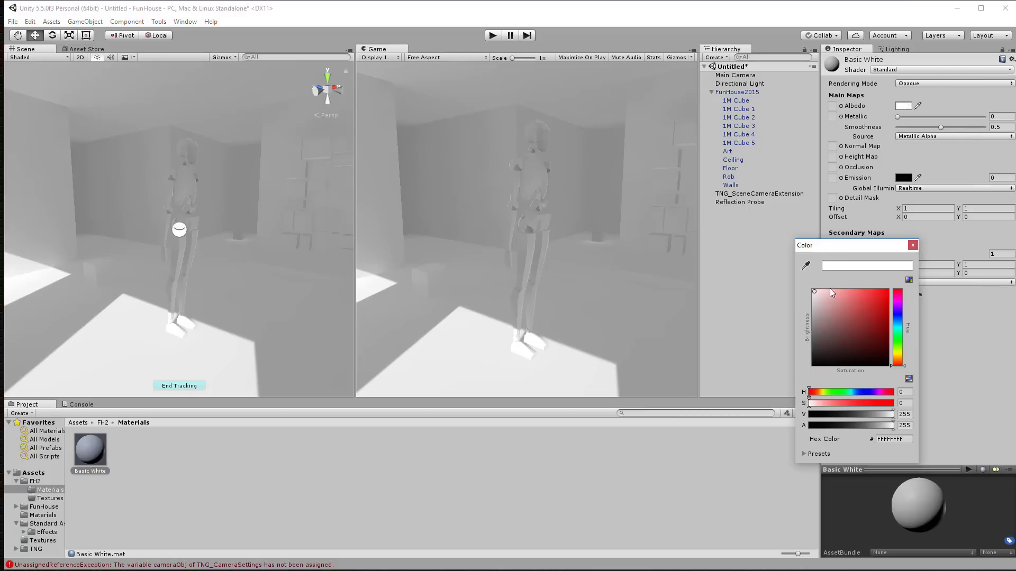
pyautogui.click(812, 298)
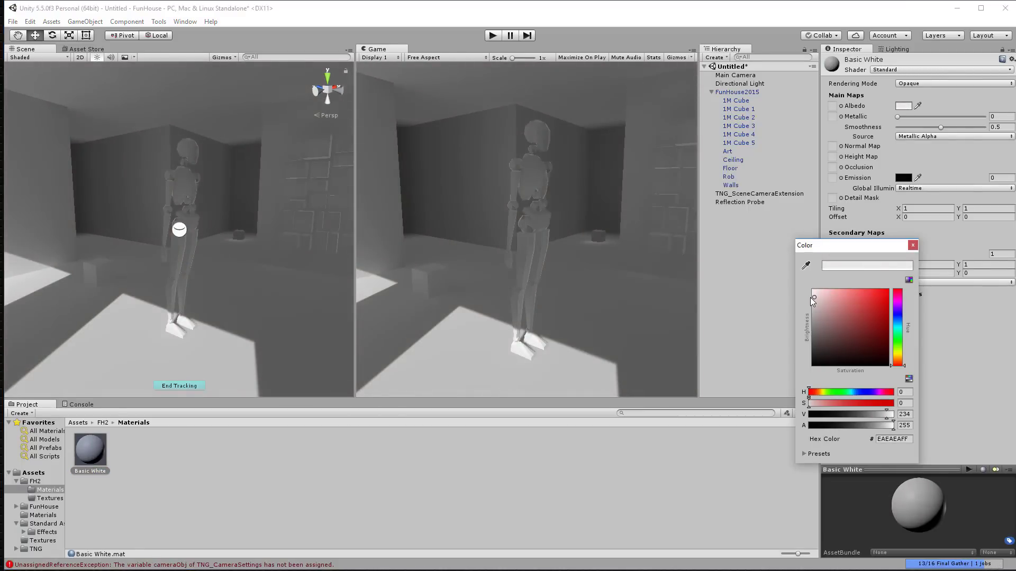
pyautogui.click(812, 296)
pyautogui.click(815, 294)
pyautogui.click(913, 245)
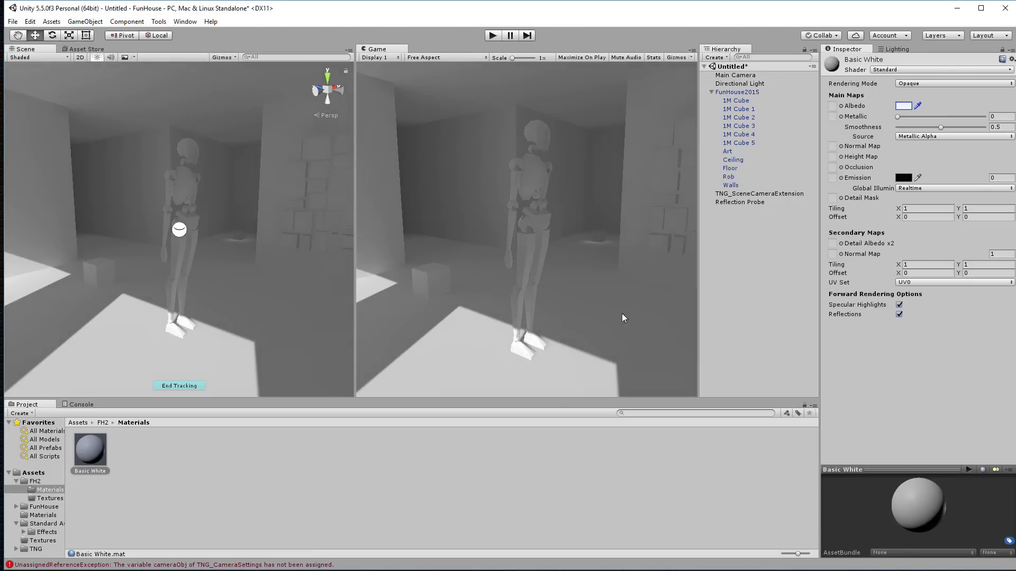
pyautogui.click(299, 475)
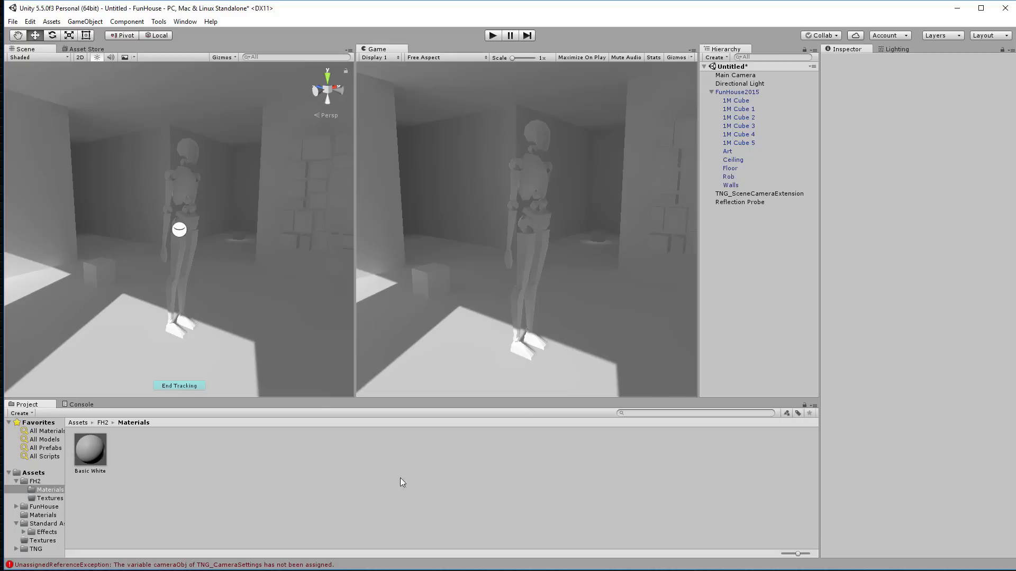
# Step: Adjust Basic White's smoothness to about 0.263
pyautogui.rightClick(201, 451)
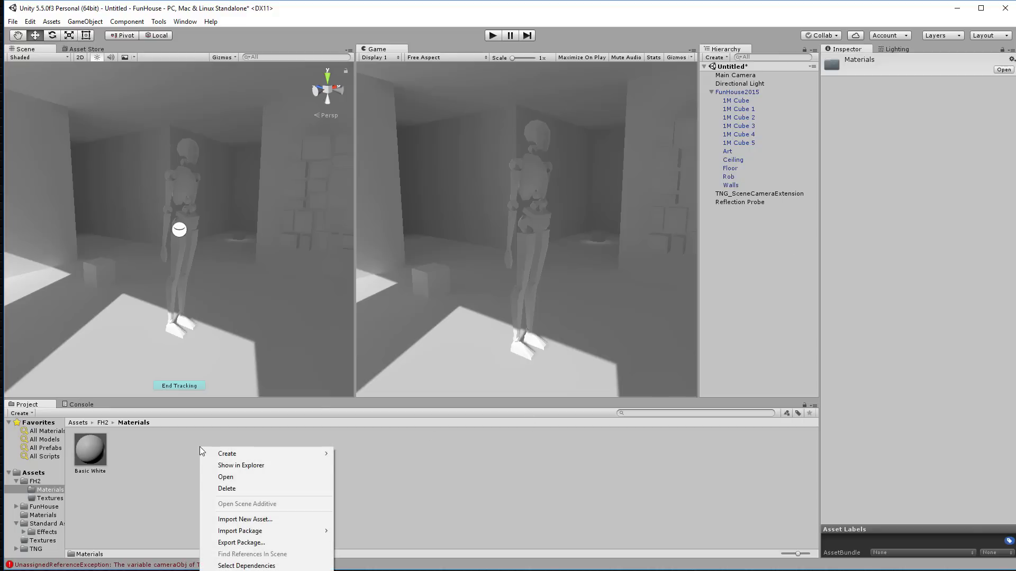
pyautogui.click(100, 445)
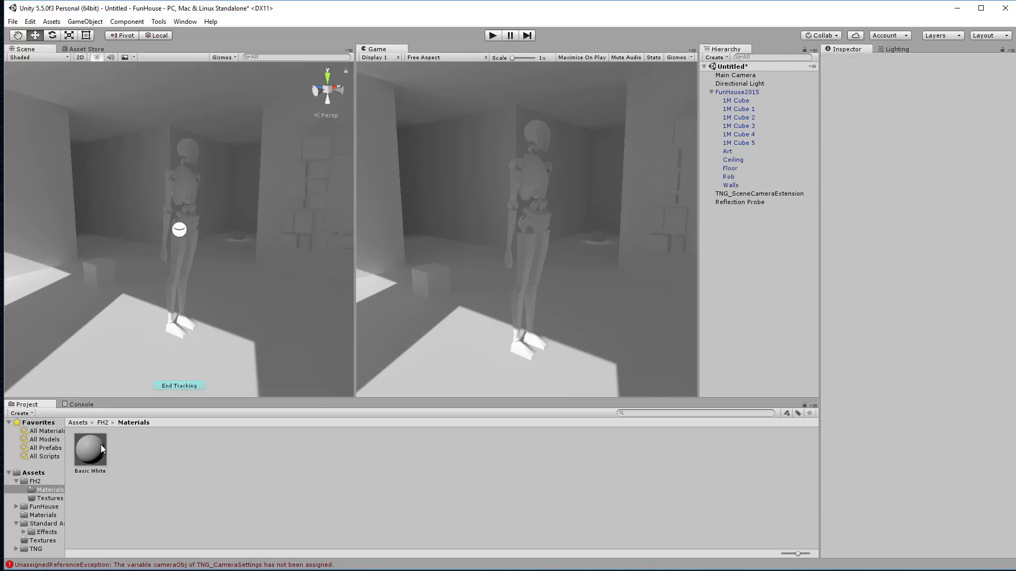
pyautogui.click(101, 447)
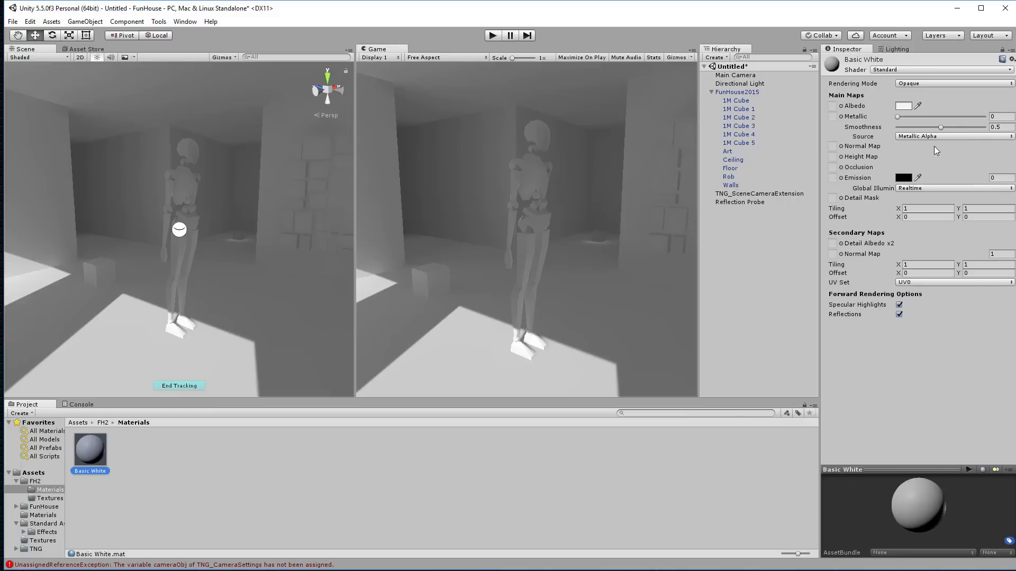
pyautogui.moveTo(940, 127); pyautogui.dragTo(969, 126)
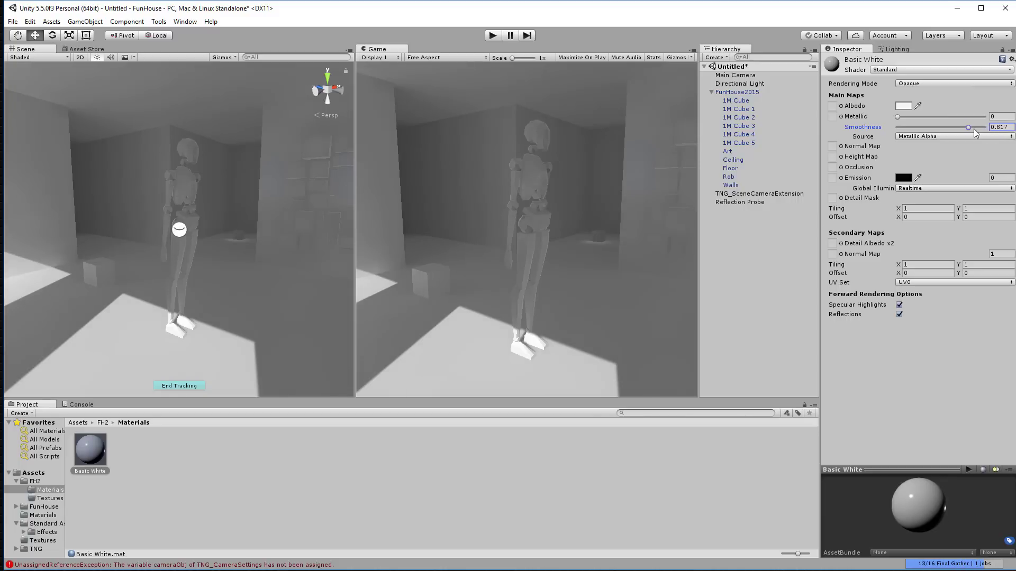
pyautogui.moveTo(969, 126); pyautogui.dragTo(923, 126)
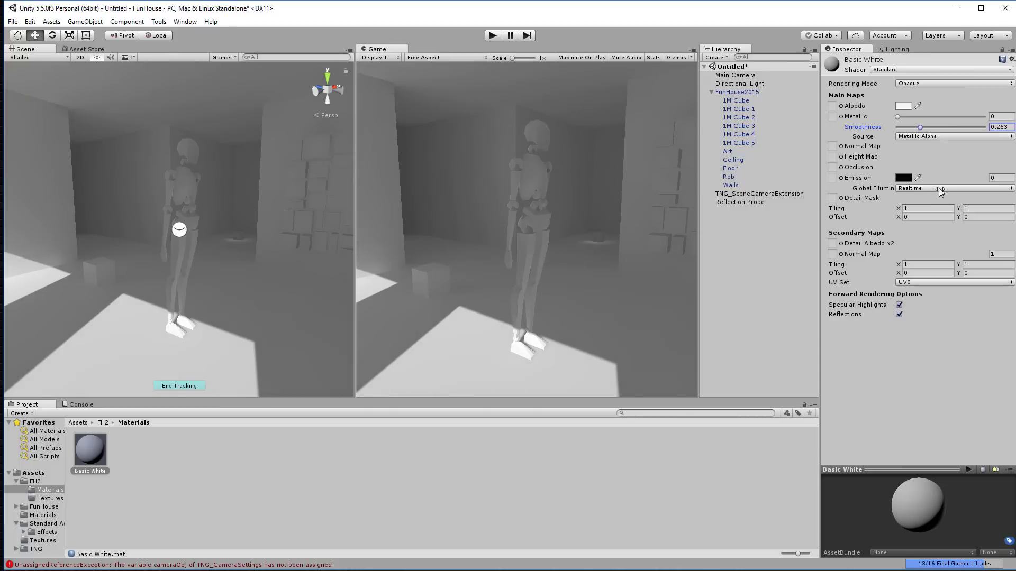
# Step: Duplicate Basic White and name the copy 'Wood Floor'
pyautogui.click(91, 450)
pyautogui.hotkey('ctrl', 'd')
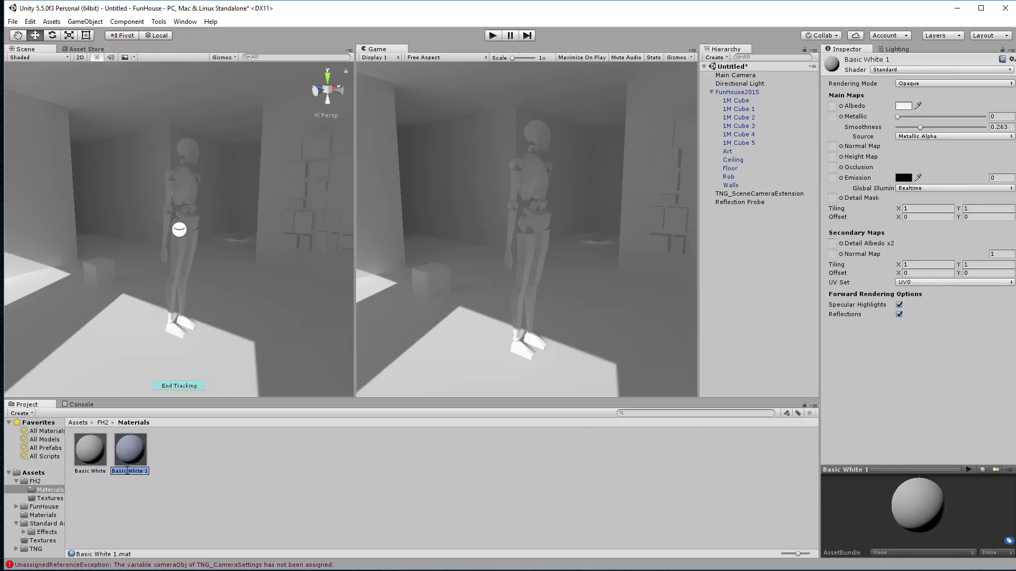
pyautogui.write('Wood Floor')
pyautogui.press('Return')
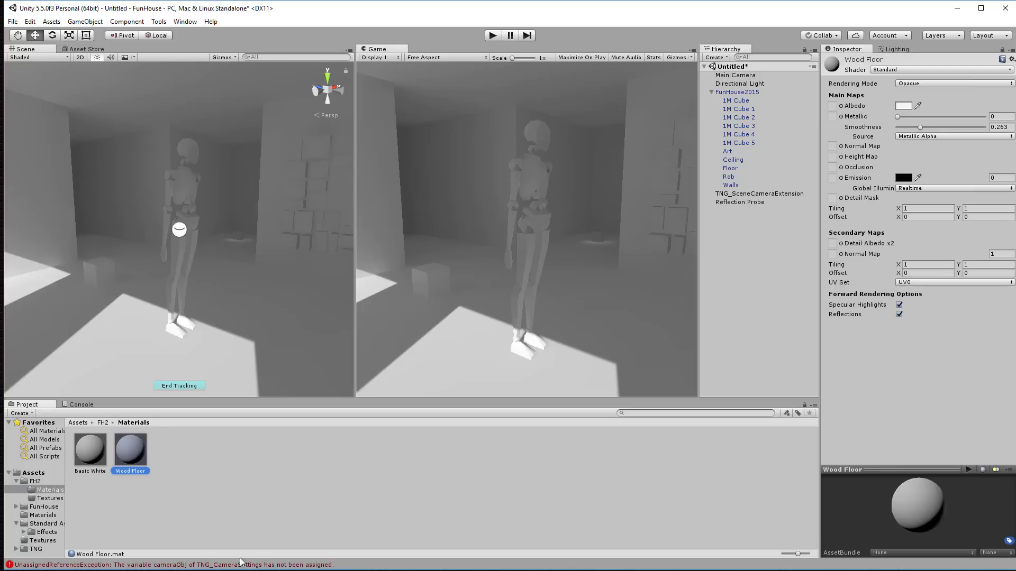
pyautogui.click(189, 453)
# Step: Import tileable-wood-floor.jpg from the Testing folder and use it as Wood Floor's albedo
pyautogui.rightClick(189, 451)
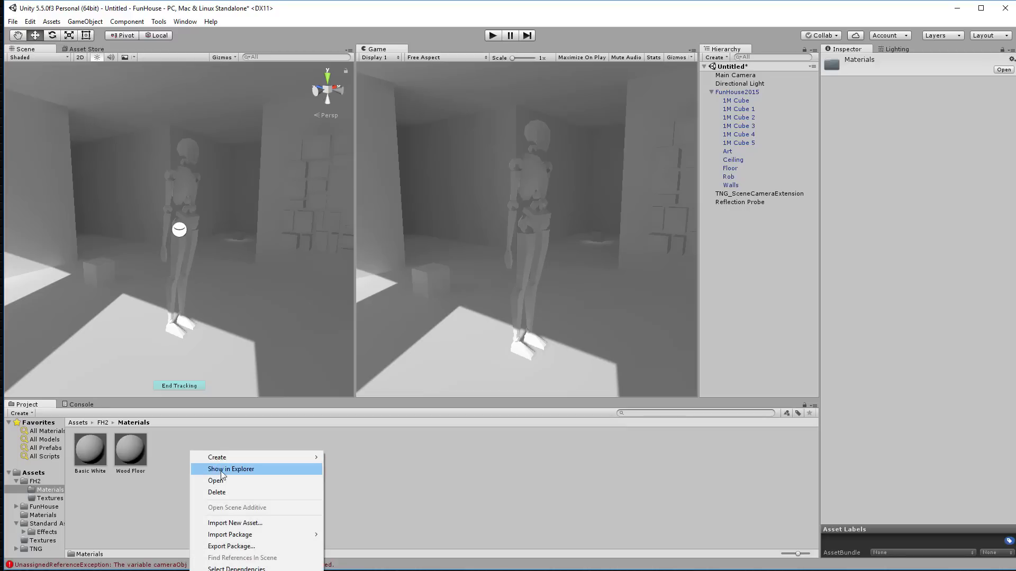
pyautogui.click(243, 526)
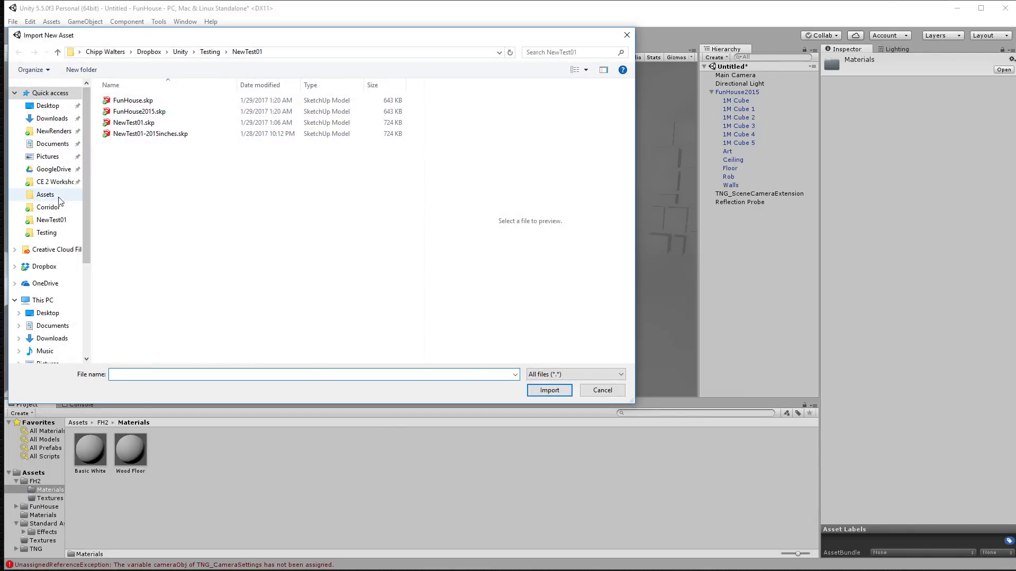
pyautogui.click(47, 233)
pyautogui.doubleClick(313, 304)
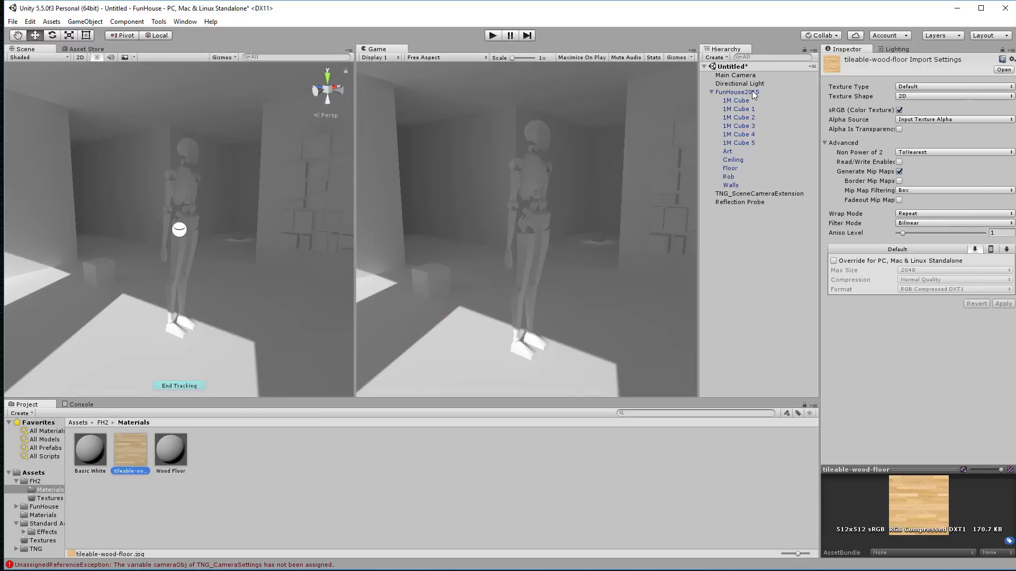
pyautogui.click(173, 449)
pyautogui.moveTo(140, 453); pyautogui.dragTo(835, 106)
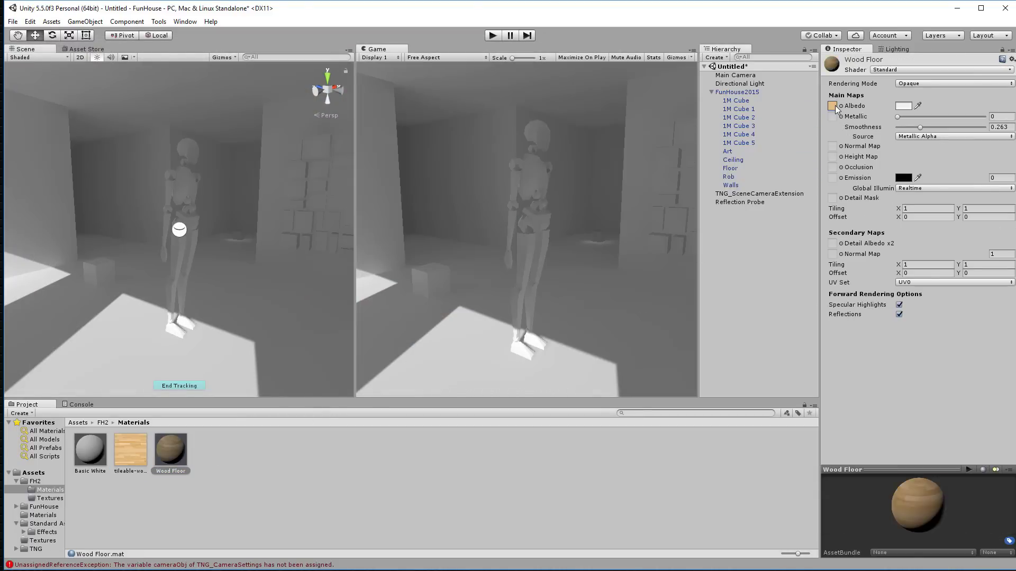
pyautogui.click(278, 466)
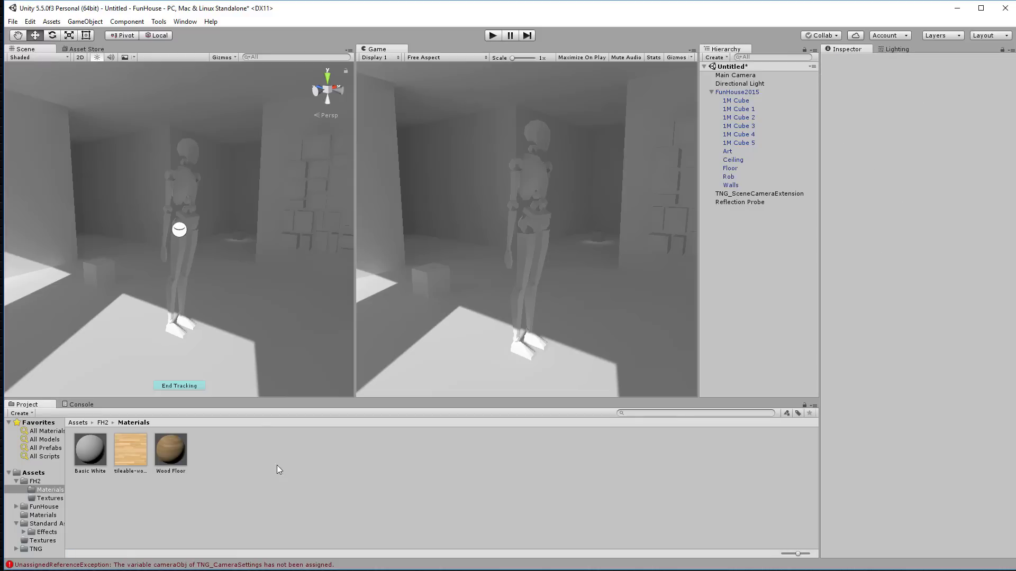
# Step: Apply the Wood Floor material to the room's floor in the scene
pyautogui.moveTo(173, 450); pyautogui.dragTo(268, 331)
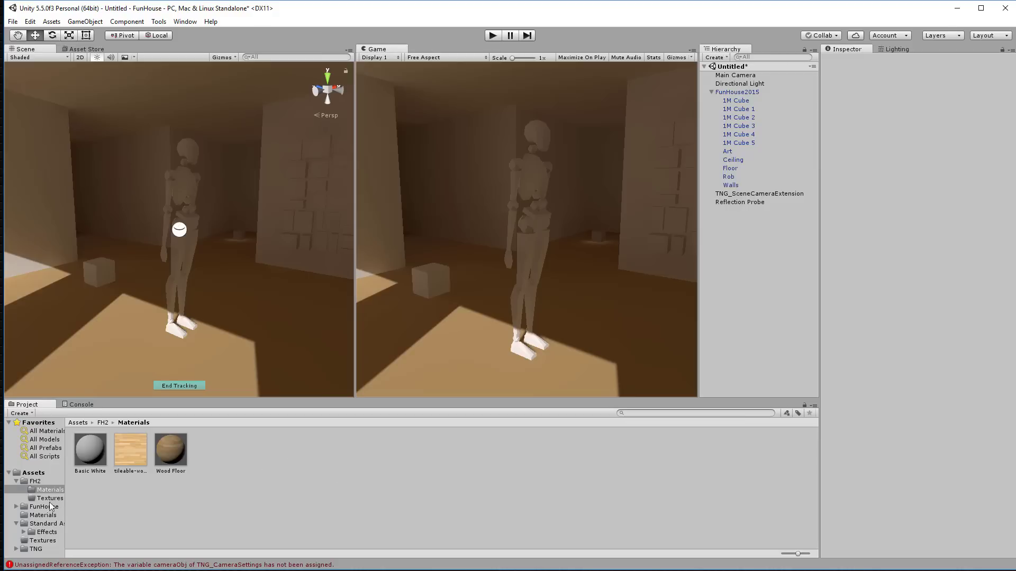
pyautogui.click(24, 481)
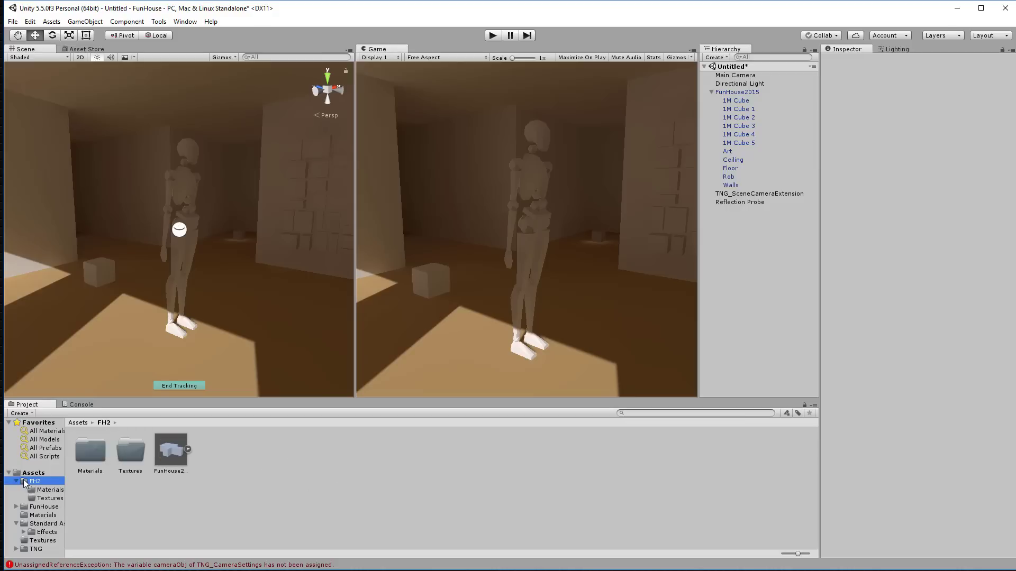
pyautogui.click(170, 456)
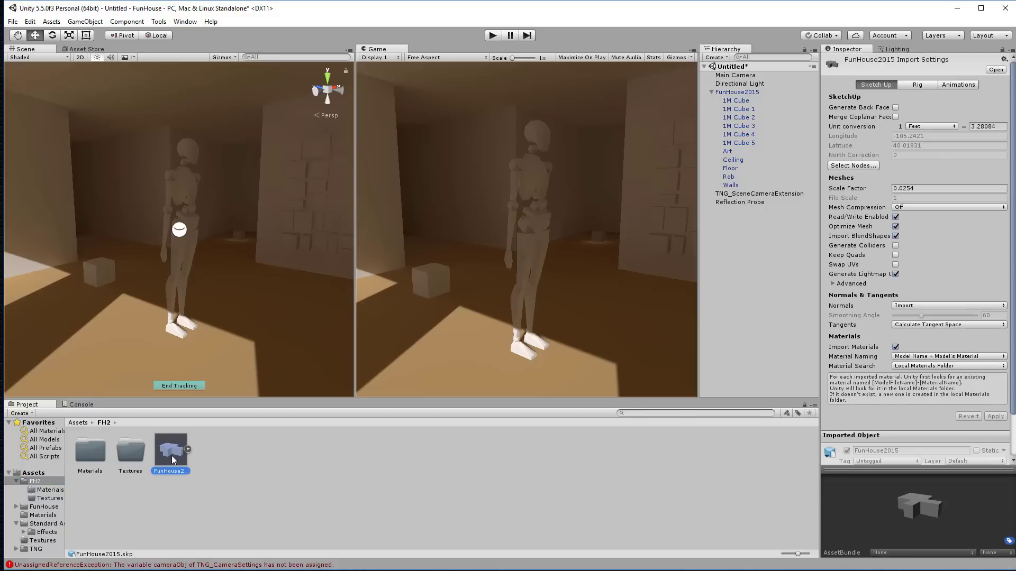
# Step: Open the FunHouse2015 model in SketchUp, dismissing the version warning, and inspect the Floor group
pyautogui.click(996, 70)
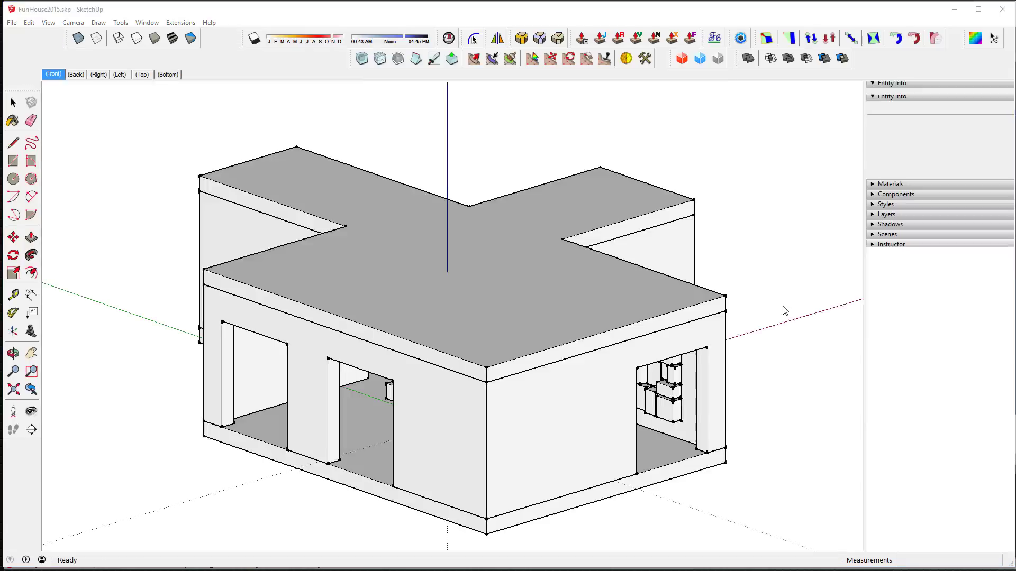
pyautogui.click(561, 324)
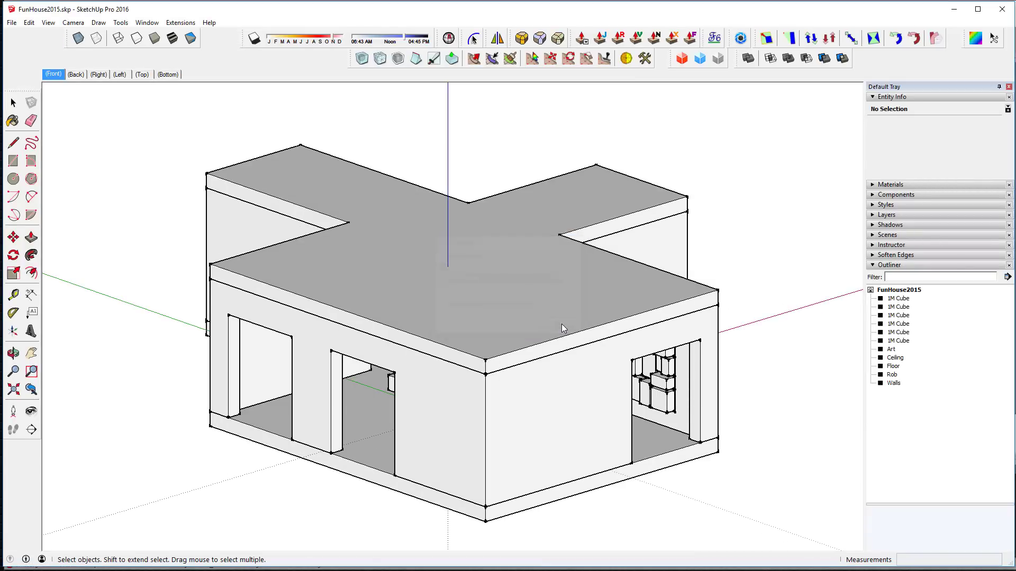
pyautogui.click(668, 443)
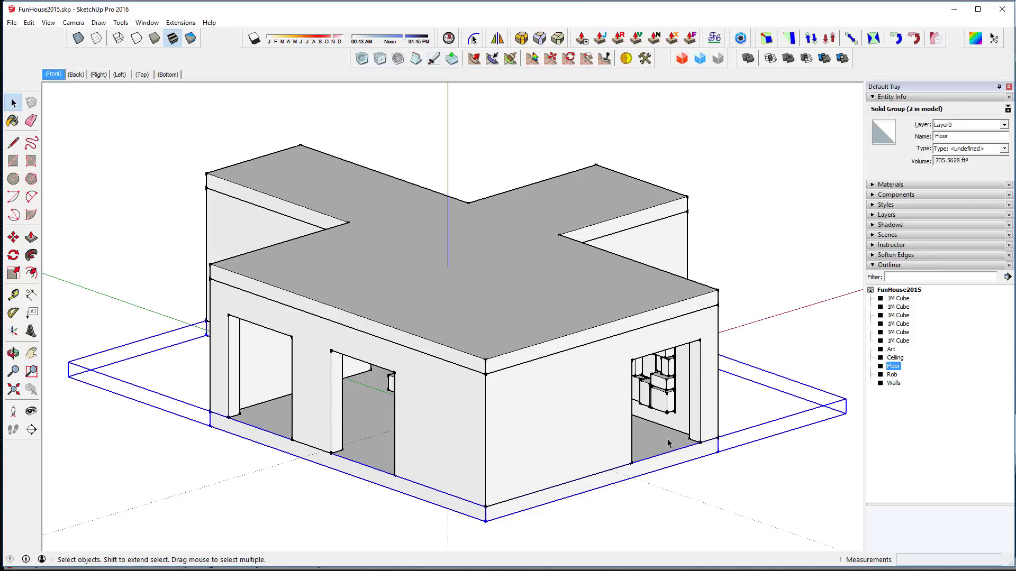
pyautogui.doubleClick(668, 443)
pyautogui.click(666, 438)
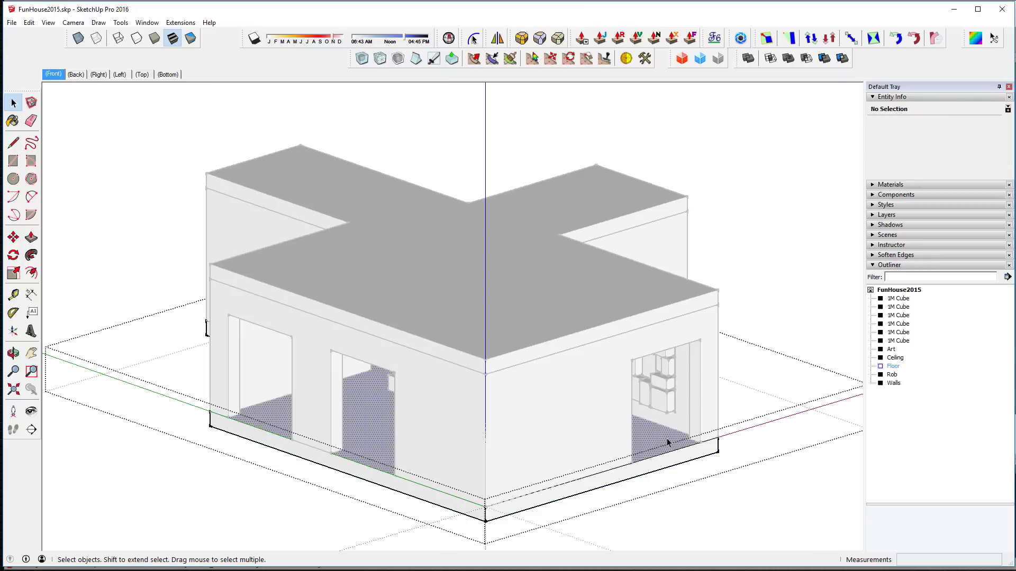
pyautogui.click(791, 254)
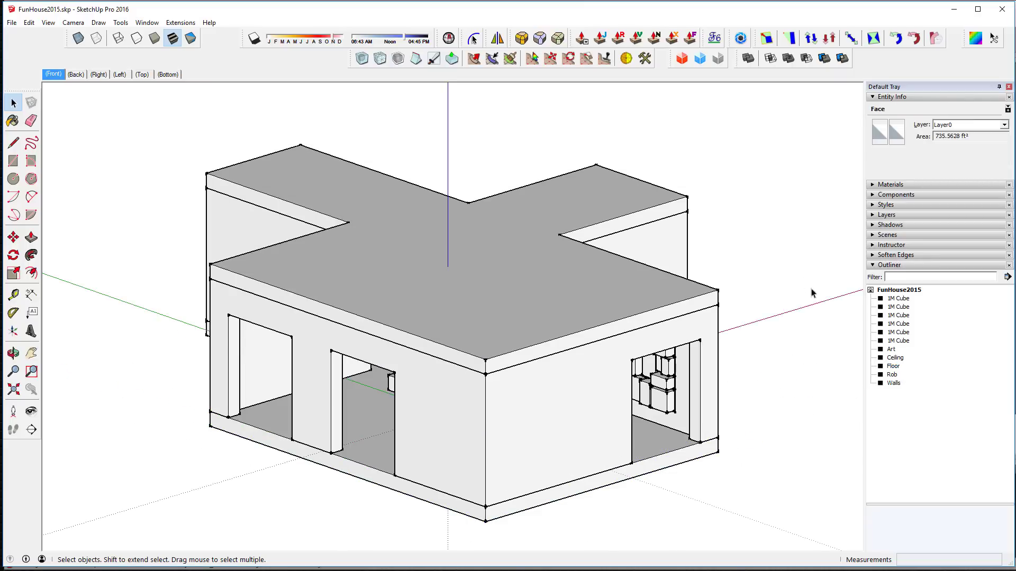
# Step: Turn on Hide Rest Of Model and edit the Floor group in isolation
pyautogui.click(674, 448)
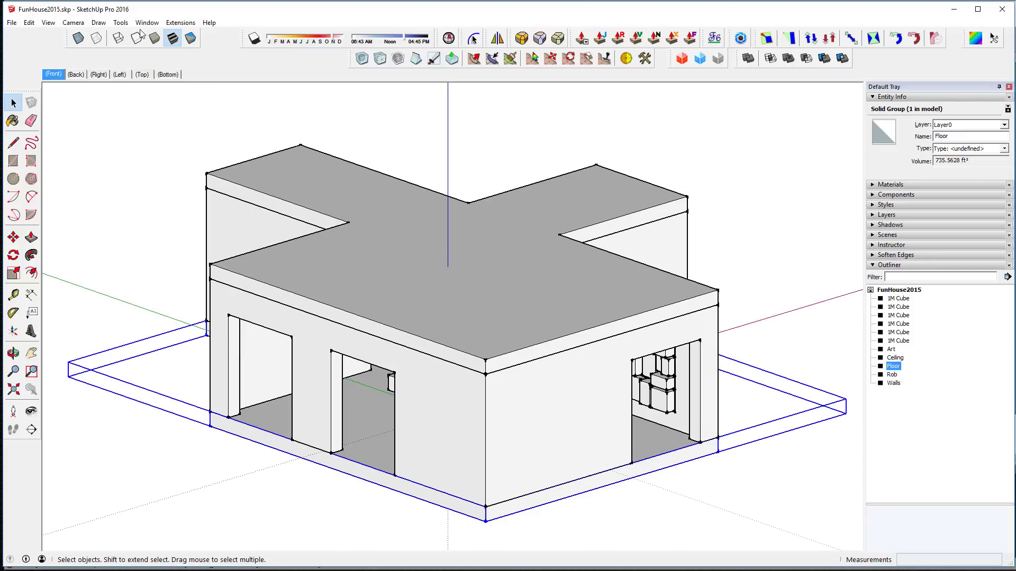
pyautogui.click(30, 22)
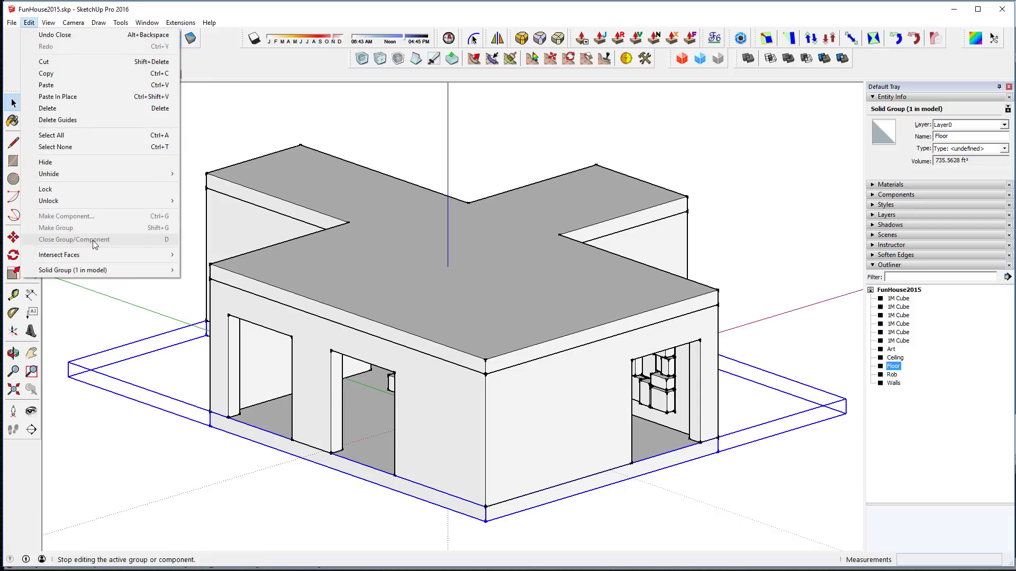
pyautogui.moveTo(48, 23)
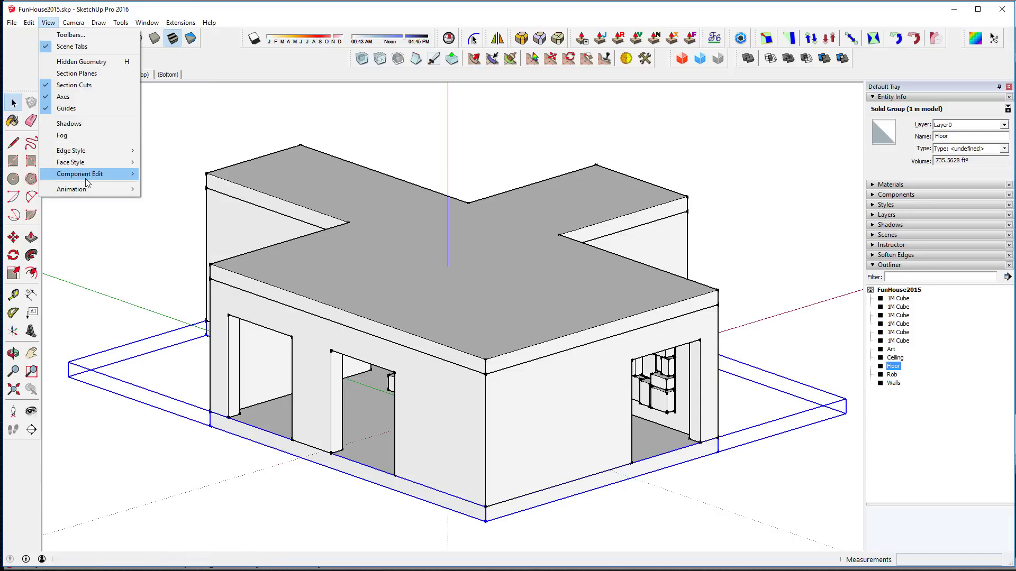
pyautogui.moveTo(85, 174)
pyautogui.click(186, 175)
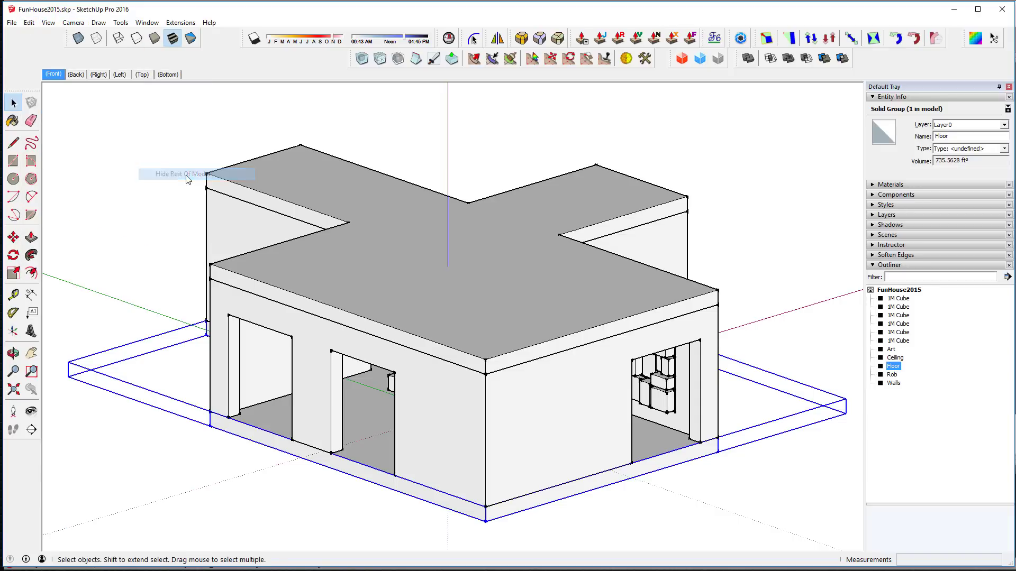
pyautogui.doubleClick(659, 431)
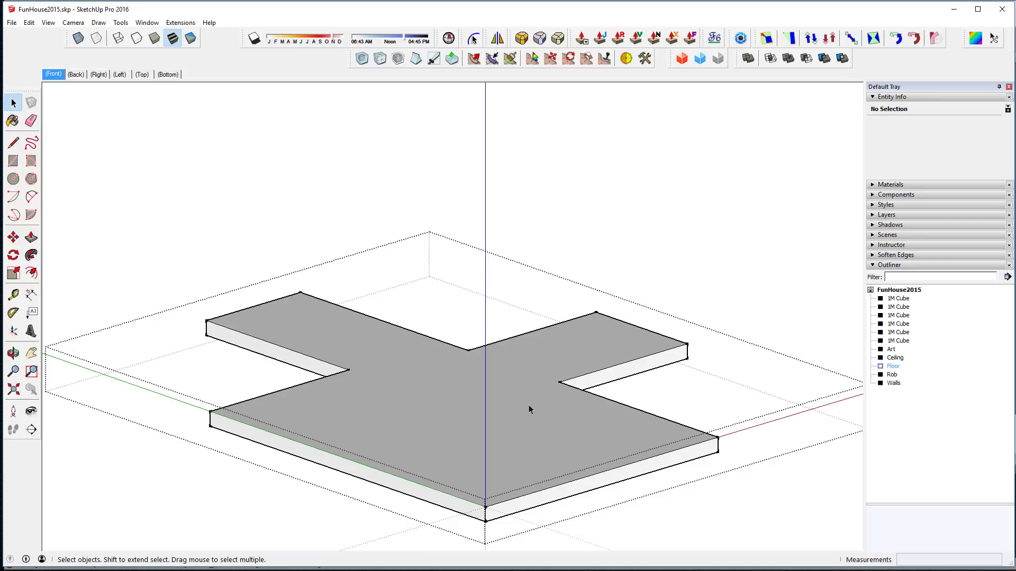
# Step: Paint the floor face with the Wood Floor Light material from the Wood collection
pyautogui.click(873, 185)
pyautogui.scroll(-10, 916, 198)
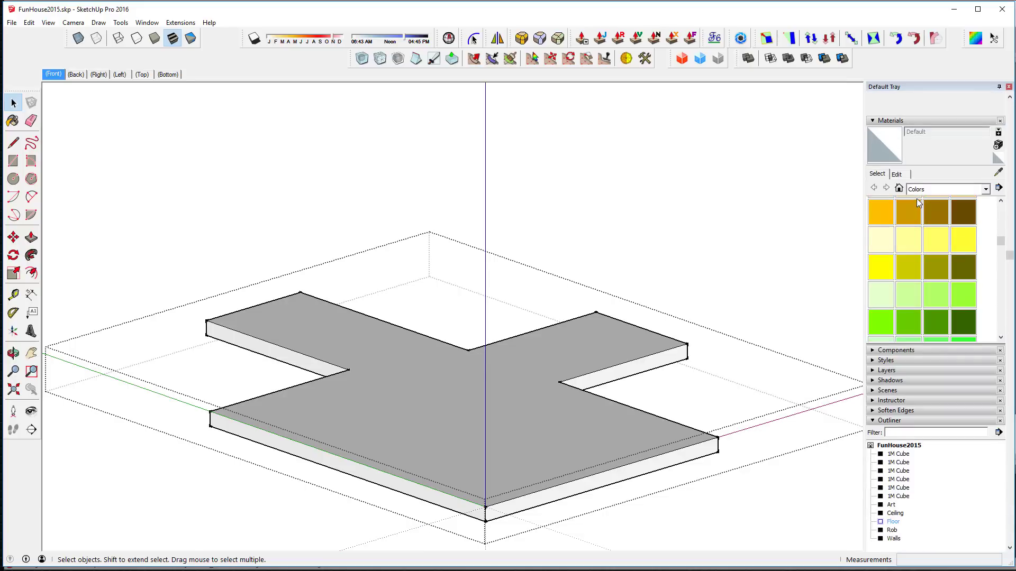
pyautogui.click(925, 125)
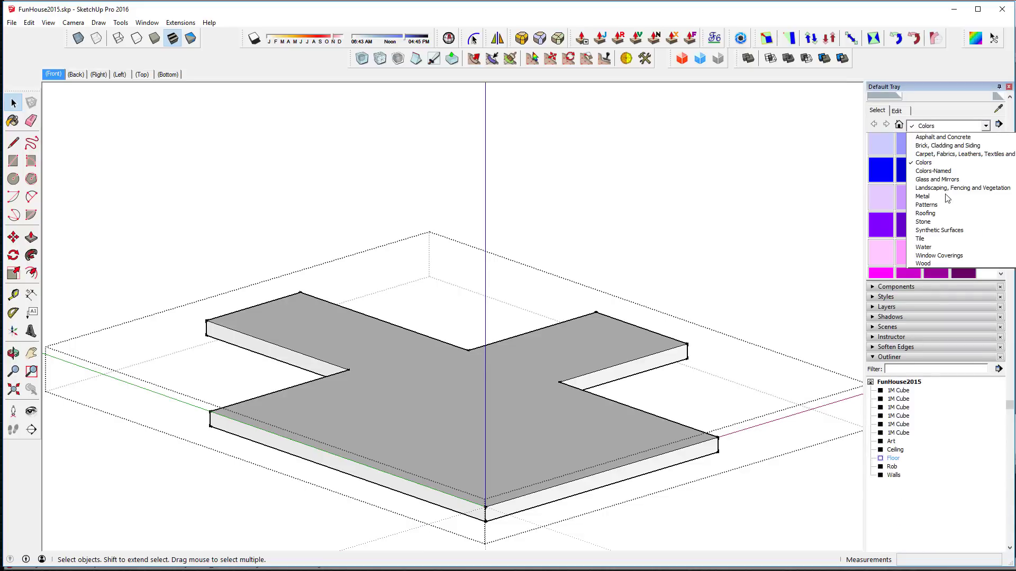
pyautogui.click(954, 264)
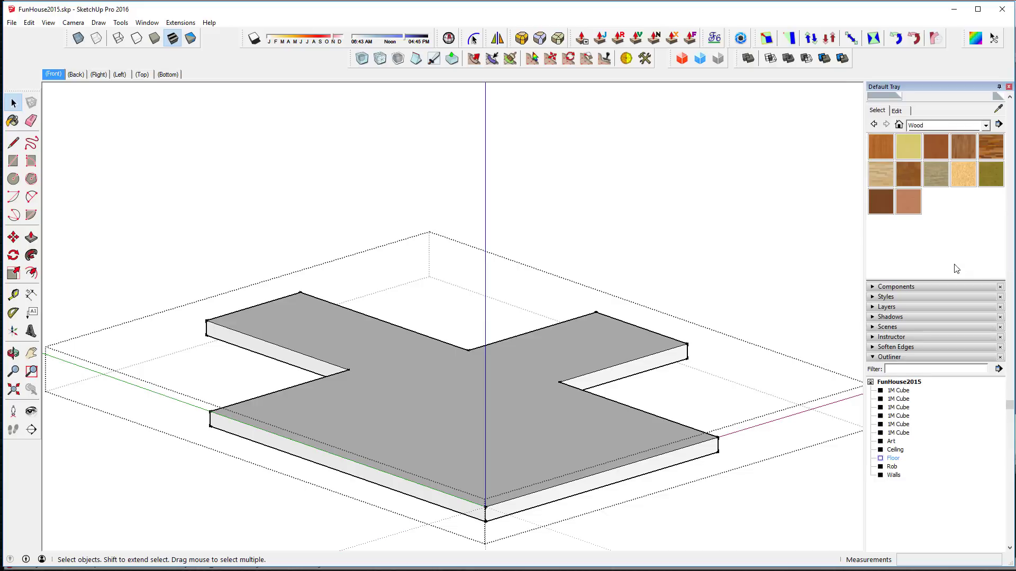
pyautogui.click(884, 173)
pyautogui.click(875, 173)
pyautogui.click(466, 387)
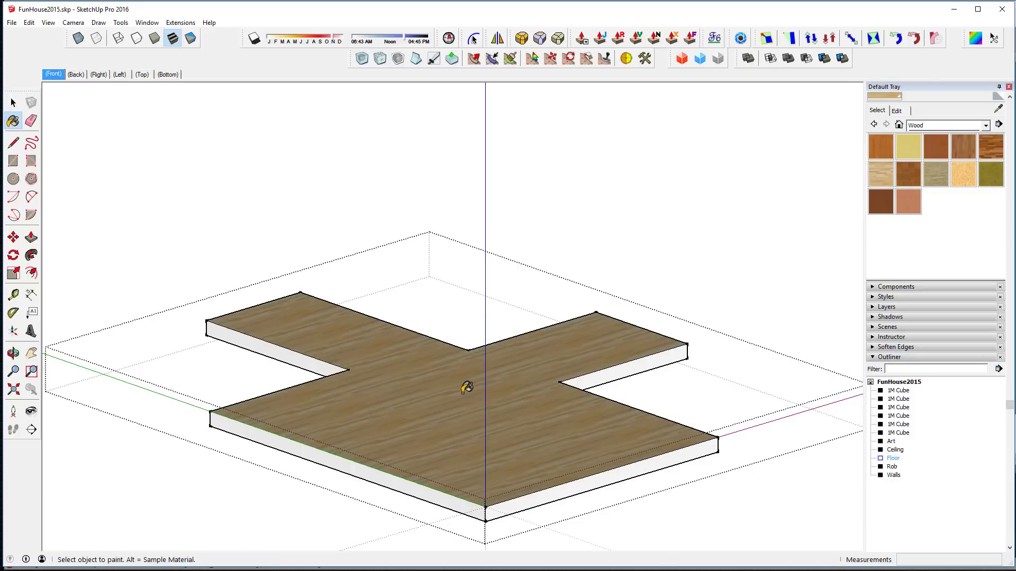
pyautogui.click(13, 102)
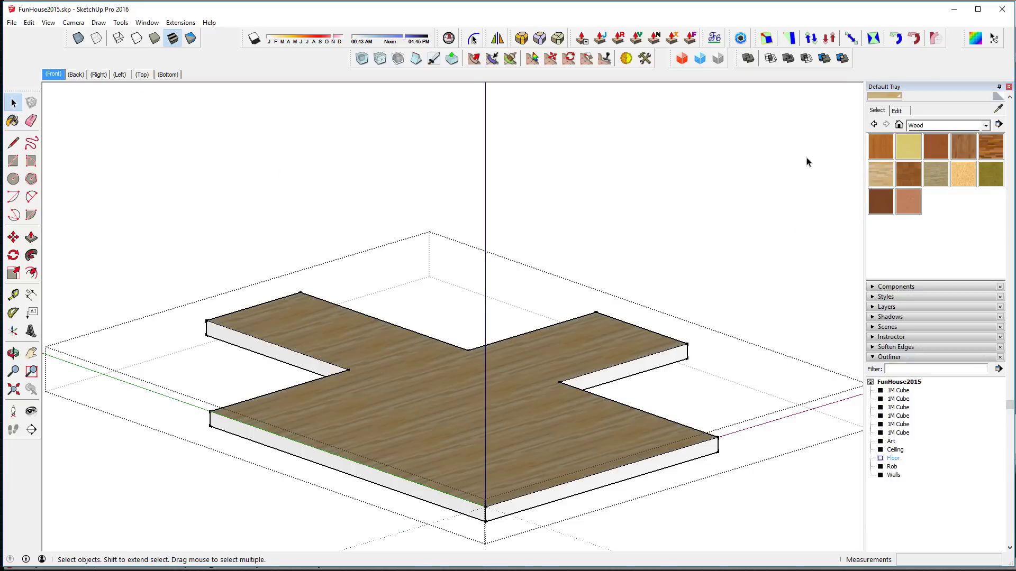
# Step: Replace the wood material's texture with tileable-wood-floor.jpg from the Testing folder
pyautogui.click(903, 111)
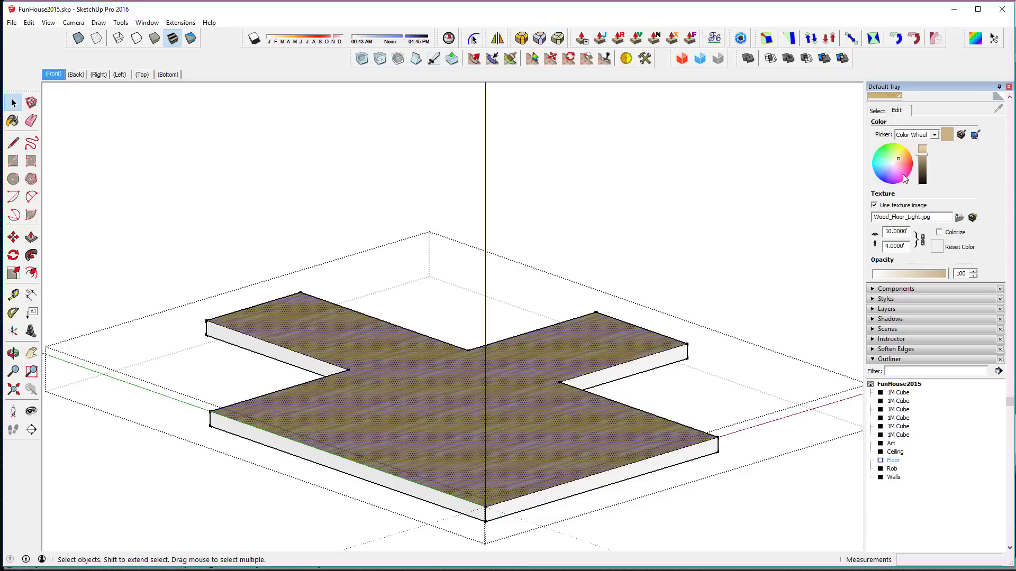
pyautogui.click(960, 218)
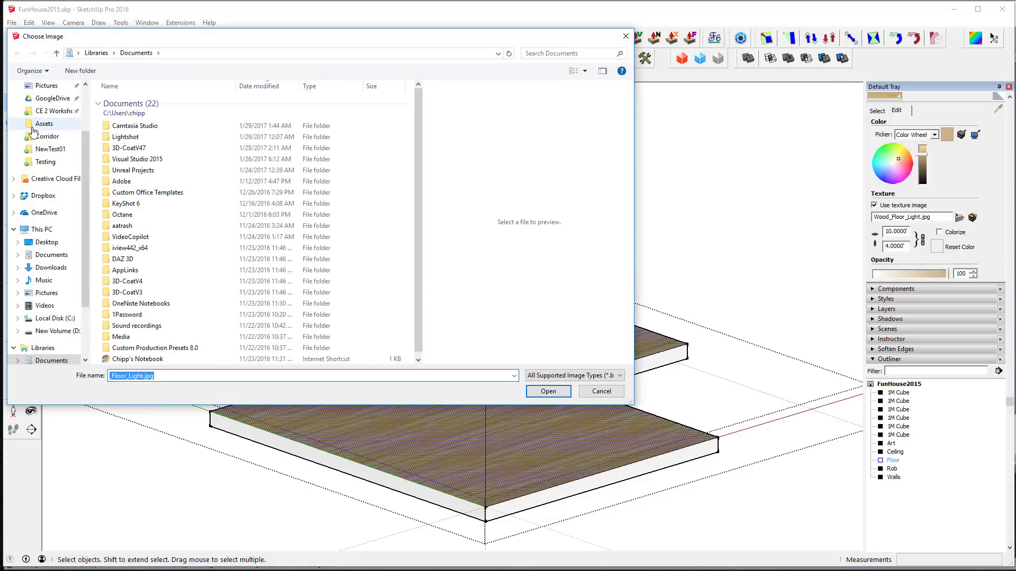
pyautogui.click(36, 163)
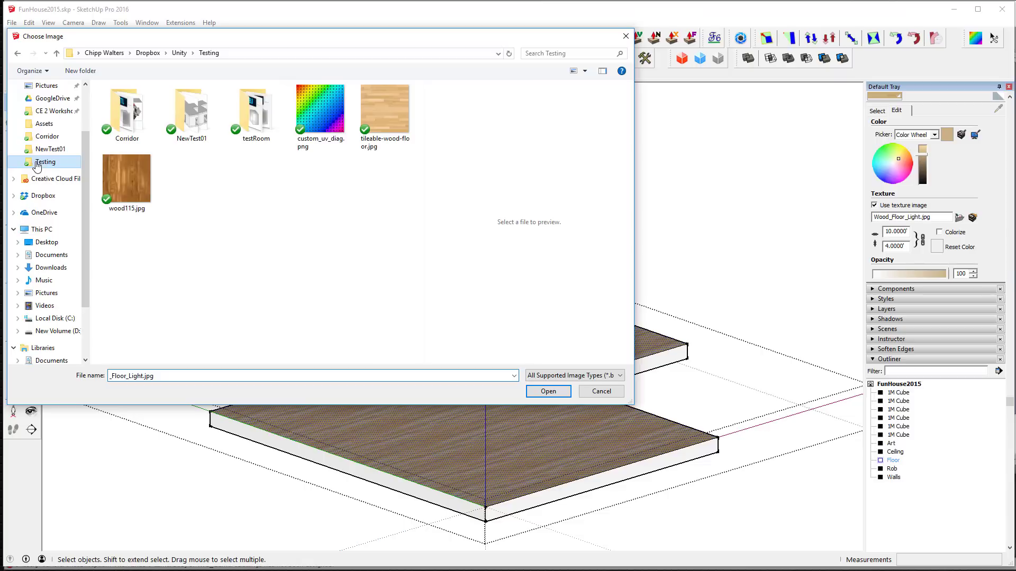
pyautogui.doubleClick(385, 112)
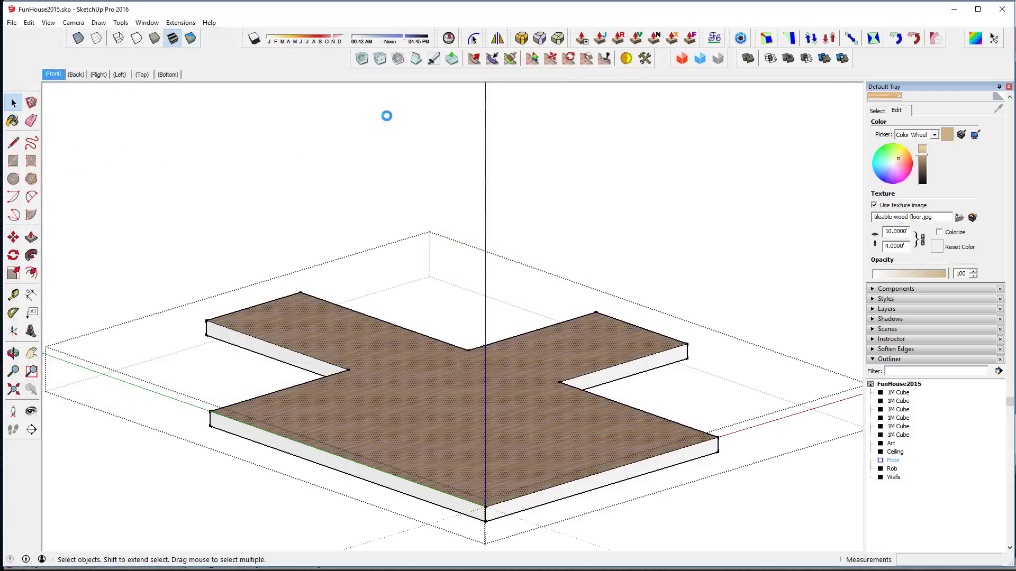
pyautogui.scroll(5, 543, 426)
pyautogui.scroll(4, 543, 427)
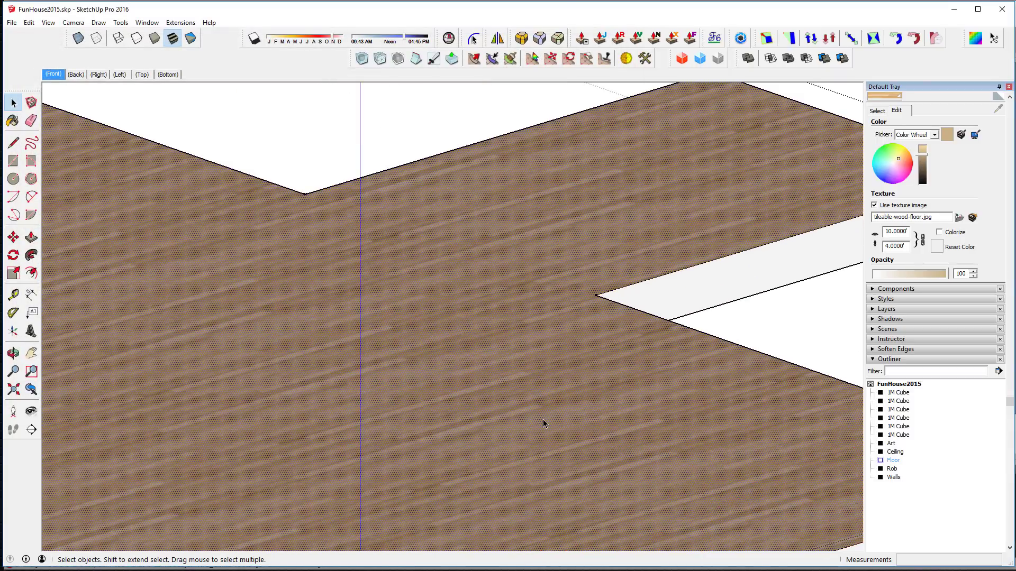
pyautogui.scroll(-3, 545, 422)
pyautogui.scroll(-1, 540, 412)
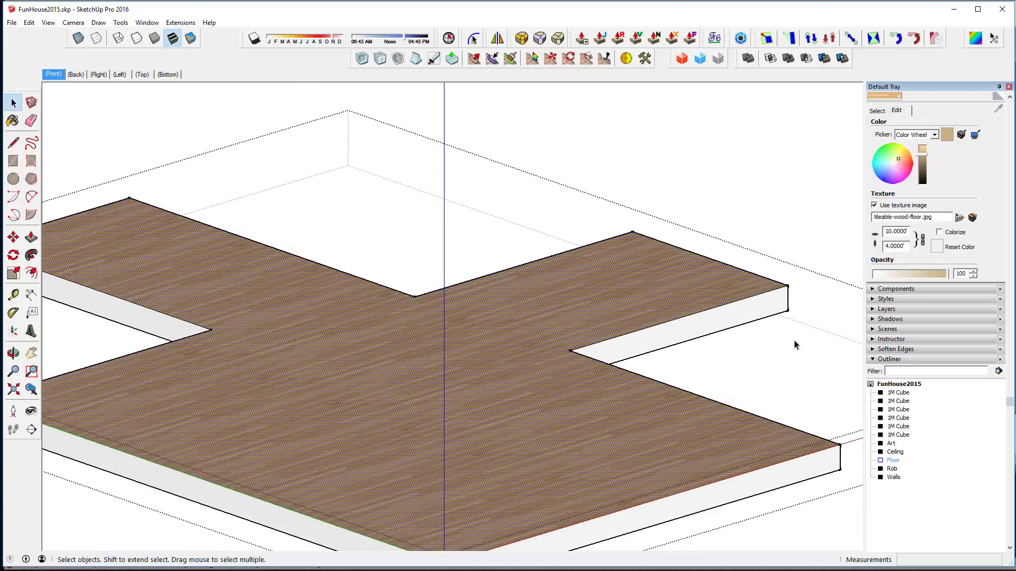
# Step: Set the floor texture width to 16' and exit the Floor group
pyautogui.doubleClick(892, 232)
pyautogui.write('12')
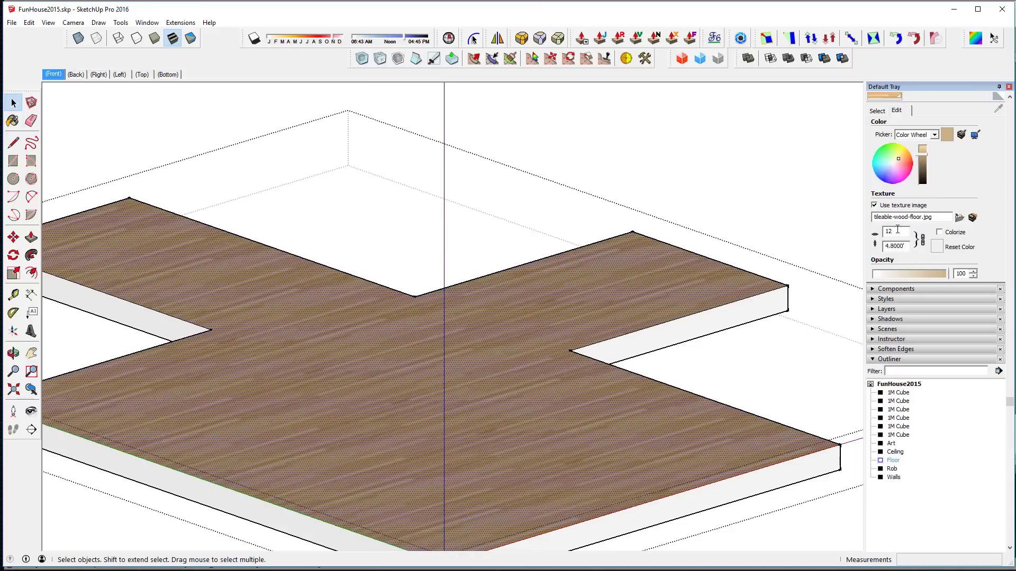
pyautogui.moveTo(897, 229); pyautogui.dragTo(881, 223)
pyautogui.write("16.0000'")
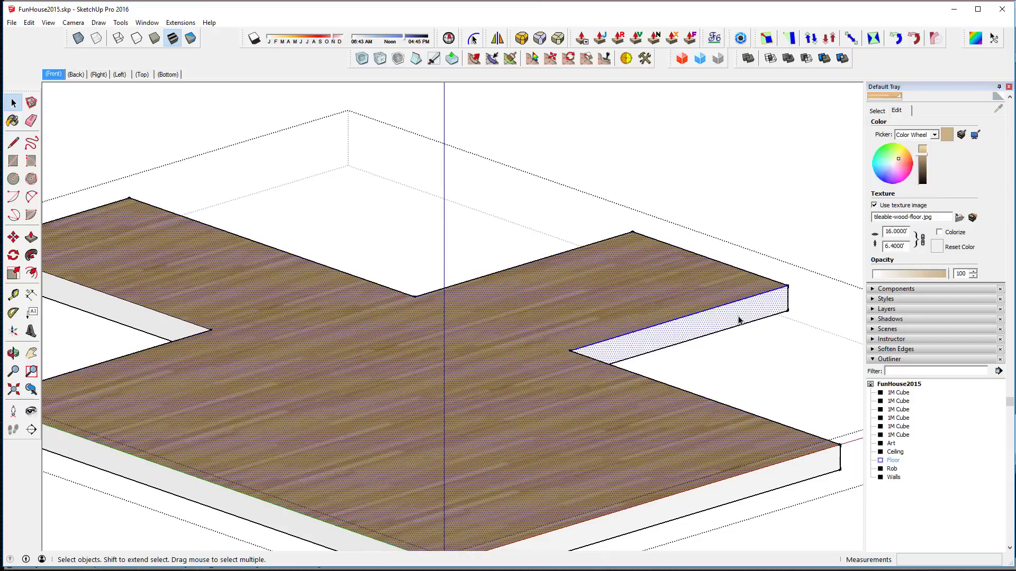
pyautogui.moveTo(737, 318); pyautogui.dragTo(796, 259, button='middle')
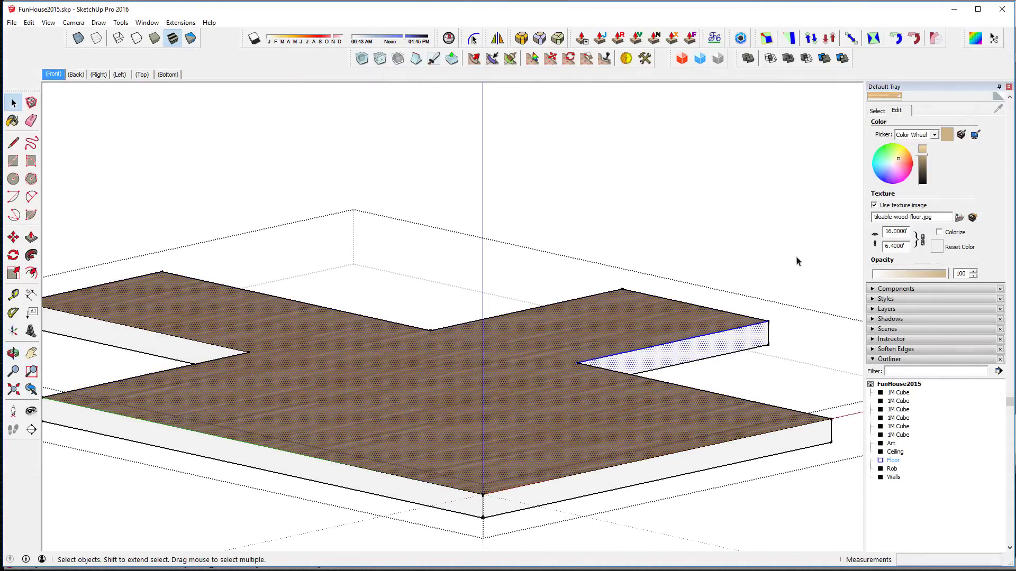
pyautogui.click(798, 222)
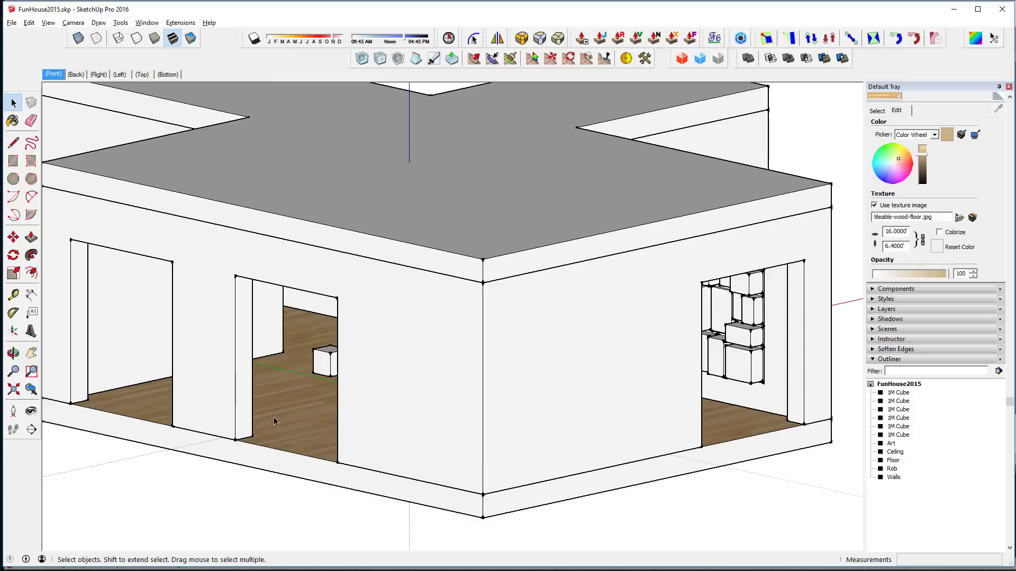
# Step: Save the model over FunHouse2015.skp as a SketchUp Version 2015 file, confirming the replacement
pyautogui.click(11, 23)
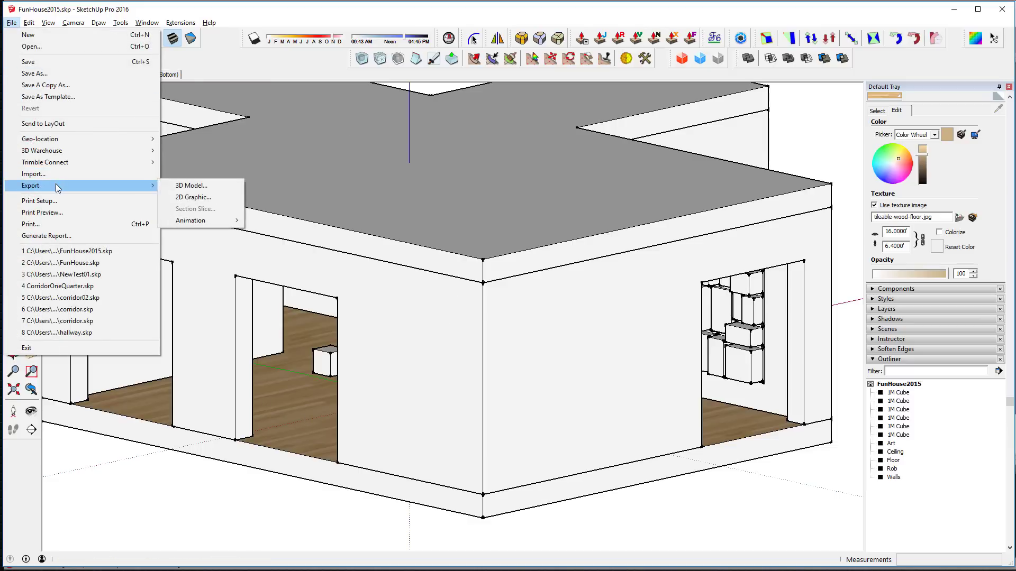
pyautogui.click(52, 75)
pyautogui.click(157, 368)
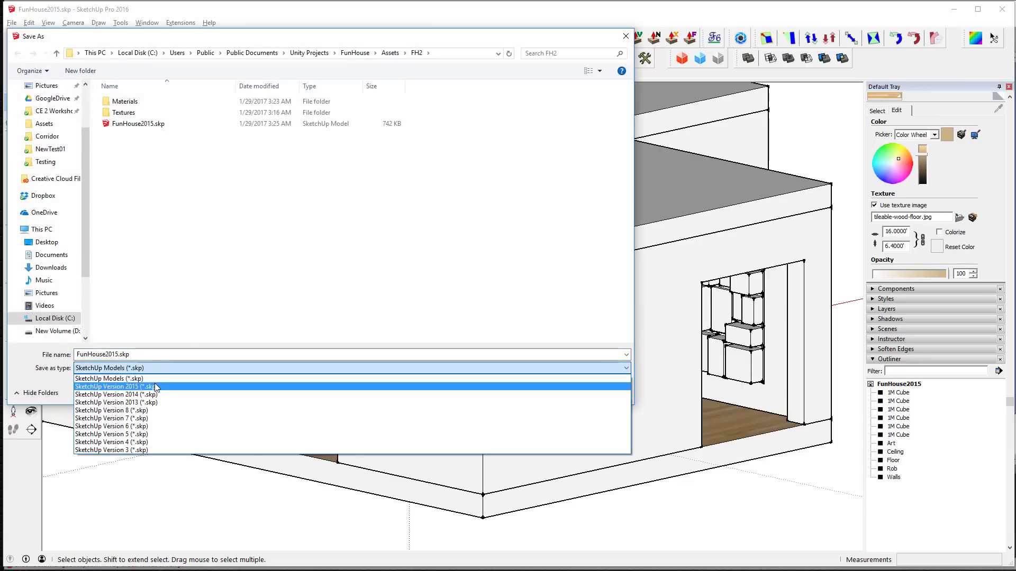
pyautogui.click(156, 388)
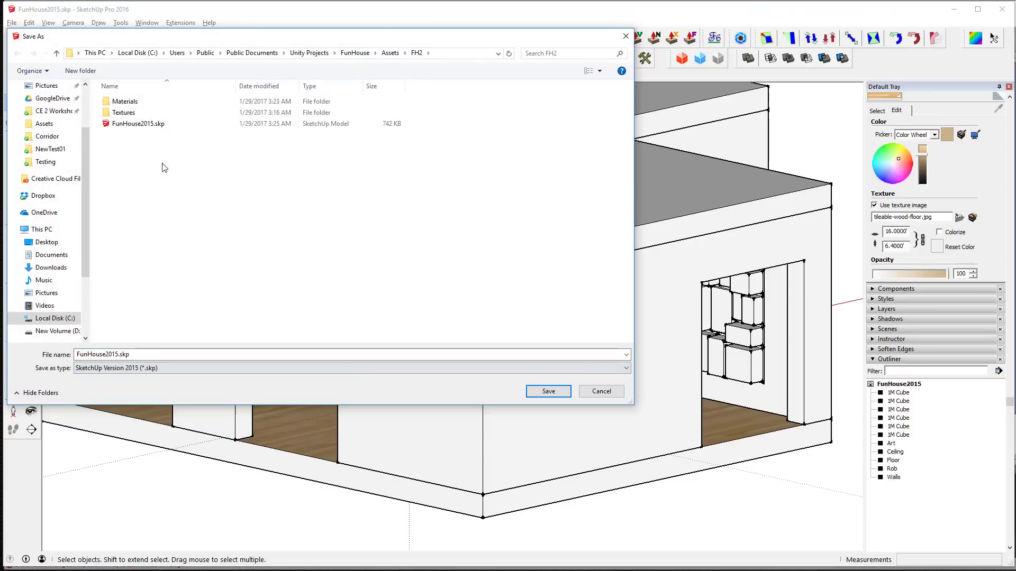
pyautogui.click(151, 124)
pyautogui.click(548, 392)
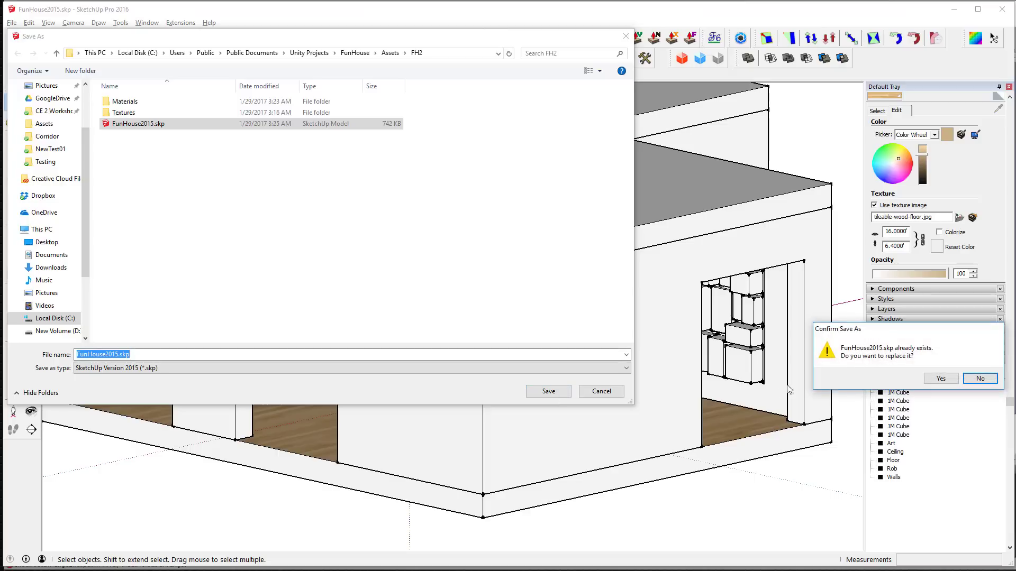
pyautogui.click(941, 379)
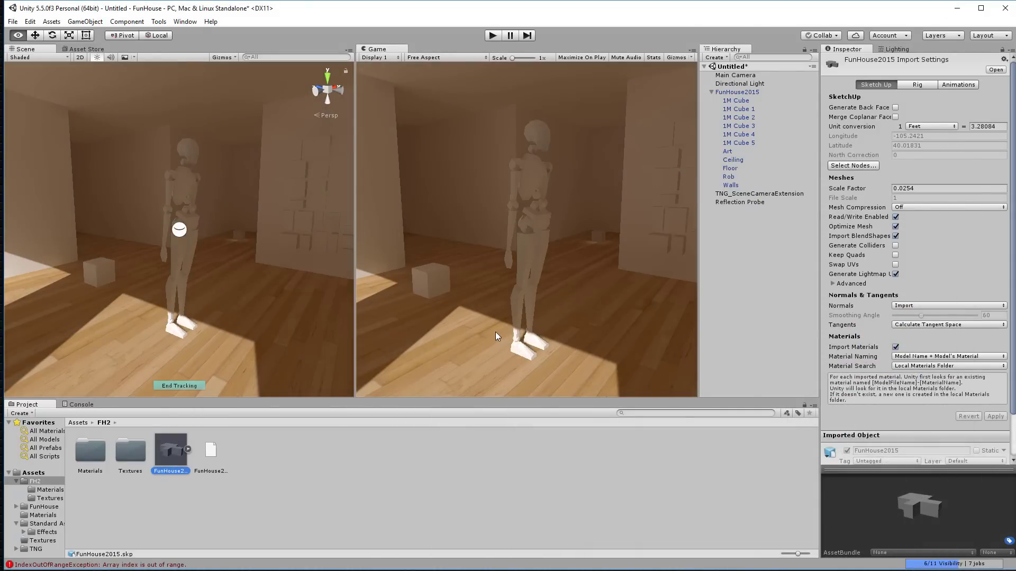
# Step: Delete the old Wood Floor material from the FH2/Materials folder
pyautogui.doubleClick(91, 452)
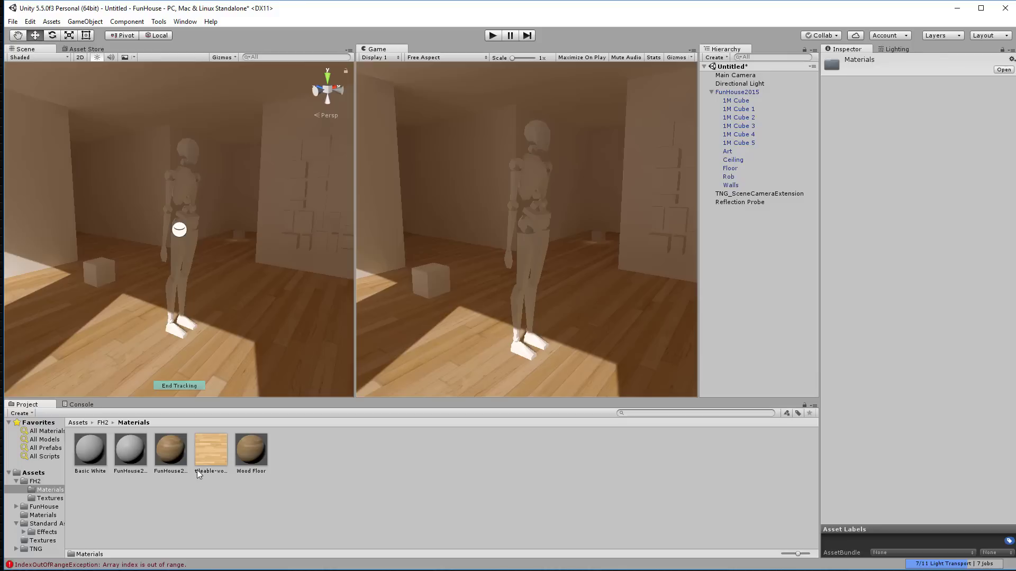
pyautogui.click(252, 454)
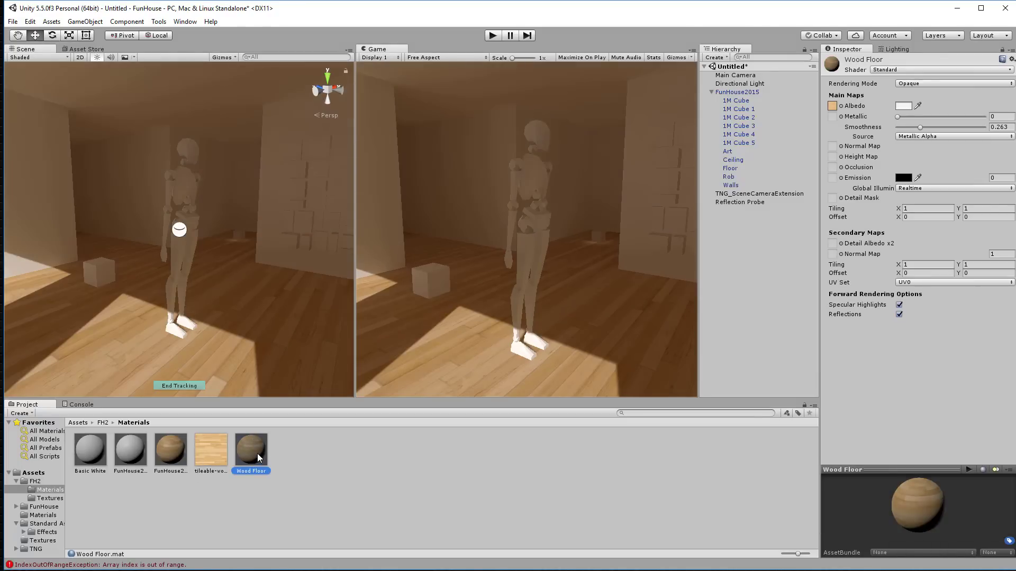
pyautogui.press('Delete')
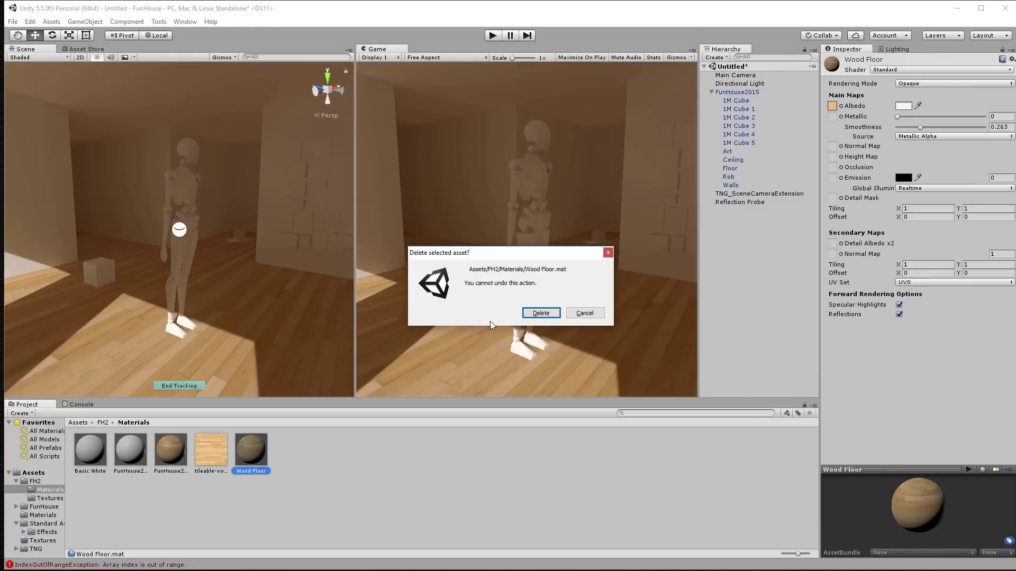
pyautogui.click(540, 313)
# Step: Delete tileable-wood-floor.jpg and drag the remaining wood material onto the floor
pyautogui.click(212, 453)
pyautogui.press('Delete')
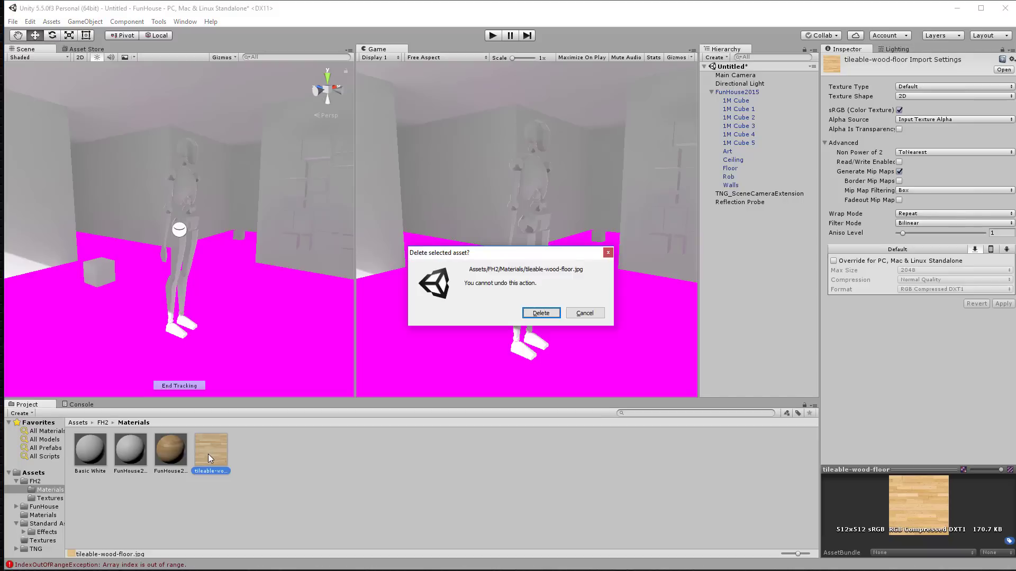
pyautogui.click(540, 313)
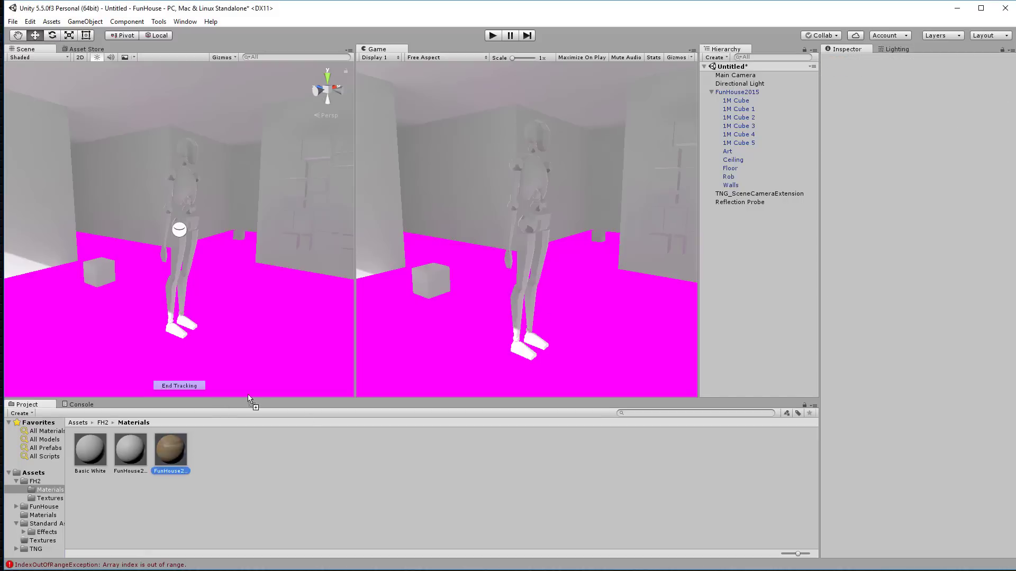
pyautogui.moveTo(247, 395); pyautogui.dragTo(297, 366)
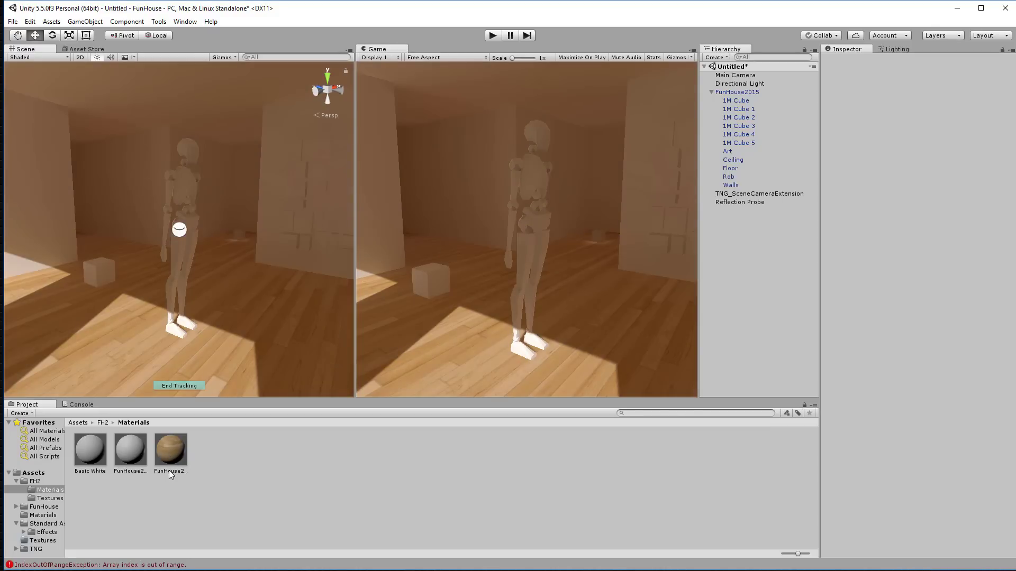
# Step: Rename the imported floor material to 'Wood Floor'
pyautogui.click(169, 471)
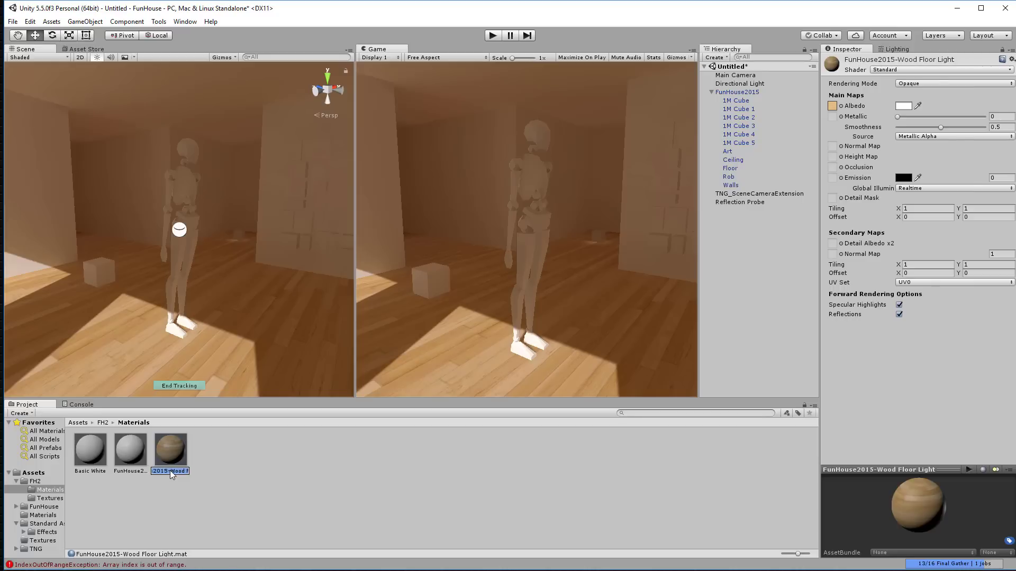
pyautogui.write('Wood Floor')
pyautogui.press('Return')
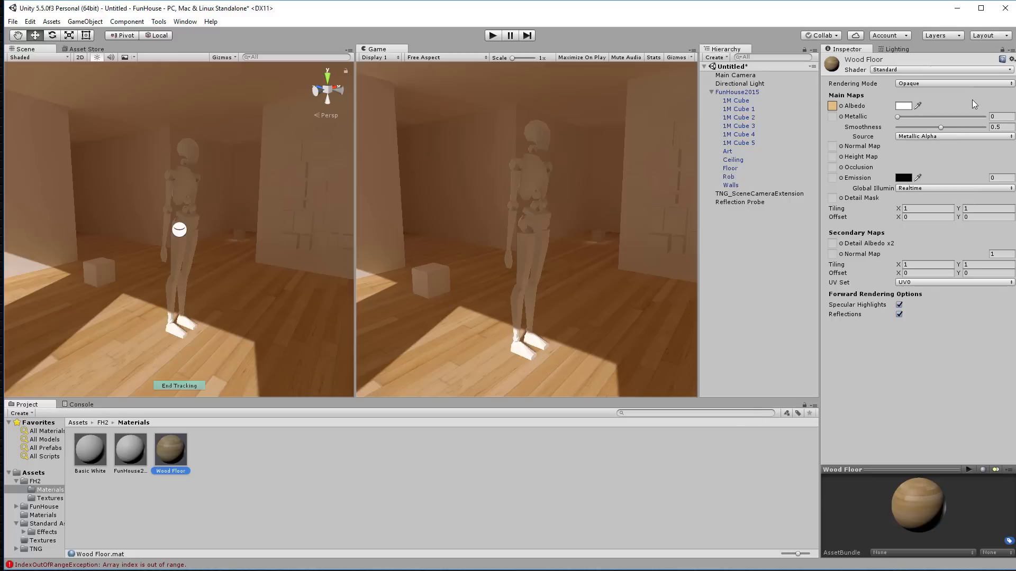
# Step: Try tinting the albedo, reset it to pure white, and set Smoothness to 0.993
pyautogui.click(905, 107)
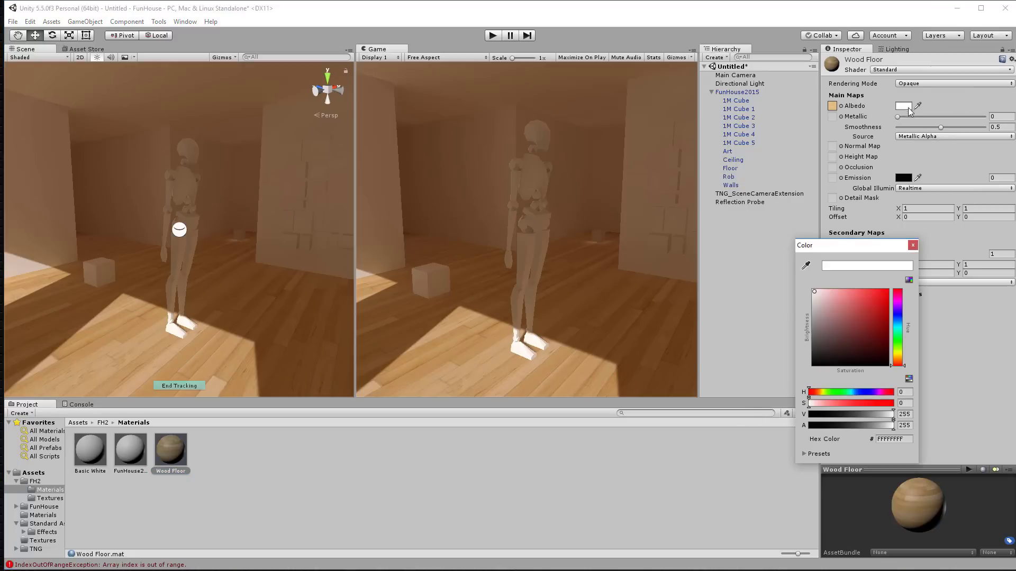
pyautogui.moveTo(807, 300); pyautogui.dragTo(804, 300)
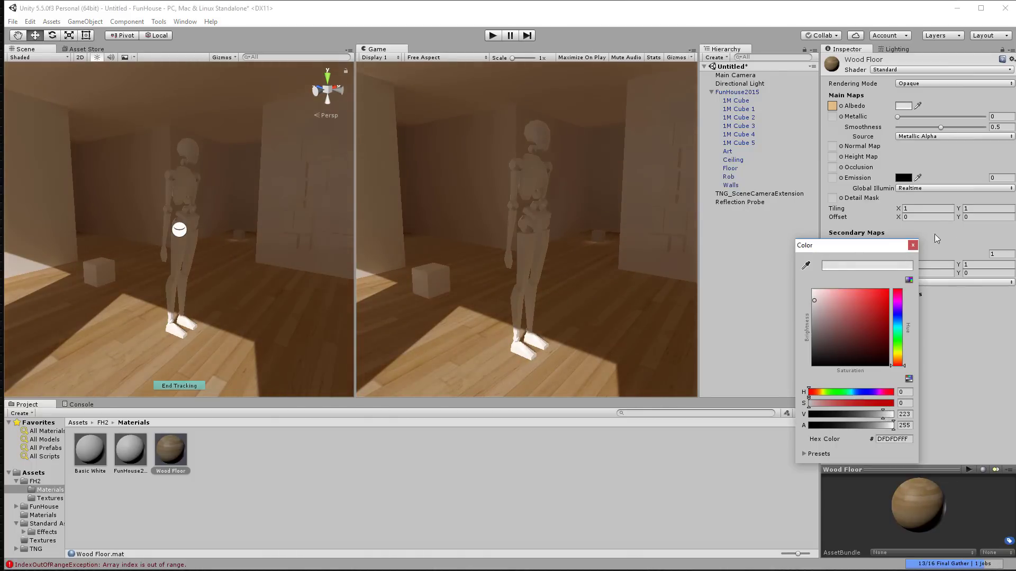
pyautogui.click(913, 246)
pyautogui.click(903, 106)
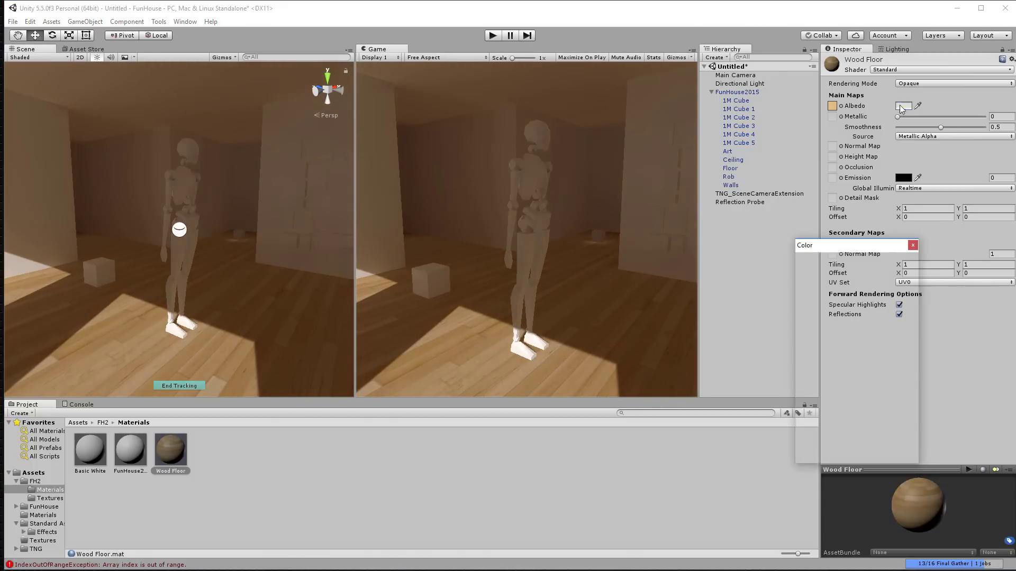
pyautogui.click(898, 312)
pyautogui.moveTo(887, 300); pyautogui.dragTo(880, 307)
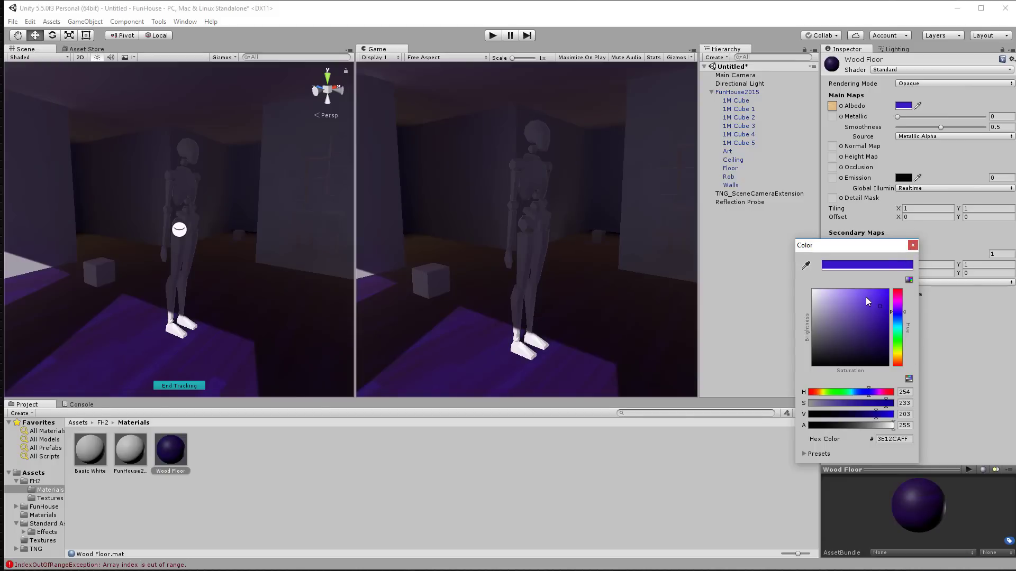
pyautogui.moveTo(866, 298); pyautogui.dragTo(783, 264)
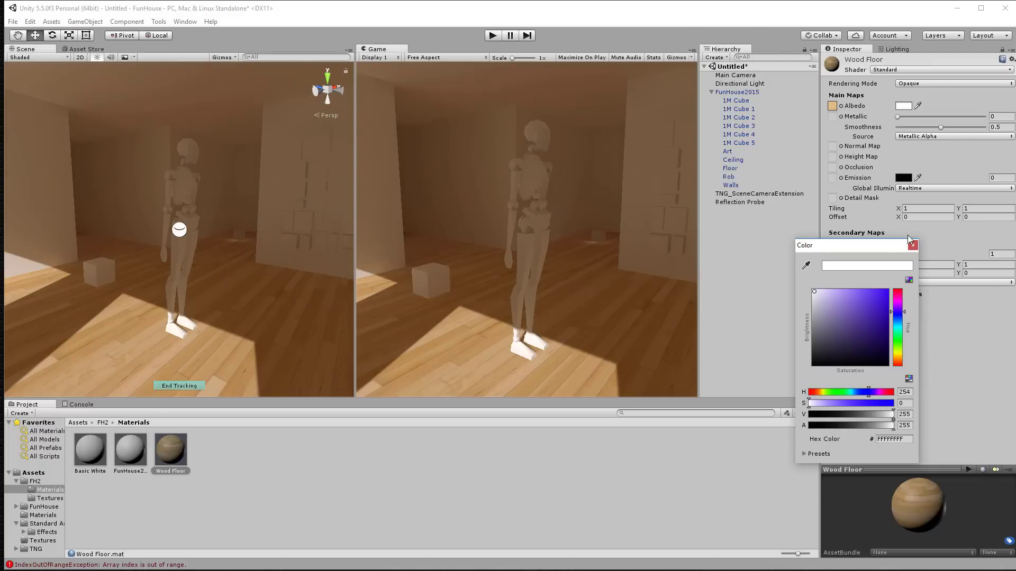
pyautogui.click(911, 244)
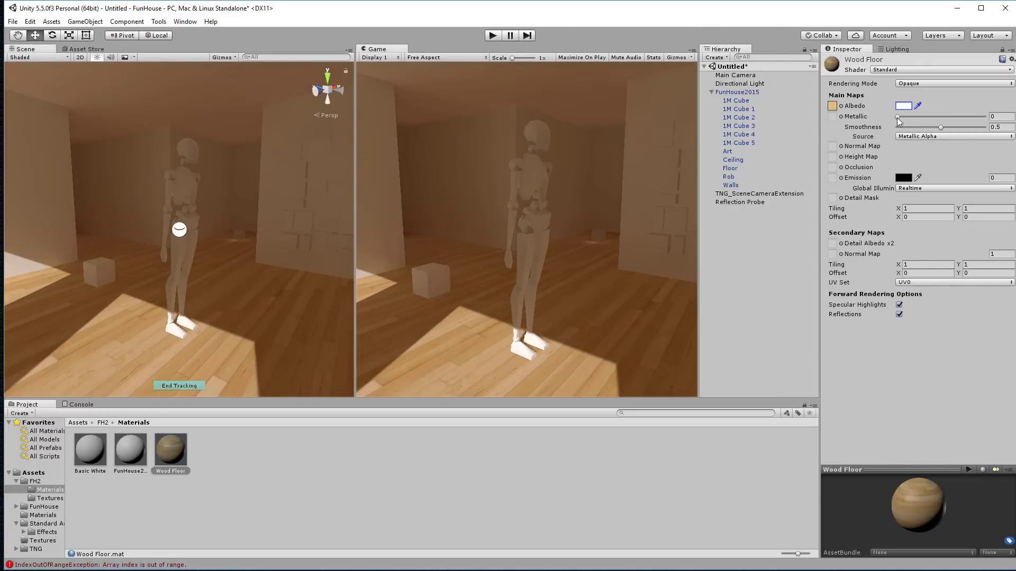
pyautogui.moveTo(941, 128); pyautogui.dragTo(985, 128)
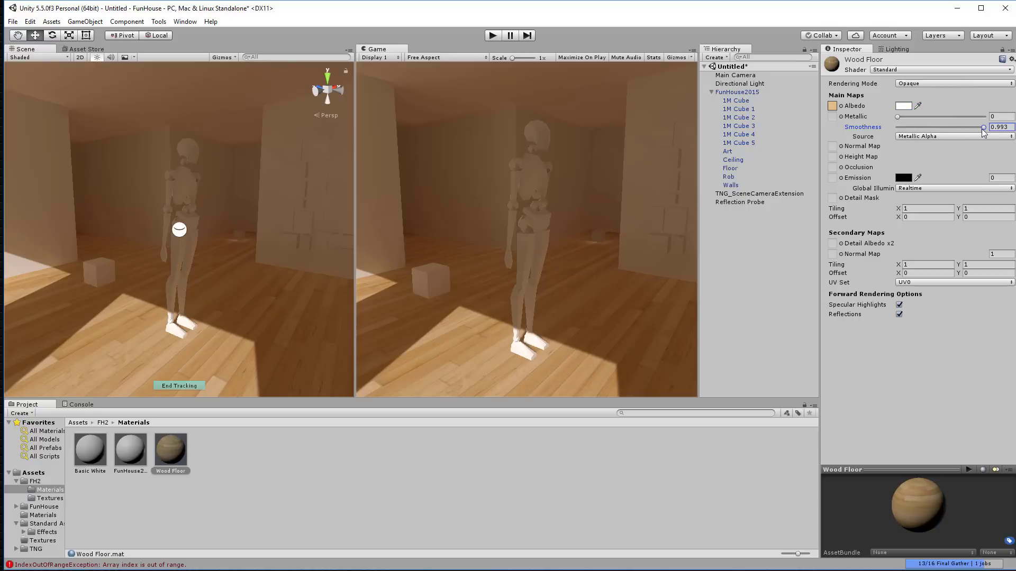
pyautogui.keyDown('alt'); pyautogui.moveTo(339, 290); pyautogui.dragTo(658, 237); pyautogui.keyUp('alt')
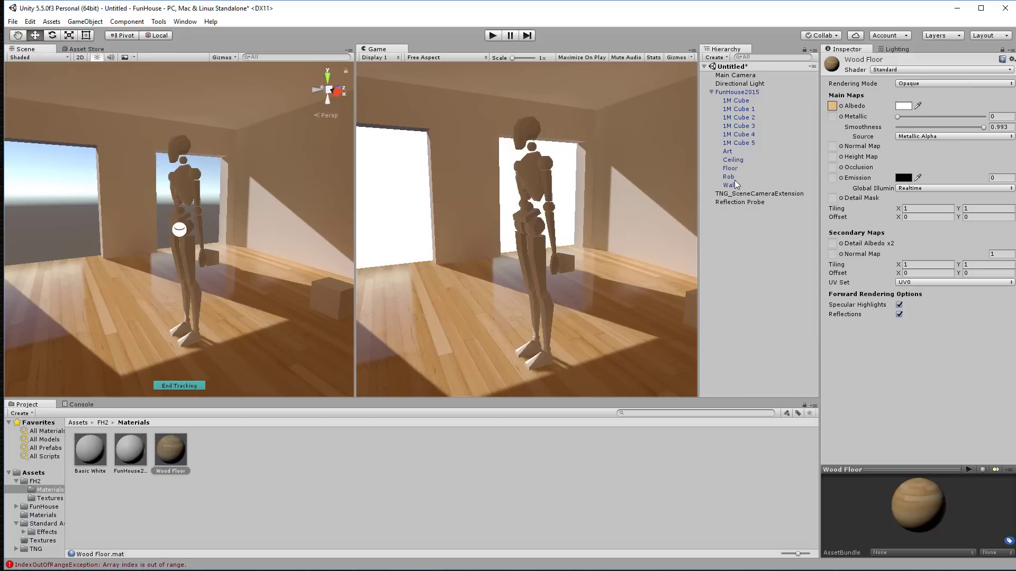
pyautogui.click(736, 202)
pyautogui.click(846, 61)
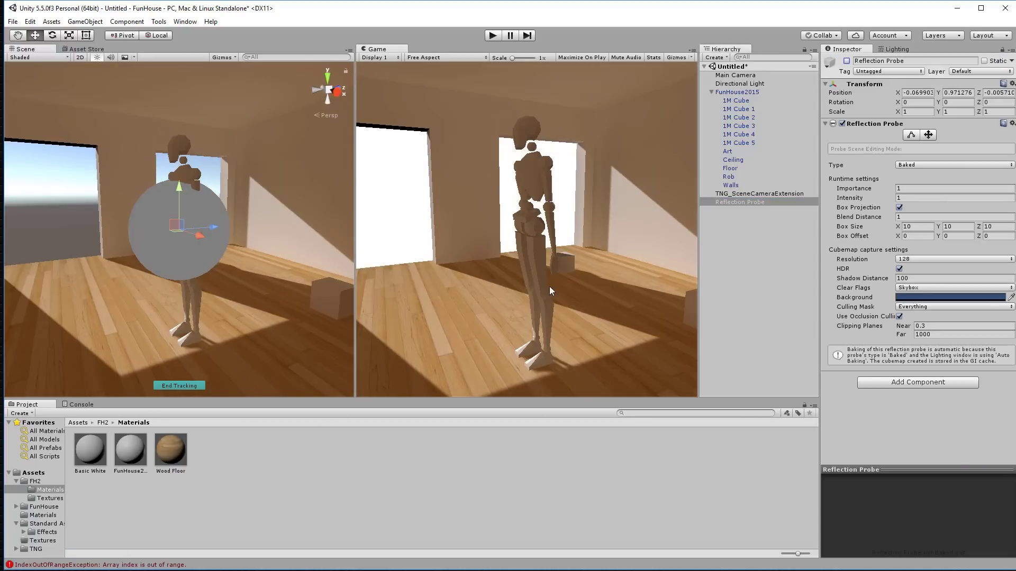
pyautogui.click(273, 295)
pyautogui.click(731, 241)
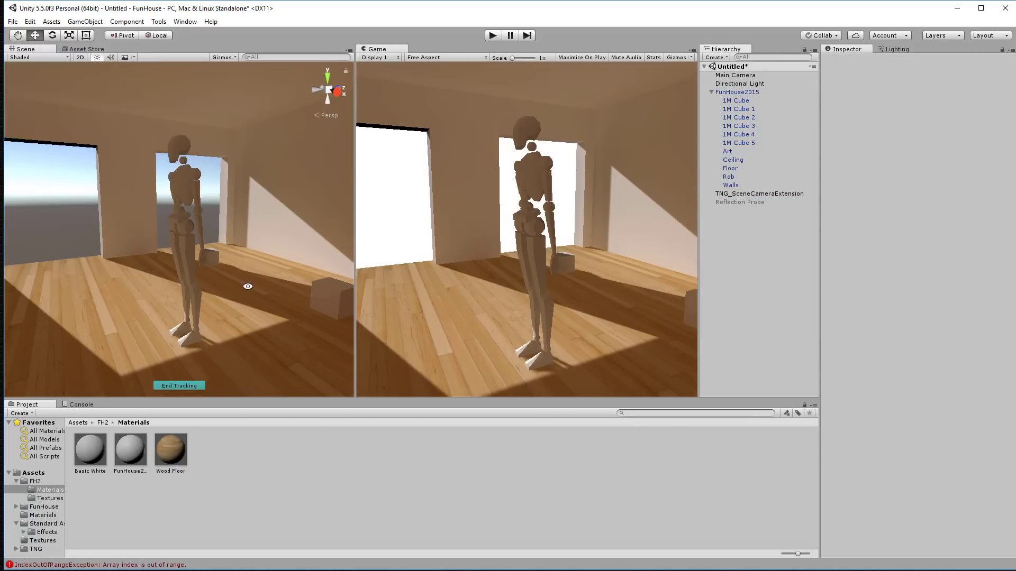
pyautogui.keyDown('alt'); pyautogui.moveTo(248, 287); pyautogui.dragTo(212, 181); pyautogui.keyUp('alt')
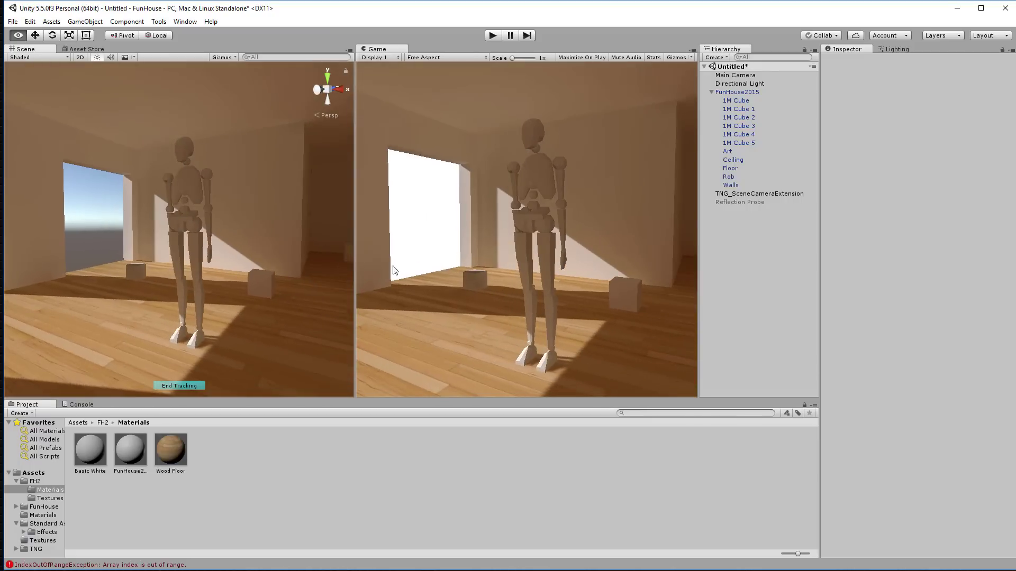
pyautogui.click(732, 201)
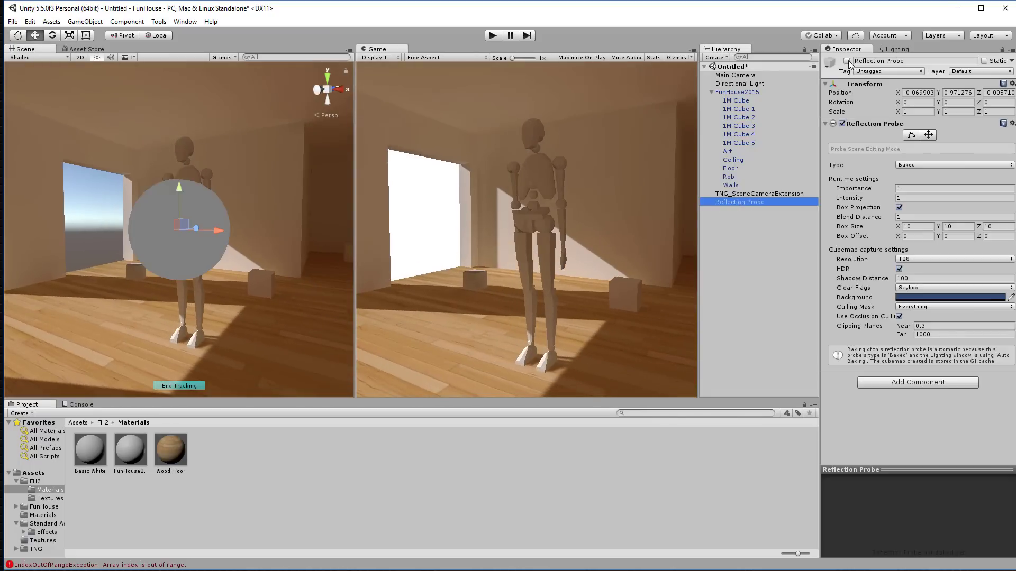
pyautogui.click(847, 61)
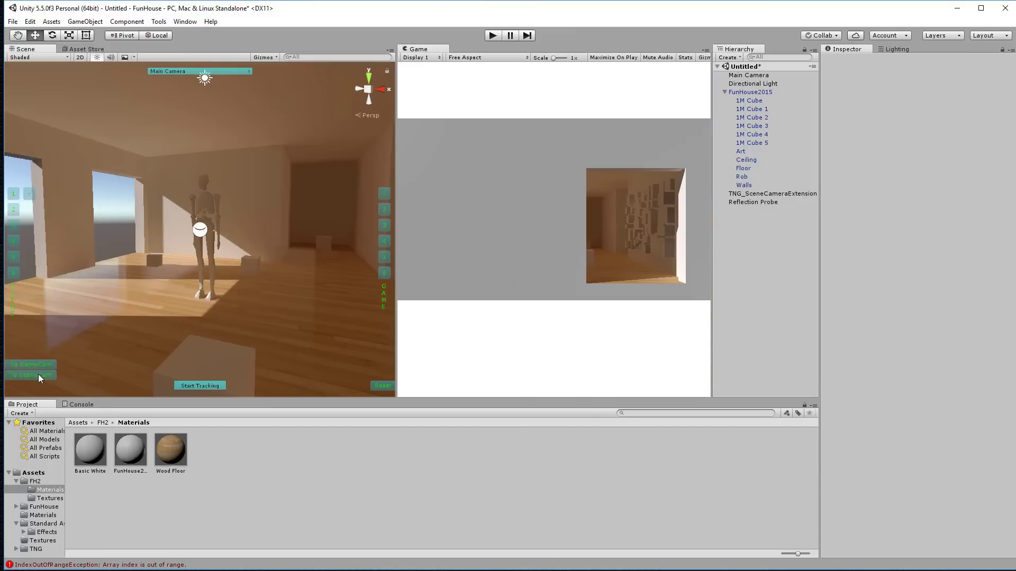
# Step: Resize the Scene/Game split, set Scene shading to Wireframe, and widen the game preview
pyautogui.click(31, 375)
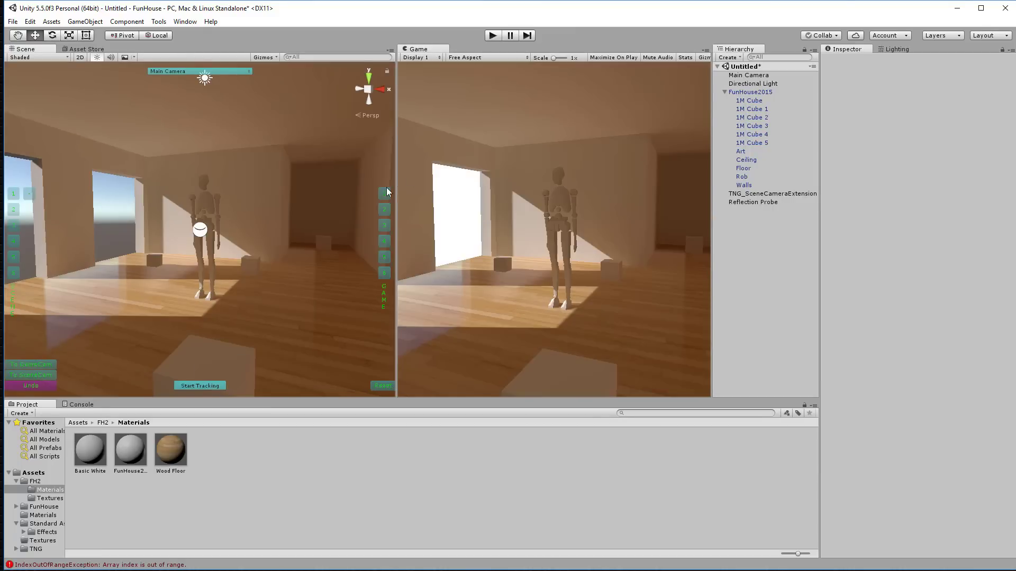
pyautogui.moveTo(396, 190); pyautogui.dragTo(767, 184)
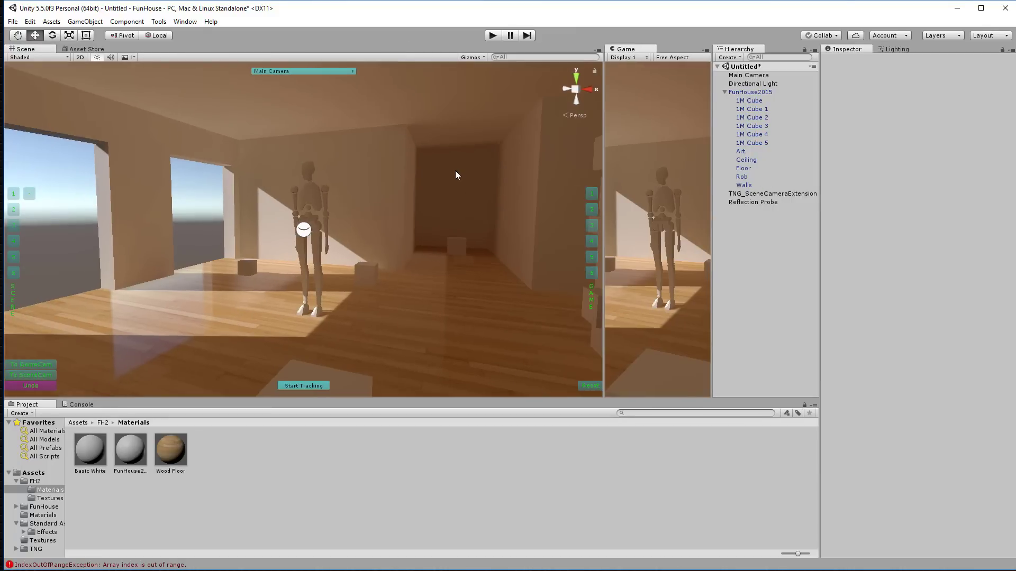
pyautogui.click(25, 56)
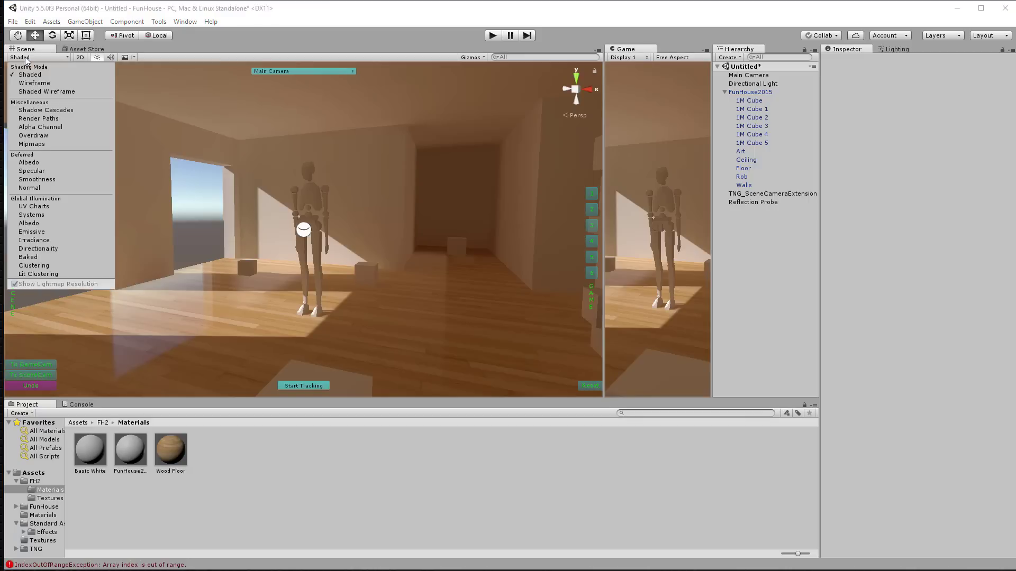
pyautogui.click(36, 83)
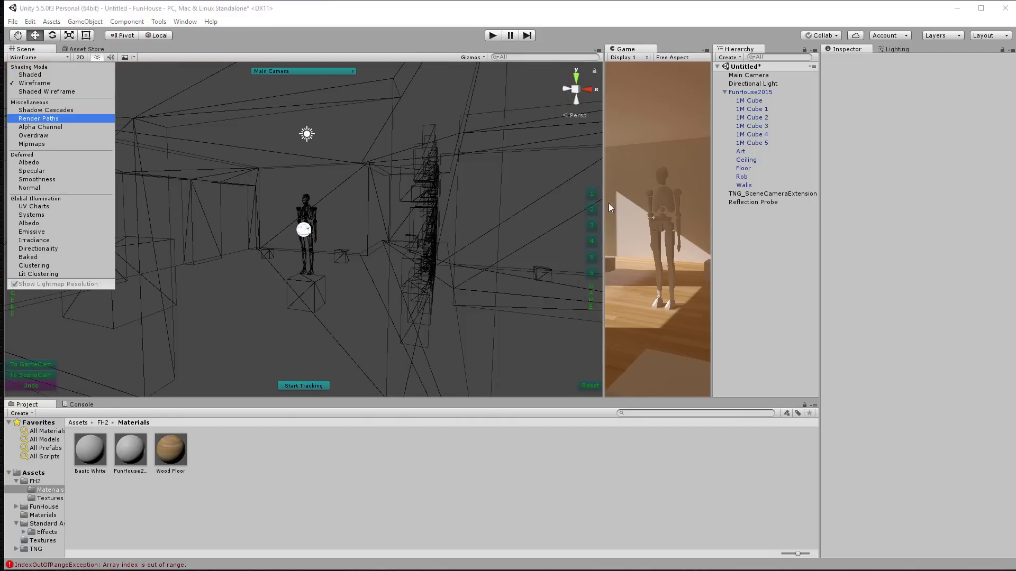
pyautogui.click(587, 203)
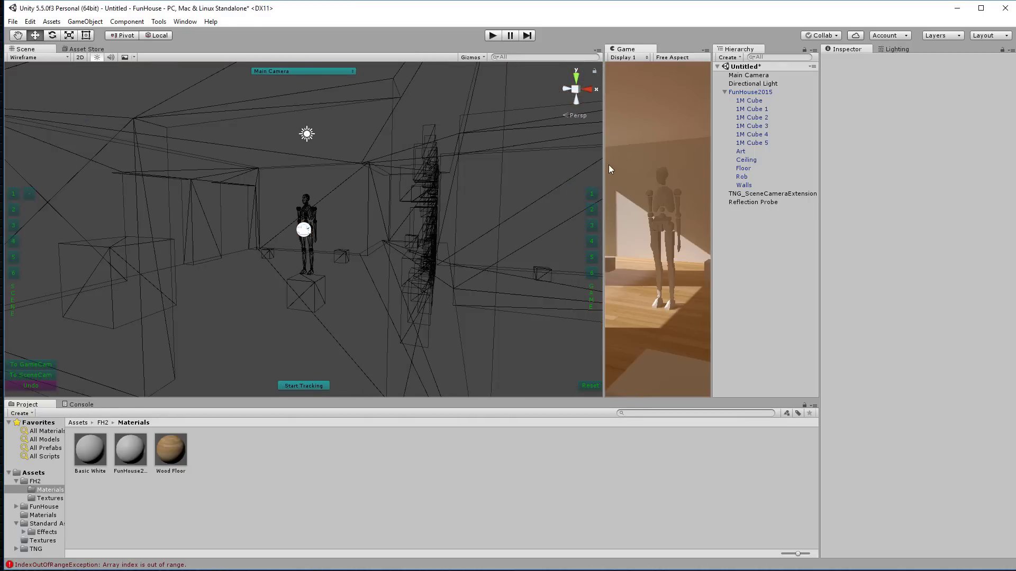
pyautogui.moveTo(603, 164); pyautogui.dragTo(426, 165)
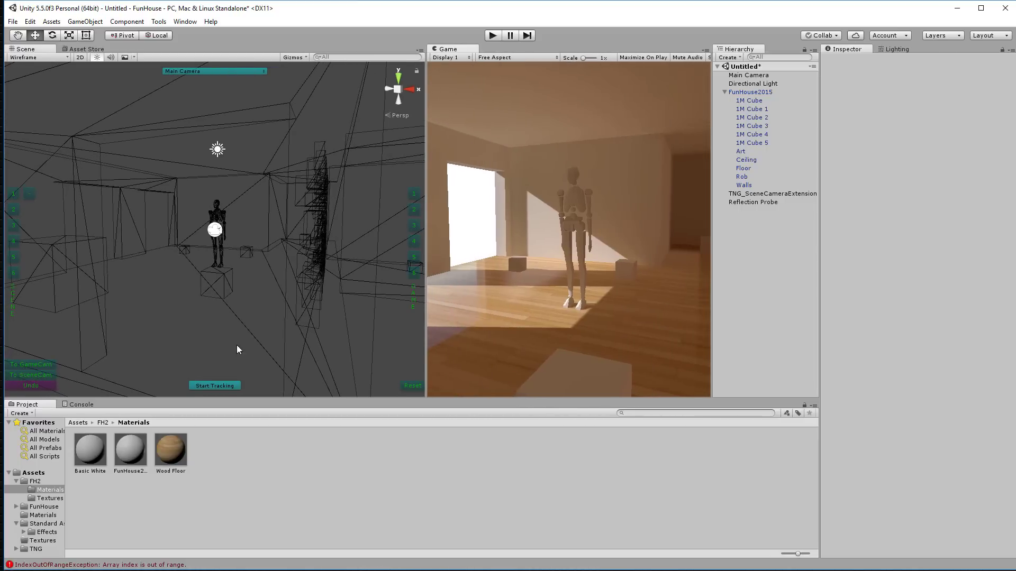
# Step: Make the game camera follow the scene view and frame the Reflection Probe
pyautogui.click(231, 386)
pyautogui.scroll(-5, 228, 298)
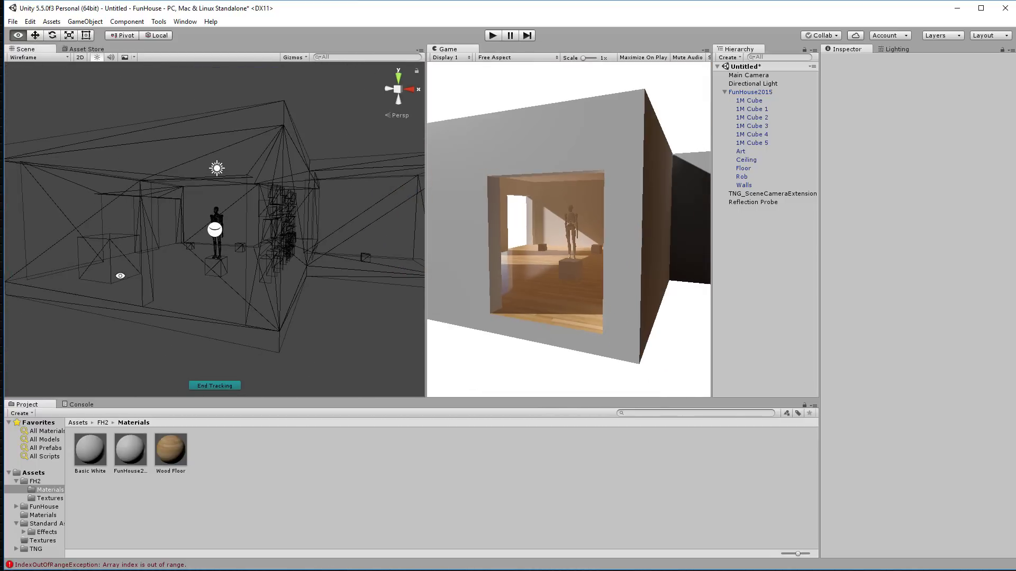
pyautogui.keyDown('alt'); pyautogui.moveTo(118, 270); pyautogui.dragTo(219, 250); pyautogui.keyUp('alt')
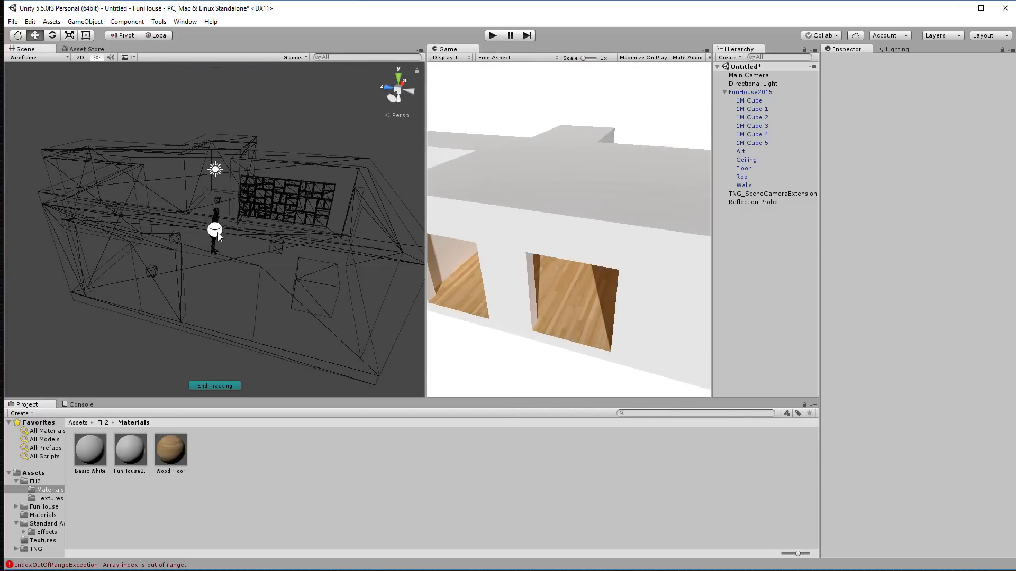
pyautogui.click(207, 233)
pyautogui.click(176, 317)
pyautogui.click(217, 231)
pyautogui.press('f')
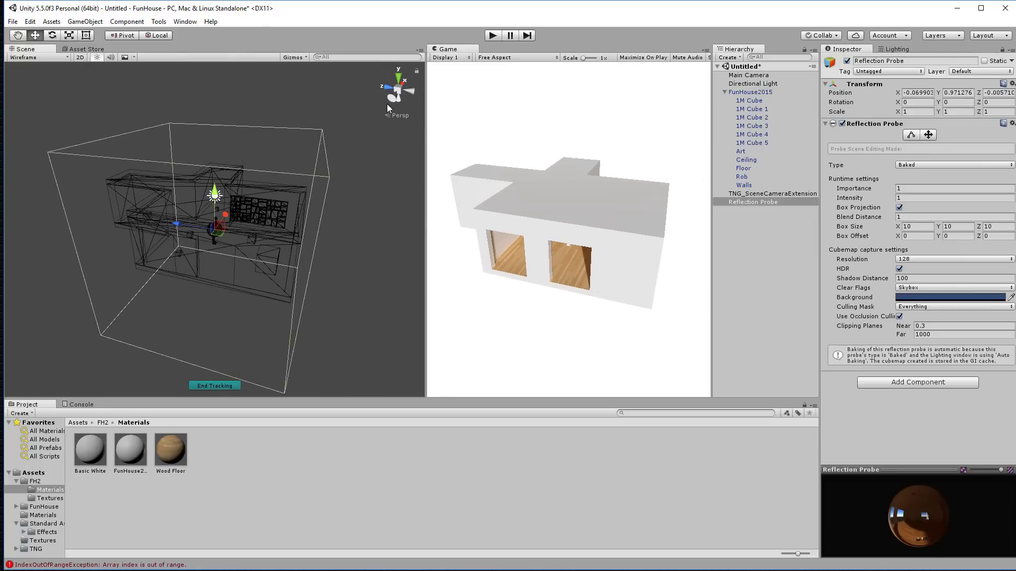
# Step: Switch the Scene view to an orthographic top-down view of the house
pyautogui.click(354, 332)
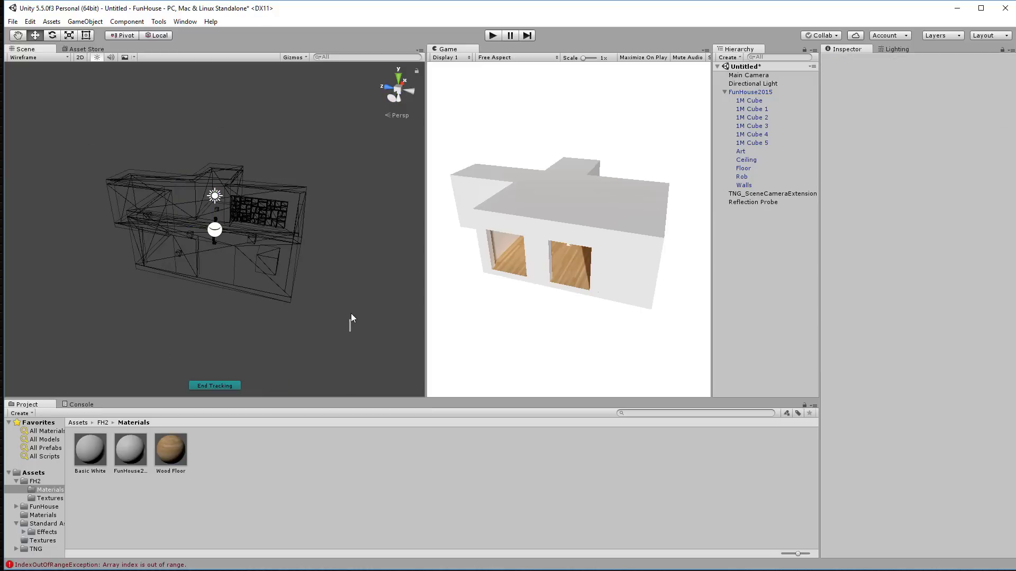
pyautogui.keyDown('alt'); pyautogui.moveTo(351, 307); pyautogui.dragTo(355, 238); pyautogui.keyUp('alt')
pyautogui.click(397, 90)
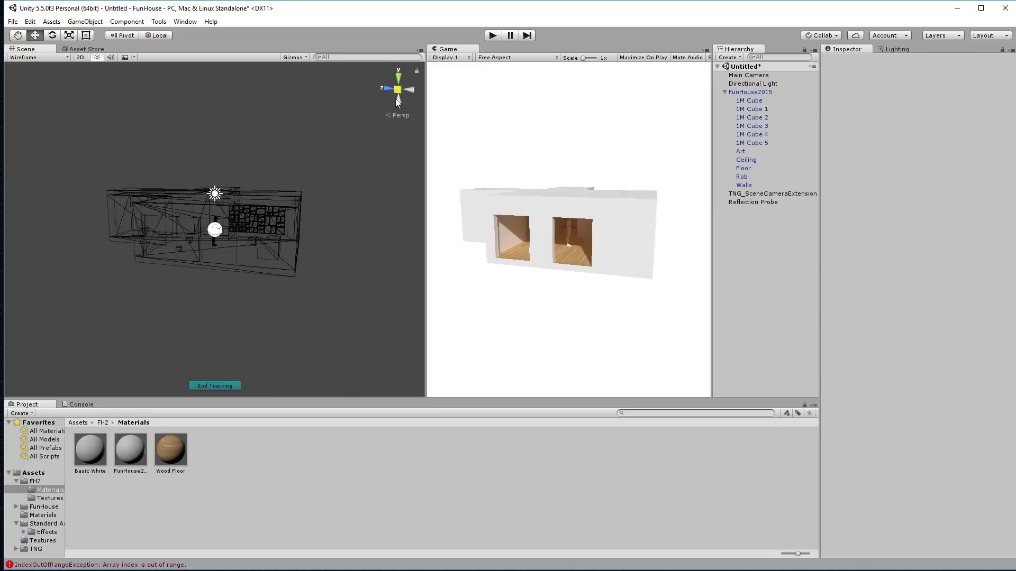
pyautogui.click(399, 77)
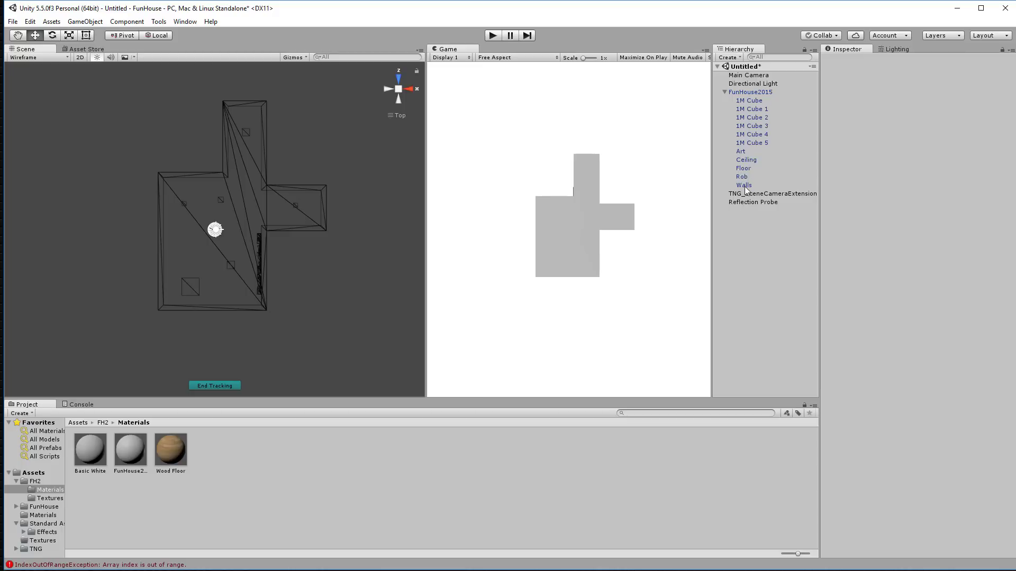
# Step: Move the Reflection Probe into the main room at Z -0.49 and Y 1.46
pyautogui.click(747, 204)
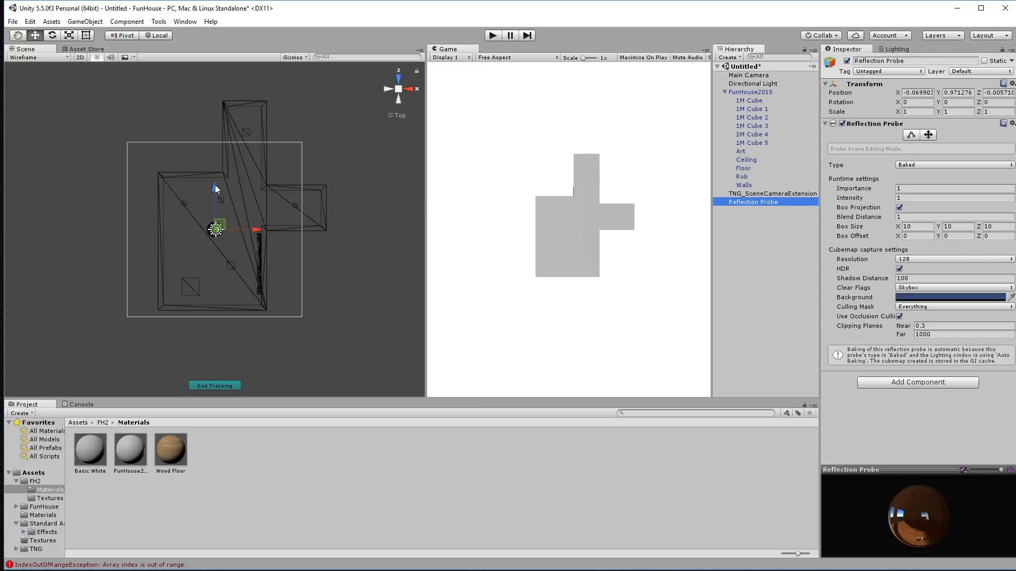
pyautogui.moveTo(214, 186); pyautogui.dragTo(214, 195)
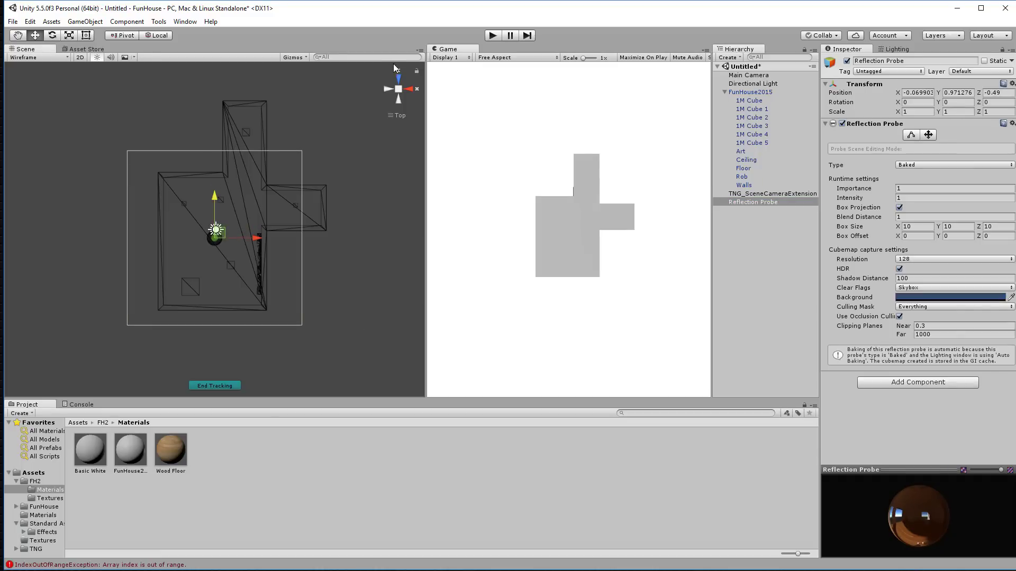
pyautogui.click(398, 78)
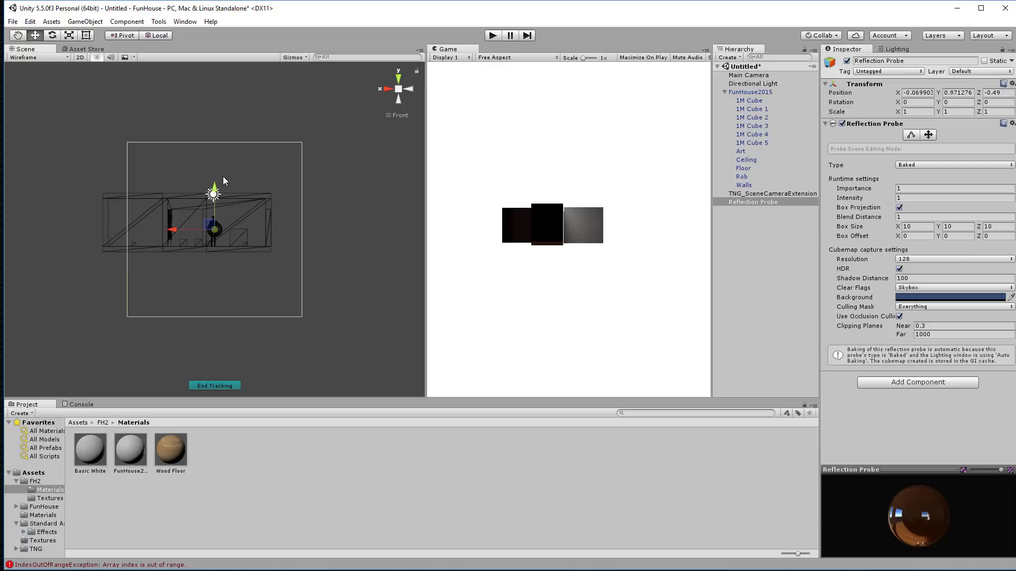
pyautogui.moveTo(214, 190); pyautogui.dragTo(215, 181)
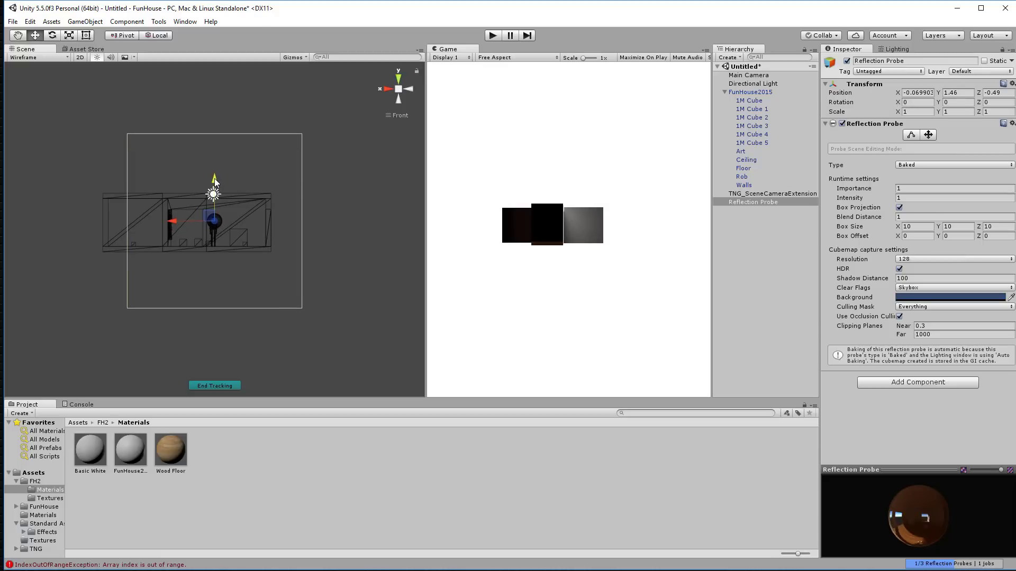
# Step: Fit the probe's box bounds to the main room (5.96 × 3.01 × 8.99) and duplicate it
pyautogui.click(911, 136)
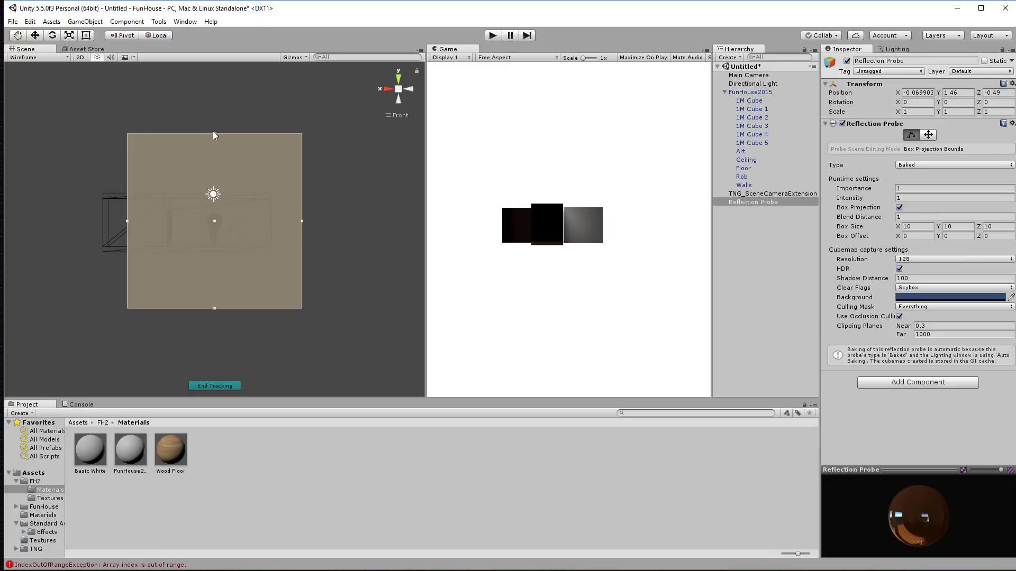
pyautogui.moveTo(215, 134); pyautogui.dragTo(214, 196)
pyautogui.moveTo(214, 308); pyautogui.dragTo(207, 249)
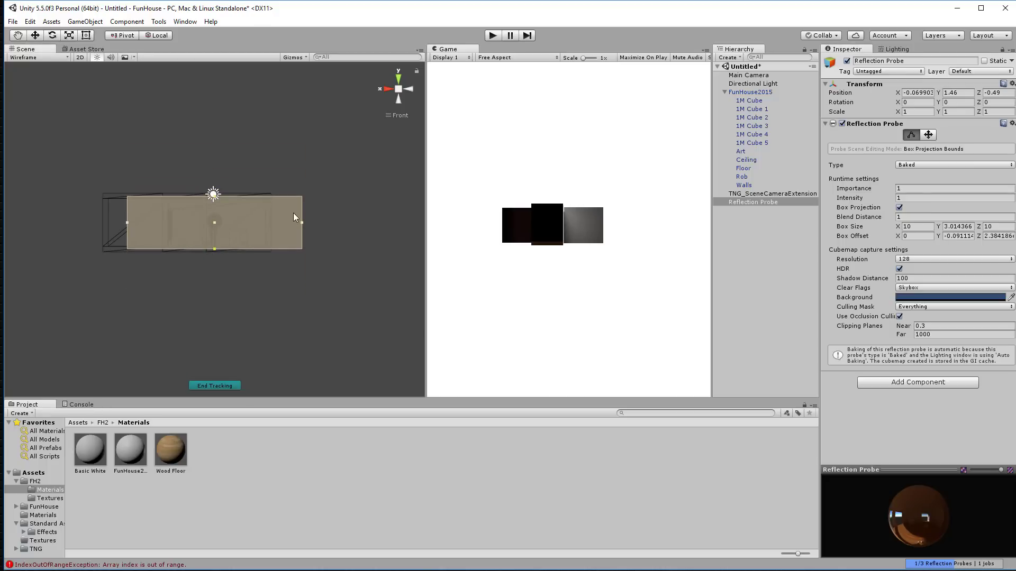
pyautogui.moveTo(301, 222); pyautogui.dragTo(269, 222)
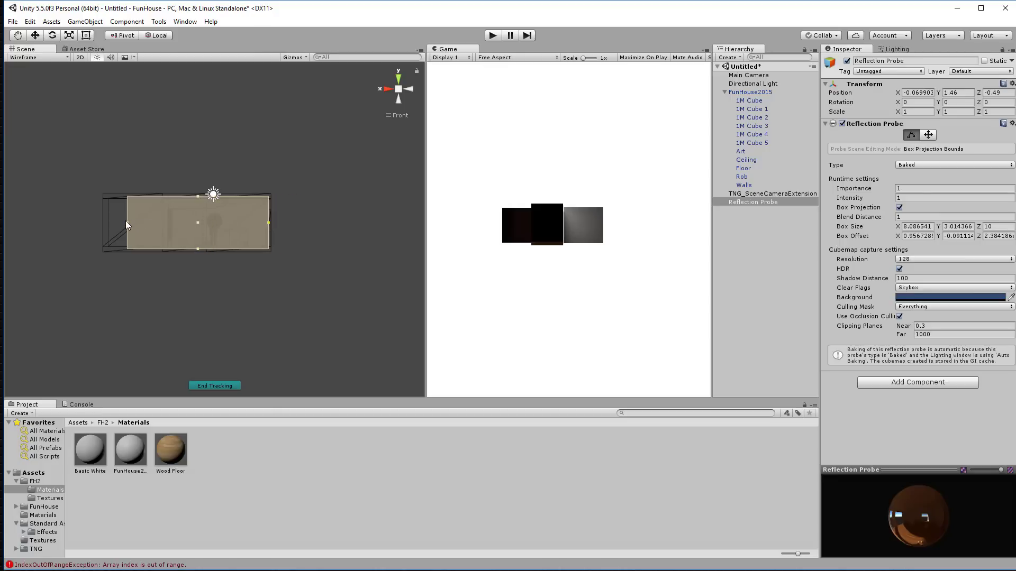
pyautogui.moveTo(127, 222); pyautogui.dragTo(148, 222)
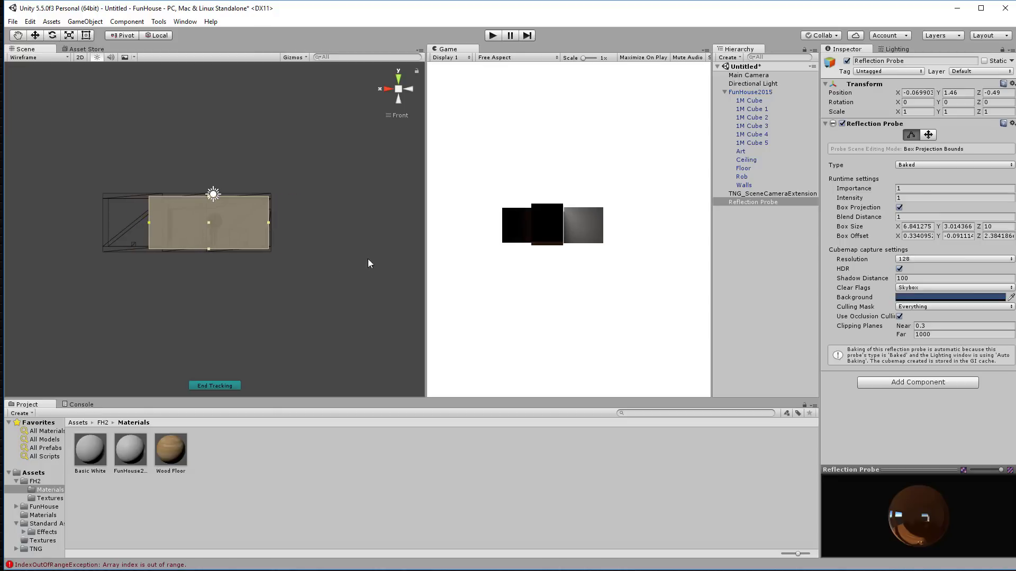
pyautogui.click(399, 79)
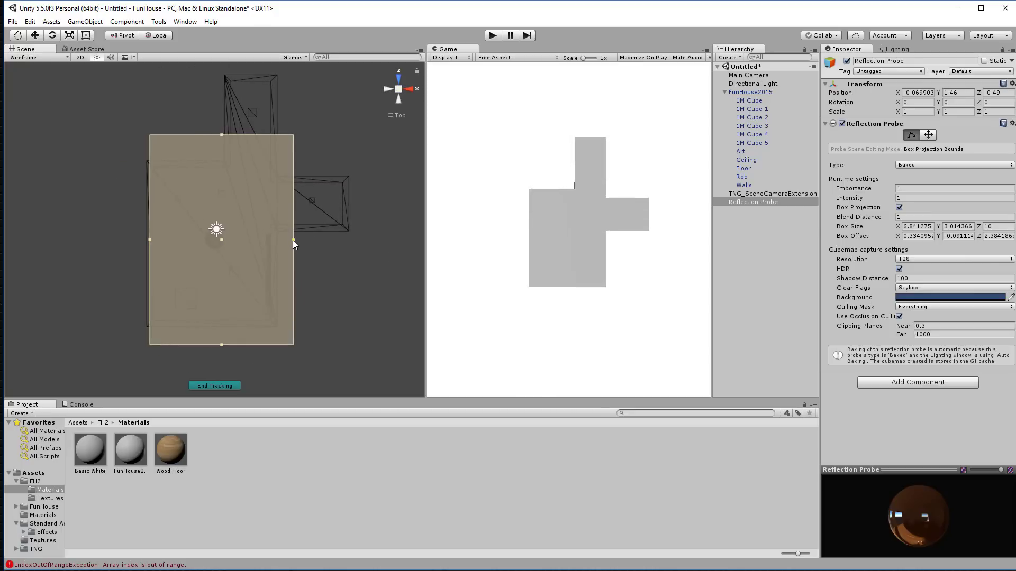
pyautogui.moveTo(293, 241); pyautogui.dragTo(274, 241)
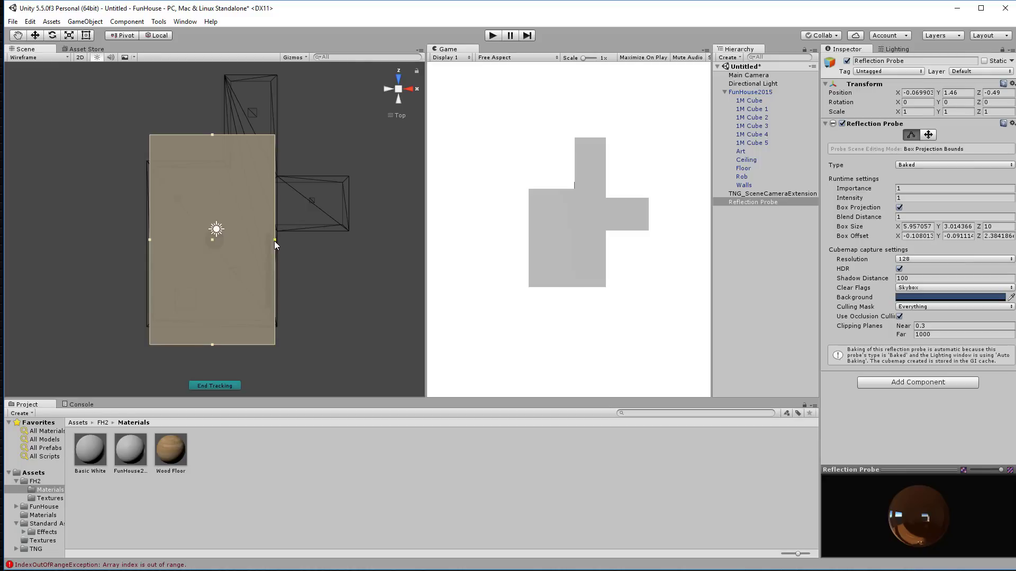
pyautogui.moveTo(212, 345); pyautogui.dragTo(213, 322)
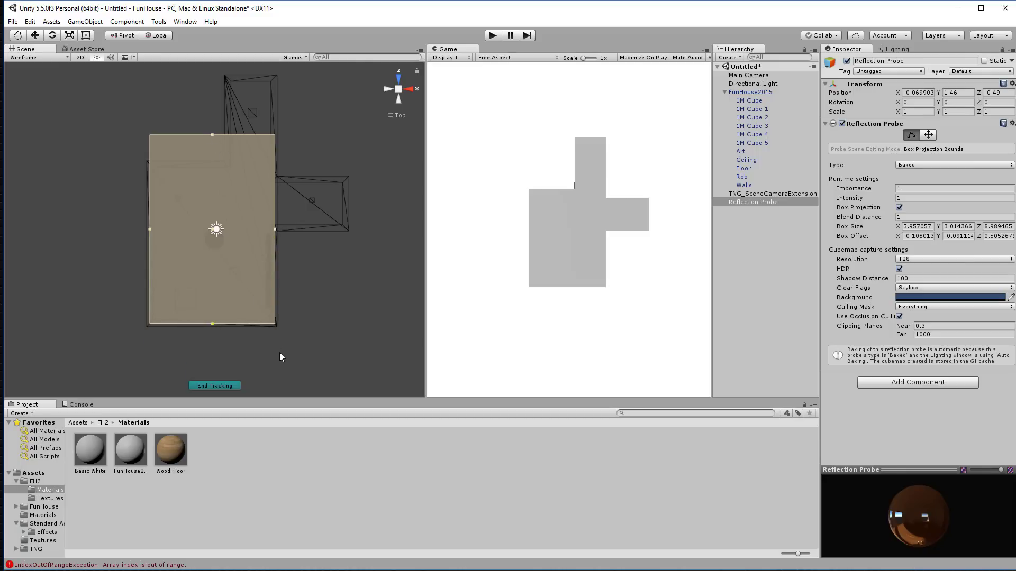
pyautogui.hotkey('ctrl', 'd')
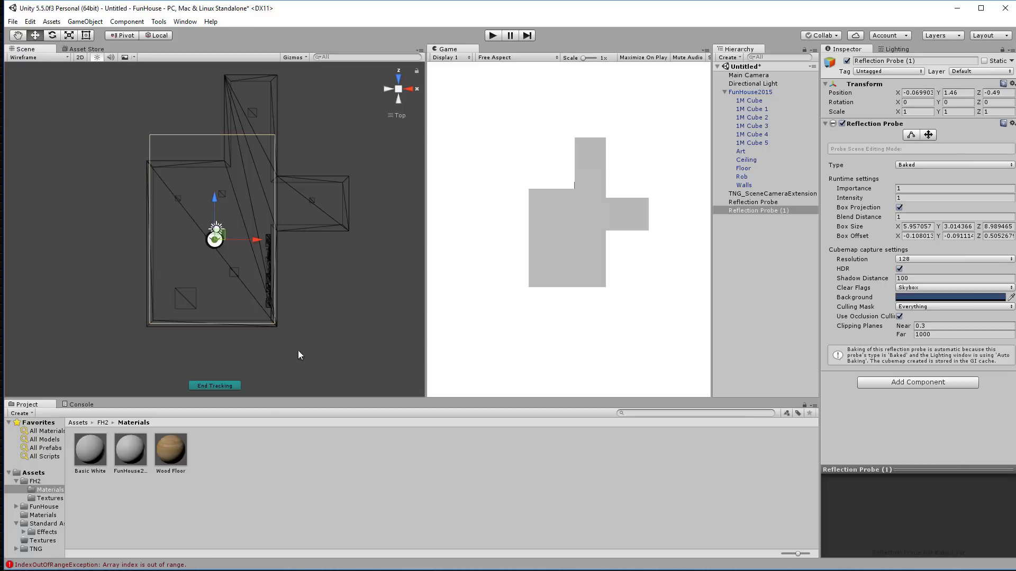
# Step: Place Reflection Probe (1) in the right wing with its box about 4.29 × 3.01 × 2.32
pyautogui.moveTo(257, 240); pyautogui.dragTo(327, 240)
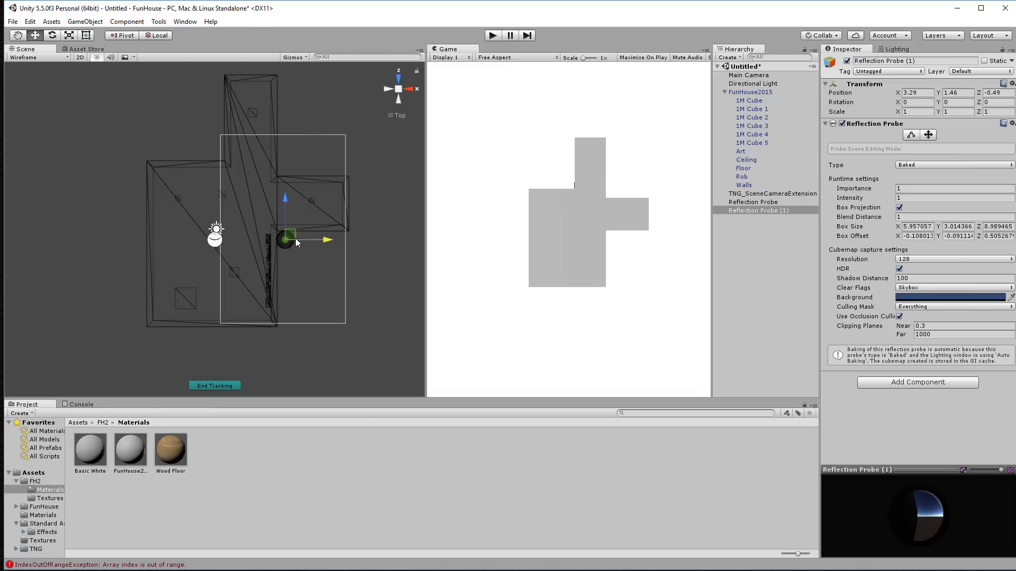
pyautogui.moveTo(291, 234); pyautogui.dragTo(325, 203)
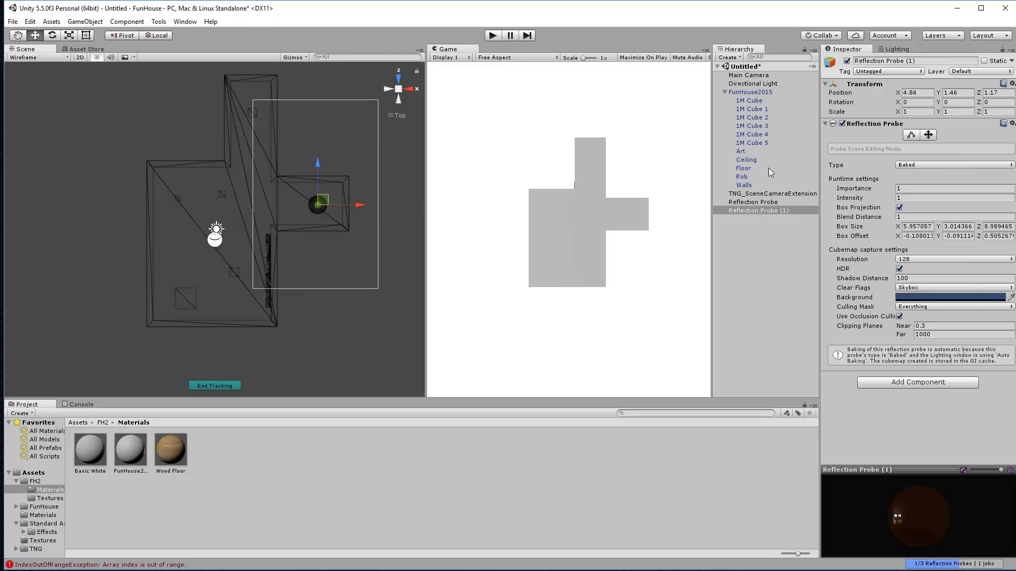
pyautogui.click(911, 136)
pyautogui.moveTo(315, 99); pyautogui.dragTo(312, 179)
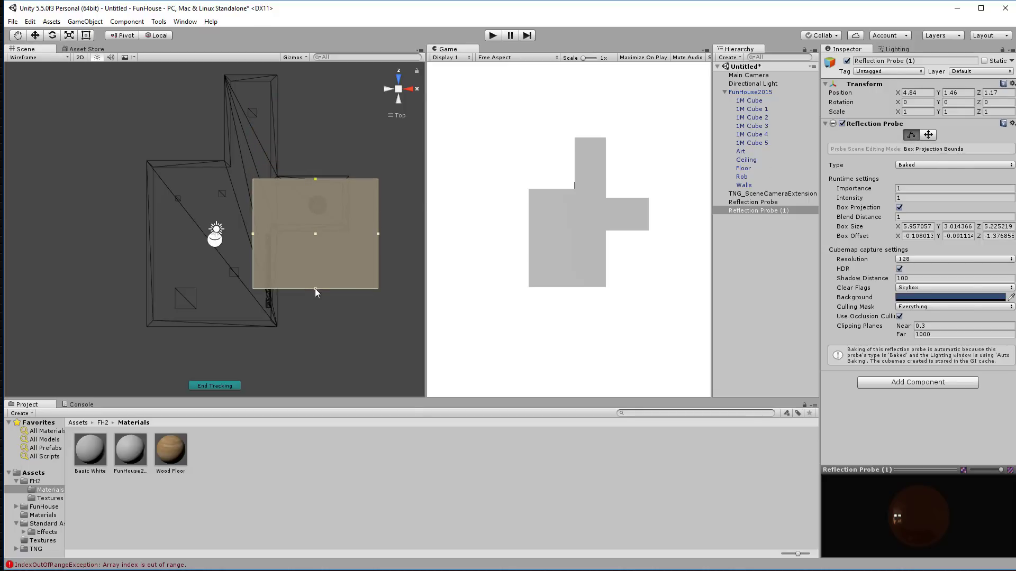
pyautogui.moveTo(315, 289); pyautogui.dragTo(319, 228)
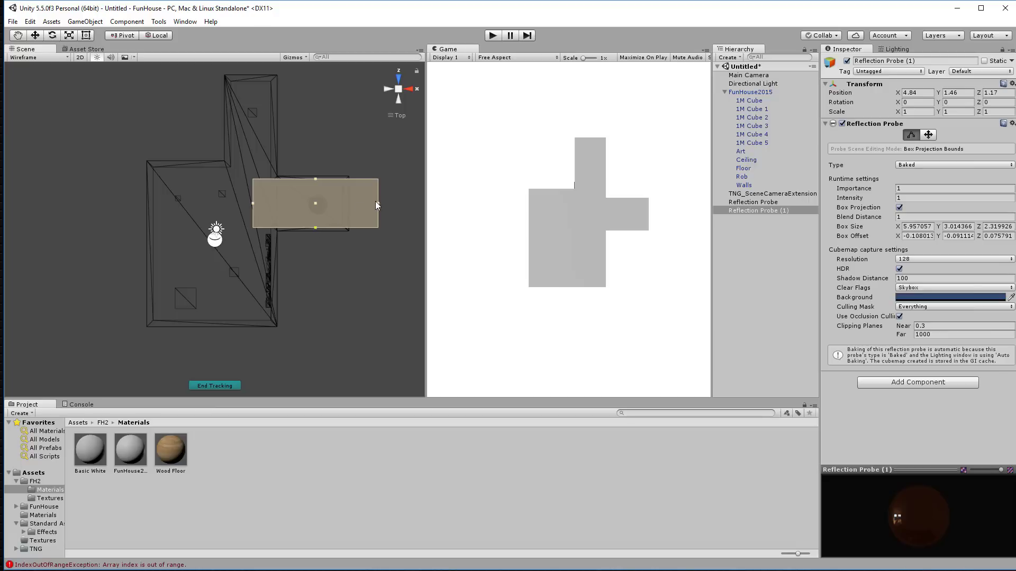
pyautogui.moveTo(378, 203); pyautogui.dragTo(349, 203)
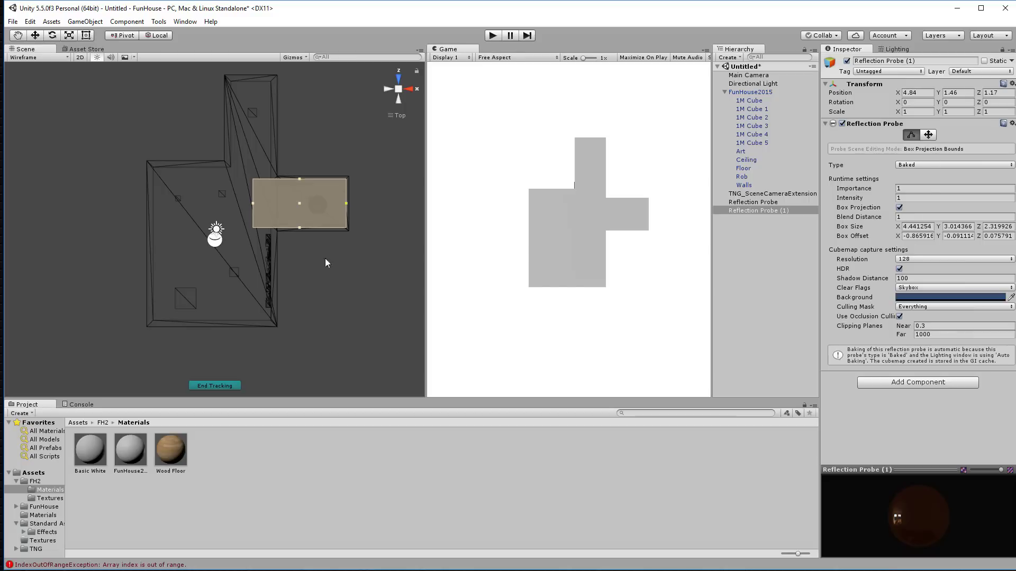
pyautogui.moveTo(252, 203); pyautogui.dragTo(218, 79)
# Step: Duplicate the first probe and move the copy into the upper corridor
pyautogui.click(216, 241)
pyautogui.hotkey('ctrl', 'd')
pyautogui.moveTo(221, 111); pyautogui.dragTo(256, 119)
pyautogui.moveTo(359, 135); pyautogui.dragTo(356, 190, button='middle')
pyautogui.click(910, 135)
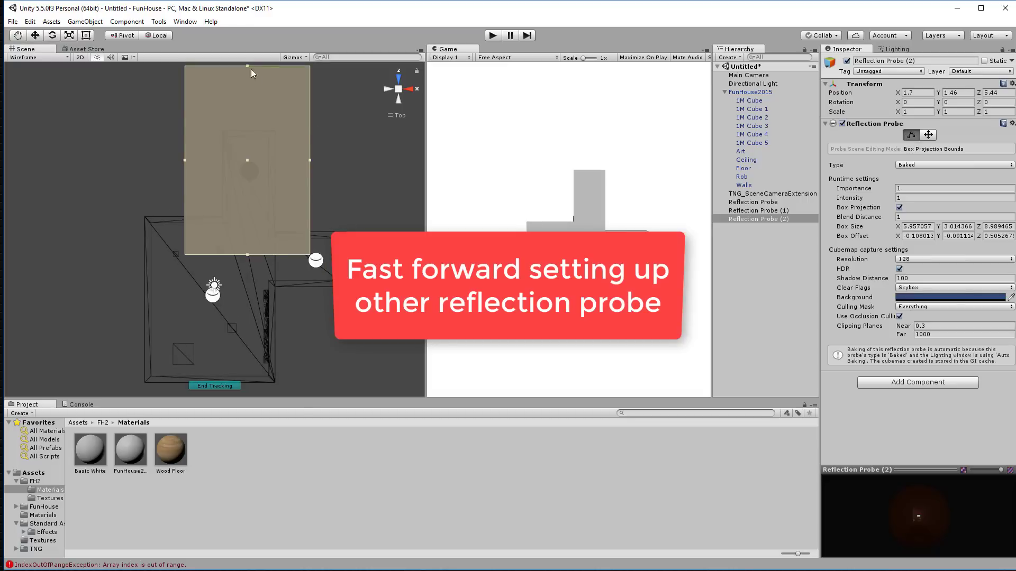
# Step: Fit Reflection Probe (2)'s box to the upper corridor, about 2.24 × 3.01 × 4.72
pyautogui.moveTo(250, 68); pyautogui.dragTo(249, 133)
pyautogui.moveTo(311, 194); pyautogui.dragTo(274, 194)
pyautogui.moveTo(186, 194); pyautogui.dragTo(225, 194)
pyautogui.moveTo(250, 255); pyautogui.dragTo(251, 232)
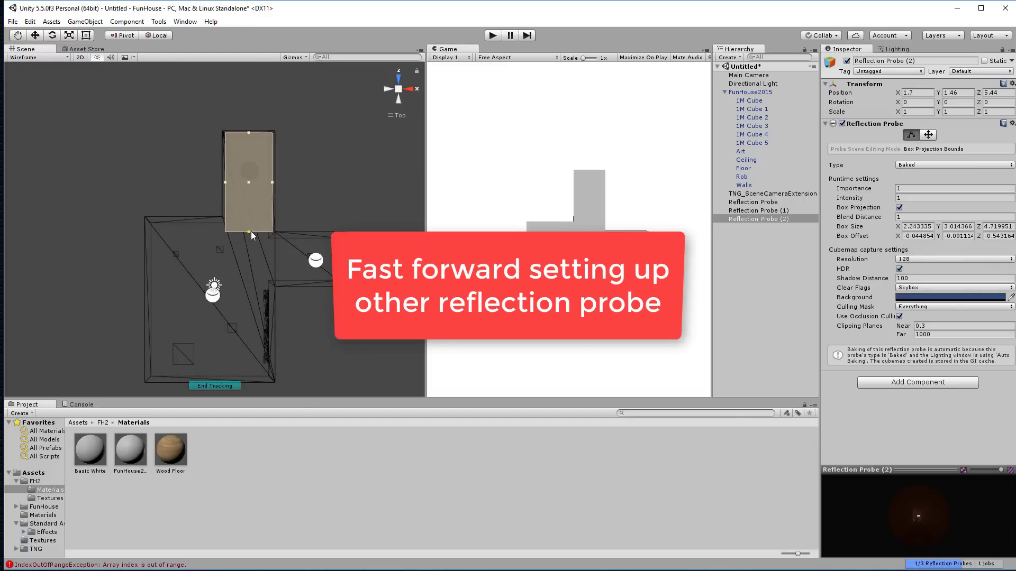
pyautogui.click(398, 89)
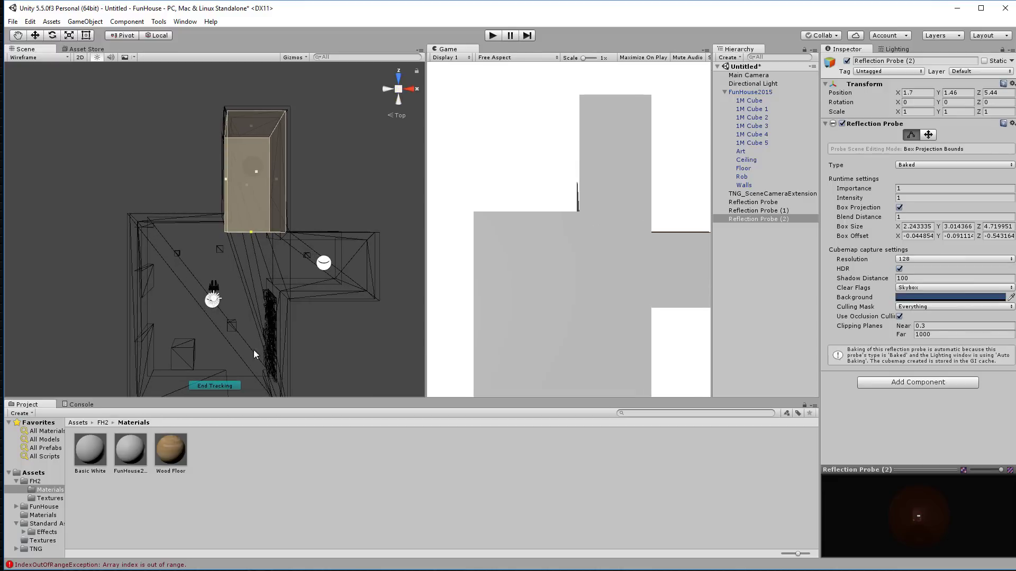
# Step: Make the game camera follow the scene view framing the figure by the sunlit window
pyautogui.click(215, 386)
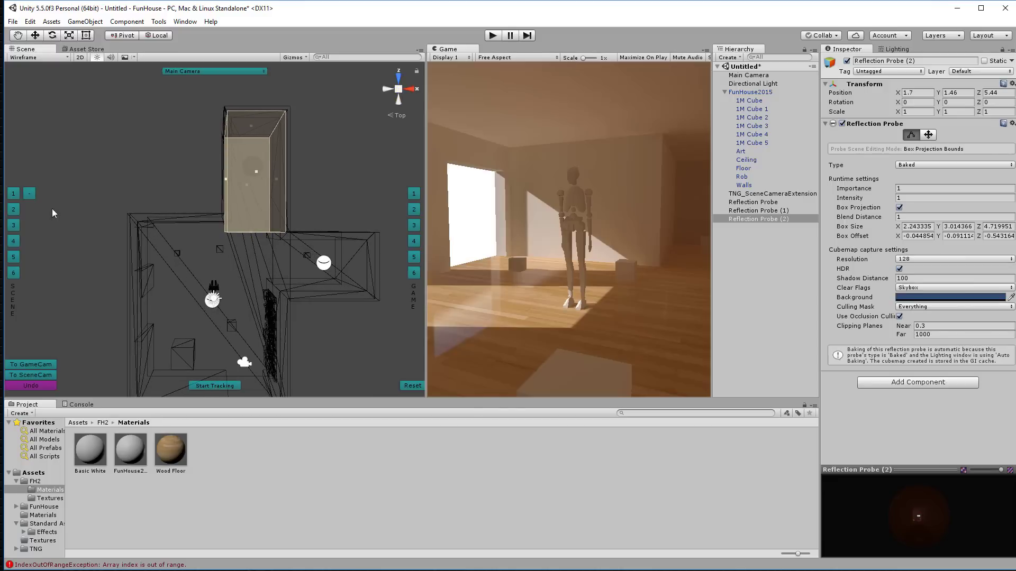
pyautogui.click(15, 195)
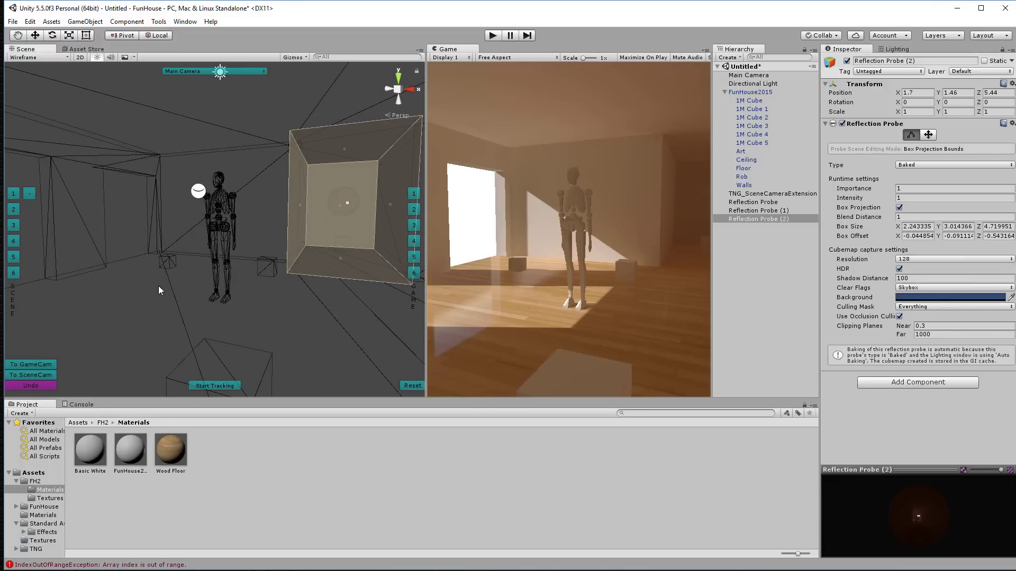
pyautogui.moveTo(141, 277)
pyautogui.keyDown('alt'); pyautogui.mouseDown()
pyautogui.moveTo(184, 284)
pyautogui.moveTo(134, 281)
pyautogui.mouseUp(); pyautogui.keyUp('alt')
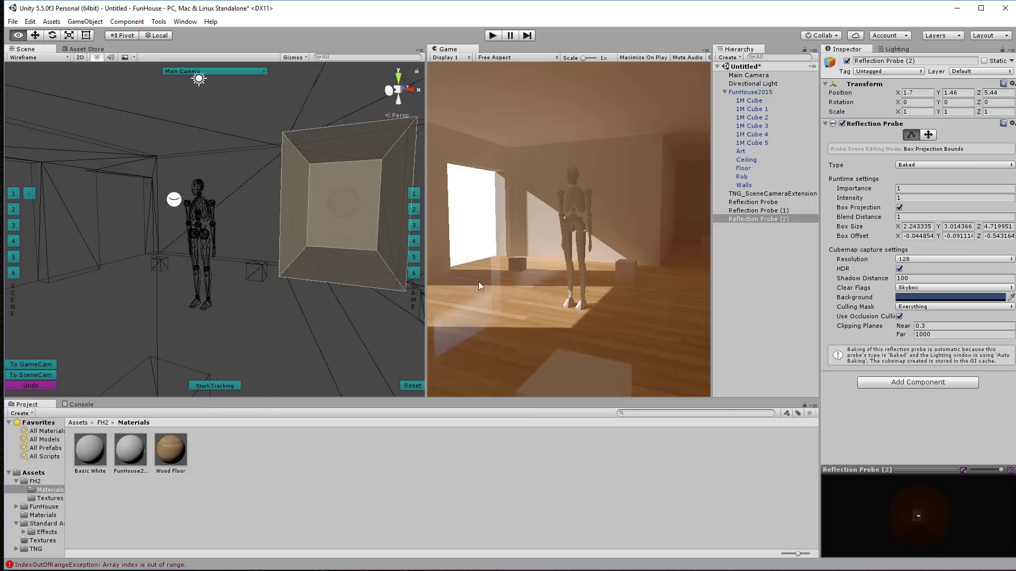
pyautogui.moveTo(427, 305); pyautogui.dragTo(365, 297)
pyautogui.keyDown('alt'); pyautogui.moveTo(164, 286); pyautogui.dragTo(221, 283); pyautogui.keyUp('alt')
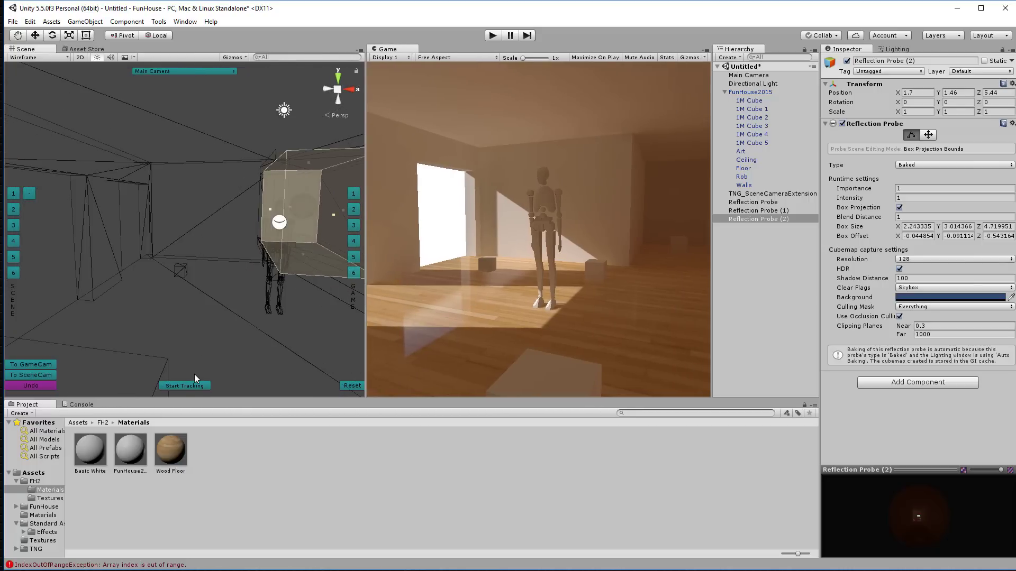
pyautogui.click(185, 385)
pyautogui.keyDown('alt'); pyautogui.moveTo(238, 319); pyautogui.dragTo(182, 300); pyautogui.keyUp('alt')
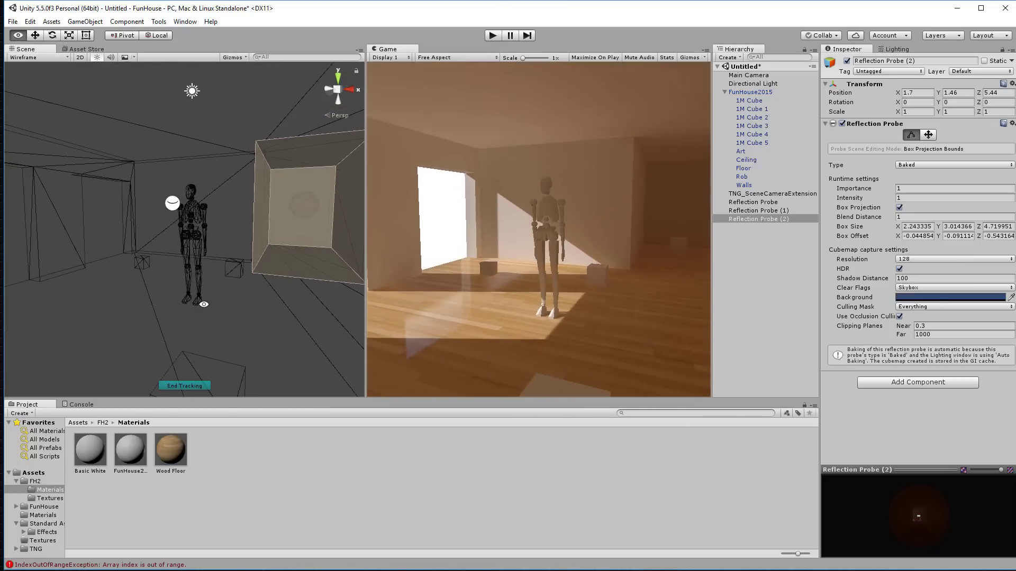
pyautogui.keyDown('alt'); pyautogui.moveTo(181, 302); pyautogui.dragTo(189, 309); pyautogui.keyUp('alt')
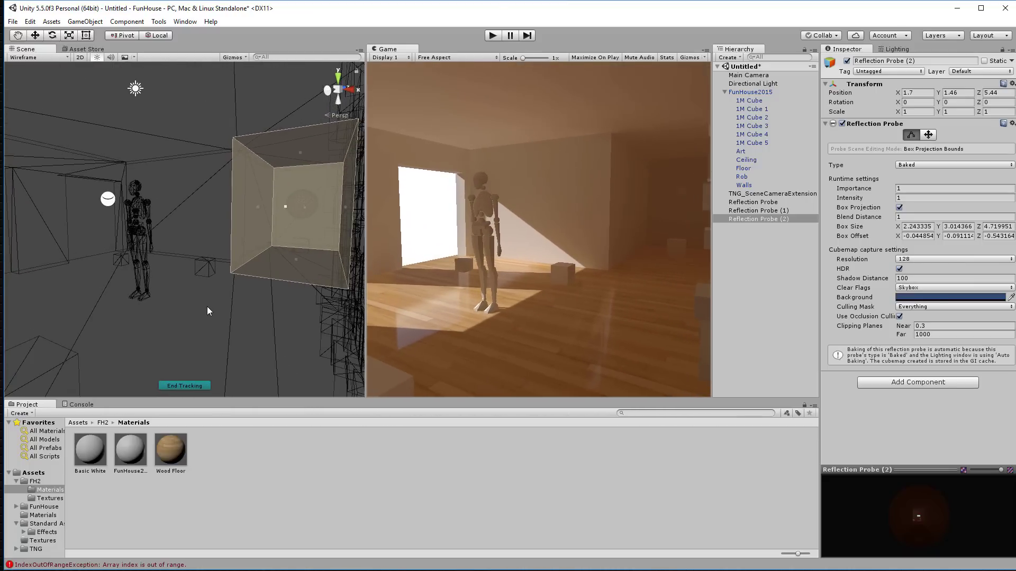
pyautogui.click(767, 76)
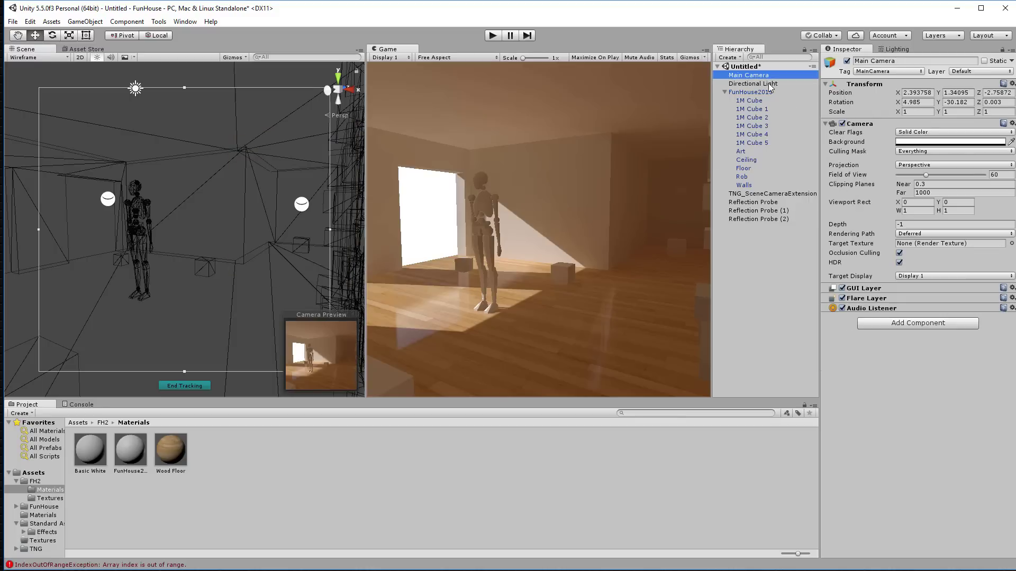
# Step: Add a Screen Space Reflection component to the Main Camera via a 'ref' search
pyautogui.click(923, 322)
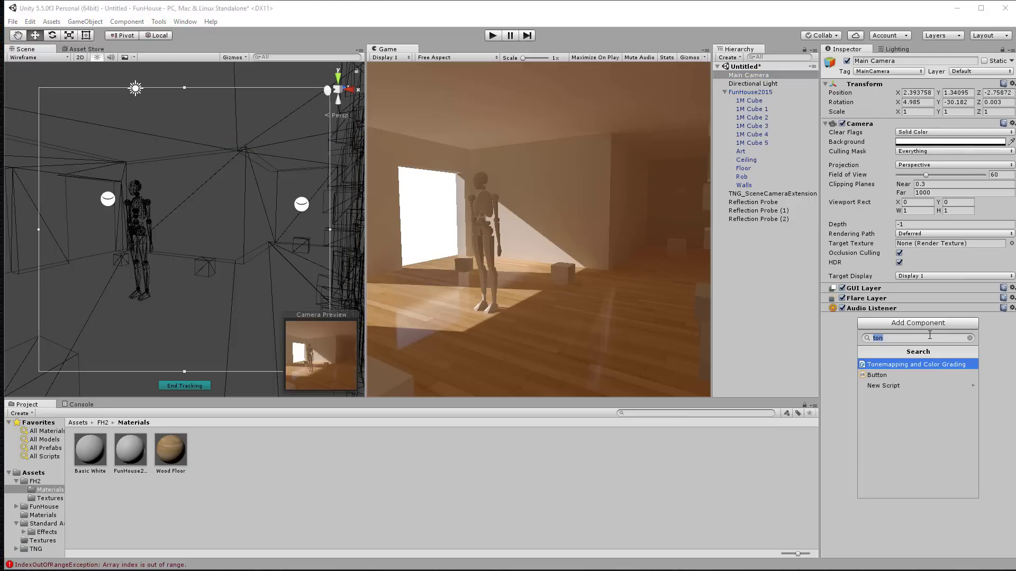
pyautogui.write('ref')
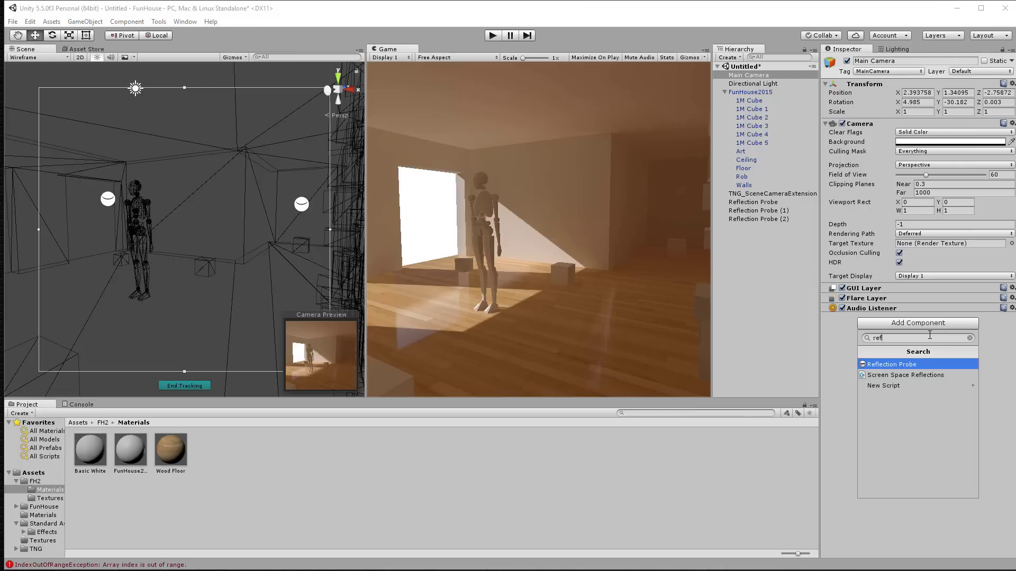
pyautogui.click(944, 376)
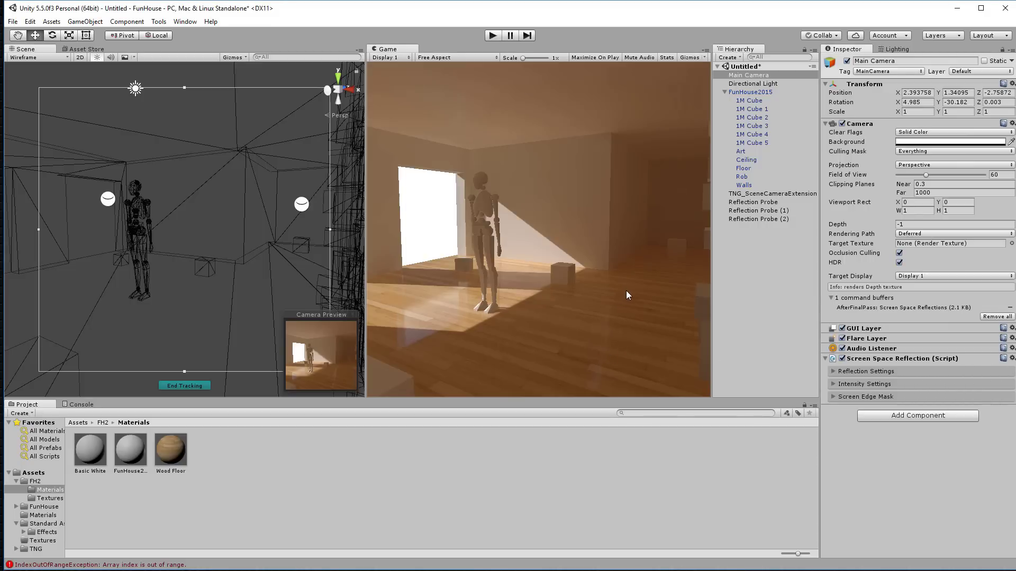
pyautogui.moveTo(242, 269); pyautogui.dragTo(104, 242, button='right')
pyautogui.click(174, 204)
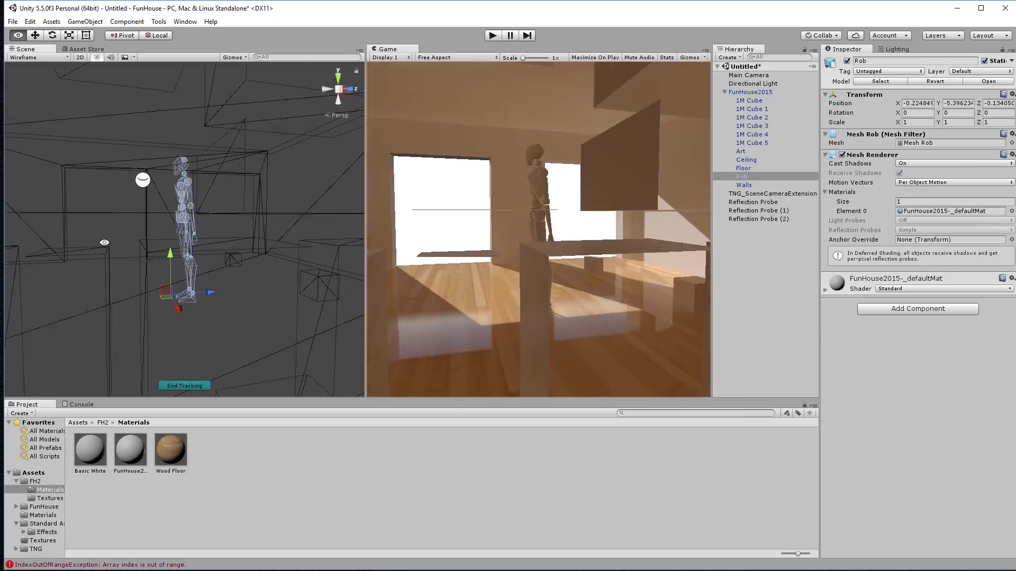
# Step: Orbit around the Rob figure to face the shelving wall
pyautogui.keyDown('alt'); pyautogui.moveTo(104, 243); pyautogui.dragTo(712, 242); pyautogui.keyUp('alt')
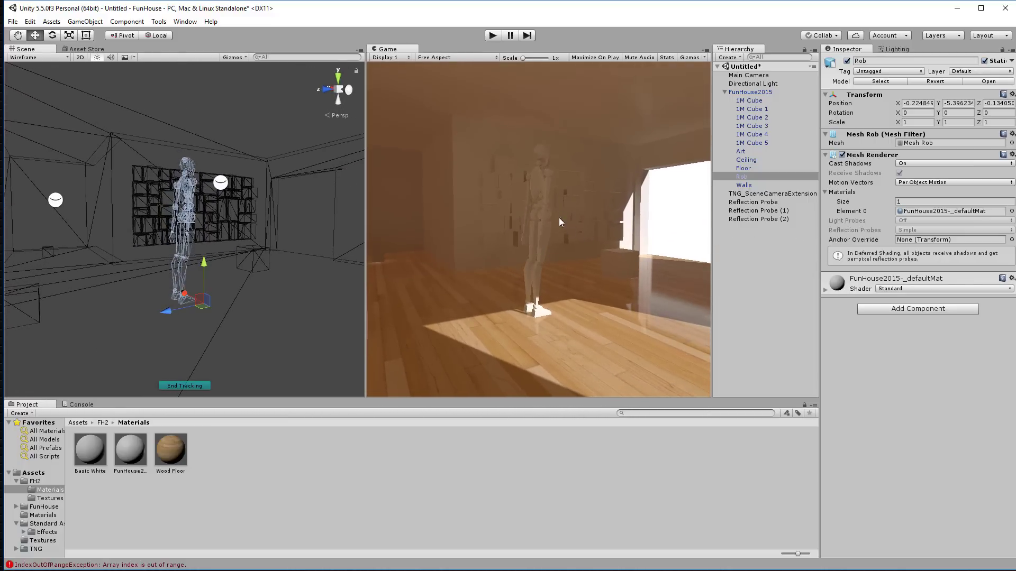
pyautogui.rightClick(236, 442)
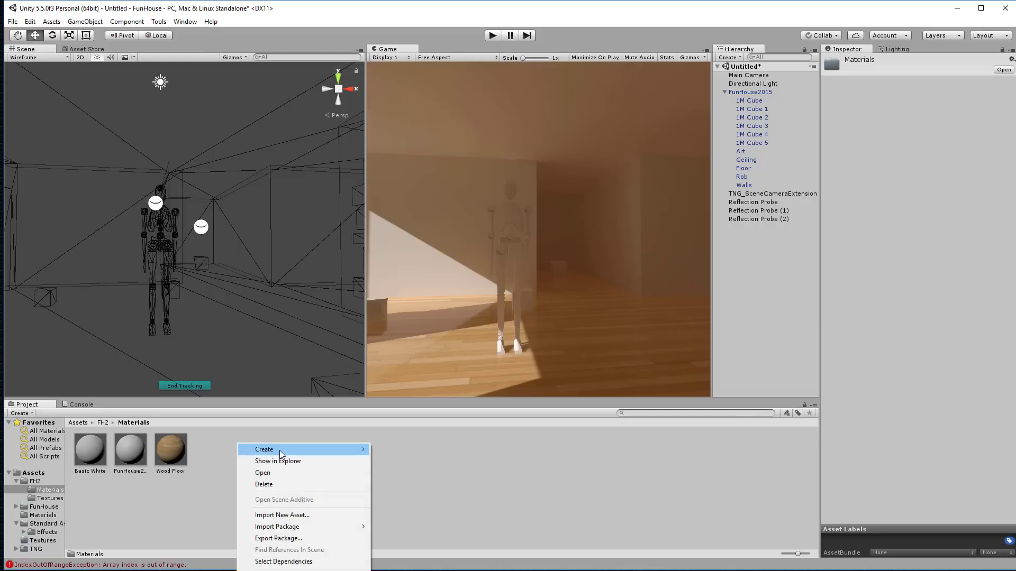
# Step: Create a new material named Chrome, keeping the Standard shader
pyautogui.moveTo(280, 449)
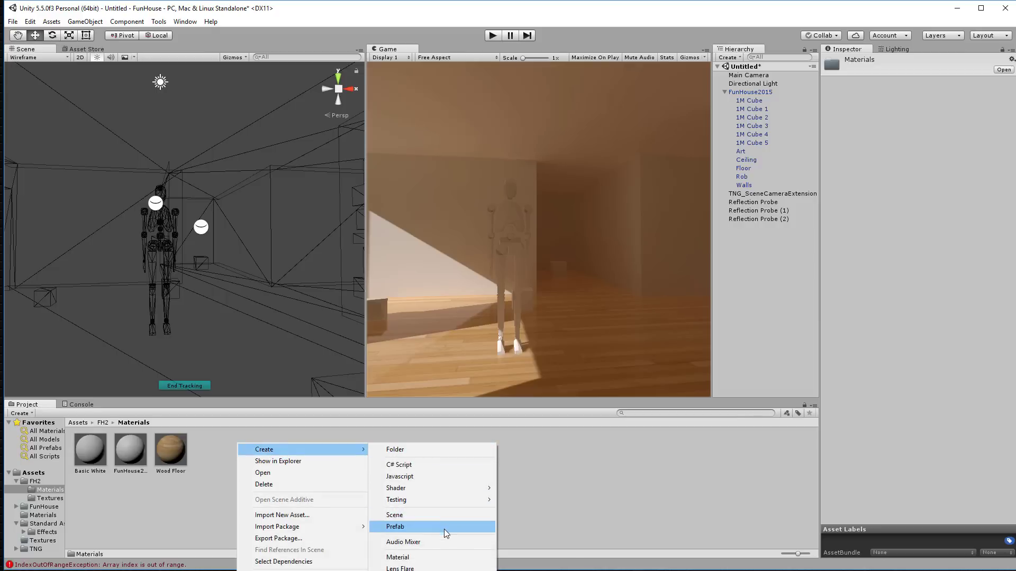
pyautogui.click(442, 558)
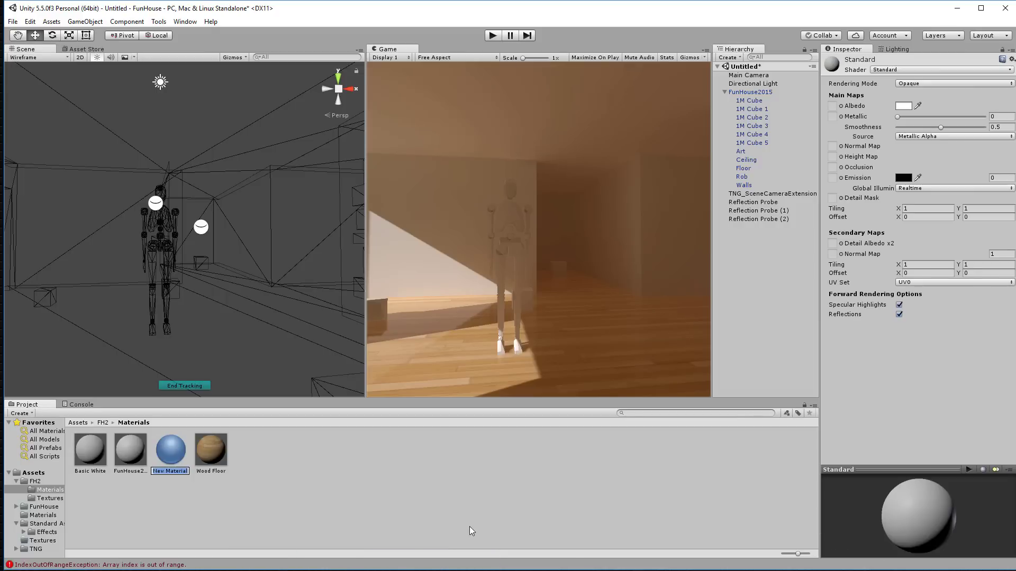
pyautogui.write('Chrome')
pyautogui.press('Return')
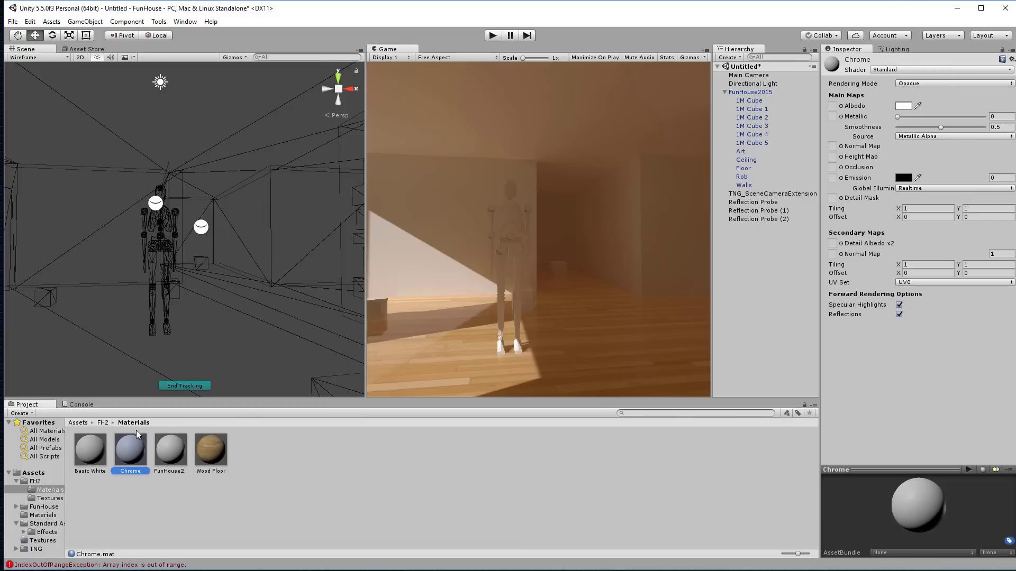
pyautogui.click(884, 70)
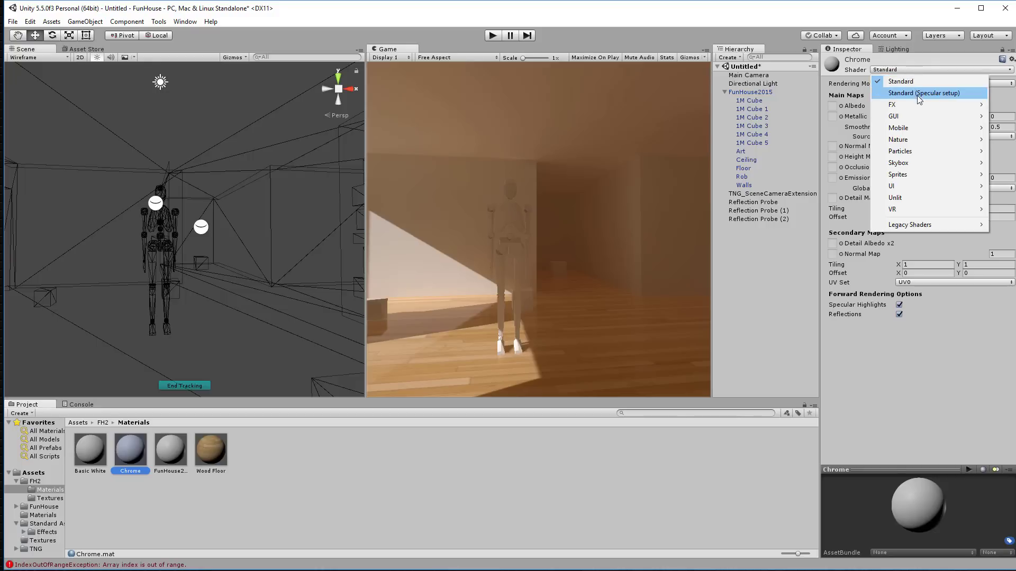
pyautogui.click(917, 55)
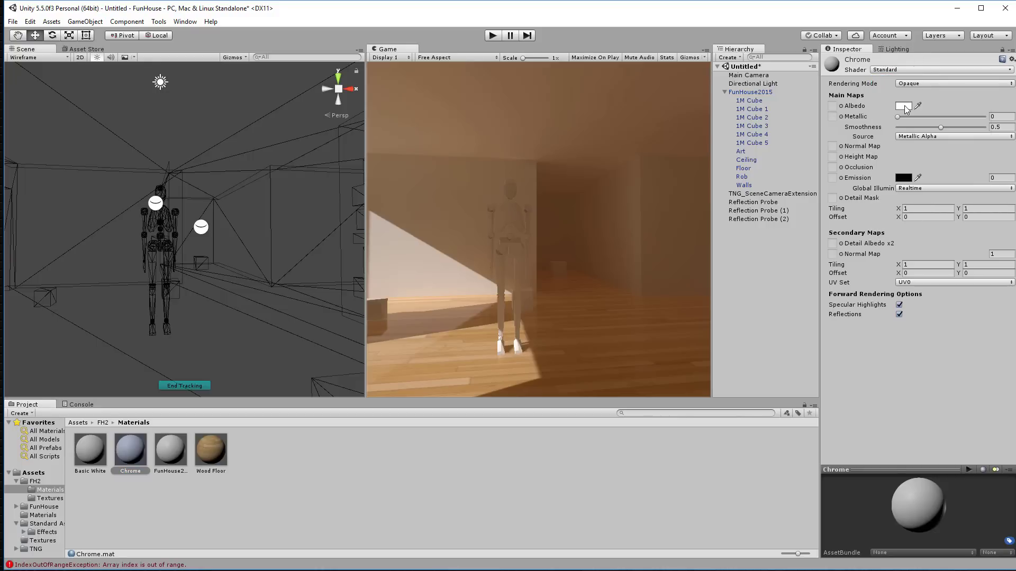
# Step: Give Chrome Metallic 1 and Smoothness 0.993, and apply it to the figure
pyautogui.click(833, 117)
pyautogui.moveTo(899, 116); pyautogui.dragTo(1006, 118)
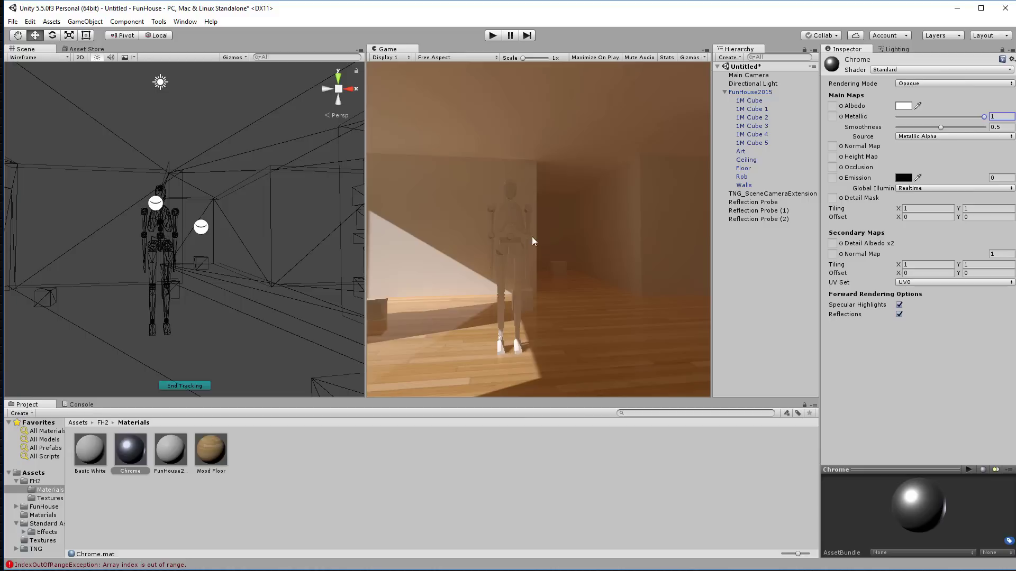
pyautogui.moveTo(136, 452)
pyautogui.mouseDown()
pyautogui.moveTo(345, 375)
pyautogui.moveTo(489, 233)
pyautogui.moveTo(116, 439)
pyautogui.moveTo(130, 450)
pyautogui.mouseUp()
pyautogui.click(446, 496)
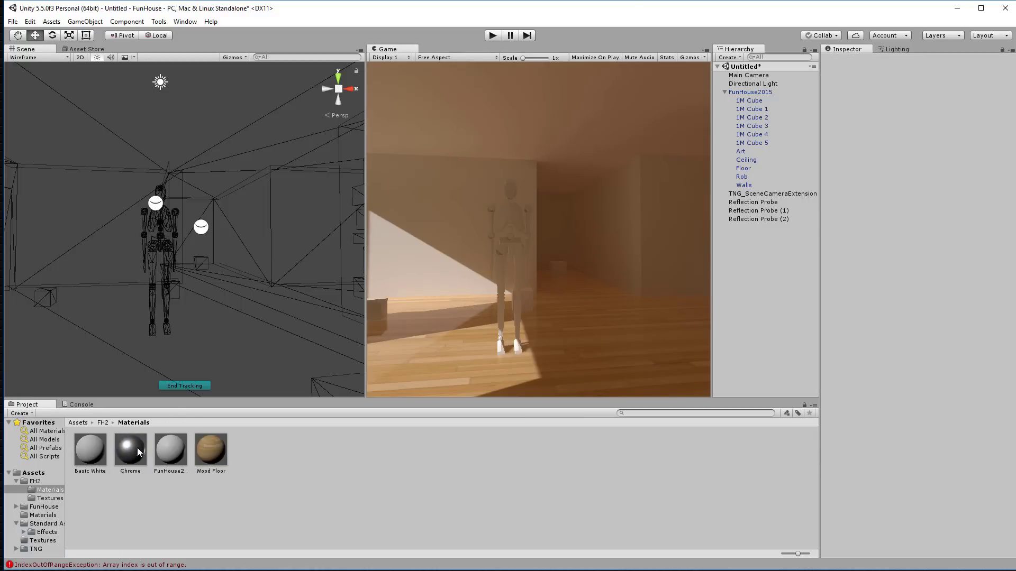
pyautogui.moveTo(138, 452); pyautogui.dragTo(167, 222)
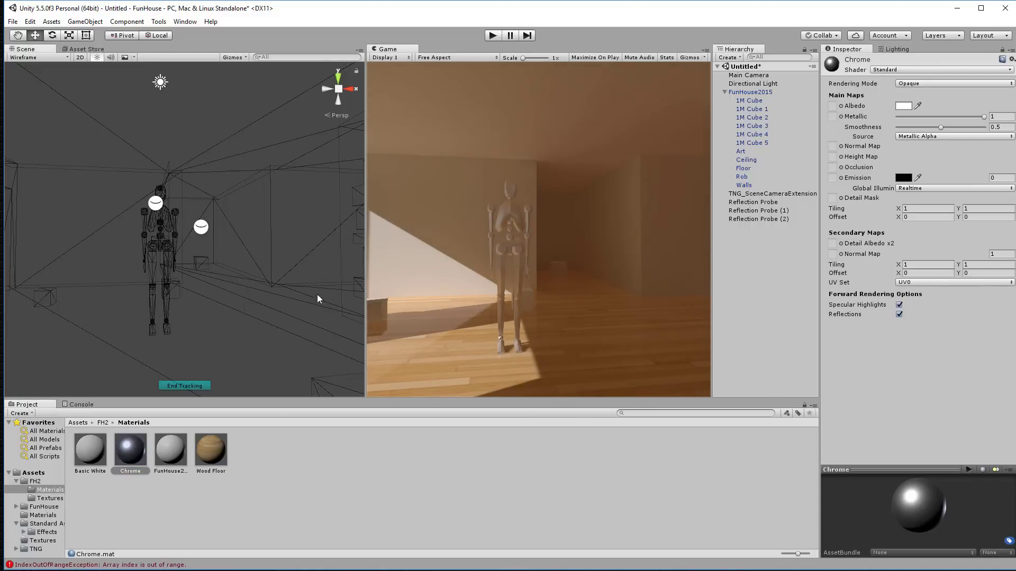
pyautogui.moveTo(316, 294)
pyautogui.keyDown('alt'); pyautogui.mouseDown()
pyautogui.moveTo(414, 278)
pyautogui.moveTo(697, 271)
pyautogui.moveTo(488, 286)
pyautogui.moveTo(319, 276)
pyautogui.mouseUp(); pyautogui.keyUp('alt')
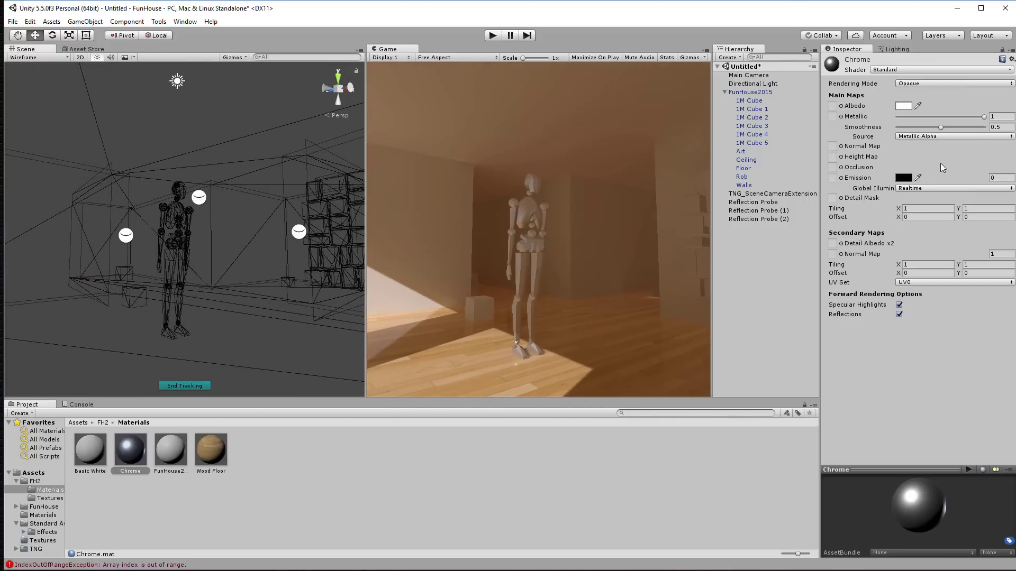
pyautogui.moveTo(941, 128); pyautogui.dragTo(991, 129)
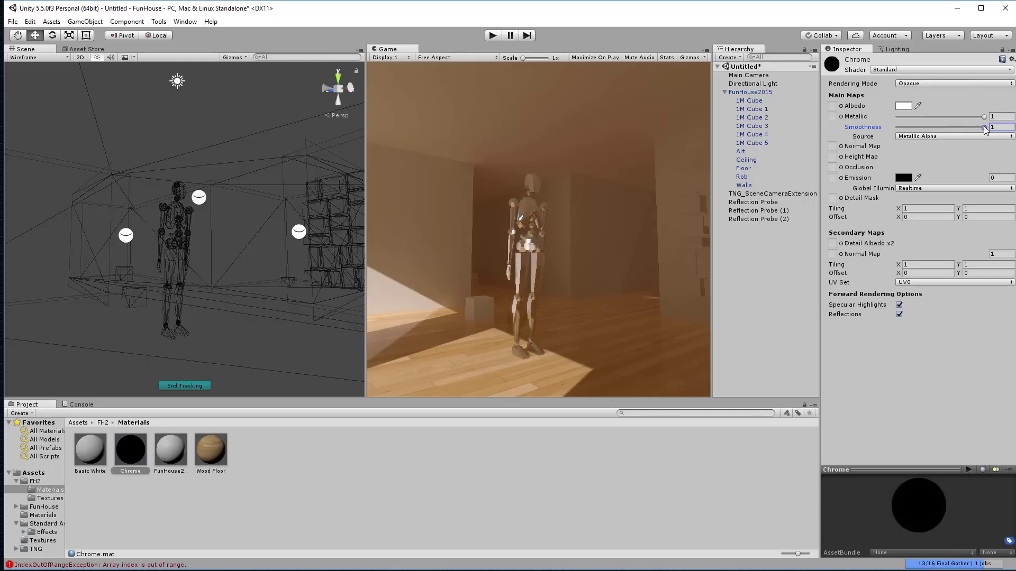
pyautogui.moveTo(985, 130); pyautogui.dragTo(983, 130)
pyautogui.keyDown('alt'); pyautogui.moveTo(160, 297); pyautogui.dragTo(163, 271); pyautogui.keyUp('alt')
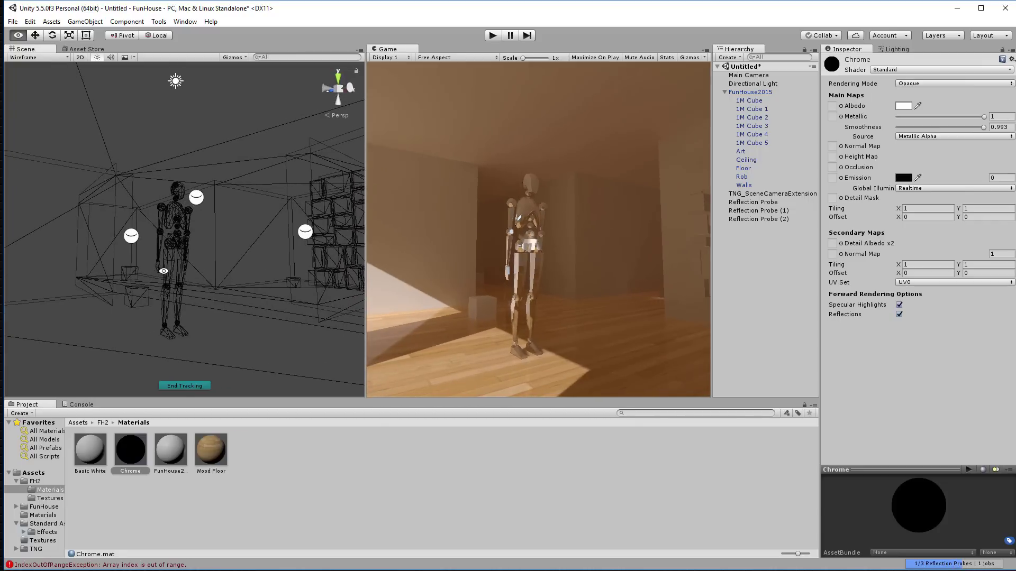
# Step: Rename the FunHouse2015-_defaultMat material to 'Shiny White'
pyautogui.click(173, 453)
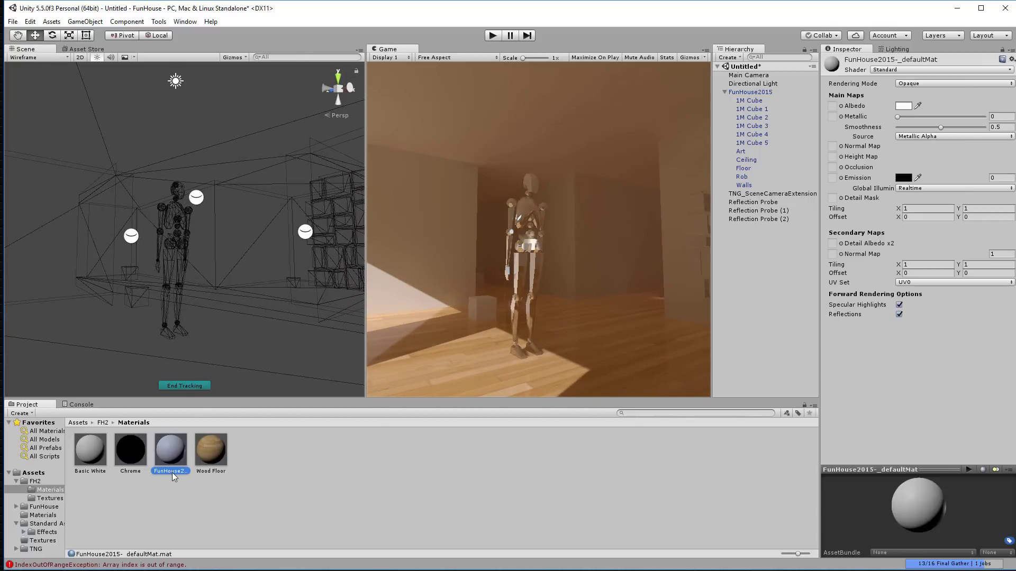
pyautogui.click(173, 469)
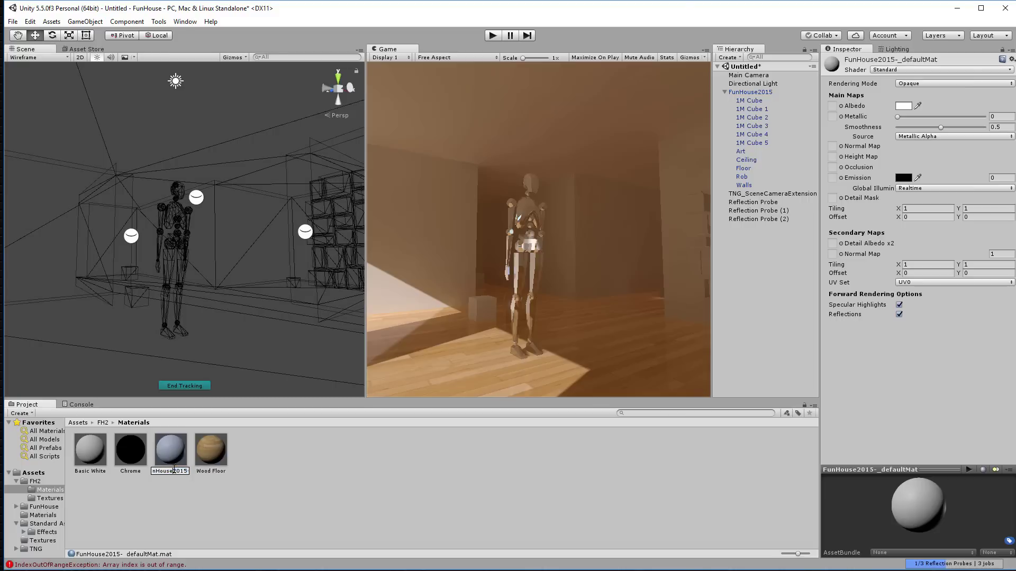
pyautogui.doubleClick(176, 470)
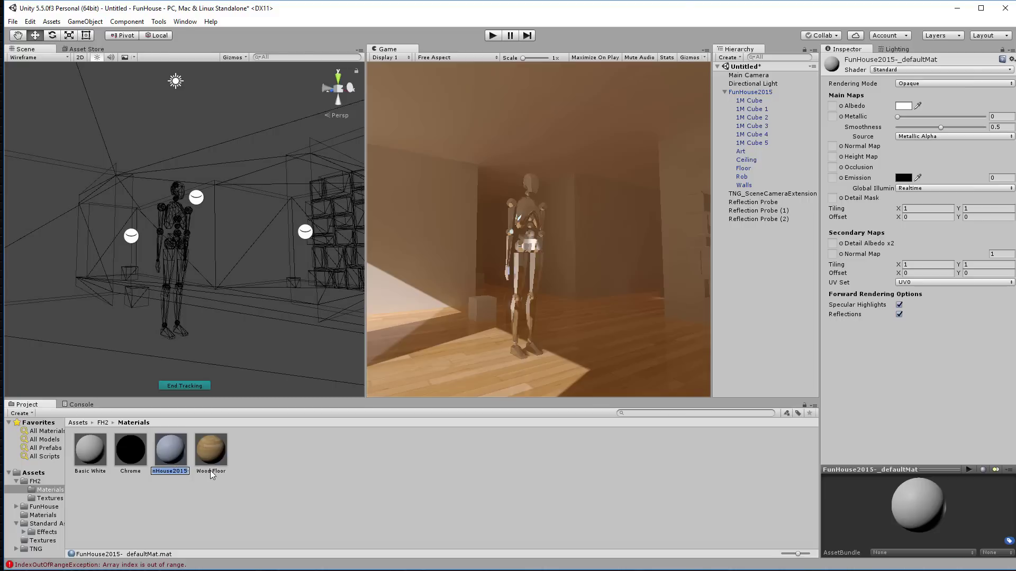
pyautogui.write('Shiny White')
pyautogui.hotkey('shift', 'End')
pyautogui.press('Delete')
pyautogui.press('Return')
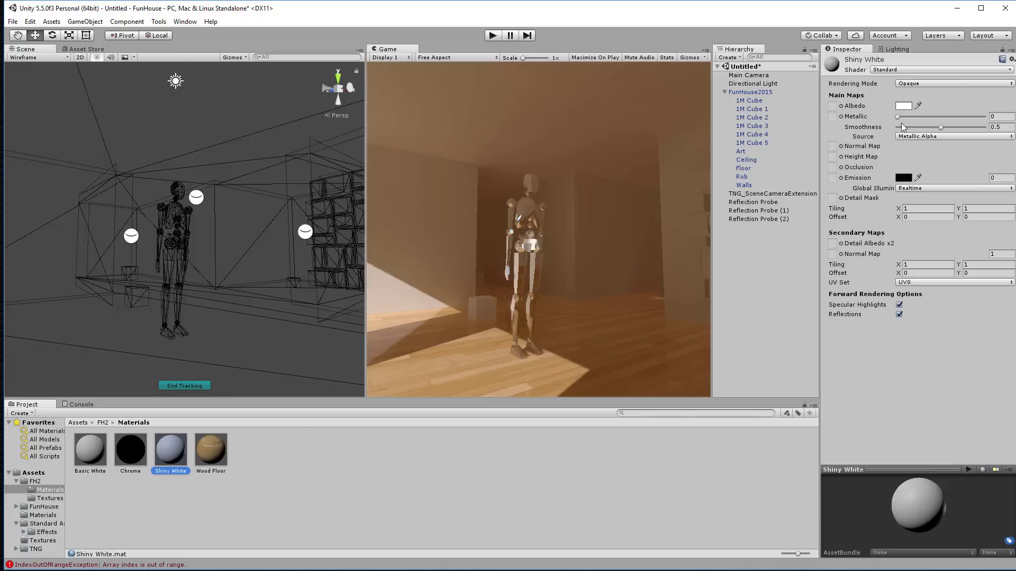
# Step: Raise its Smoothness to about 0.83 and rename it 'Shiny Red'
pyautogui.moveTo(941, 128); pyautogui.dragTo(968, 121)
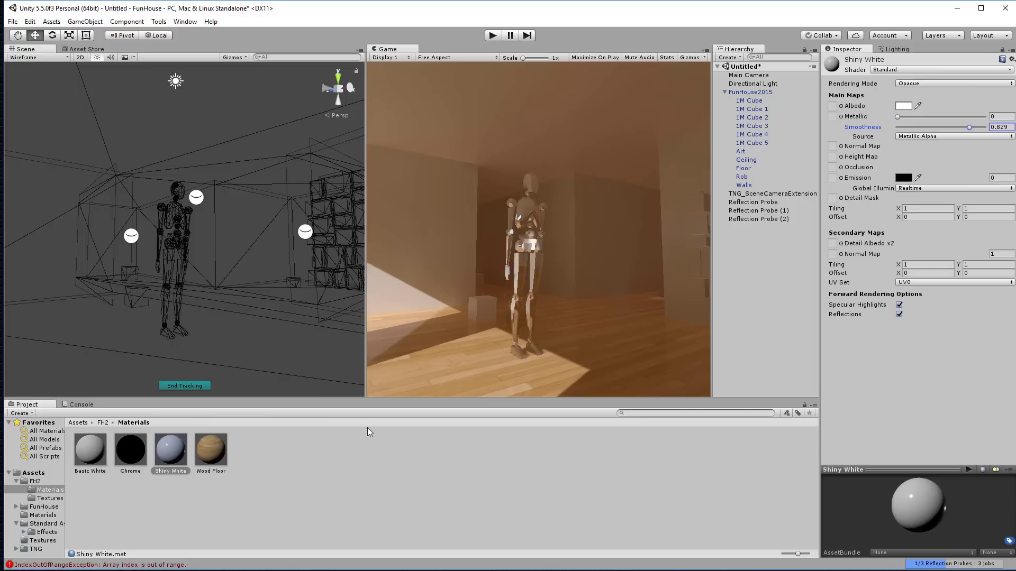
pyautogui.click(181, 471)
pyautogui.doubleClick(180, 471)
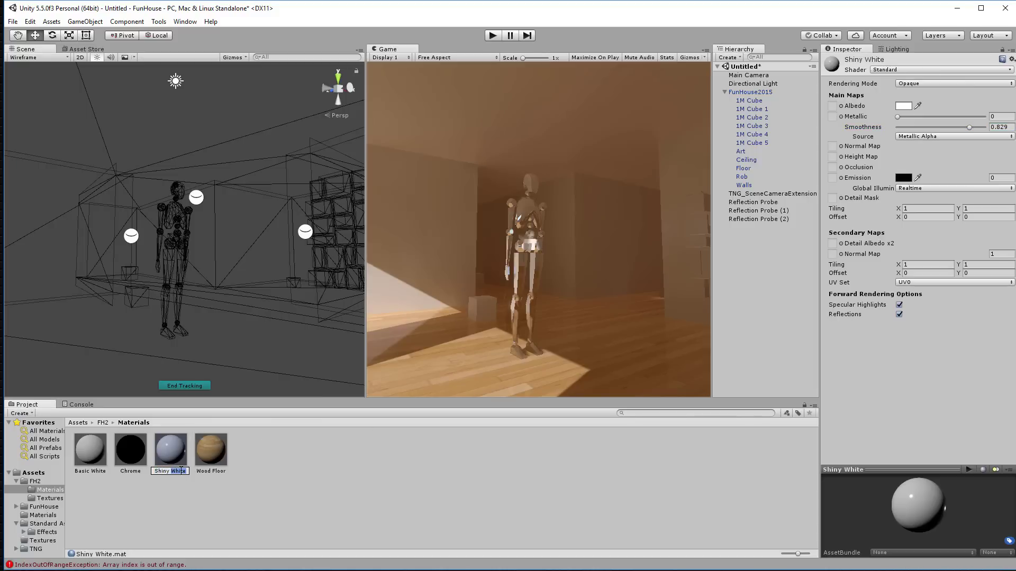
pyautogui.write('Red')
pyautogui.press('Return')
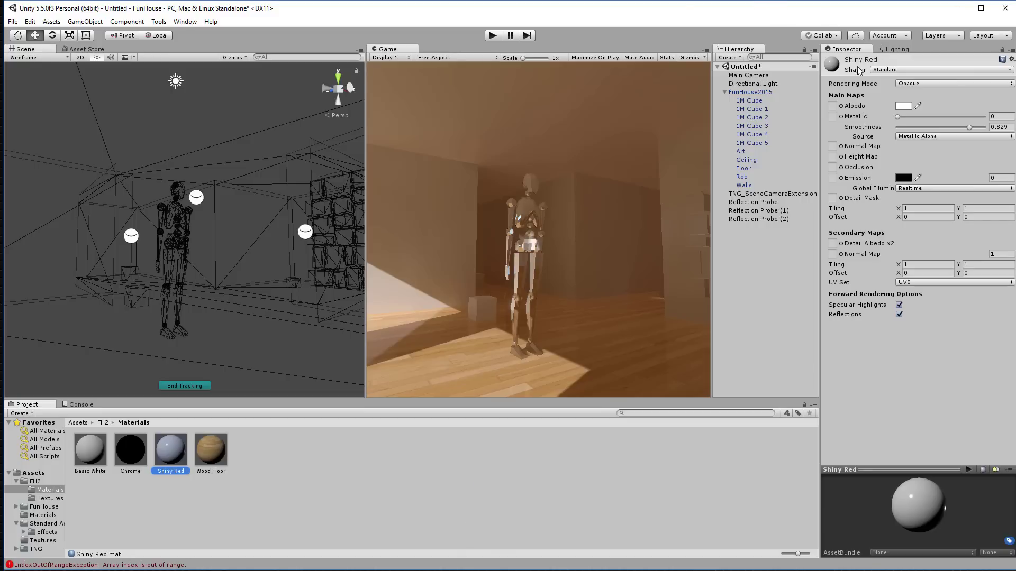
# Step: Give the Shiny Red material a red Albedo colour
pyautogui.click(904, 107)
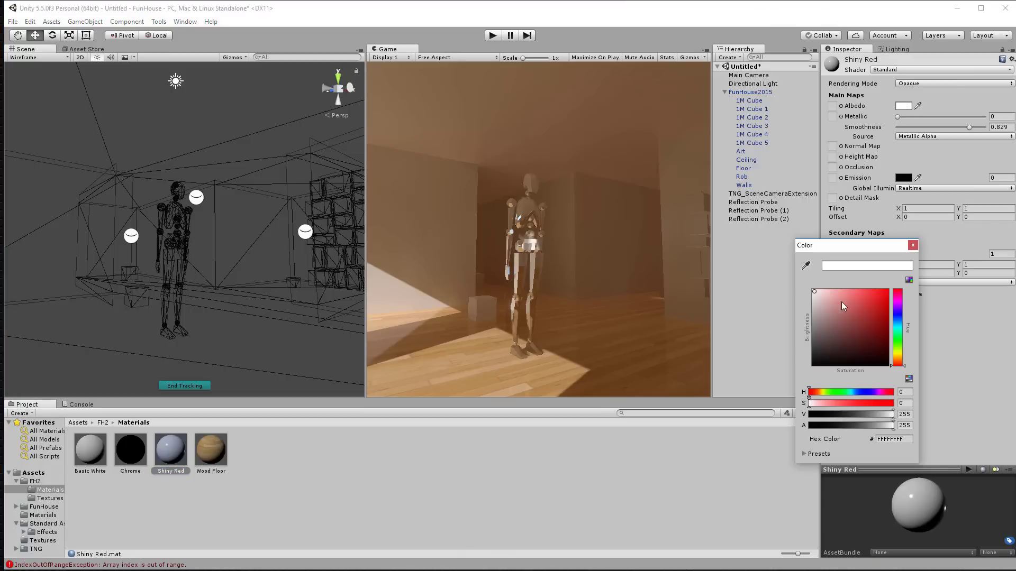
pyautogui.click(879, 306)
pyautogui.click(745, 326)
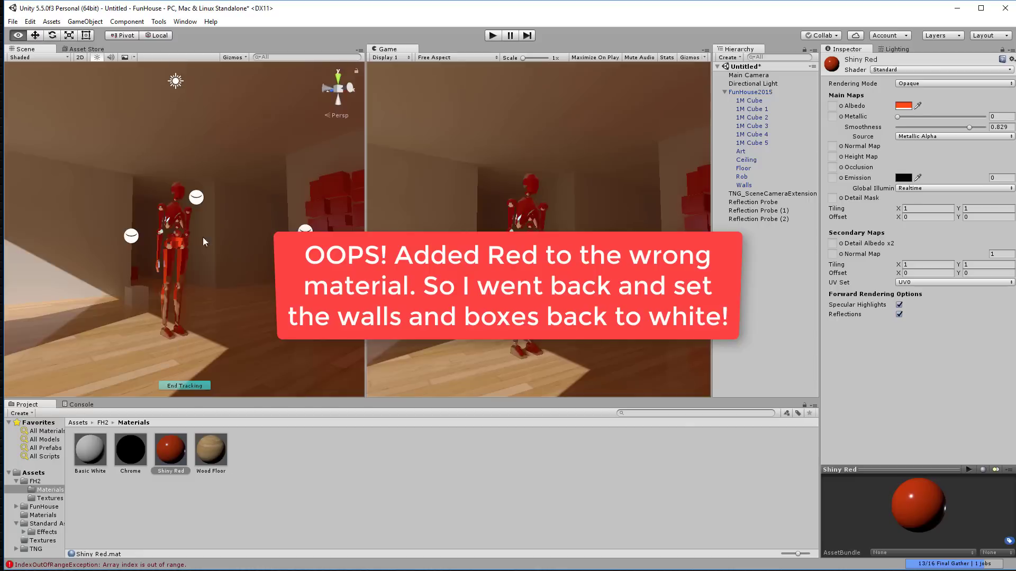
# Step: Apply Shiny Red to the art wall behind the figure
pyautogui.moveTo(202, 237); pyautogui.dragTo(170, 286, button='right')
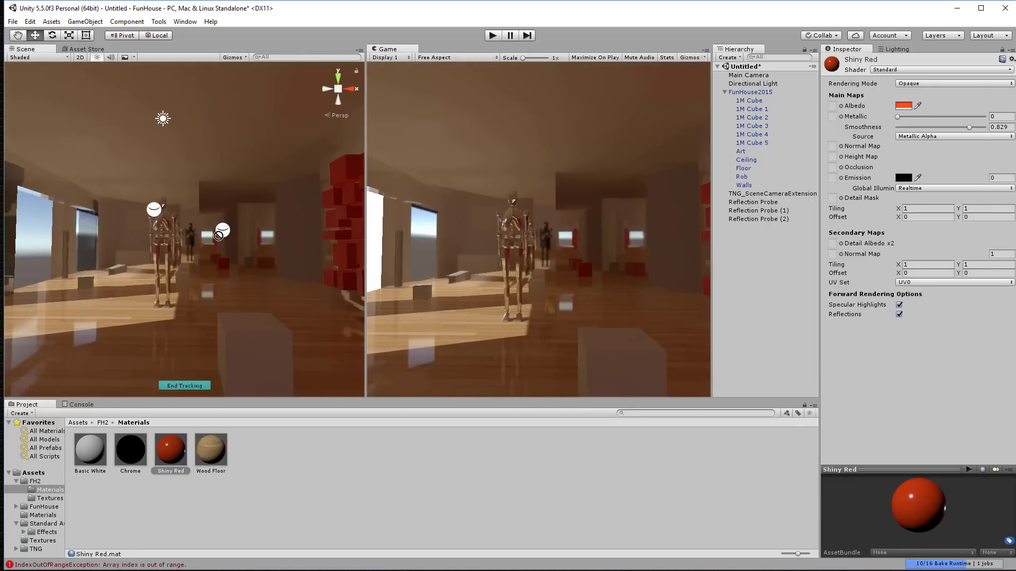
pyautogui.moveTo(213, 219); pyautogui.dragTo(227, 268)
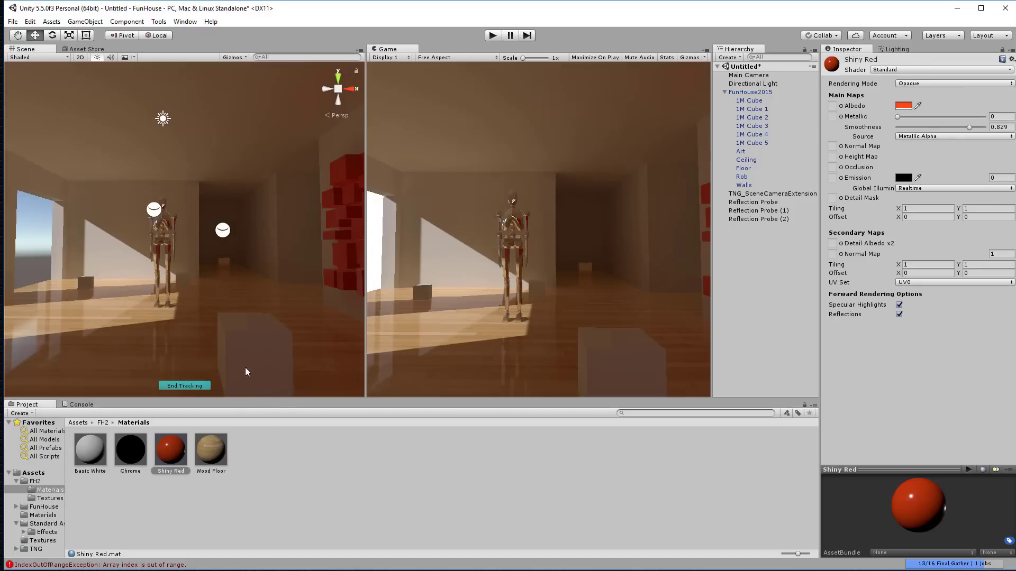
pyautogui.keyDown('alt'); pyautogui.moveTo(285, 257); pyautogui.dragTo(544, 224); pyautogui.keyUp('alt')
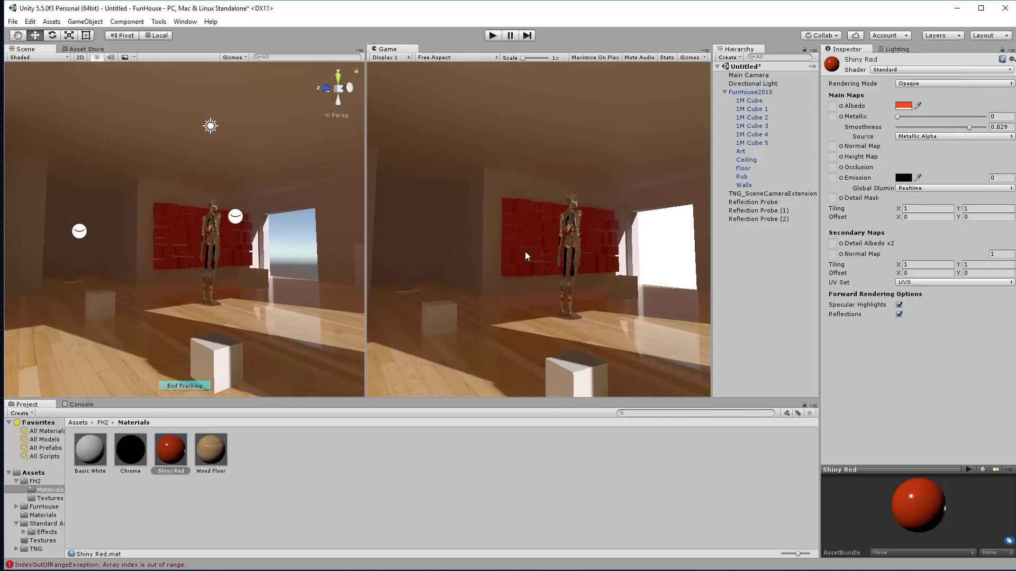
# Step: Add a Tonemapping and Color Grading component to the Main Camera
pyautogui.click(756, 75)
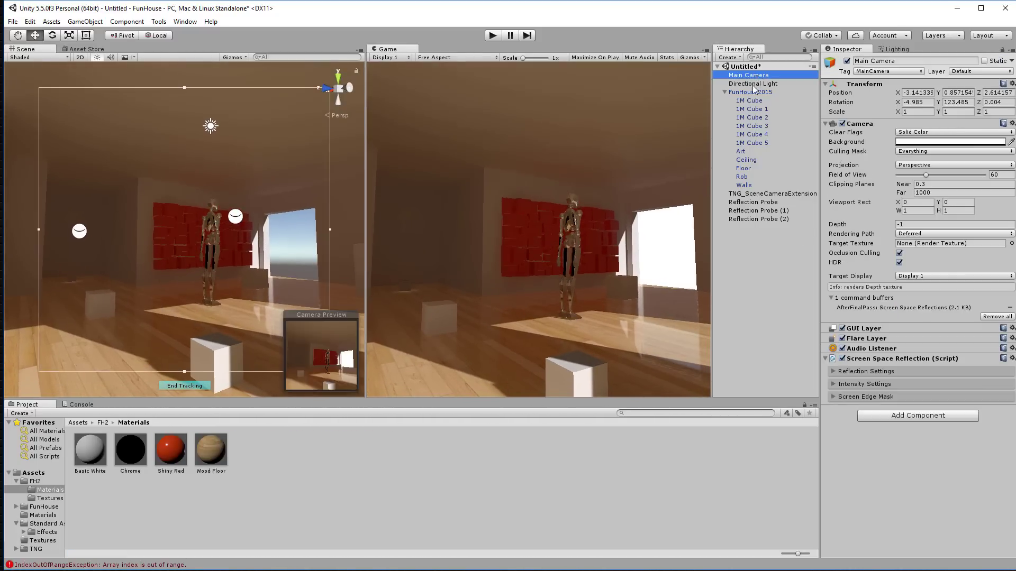
pyautogui.click(910, 415)
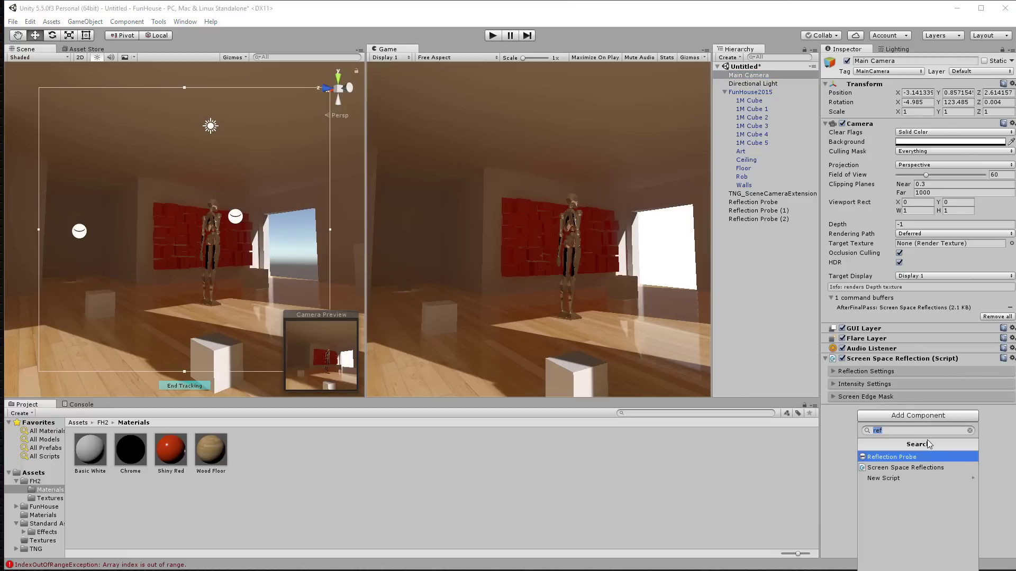
pyautogui.write('ton')
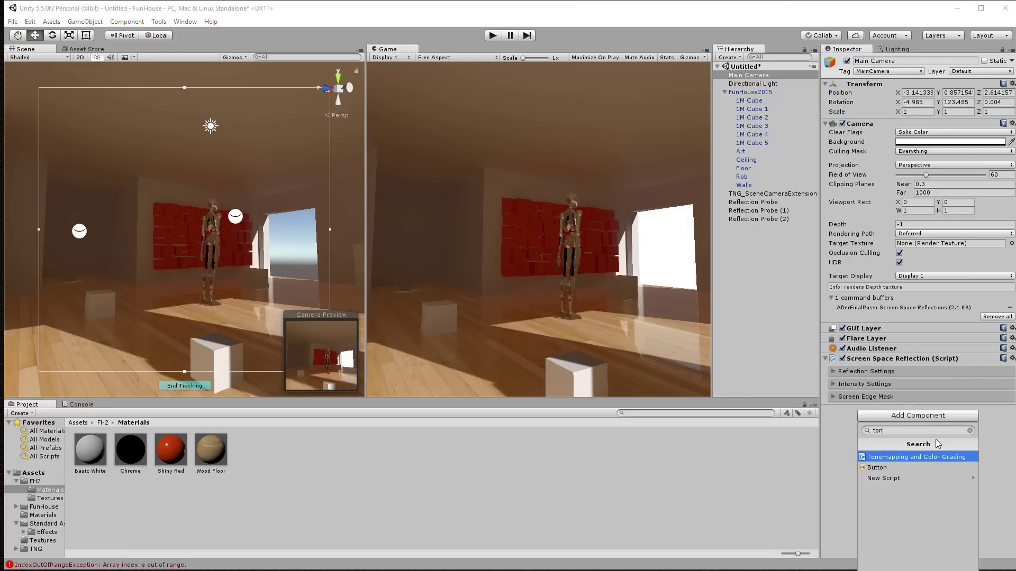
pyautogui.click(922, 455)
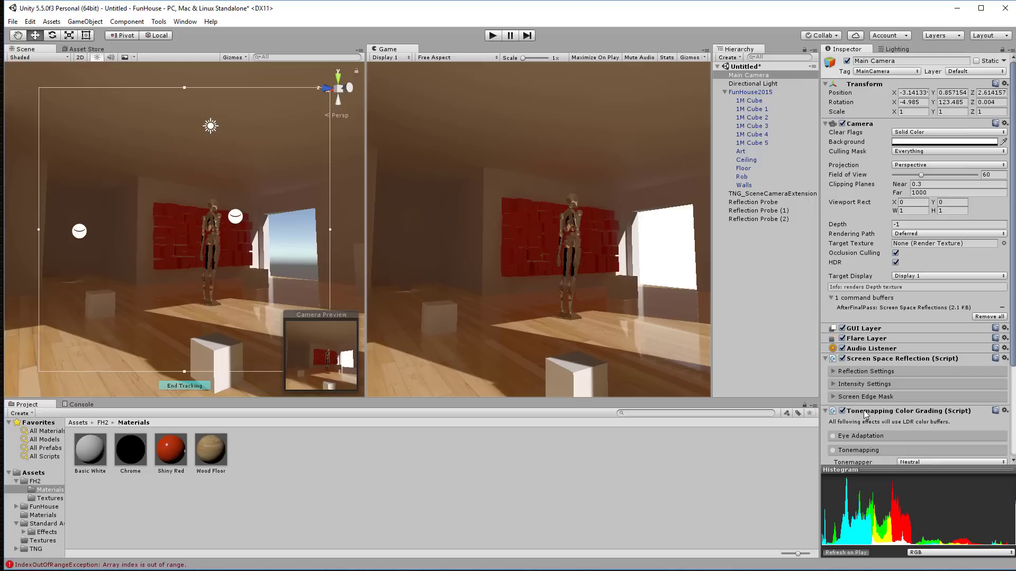
# Step: Enable tonemapping with the ACES tonemapper and raise Exposure to 3
pyautogui.scroll(-5, 887, 436)
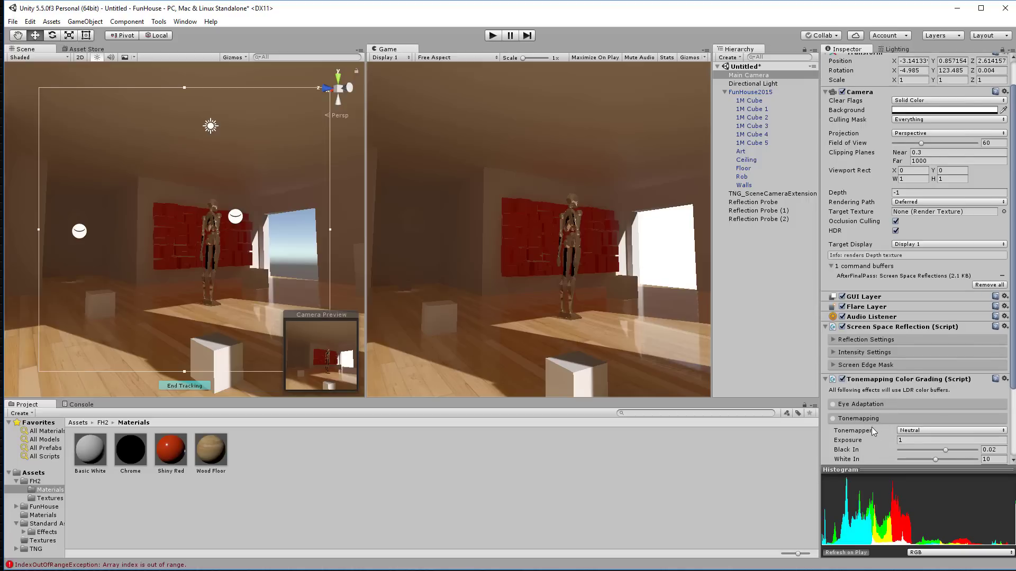
pyautogui.click(913, 367)
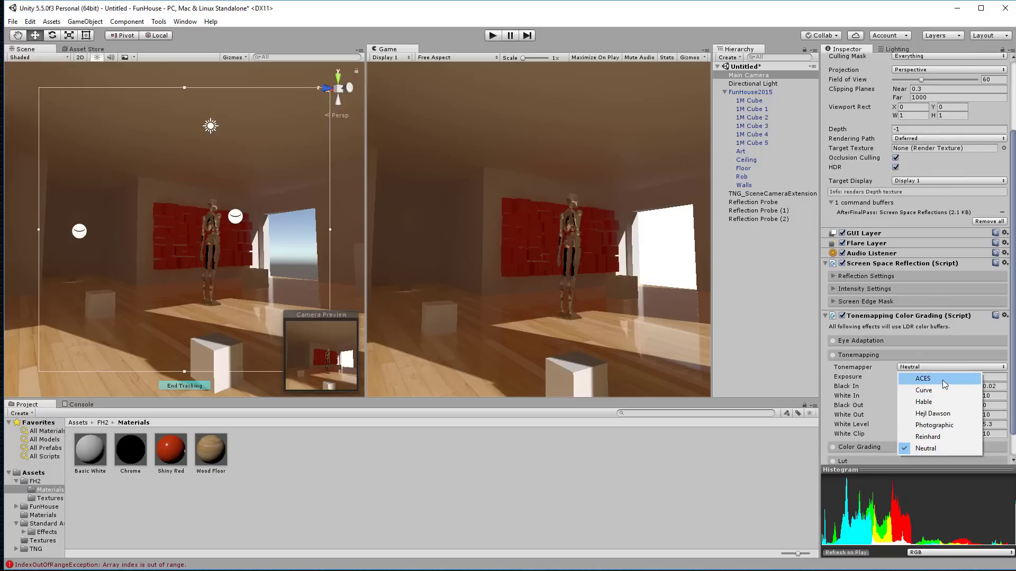
pyautogui.click(943, 379)
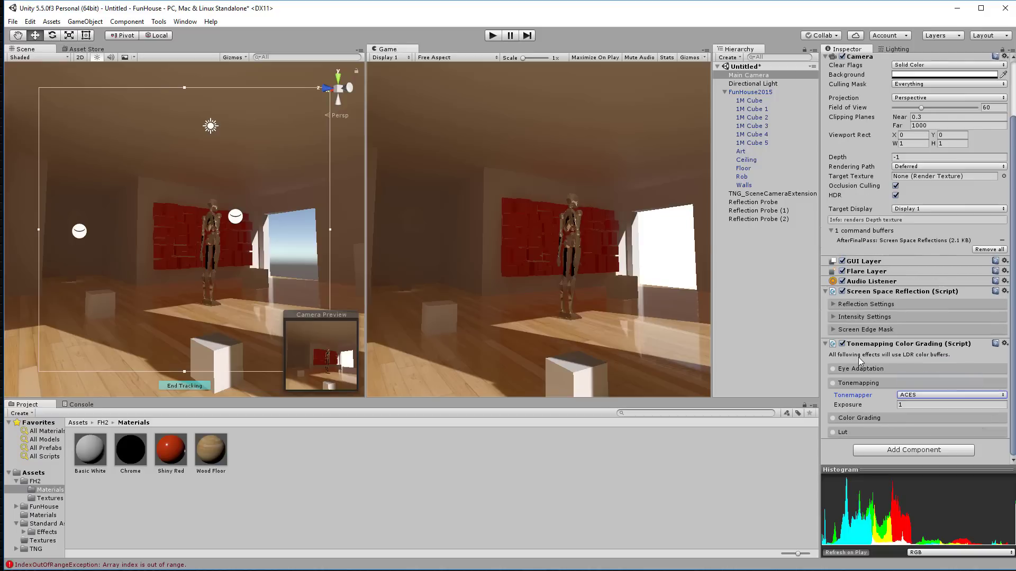
pyautogui.click(833, 384)
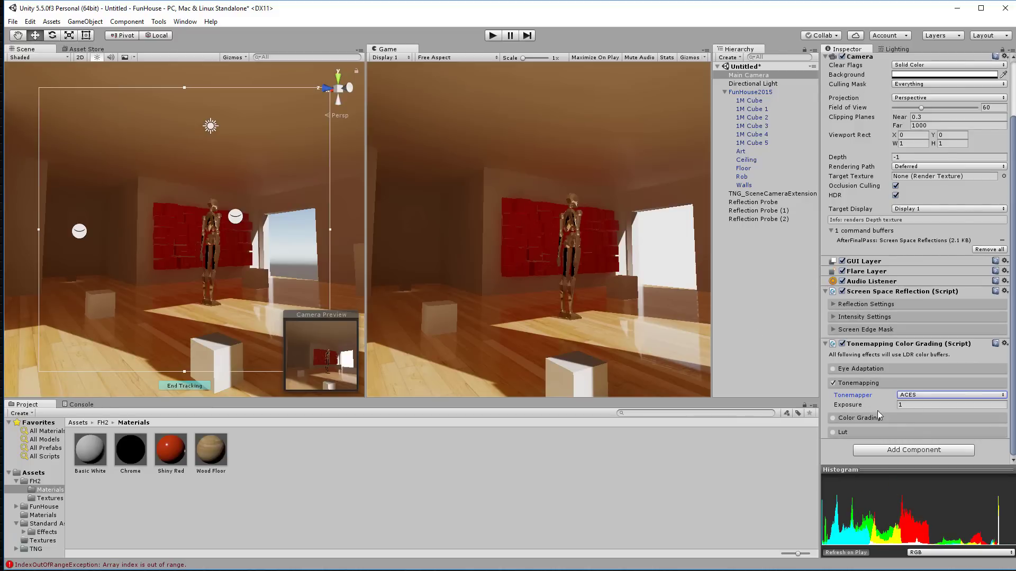
pyautogui.moveTo(846, 408); pyautogui.dragTo(851, 404)
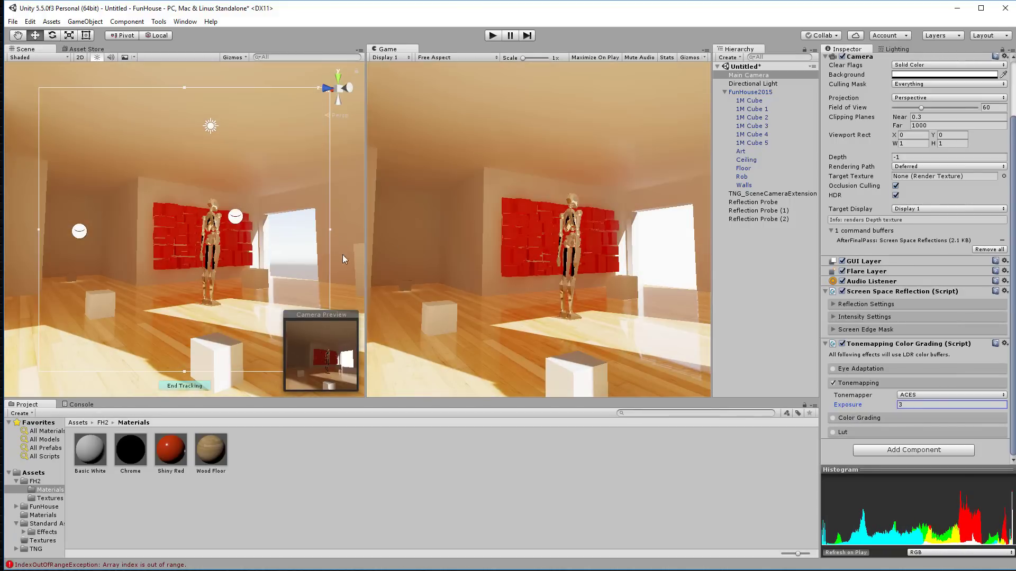
pyautogui.keyDown('alt'); pyautogui.moveTo(297, 209); pyautogui.dragTo(272, 231); pyautogui.keyUp('alt')
# Step: Try a Baked Resolution of 40 and view the Scene in Irradiance mode
pyautogui.click(892, 51)
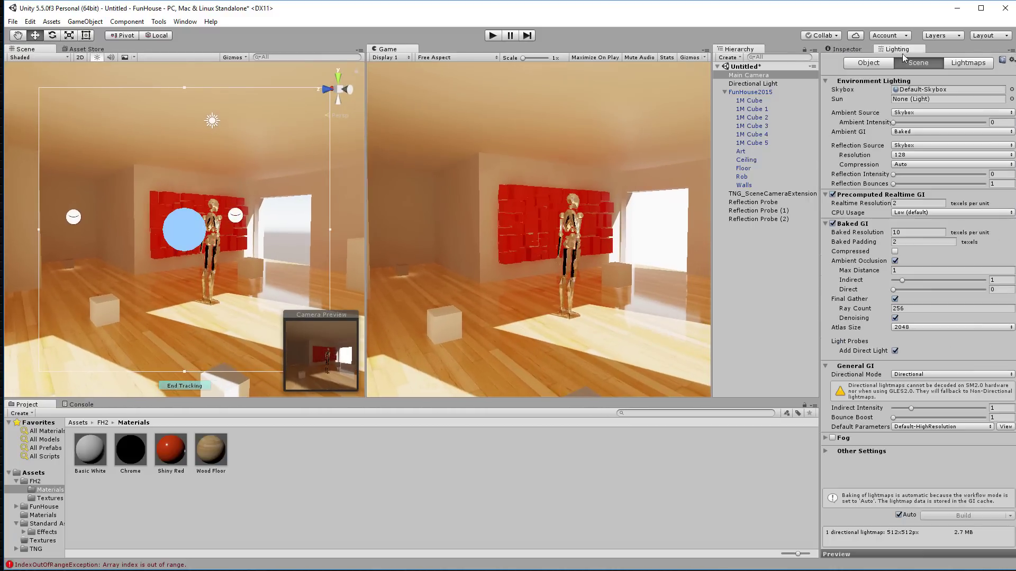
pyautogui.moveTo(909, 232); pyautogui.dragTo(891, 235)
pyautogui.write('40')
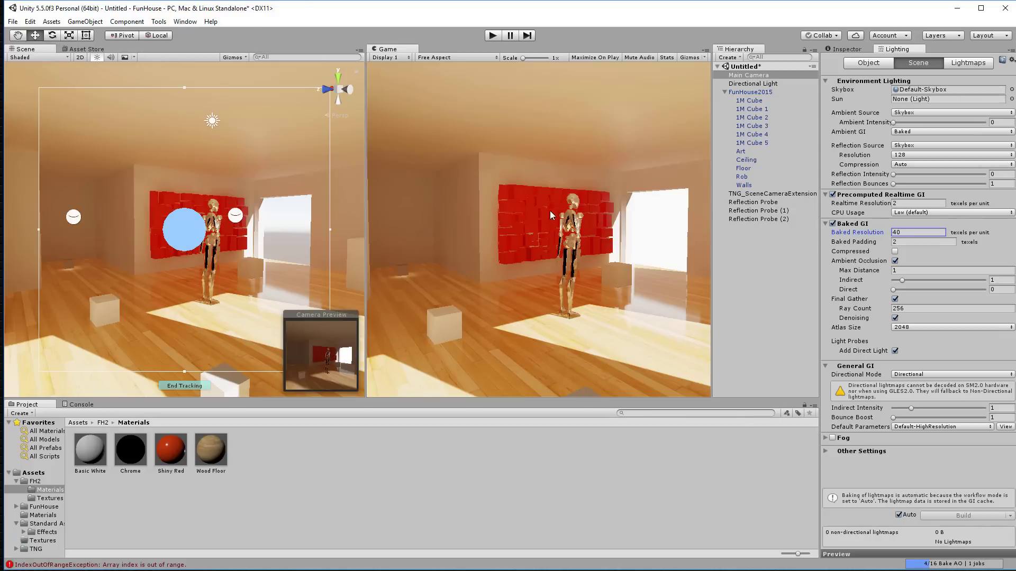
pyautogui.click(23, 57)
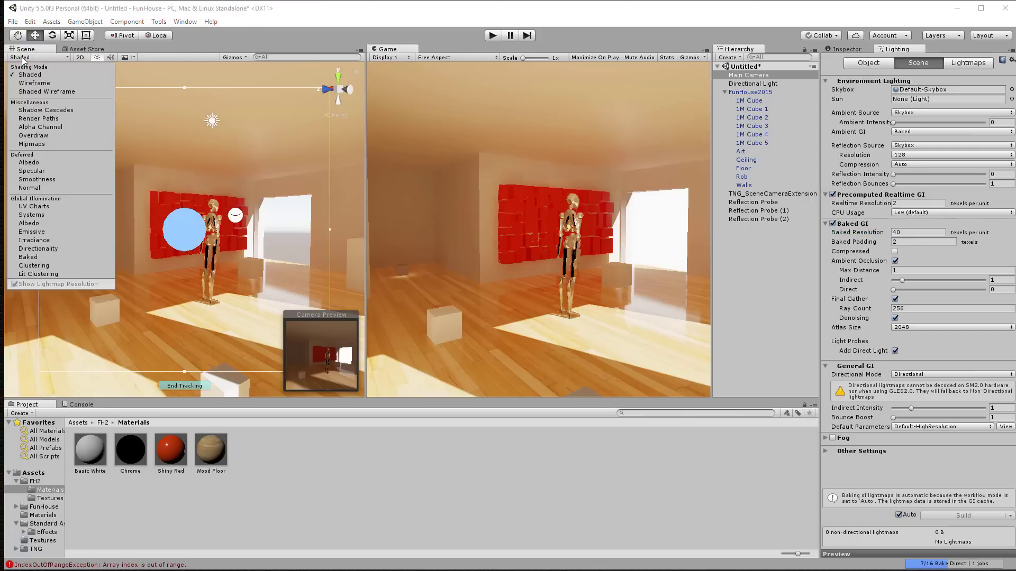
pyautogui.click(34, 241)
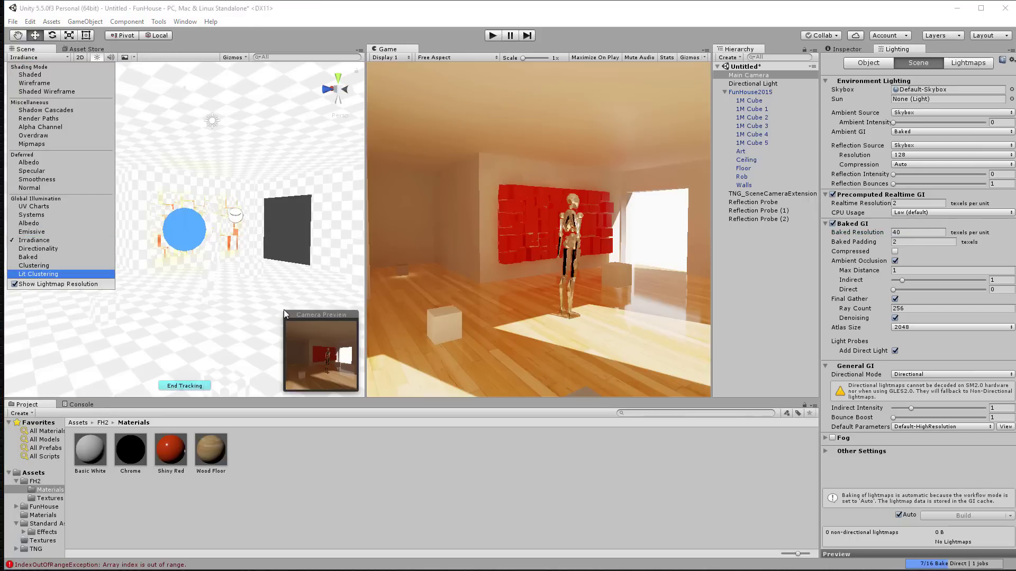
pyautogui.moveTo(233, 277)
pyautogui.keyDown('alt'); pyautogui.mouseDown()
pyautogui.moveTo(155, 277)
pyautogui.moveTo(222, 286)
pyautogui.moveTo(204, 273)
pyautogui.moveTo(230, 276)
pyautogui.mouseUp(); pyautogui.keyUp('alt')
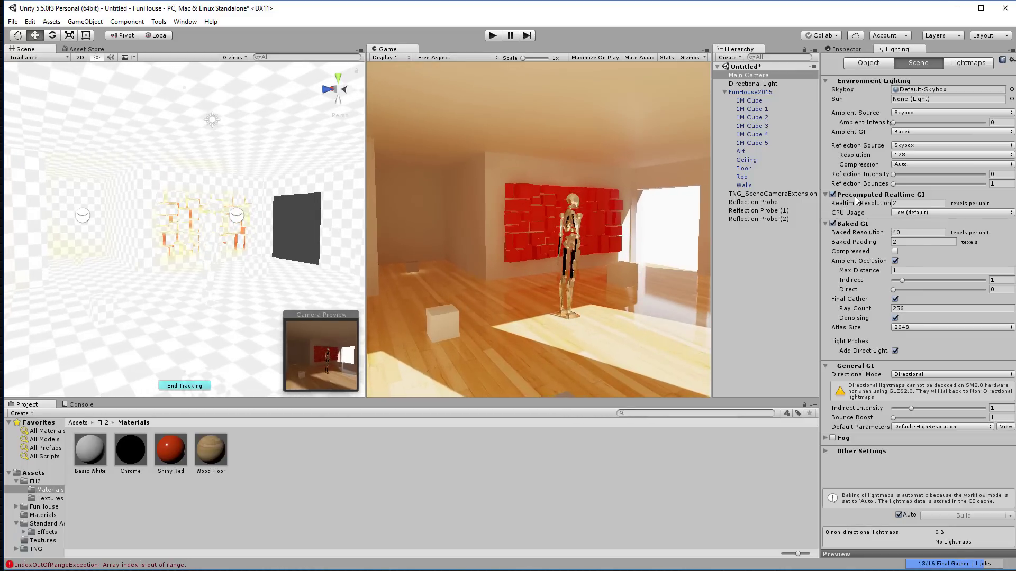
# Step: Reset Baked Resolution to 10 and turn off Precomputed Realtime GI
pyautogui.moveTo(856, 200)
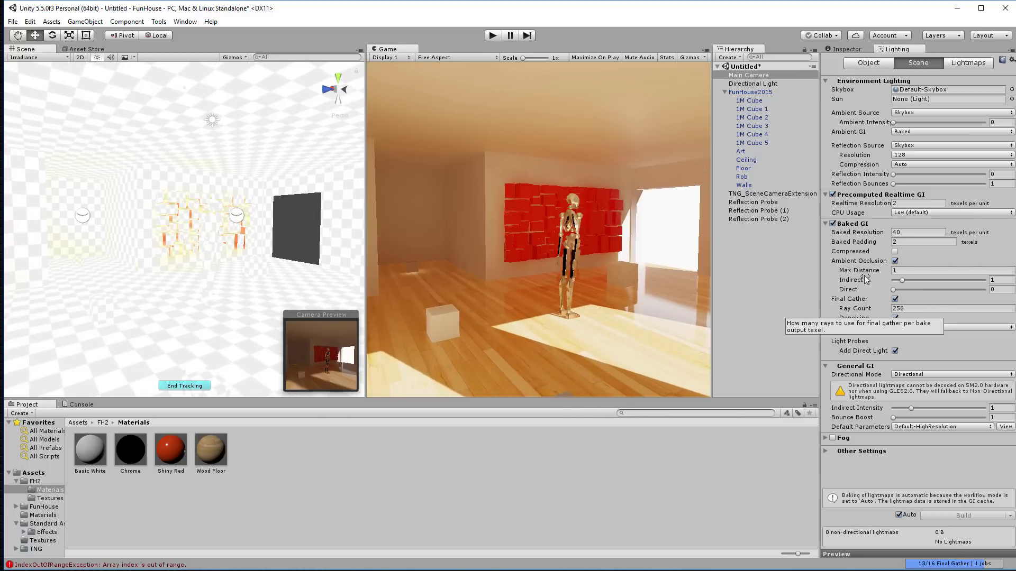
pyautogui.click(853, 232)
pyautogui.moveTo(848, 226)
pyautogui.write('10')
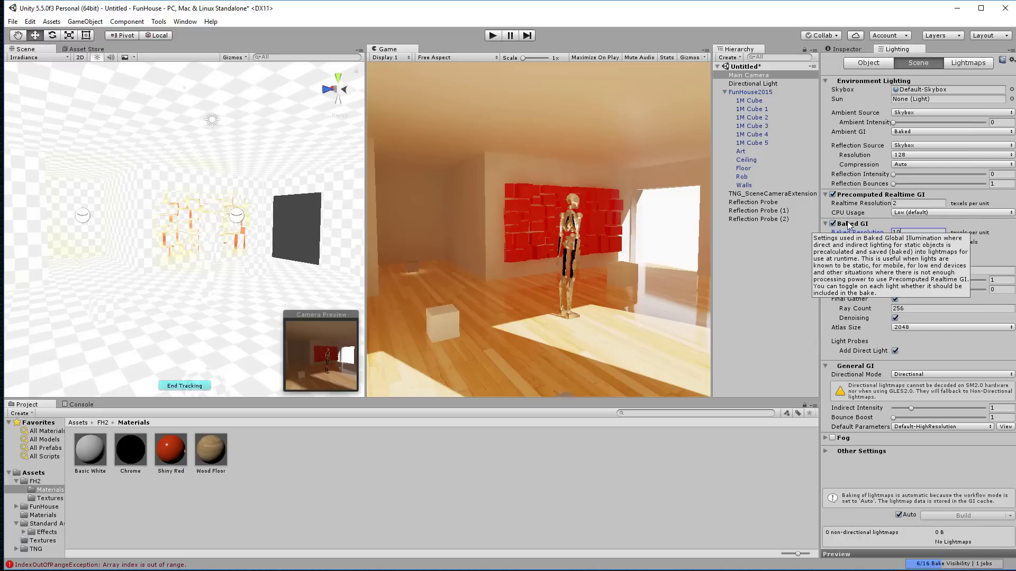
pyautogui.click(602, 498)
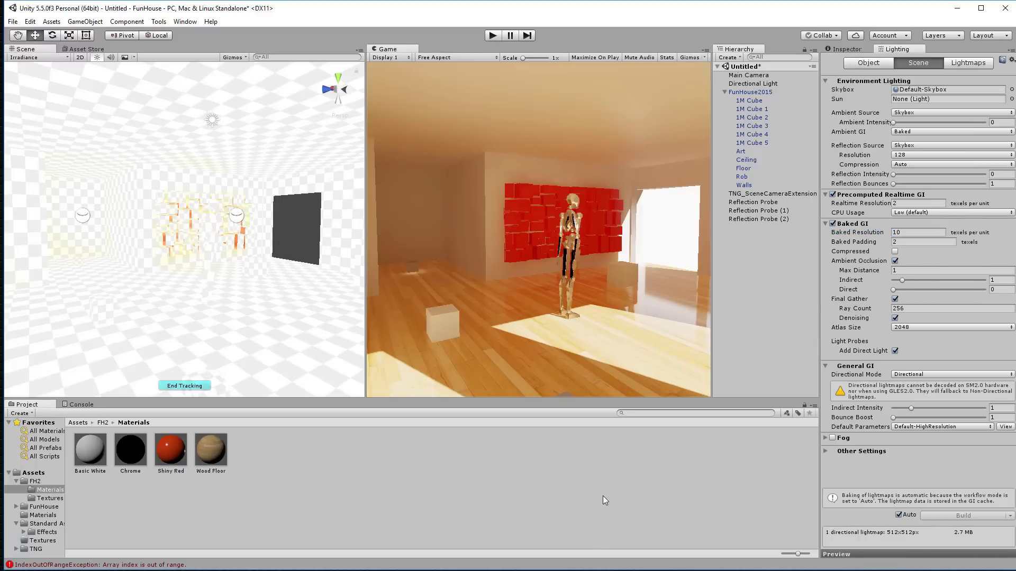
pyautogui.click(832, 195)
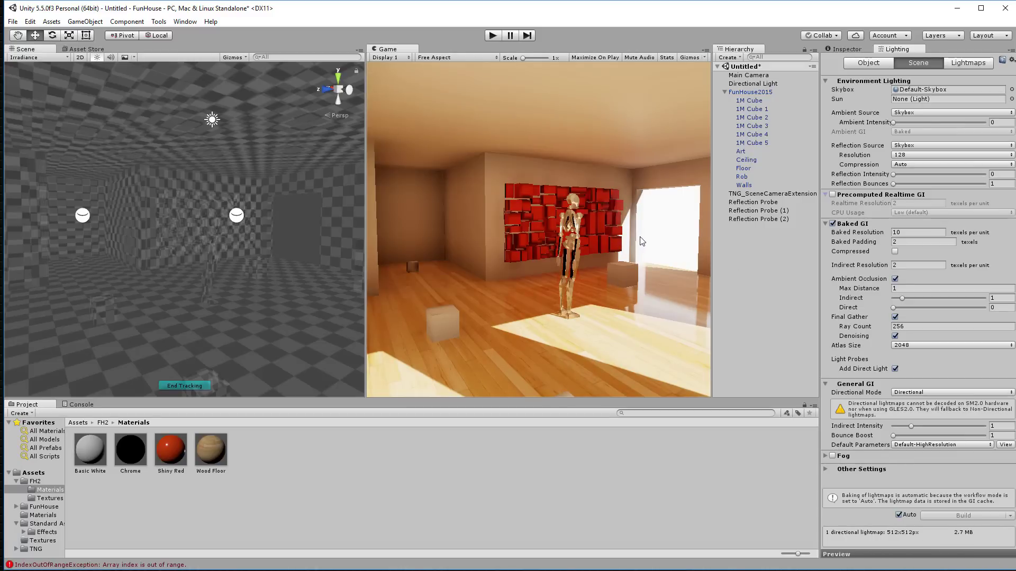
# Step: Orbit and zoom the Scene view close to the skeleton beside the red art wall
pyautogui.press('alt')
pyautogui.keyDown('alt'); pyautogui.moveTo(264, 218); pyautogui.dragTo(209, 213); pyautogui.keyUp('alt')
pyautogui.scroll(4, 206, 219)
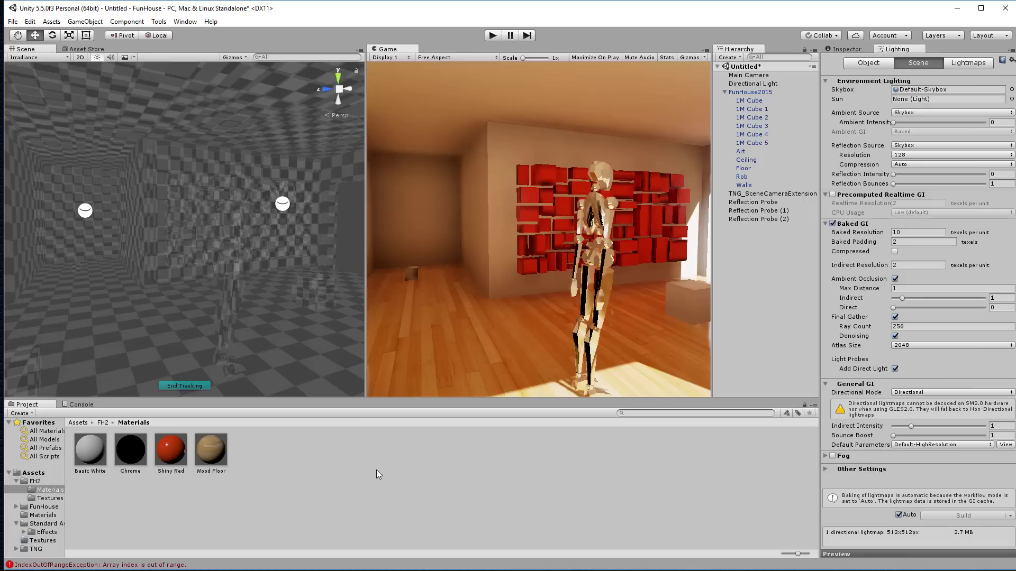
# Step: Return the Scene view to Shaded display and select the Art wall
pyautogui.click(46, 58)
pyautogui.click(44, 74)
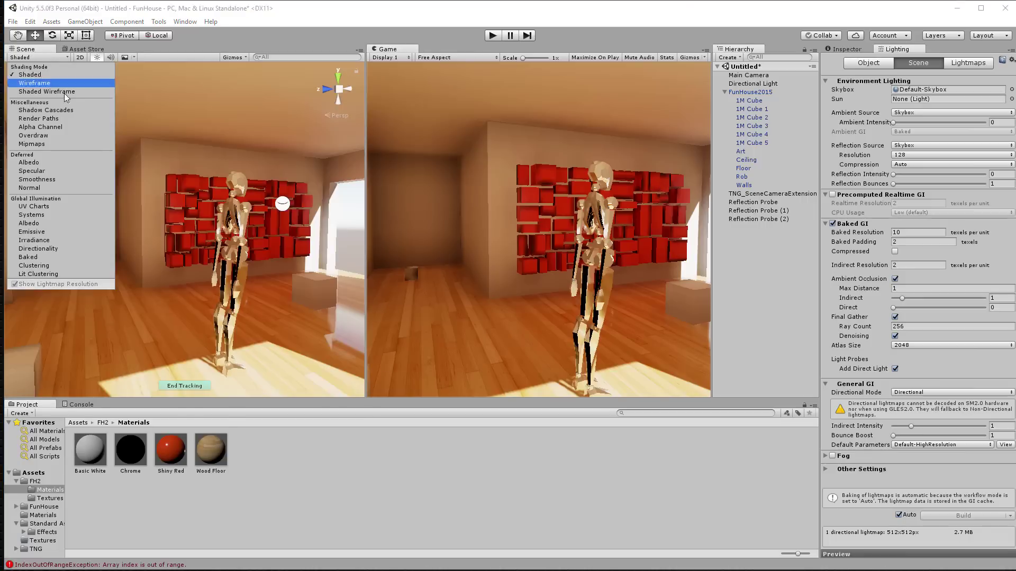
pyautogui.click(209, 197)
pyautogui.click(209, 198)
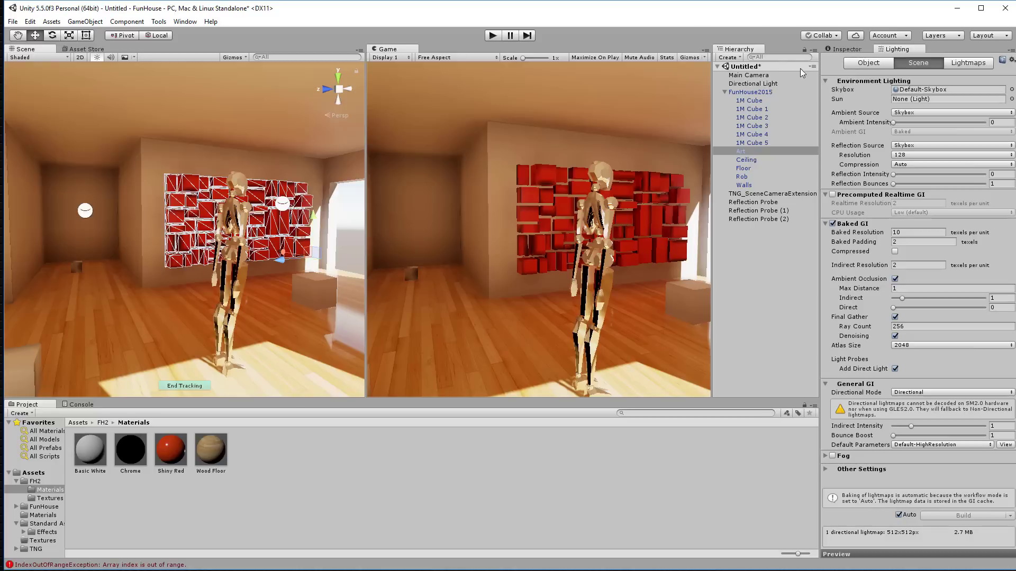
# Step: Enable Preserve UVs in the Art wall's Lighting Object settings
pyautogui.click(850, 48)
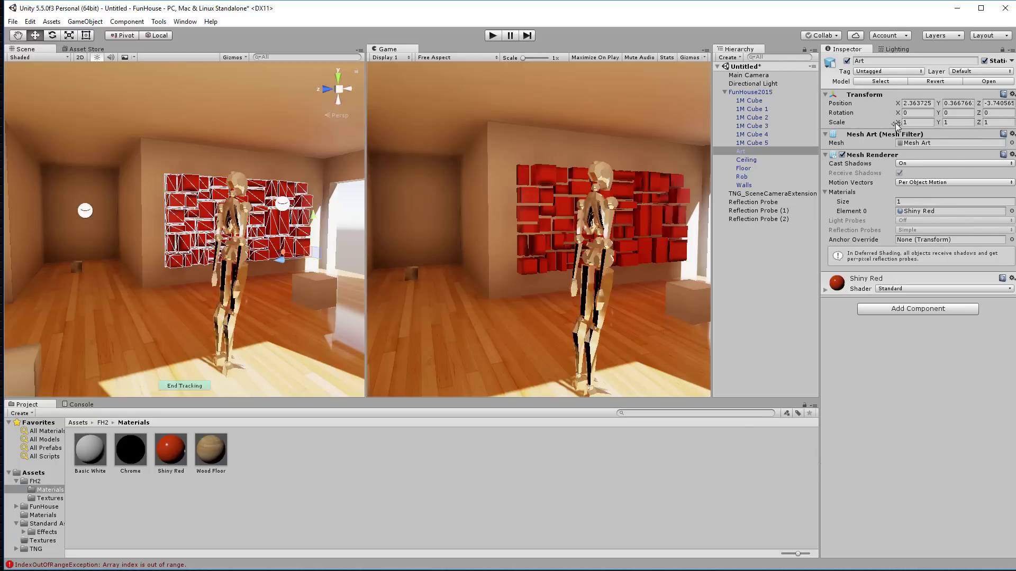
pyautogui.click(898, 48)
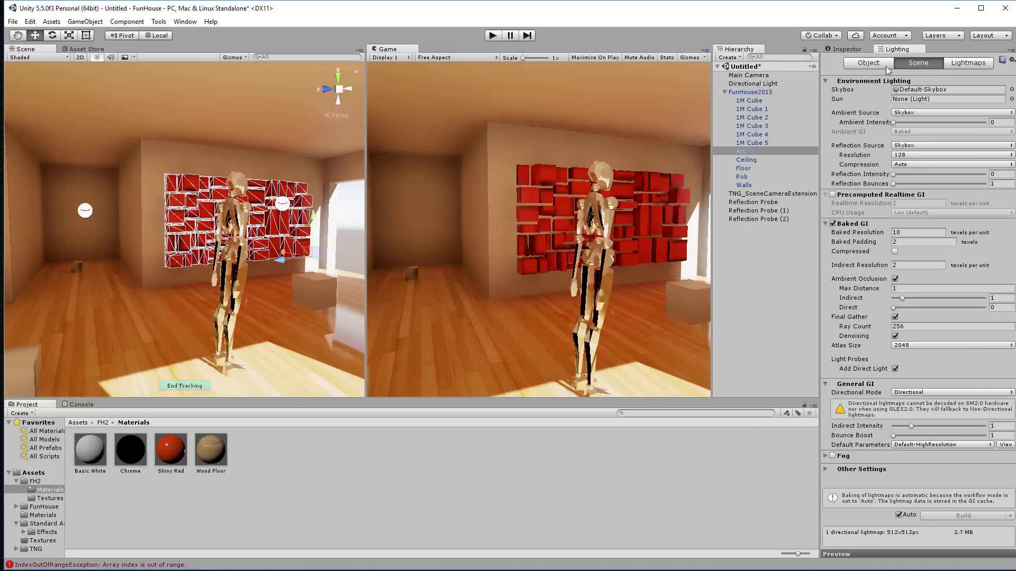
pyautogui.click(872, 63)
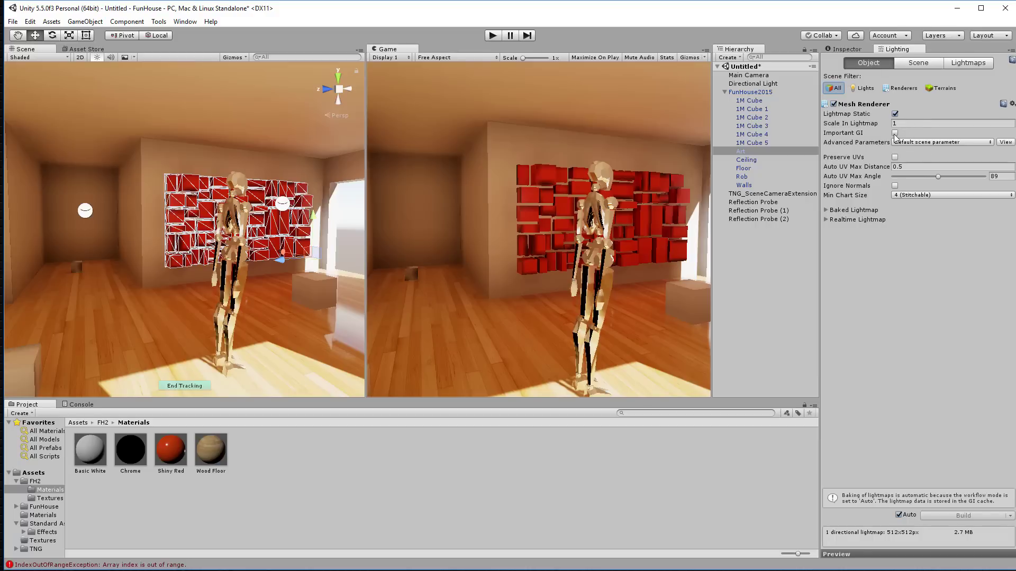
pyautogui.click(895, 157)
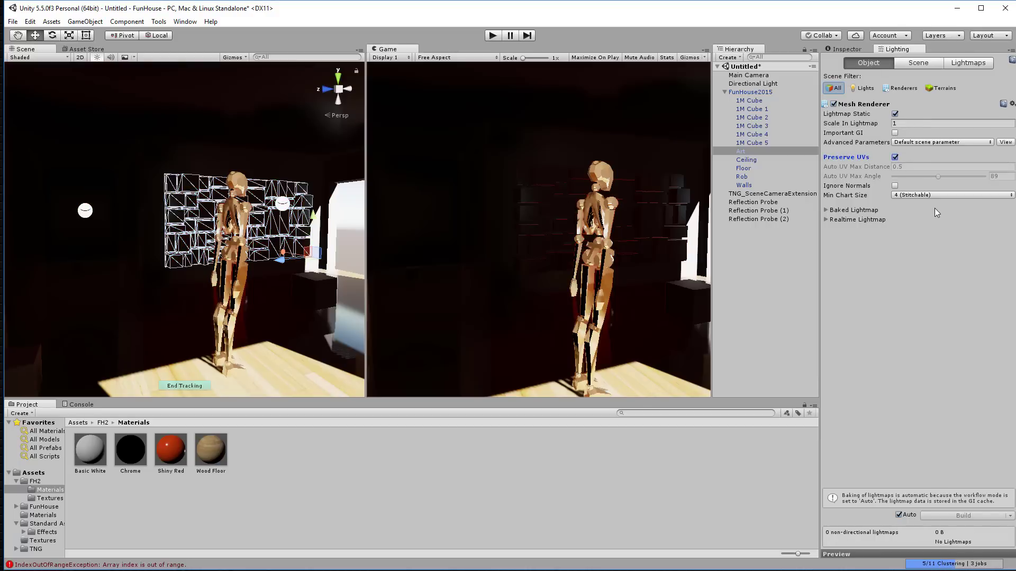
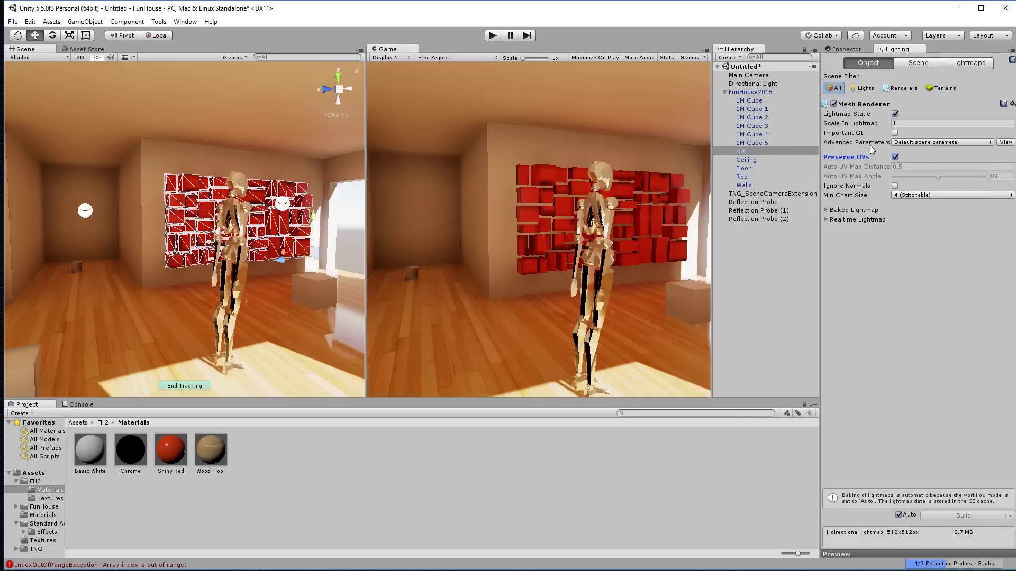
# Step: Set the Art wall's Scale In Lightmap to 2, then select 1M Cube in the Hierarchy
pyautogui.click(904, 120)
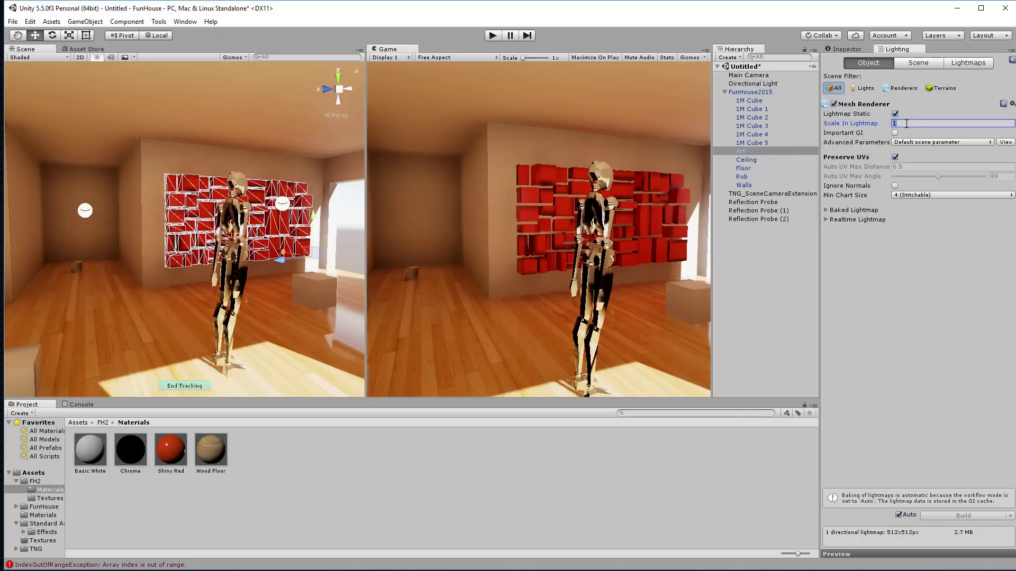
pyautogui.write('2')
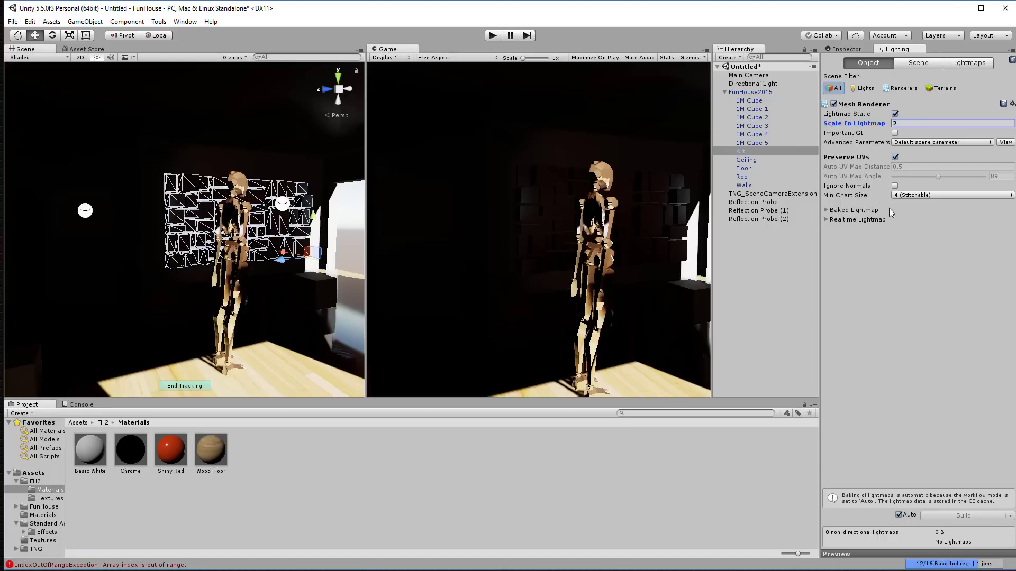
pyautogui.click(756, 102)
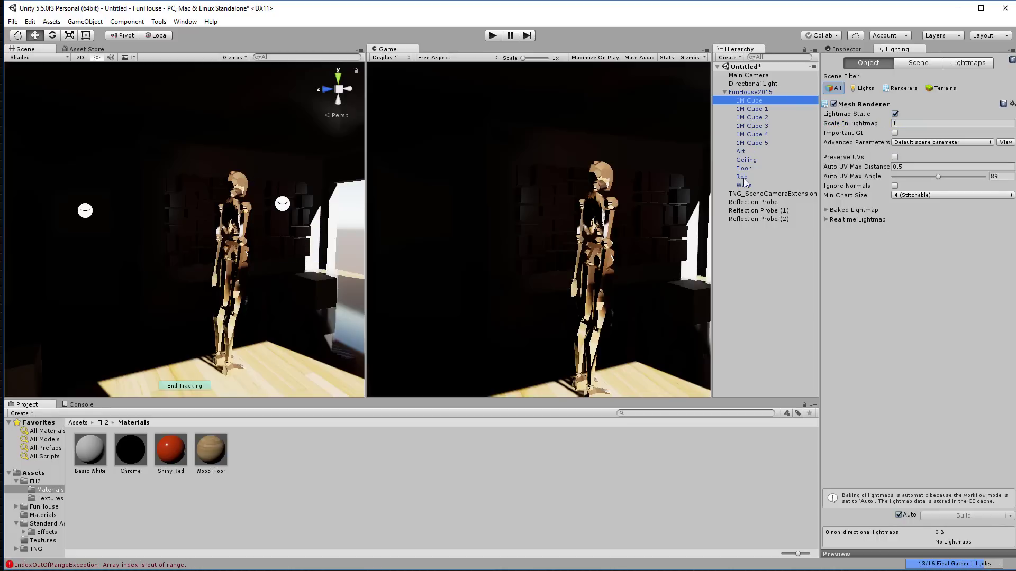
# Step: Give every object from 1M Cube to Walls lightmap scale 2 with Important GI and Preserve UVs
pyautogui.click(744, 185)
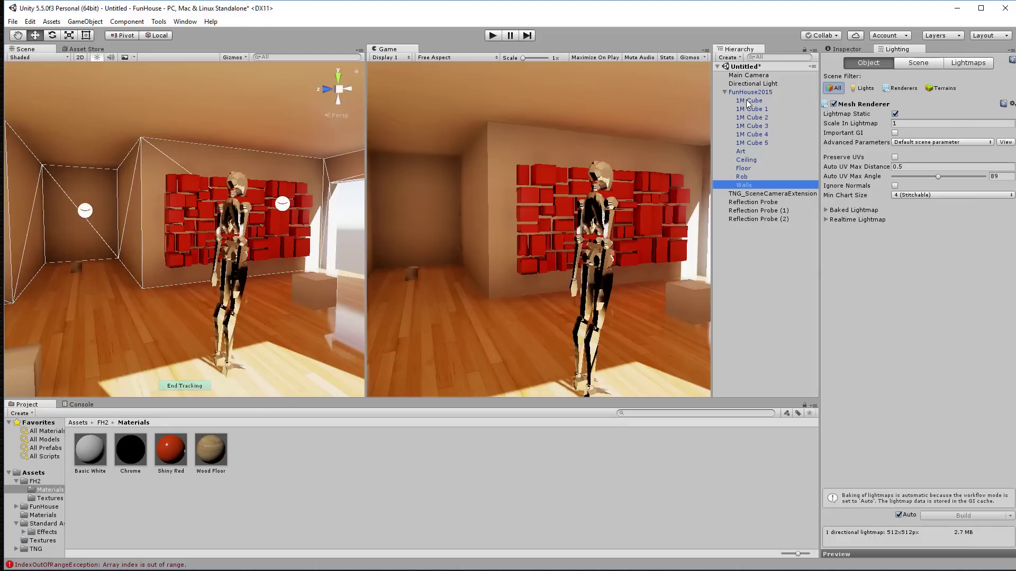
pyautogui.keyDown('shift'); pyautogui.click(748, 103); pyautogui.keyUp('shift')
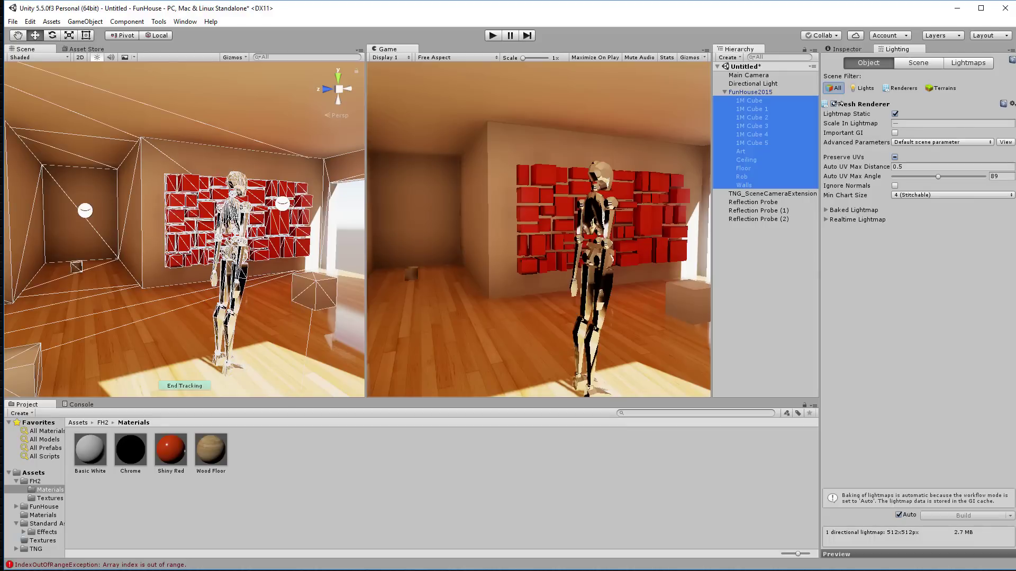
pyautogui.click(887, 124)
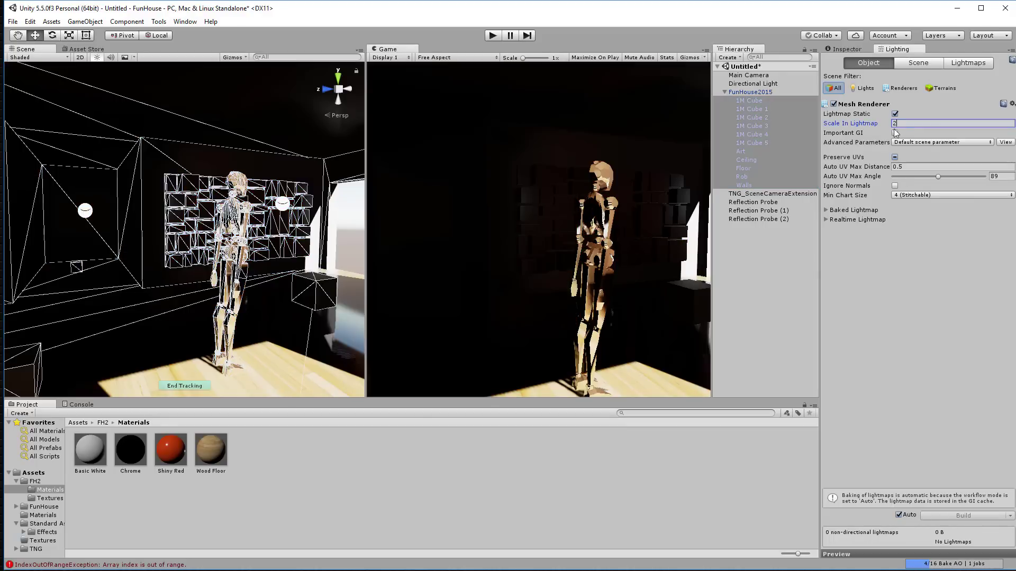
pyautogui.click(894, 133)
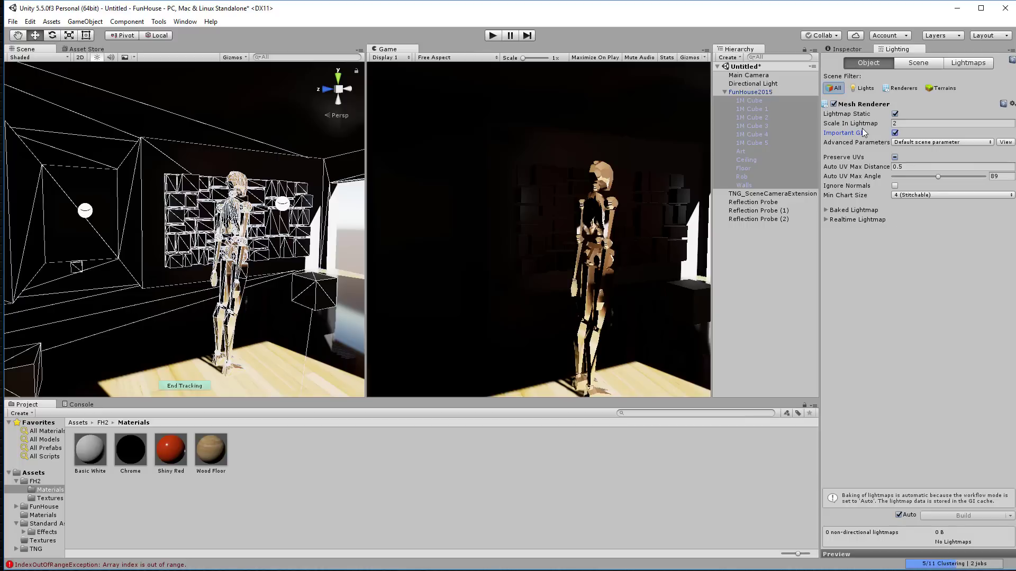
pyautogui.click(894, 157)
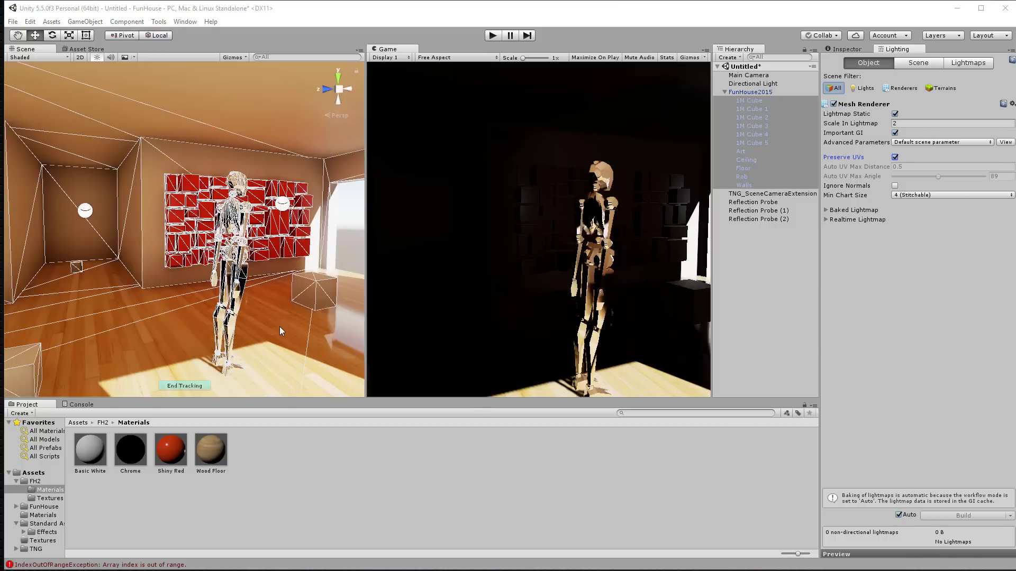
pyautogui.moveTo(279, 326)
pyautogui.mouseDown(button='right')
pyautogui.moveTo(104, 302)
pyautogui.moveTo(317, 320)
pyautogui.moveTo(251, 326)
pyautogui.moveTo(272, 324)
pyautogui.mouseUp(button='right')
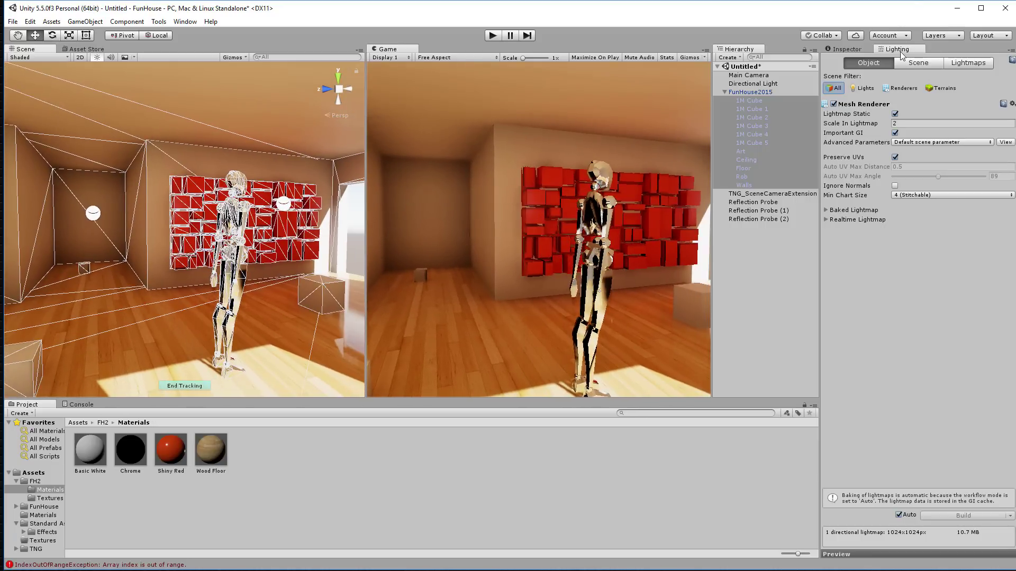
pyautogui.click(913, 64)
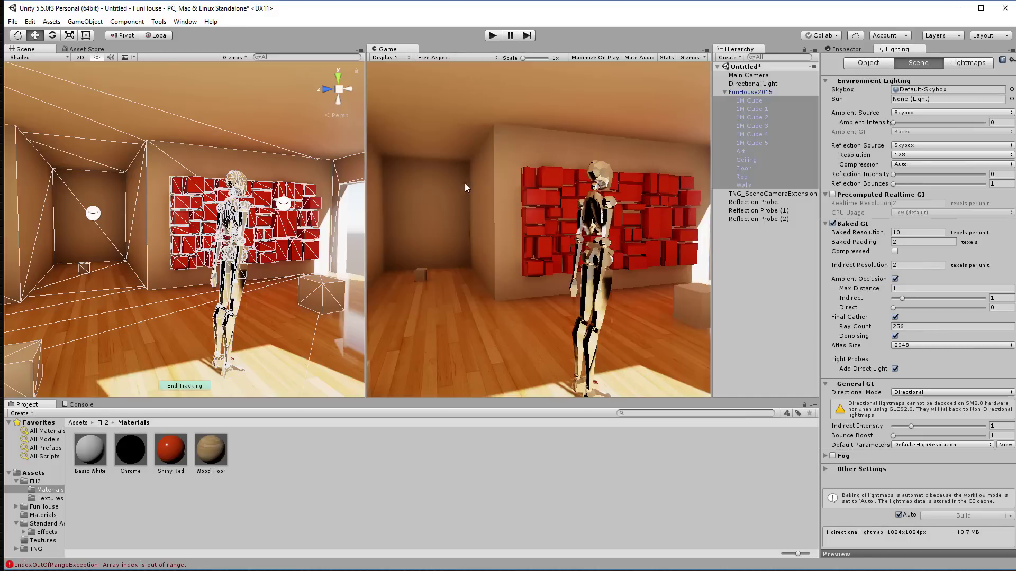
# Step: Try Baked Resolution 40, inspect the figure, then settle on 2 texels per unit
pyautogui.click(919, 231)
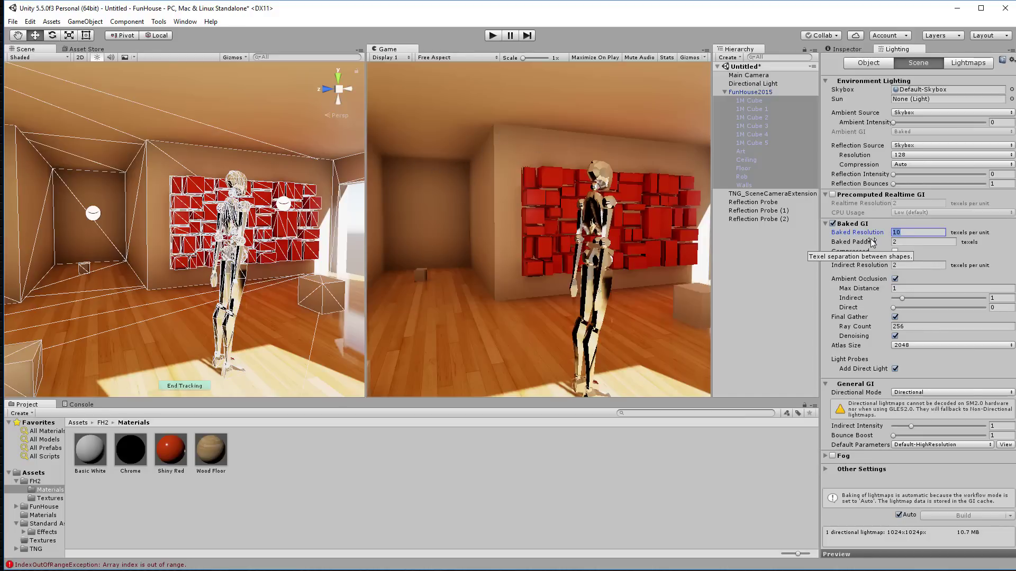
pyautogui.write('40')
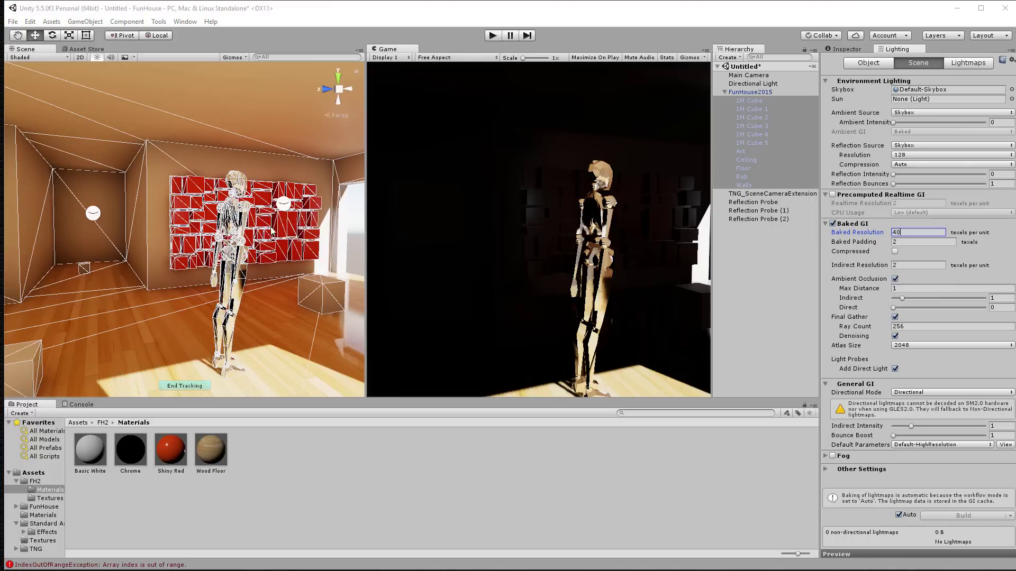
pyautogui.moveTo(287, 234); pyautogui.dragTo(251, 232, button='right')
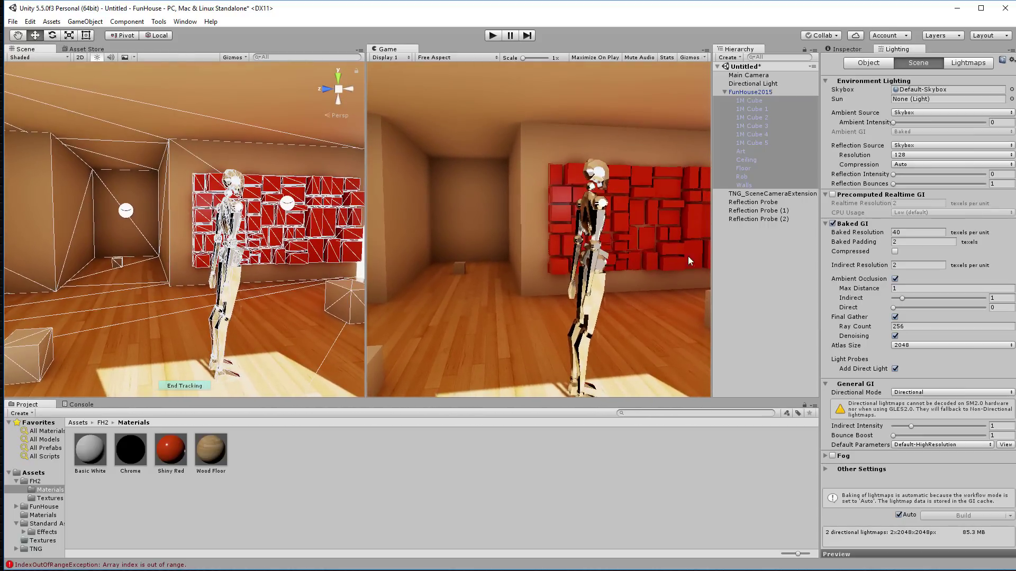
pyautogui.click(903, 231)
pyautogui.write('2')
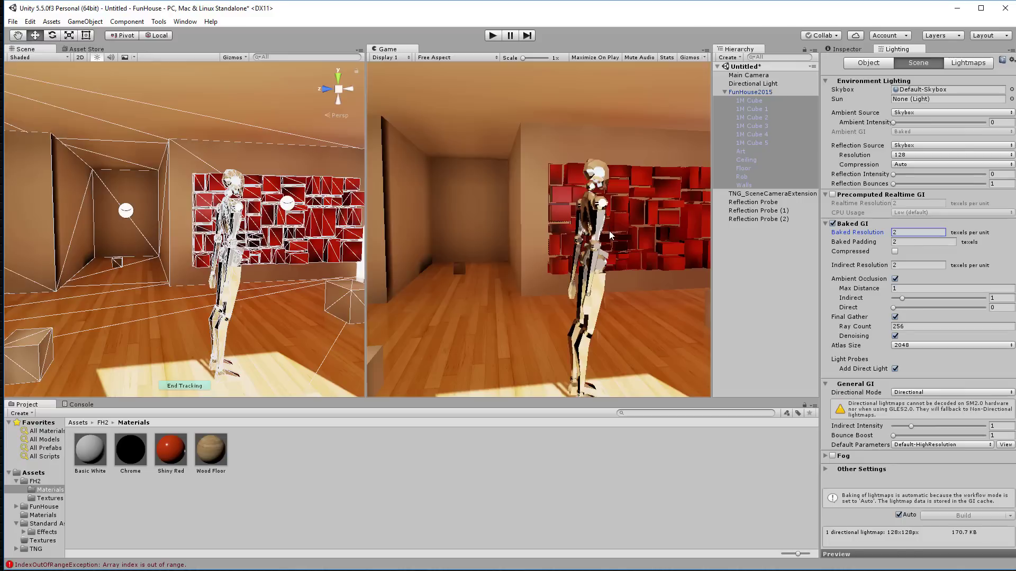
pyautogui.keyDown('alt'); pyautogui.moveTo(263, 210); pyautogui.dragTo(242, 208); pyautogui.keyUp('alt')
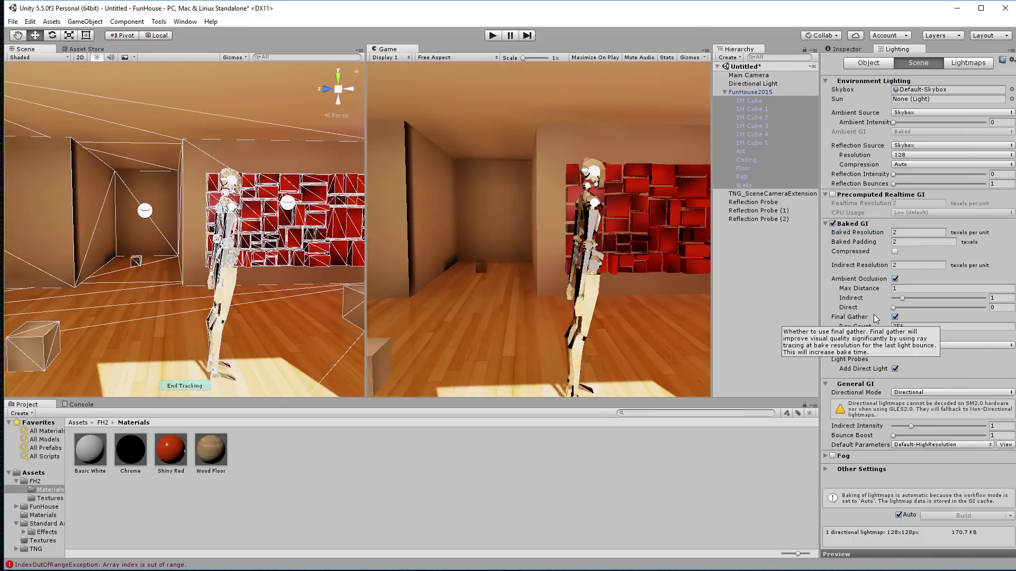
# Step: Compare the Main Camera's Tonemapping Color Grading on and off, leave it off, and select Directional Light
pyautogui.click(747, 75)
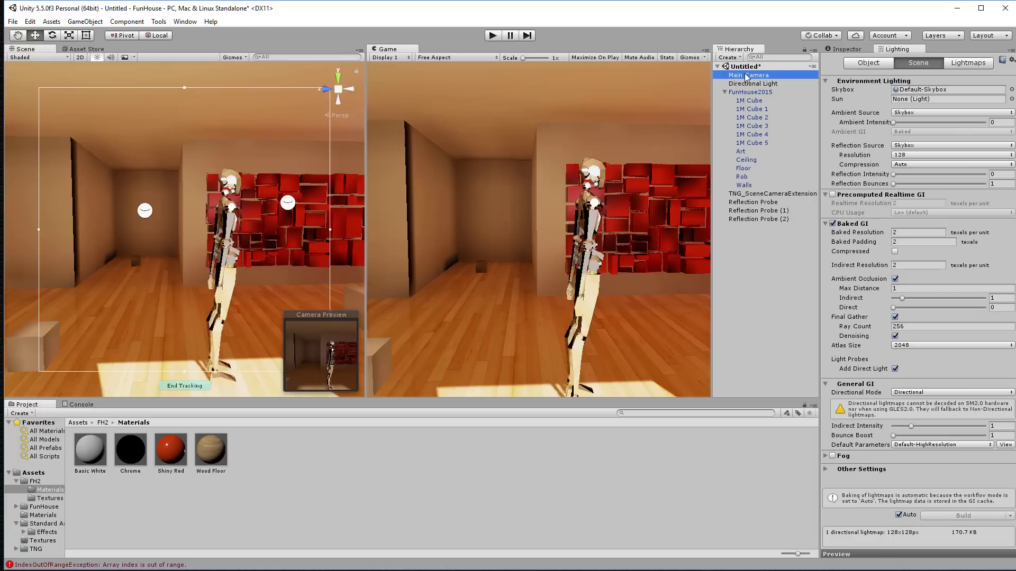
pyautogui.click(846, 50)
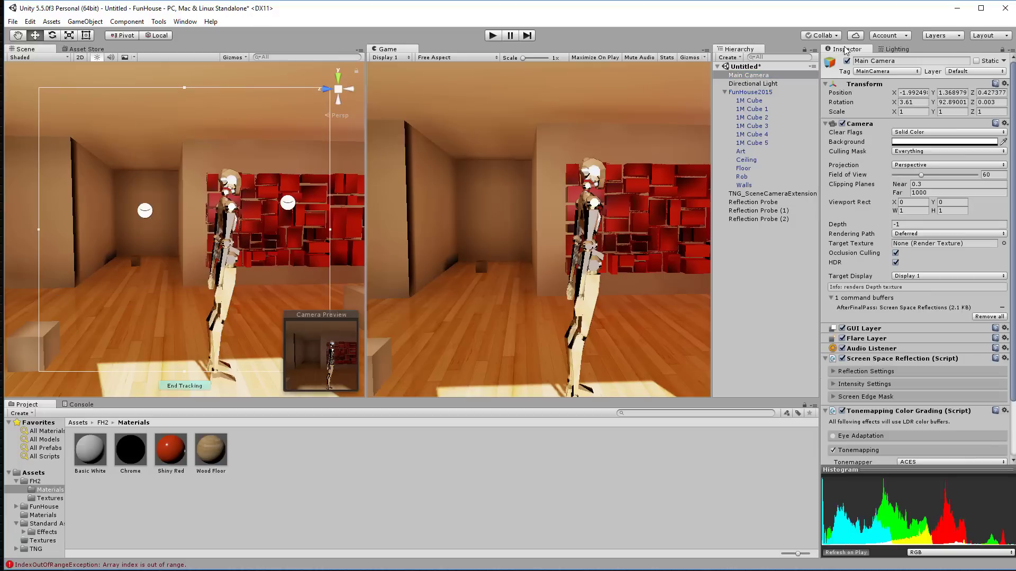
pyautogui.click(842, 412)
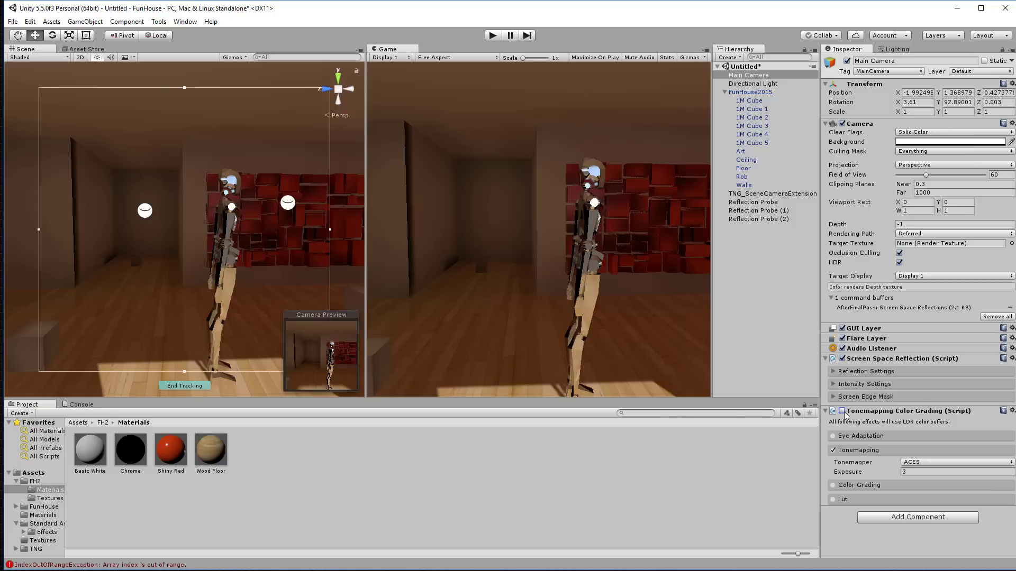
pyautogui.click(842, 411)
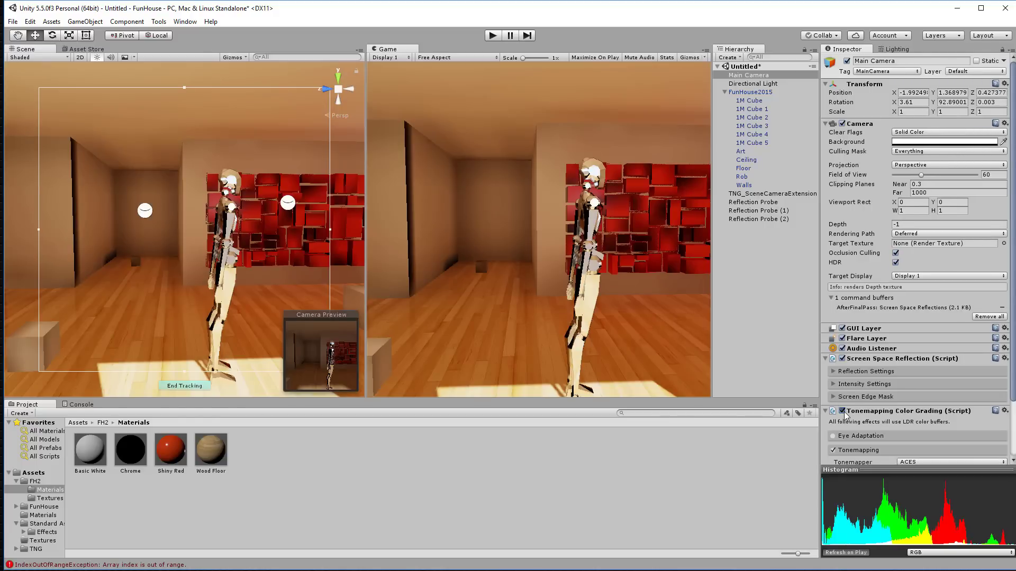
pyautogui.click(842, 412)
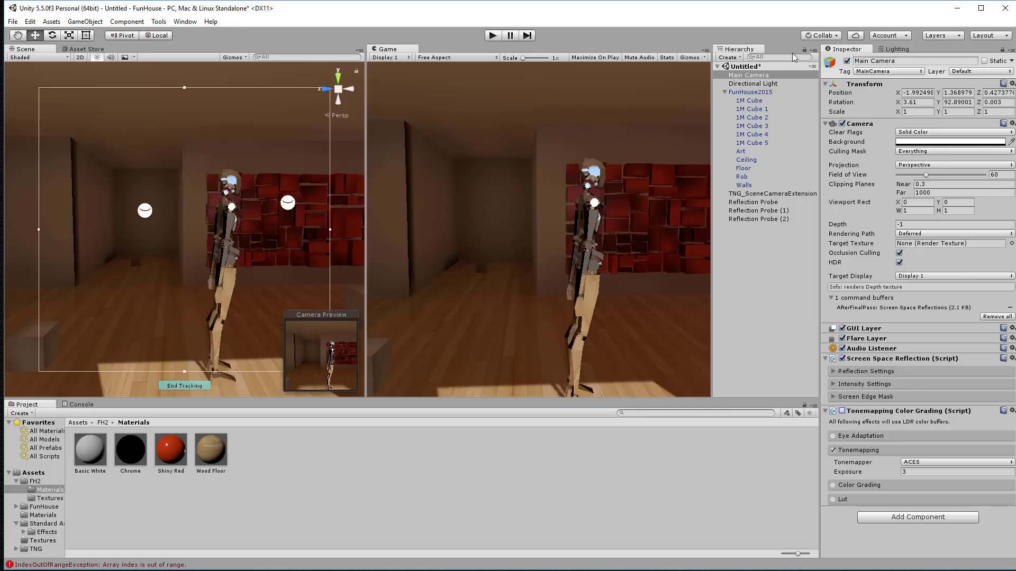
pyautogui.click(753, 85)
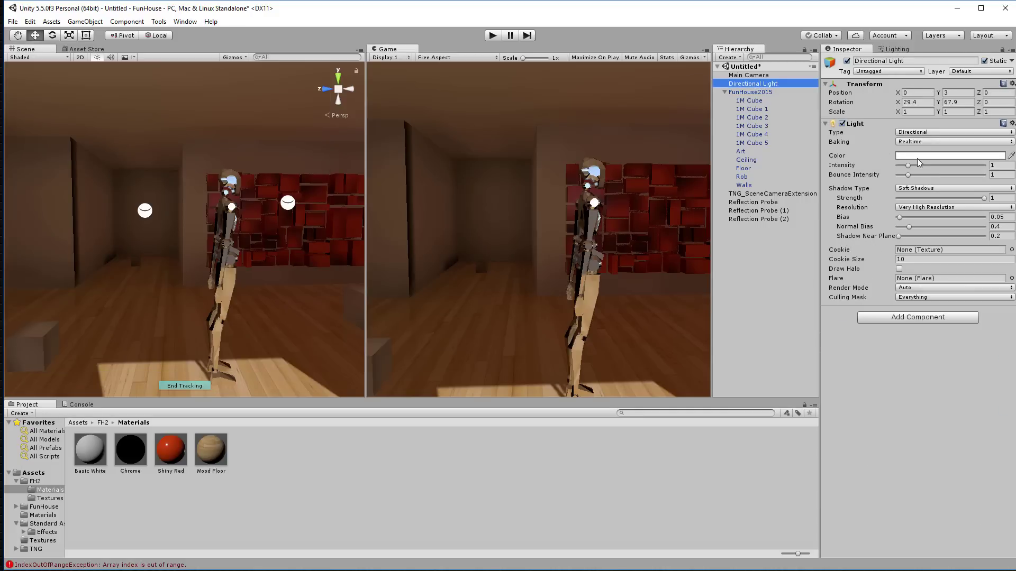
# Step: Set the Directional Light's Intensity to 1.5 and return to the Lighting Scene settings
pyautogui.click(993, 166)
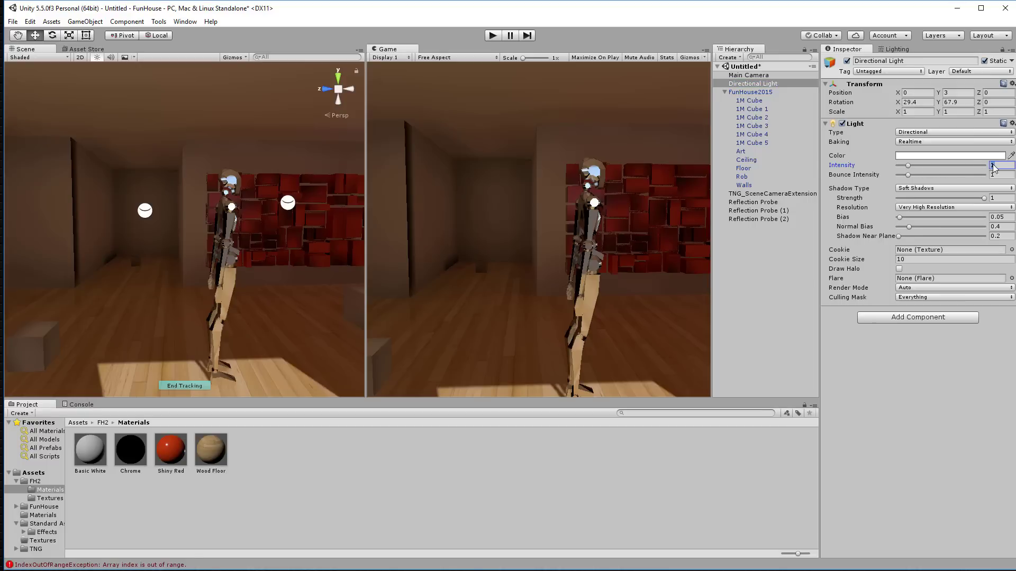
pyautogui.write('1.5')
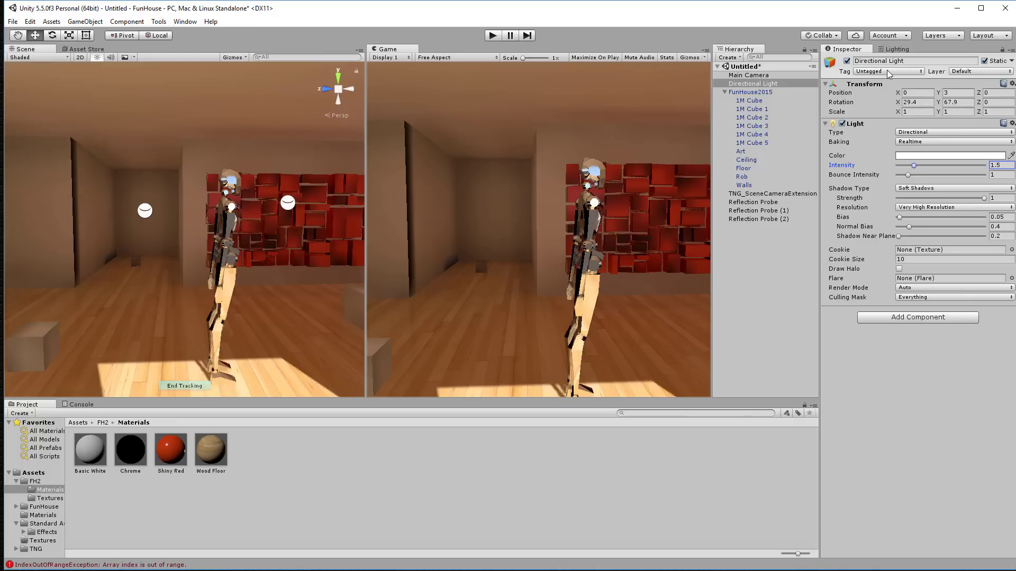
pyautogui.click(894, 49)
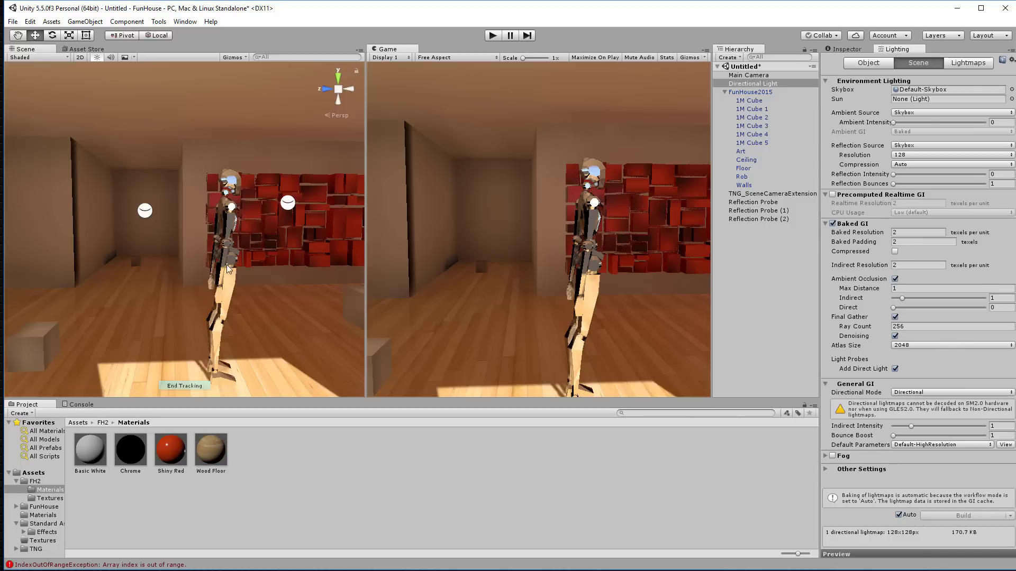
# Step: Orbit around the figure toward the bright windows and revisit the Baked GI settings
pyautogui.keyDown('alt'); pyautogui.moveTo(194, 265); pyautogui.dragTo(1015, 248); pyautogui.keyUp('alt')
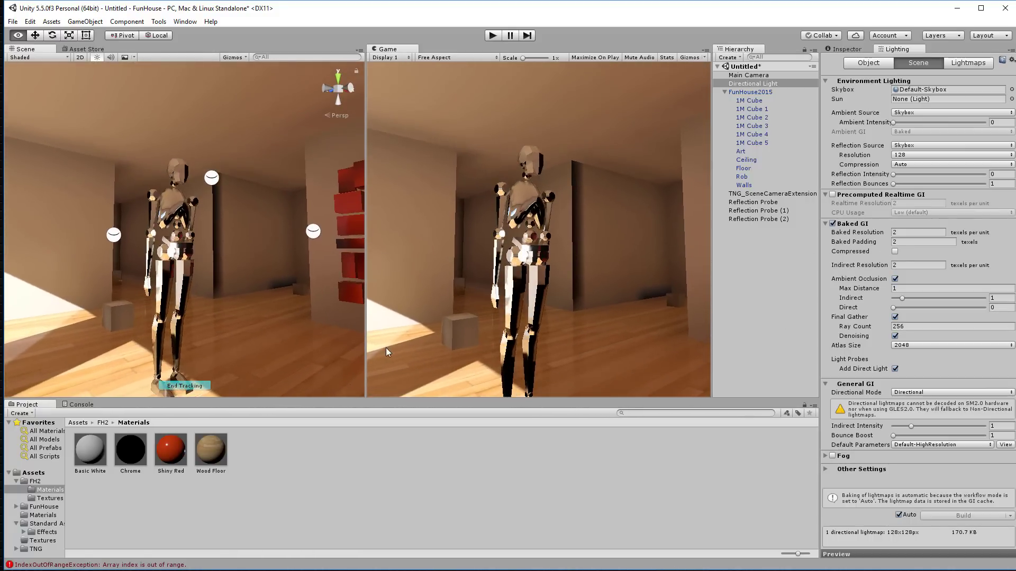
pyautogui.keyDown('alt'); pyautogui.moveTo(279, 291); pyautogui.dragTo(0, 311); pyautogui.keyUp('alt')
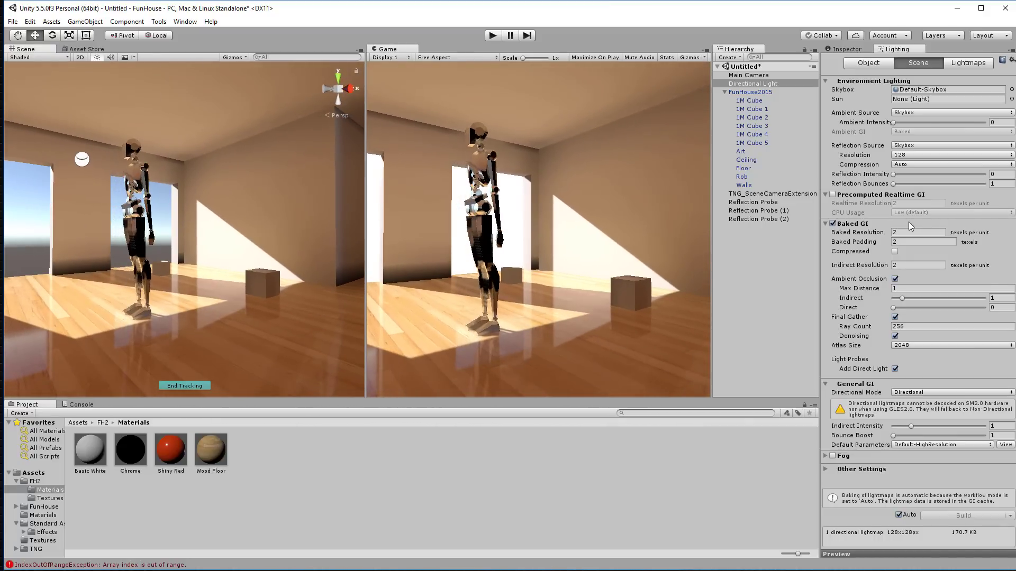
pyautogui.click(889, 234)
pyautogui.click(993, 225)
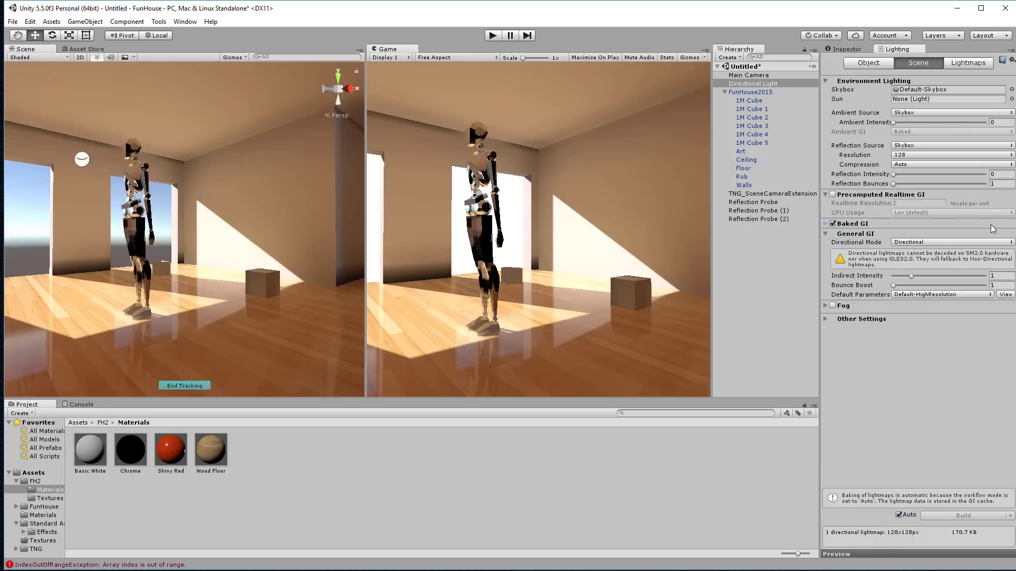
pyautogui.click(880, 225)
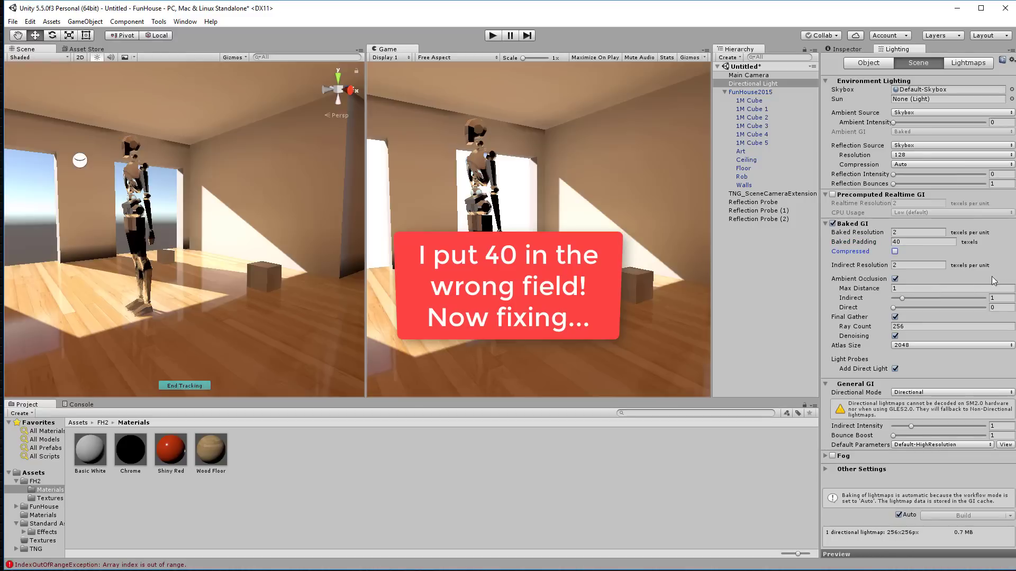
# Step: Toggle Auto baking and set Baked Padding to 2 and Baked Resolution to 40
pyautogui.click(898, 515)
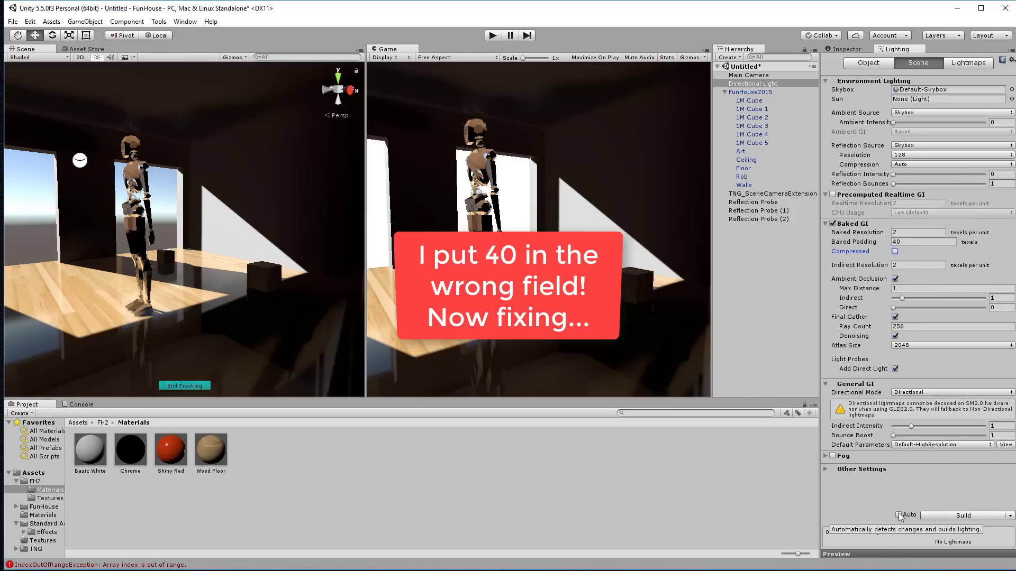
pyautogui.click(899, 516)
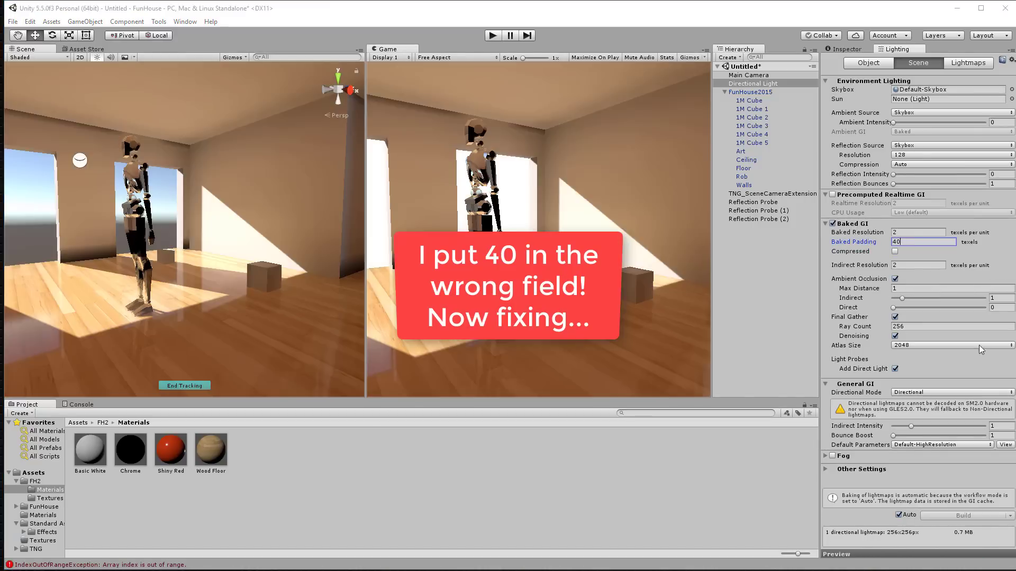
pyautogui.write('2')
pyautogui.click(870, 233)
pyautogui.write('40')
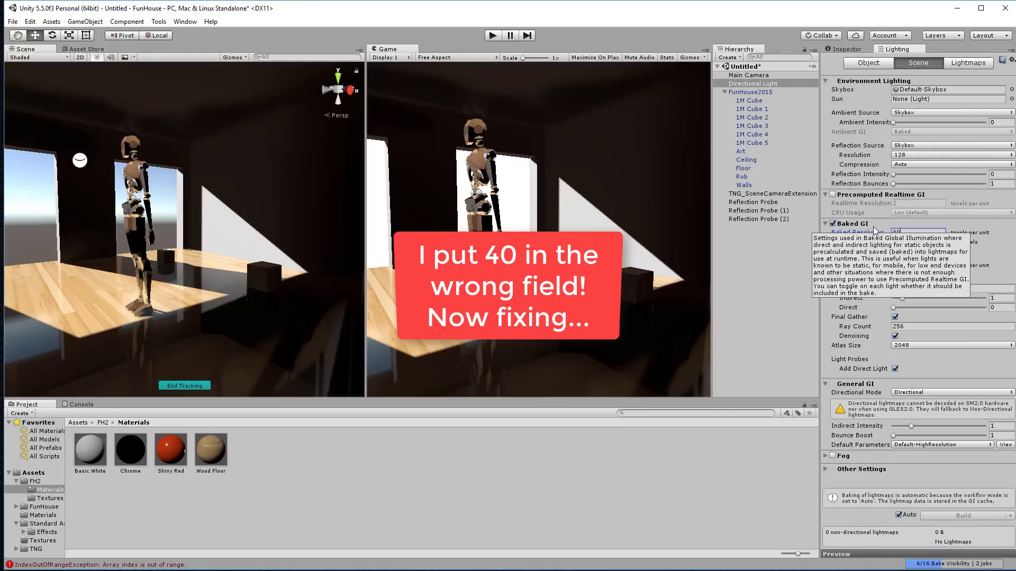
# Step: Clear the old baked lighting data without saving the scene and re-enable Auto baking
pyautogui.click(898, 515)
pyautogui.click(952, 516)
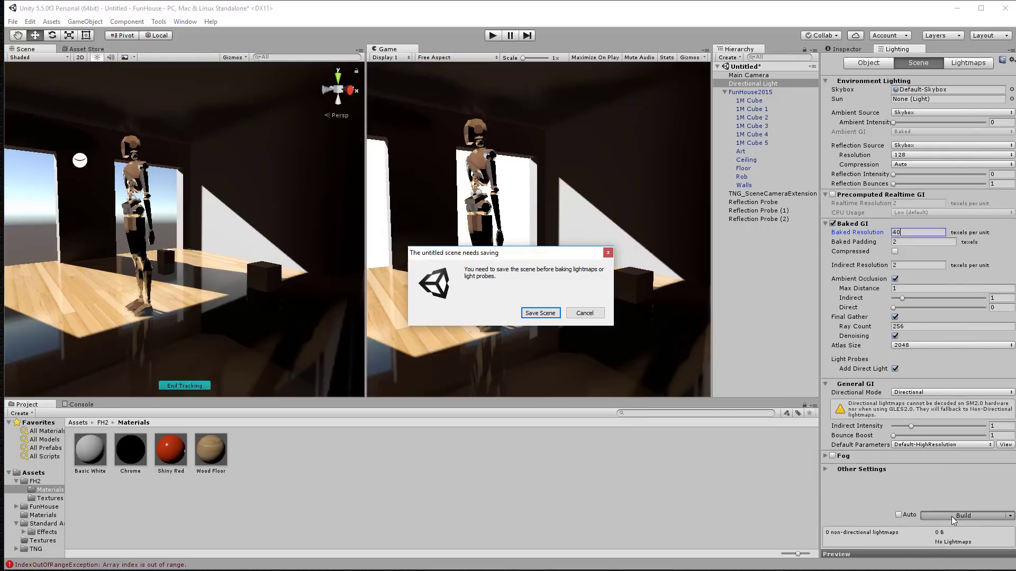
pyautogui.click(585, 312)
pyautogui.click(1010, 516)
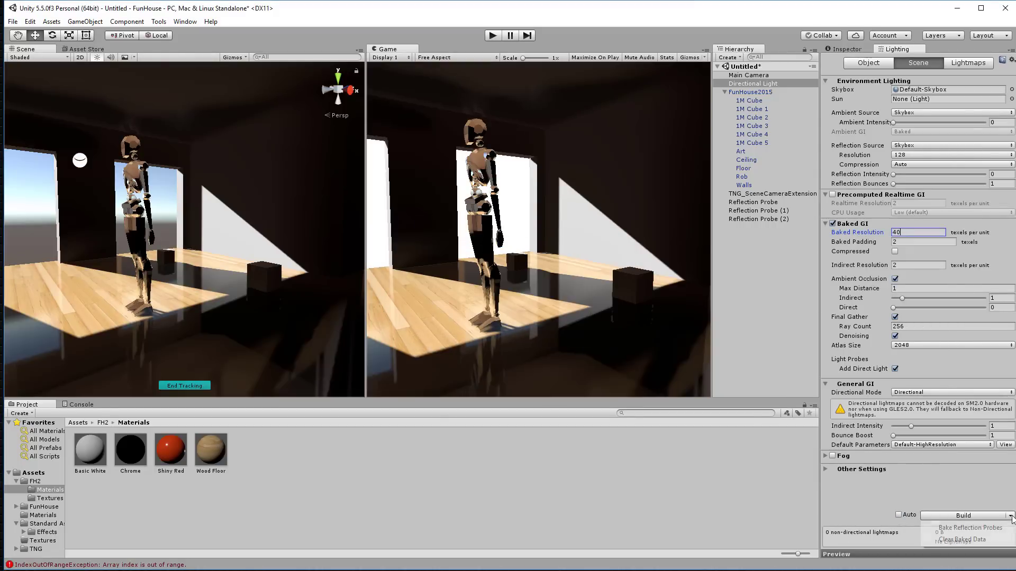
pyautogui.click(989, 539)
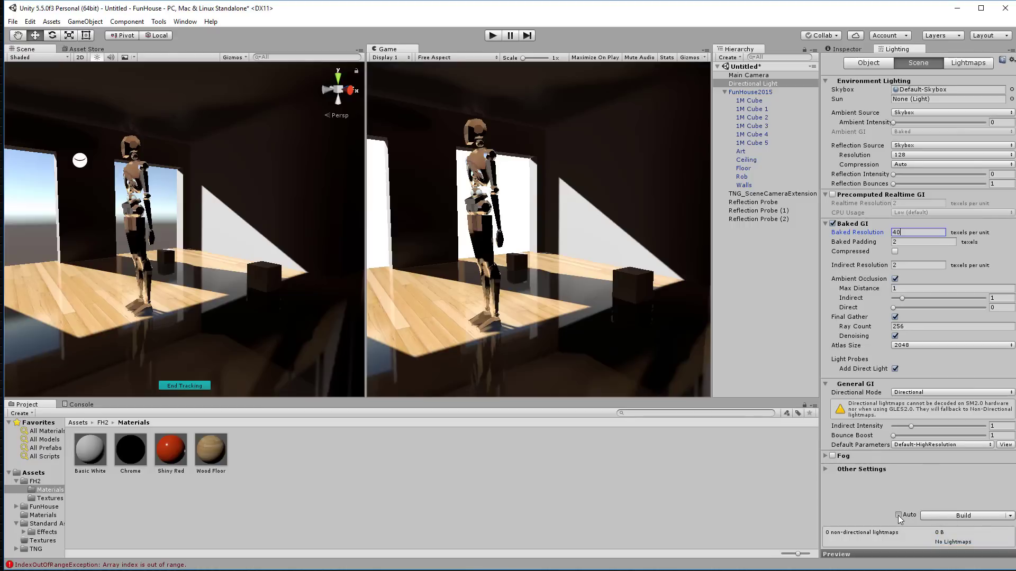
pyautogui.click(898, 515)
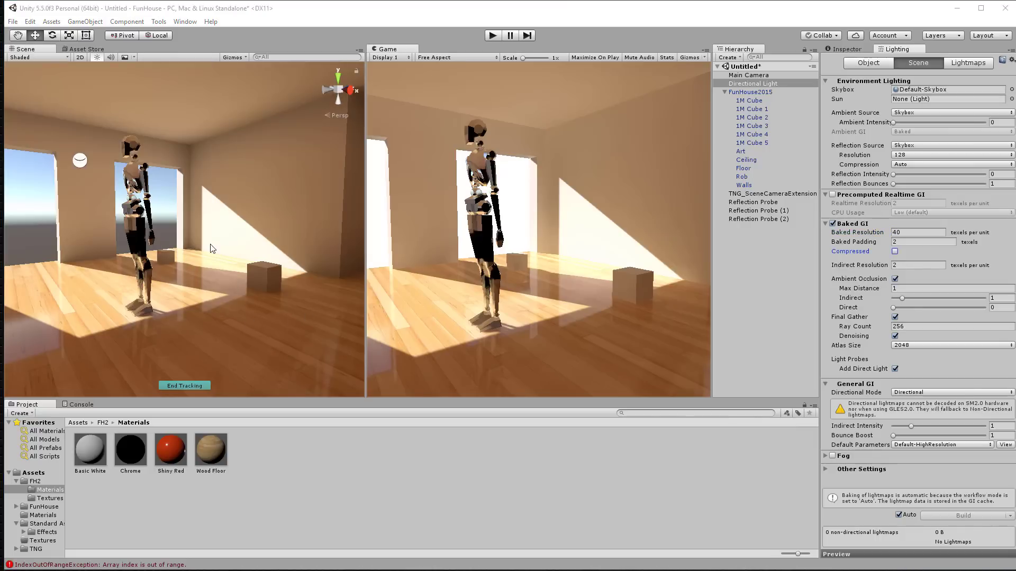
pyautogui.keyDown('alt'); pyautogui.moveTo(211, 246); pyautogui.dragTo(304, 212); pyautogui.keyUp('alt')
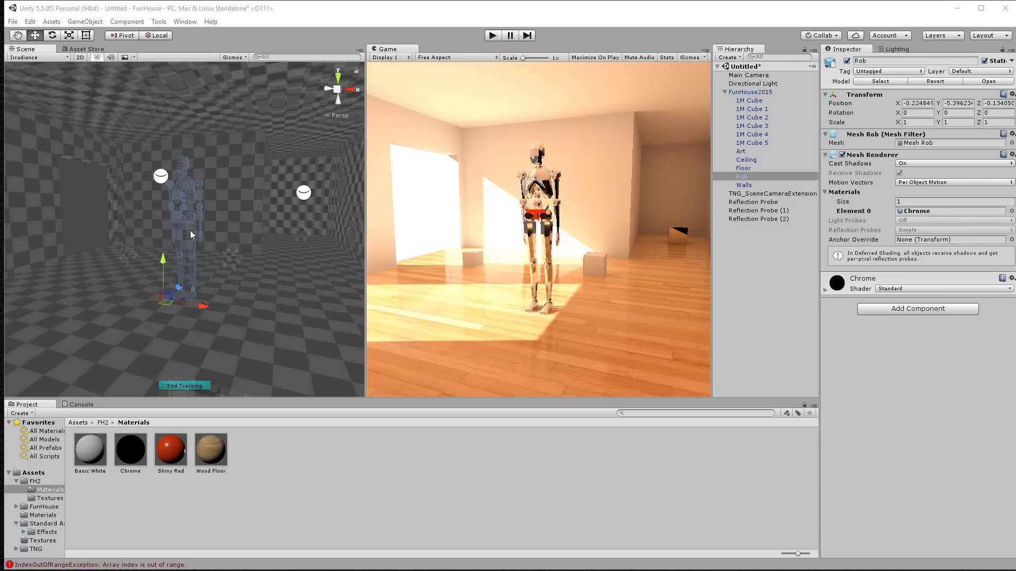
# Step: Check the 20 texels-per-unit bake into one 2048×2048 lightmap and widen the Game view
pyautogui.keyDown('alt'); pyautogui.moveTo(189, 230); pyautogui.dragTo(364, 224); pyautogui.keyUp('alt')
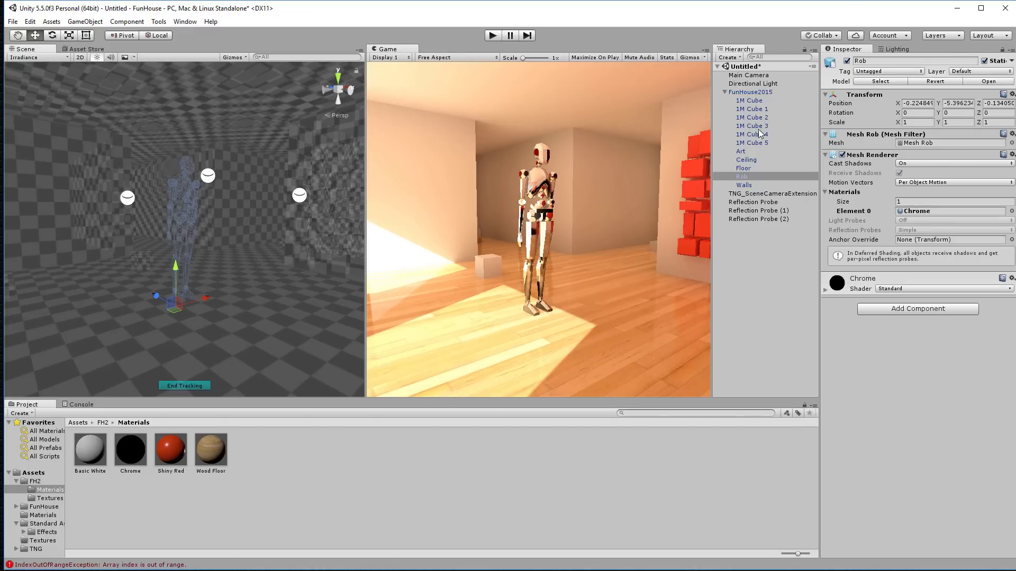
pyautogui.click(748, 83)
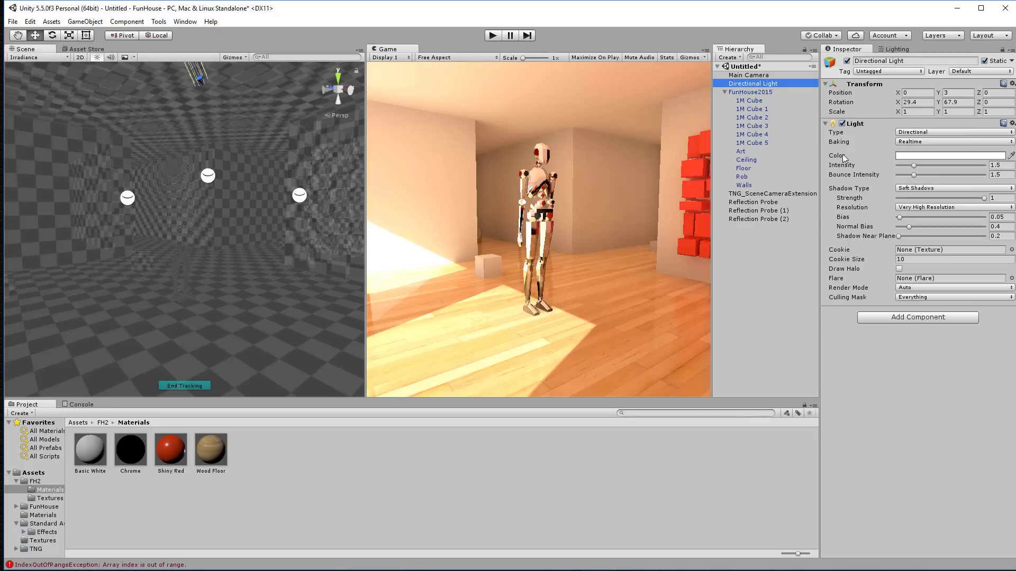
pyautogui.click(896, 50)
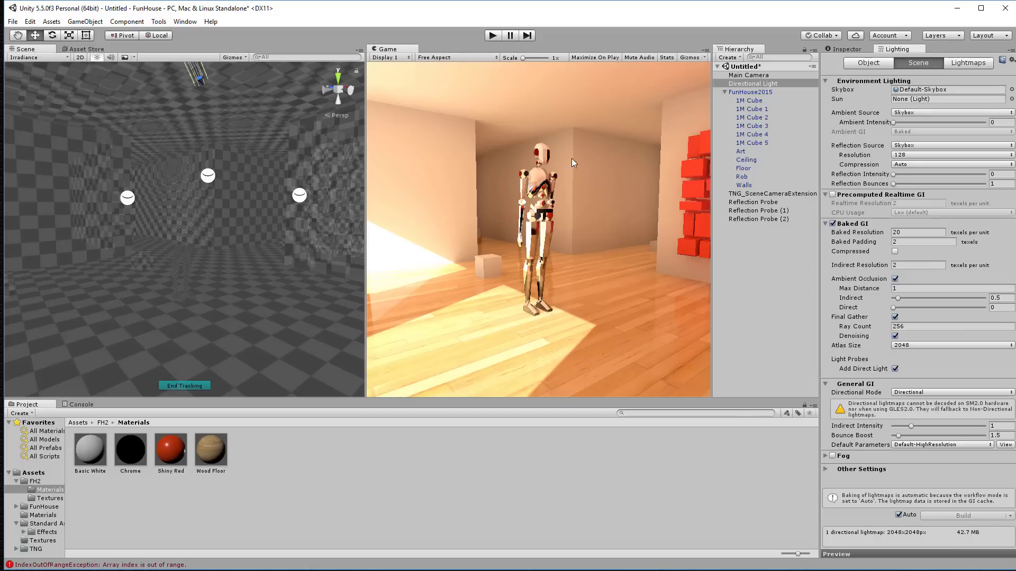
pyautogui.press('alt')
pyautogui.keyDown('alt'); pyautogui.moveTo(272, 236); pyautogui.dragTo(312, 197); pyautogui.keyUp('alt')
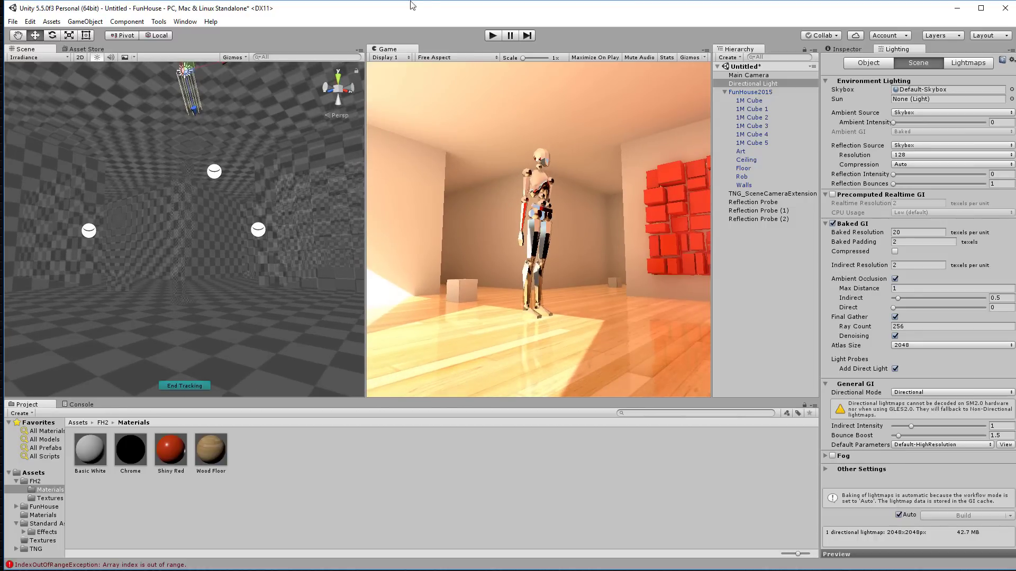
pyautogui.moveTo(365, 157); pyautogui.dragTo(333, 157)
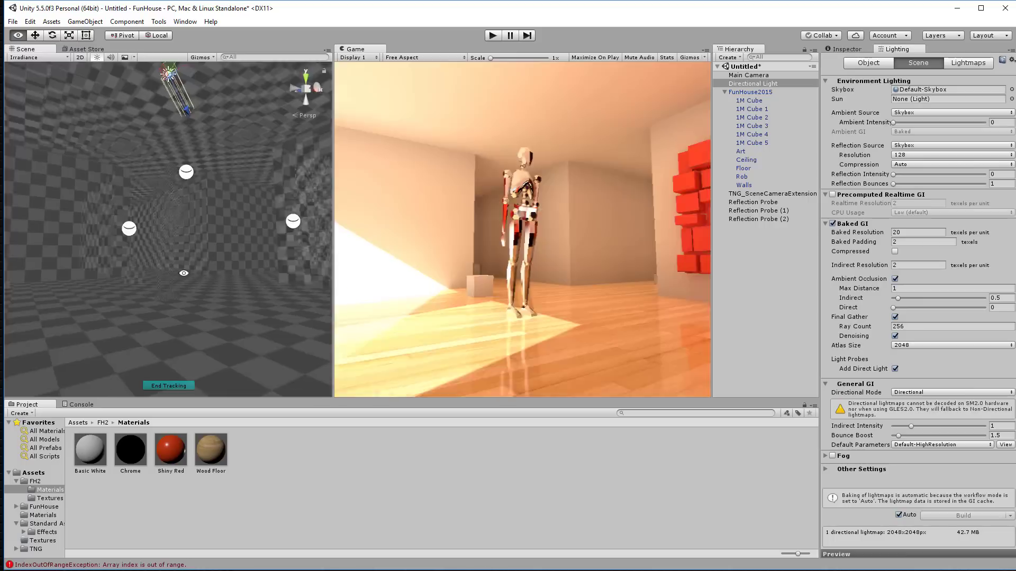
pyautogui.keyDown('alt'); pyautogui.moveTo(725, 151); pyautogui.dragTo(608, 142); pyautogui.keyUp('alt')
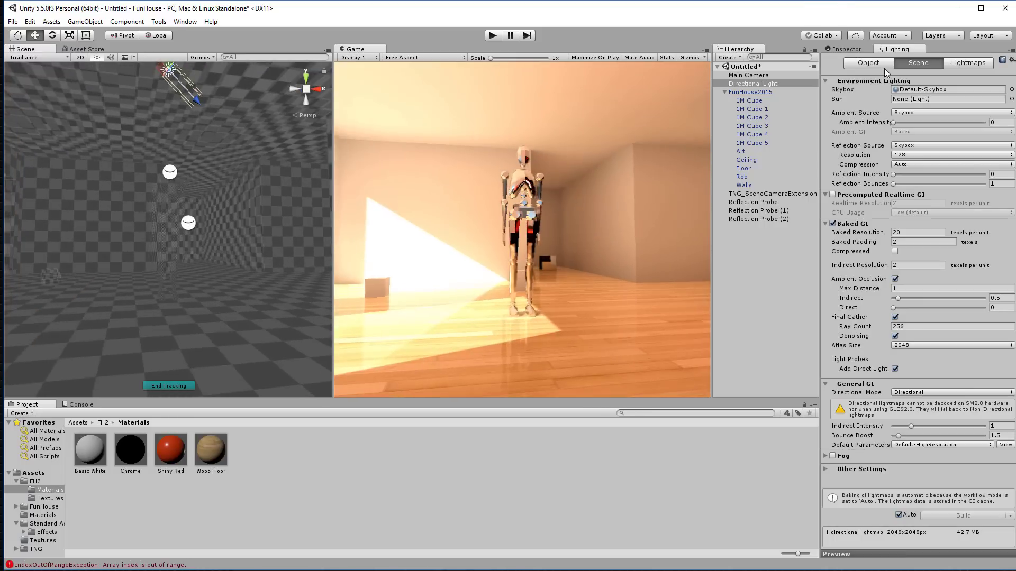
pyautogui.click(847, 50)
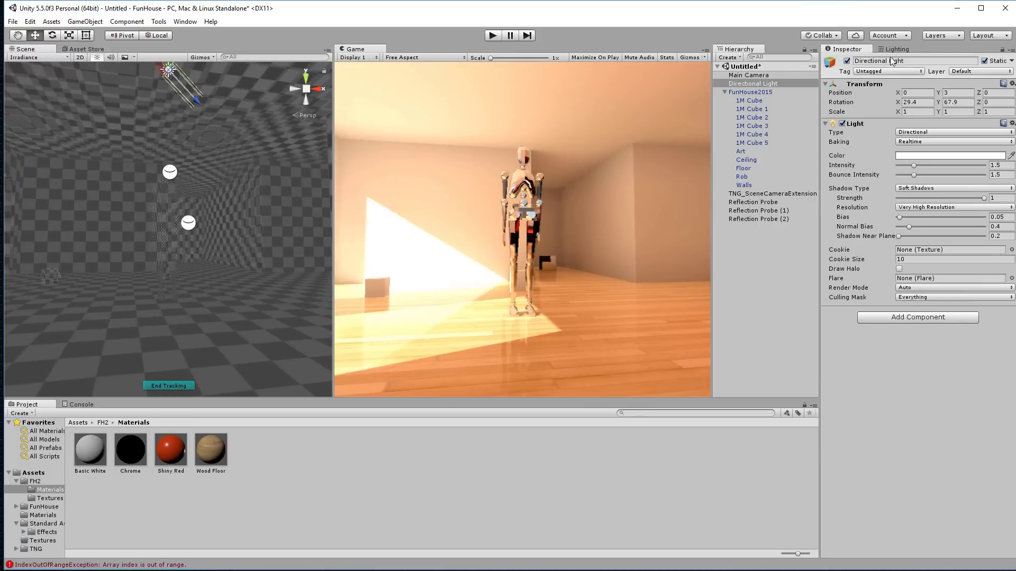
pyautogui.click(766, 75)
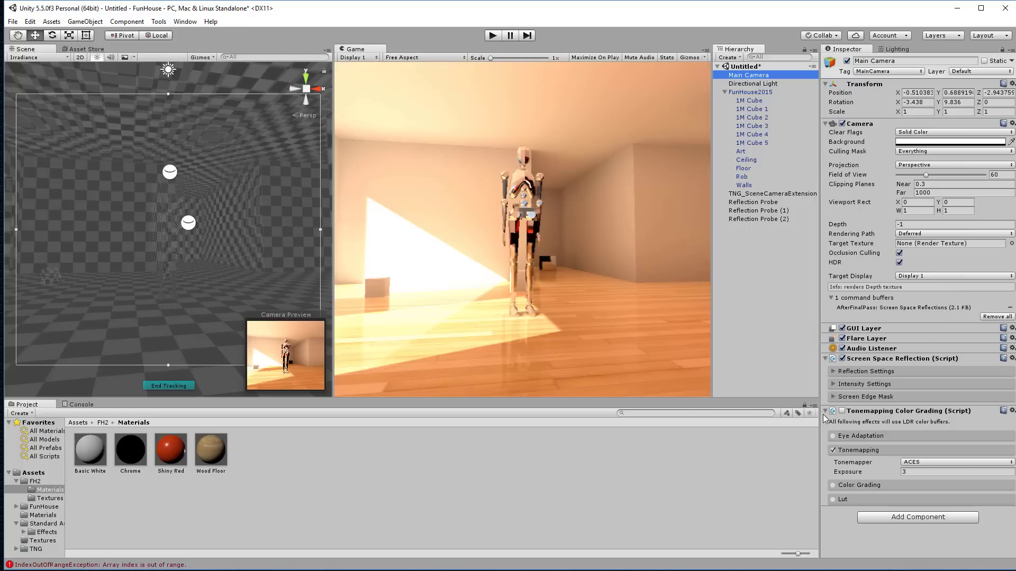
# Step: Turn Tonemapping Color Grading back on at exposure 0.78 and draw the Scene view in Wireframe
pyautogui.click(842, 411)
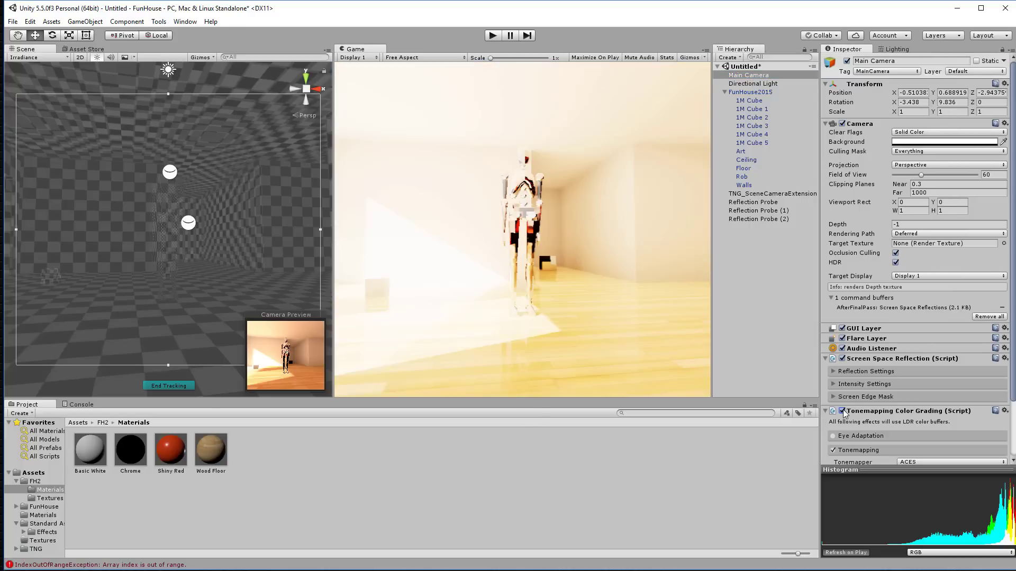
pyautogui.scroll(-3, 881, 426)
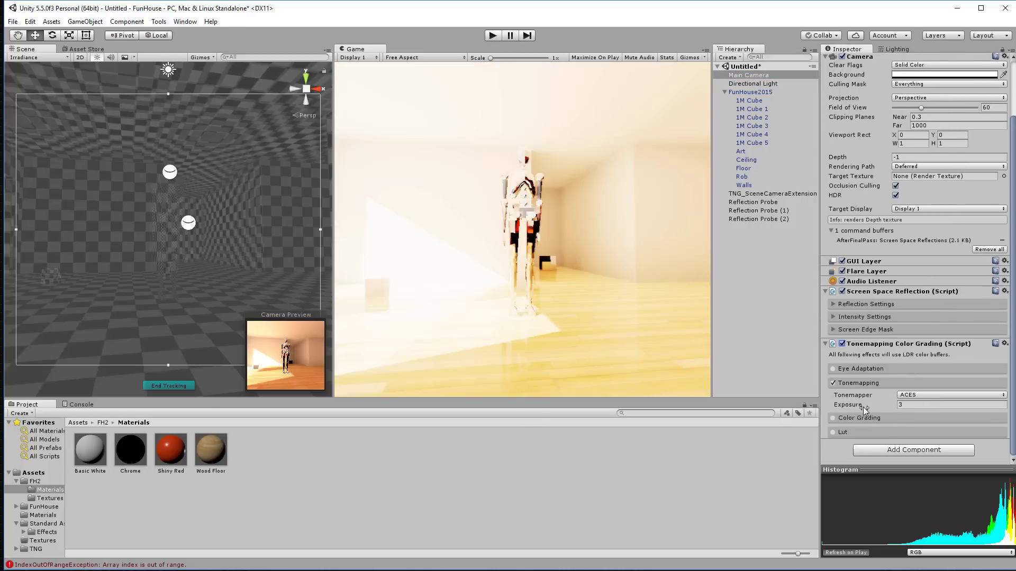
pyautogui.moveTo(857, 407); pyautogui.dragTo(816, 405)
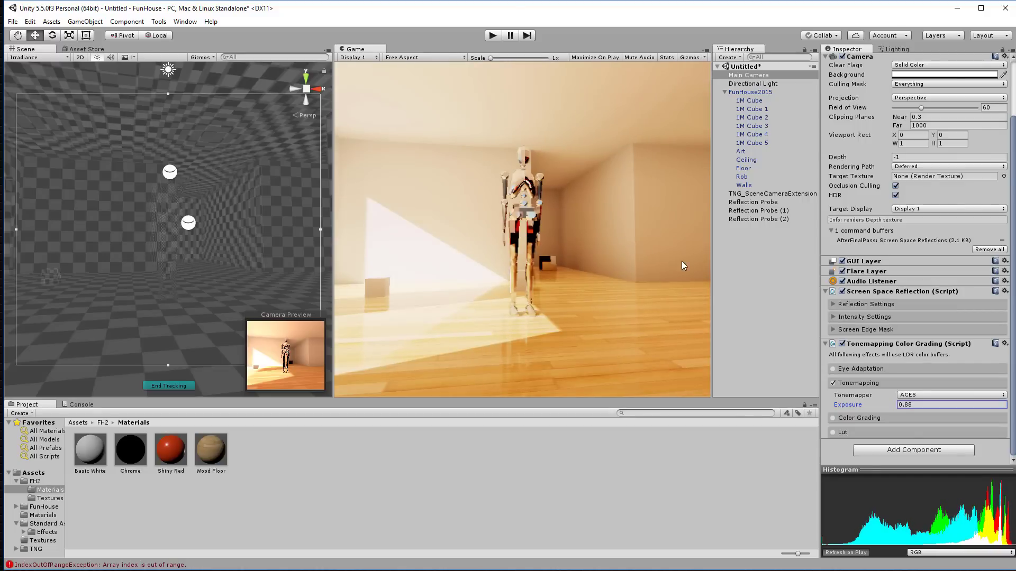
pyautogui.click(24, 58)
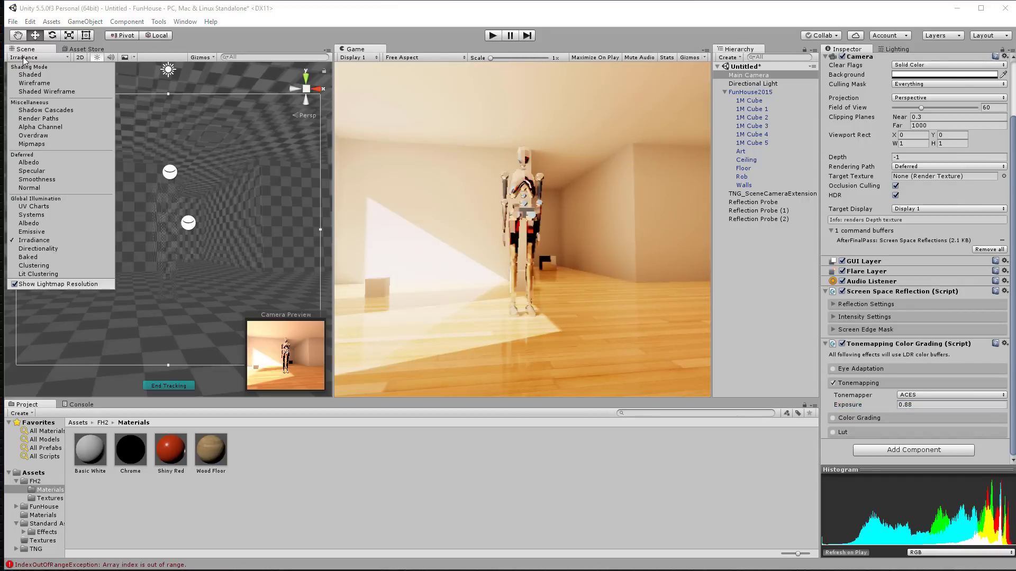
pyautogui.click(34, 83)
pyautogui.moveTo(261, 196)
pyautogui.keyDown('alt'); pyautogui.mouseDown()
pyautogui.moveTo(265, 217)
pyautogui.moveTo(64, 211)
pyautogui.moveTo(22, 223)
pyautogui.moveTo(77, 213)
pyautogui.moveTo(71, 206)
pyautogui.moveTo(701, 193)
pyautogui.moveTo(715, 179)
pyautogui.moveTo(507, 196)
pyautogui.moveTo(284, 192)
pyautogui.moveTo(464, 208)
pyautogui.moveTo(318, 209)
pyautogui.moveTo(533, 223)
pyautogui.moveTo(438, 222)
pyautogui.moveTo(604, 293)
pyautogui.mouseUp(); pyautogui.keyUp('alt')
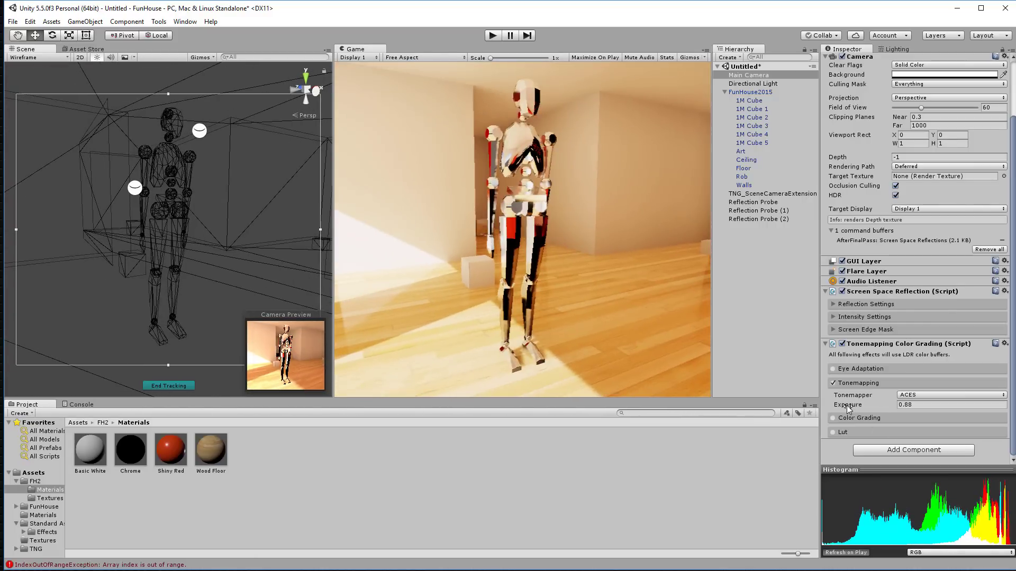
pyautogui.moveTo(846, 405); pyautogui.dragTo(851, 406)
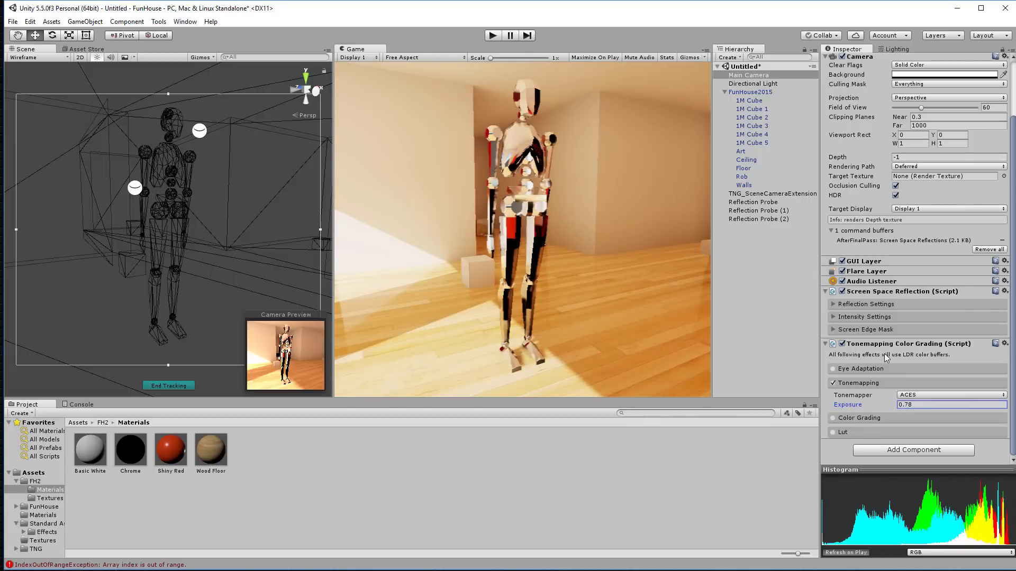
# Step: Enable Color Grading, tint the Shadows toward red and shift the Highlights colour
pyautogui.click(835, 417)
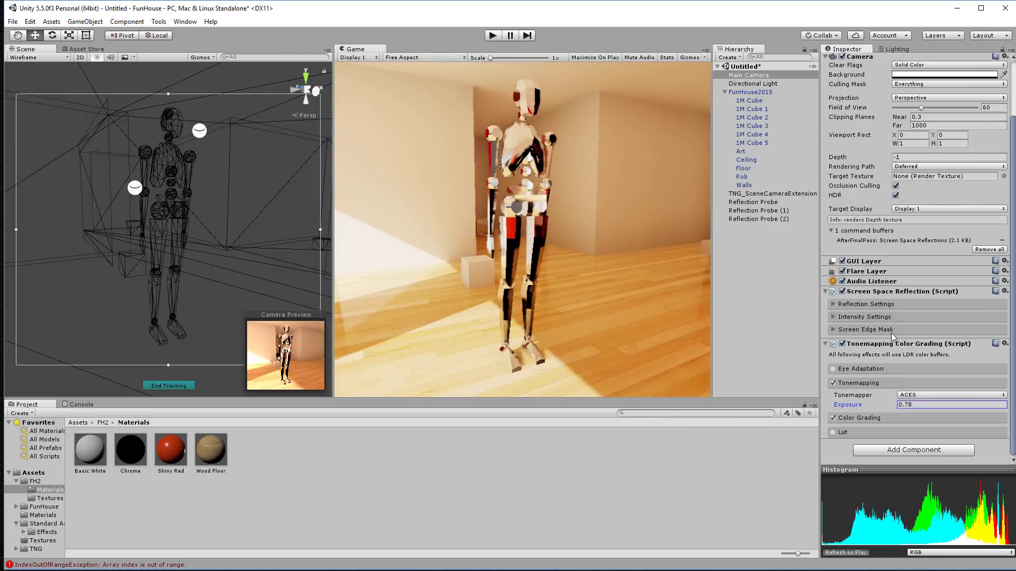
pyautogui.click(901, 418)
pyautogui.scroll(-10, 901, 366)
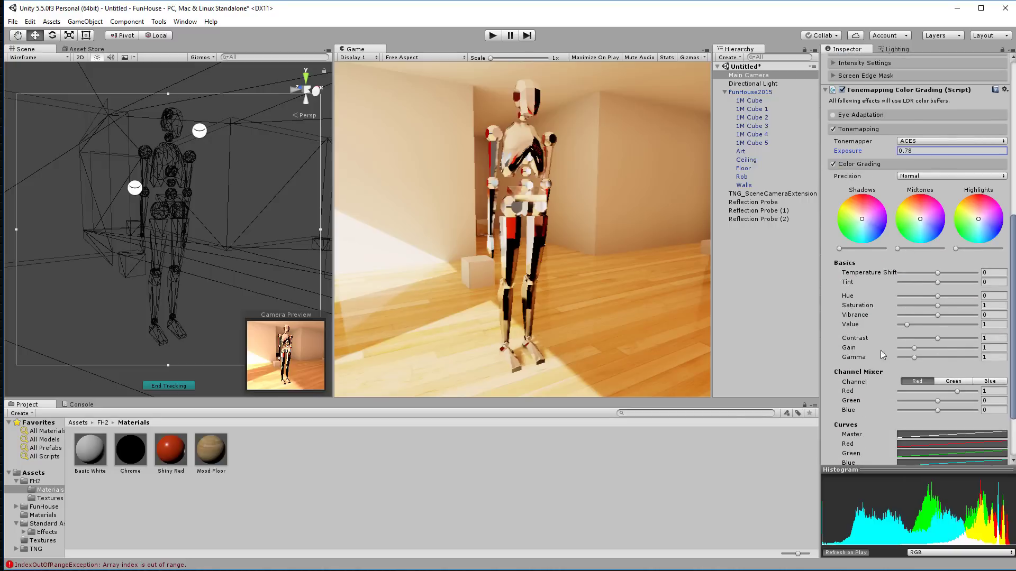
pyautogui.moveTo(863, 229); pyautogui.dragTo(872, 248)
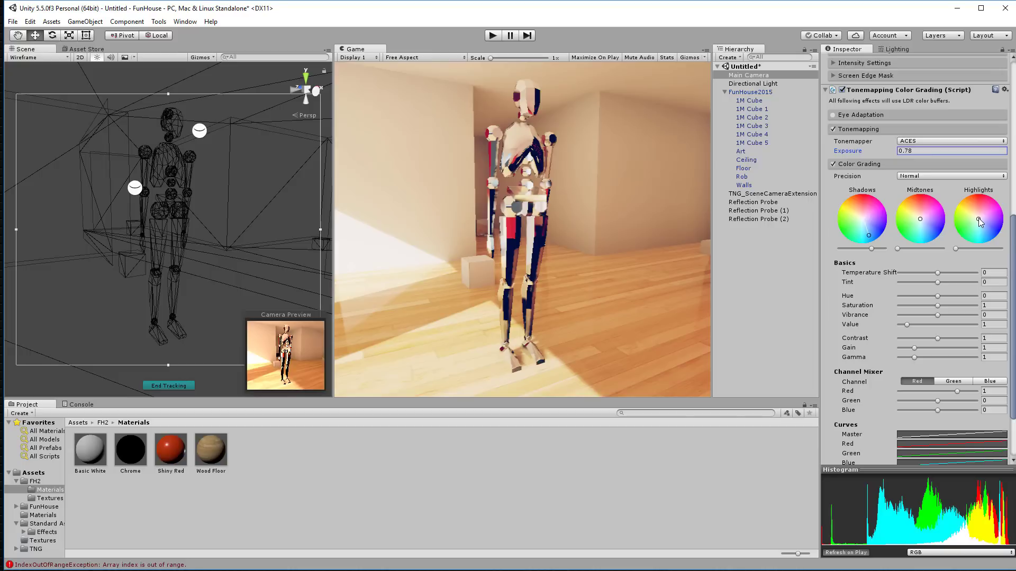
pyautogui.moveTo(979, 218); pyautogui.dragTo(981, 247)
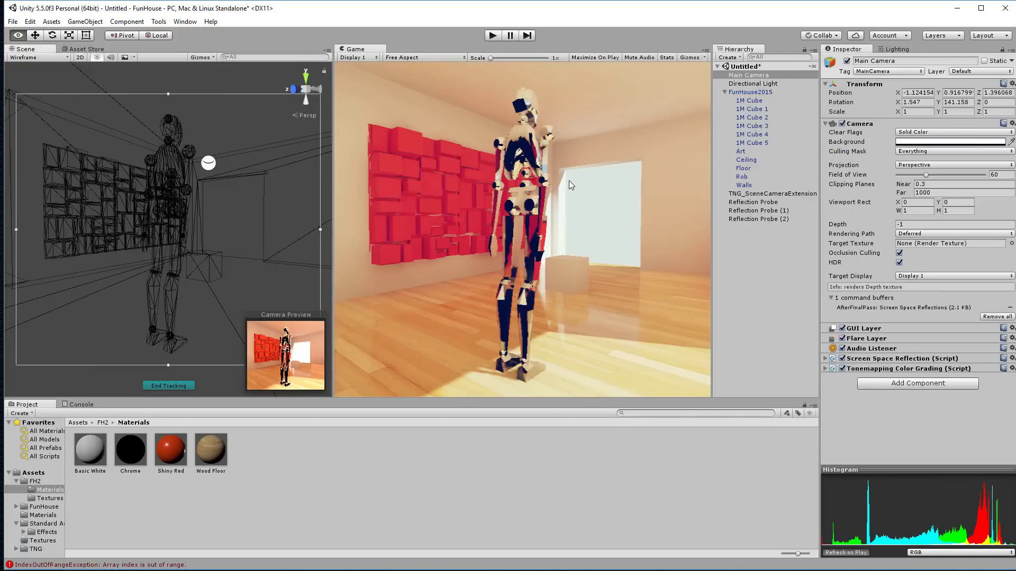
pyautogui.keyDown('alt'); pyautogui.moveTo(570, 180); pyautogui.dragTo(228, 175); pyautogui.keyUp('alt')
# Step: Add an Ambient Occlusion effect to the Main Camera and lower its intensity
pyautogui.click(924, 385)
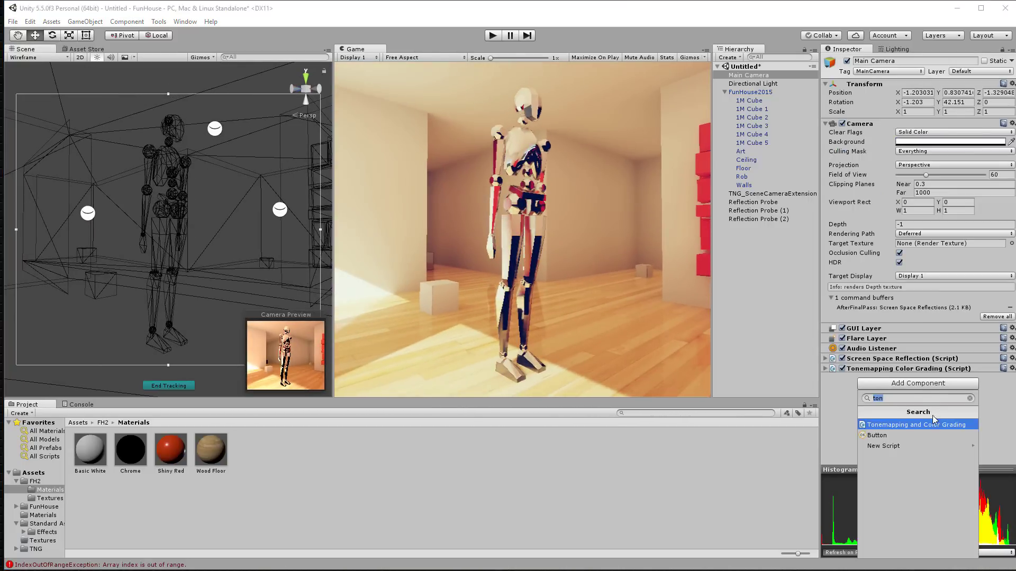
pyautogui.write('am')
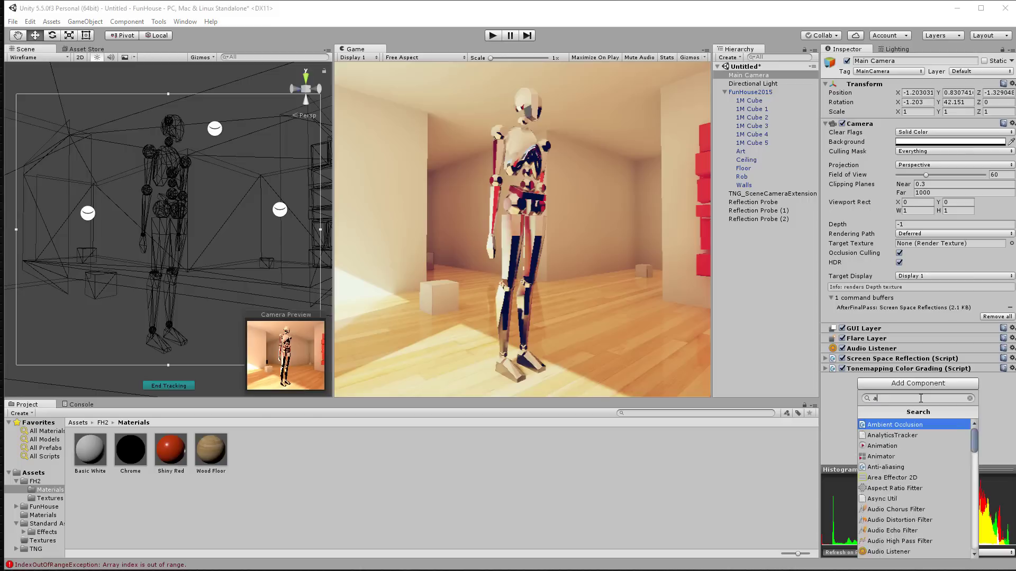
pyautogui.click(914, 425)
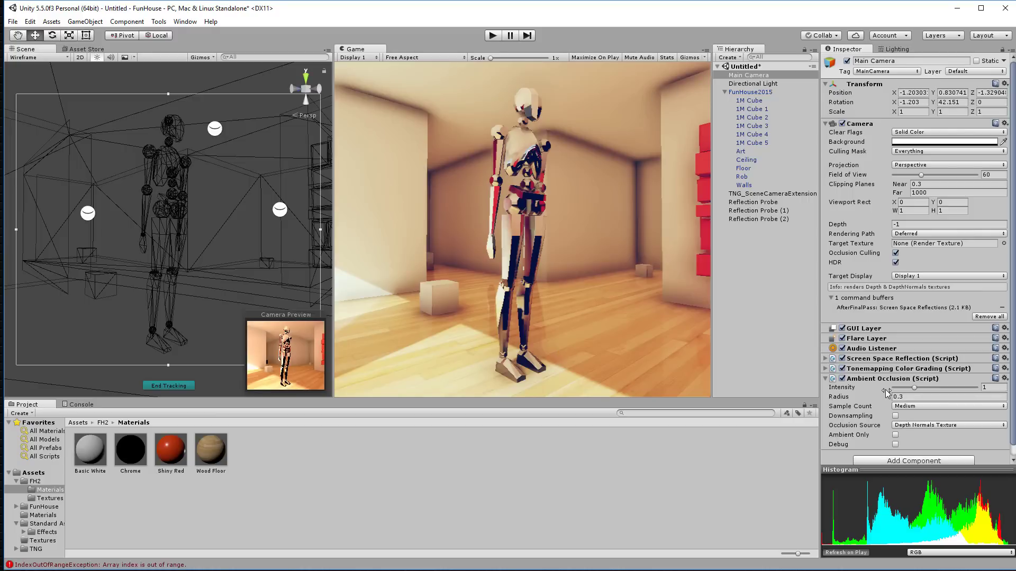
pyautogui.moveTo(917, 392); pyautogui.dragTo(894, 391)
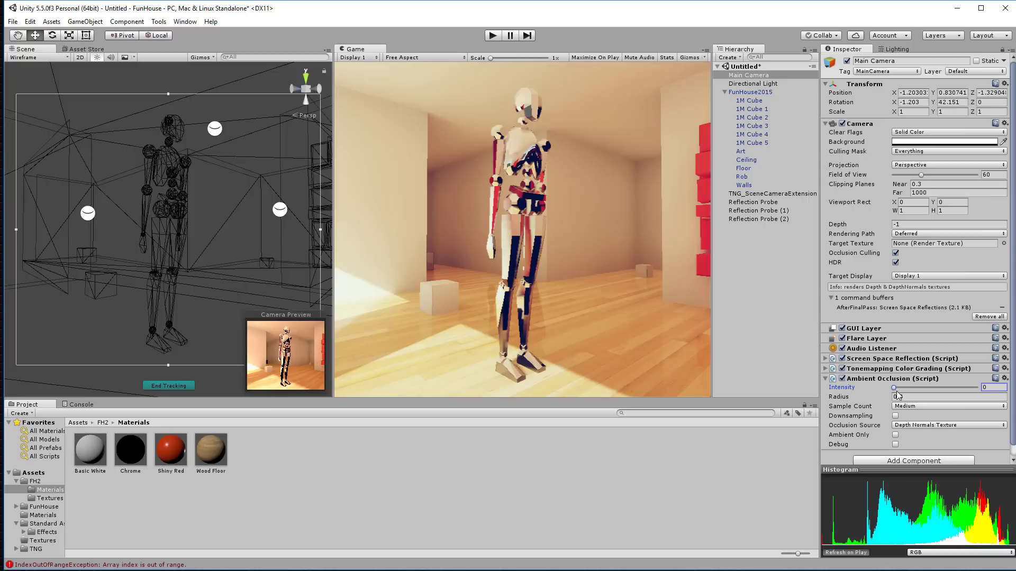
pyautogui.moveTo(840, 397); pyautogui.dragTo(838, 396)
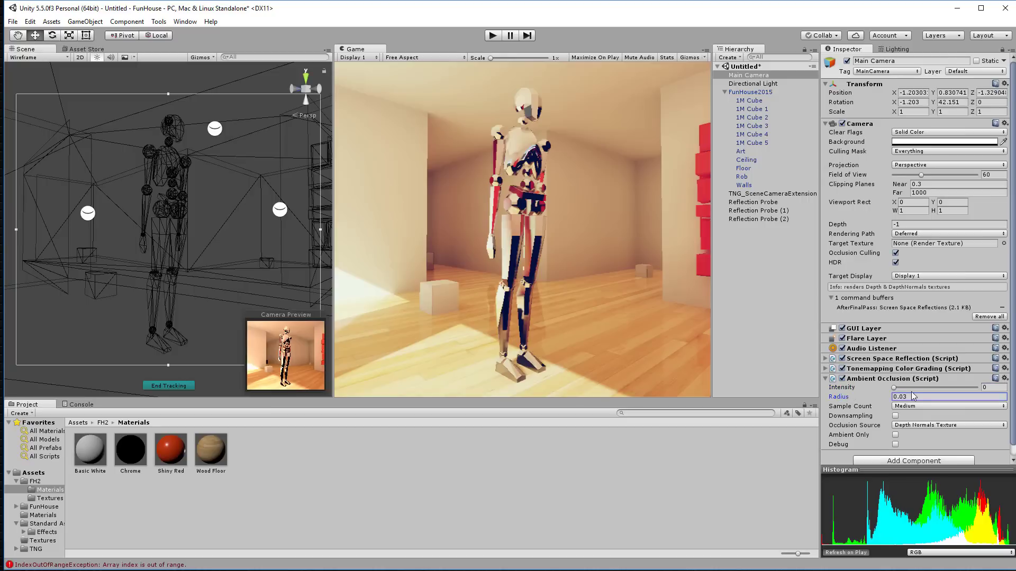
pyautogui.scroll(-1, 912, 392)
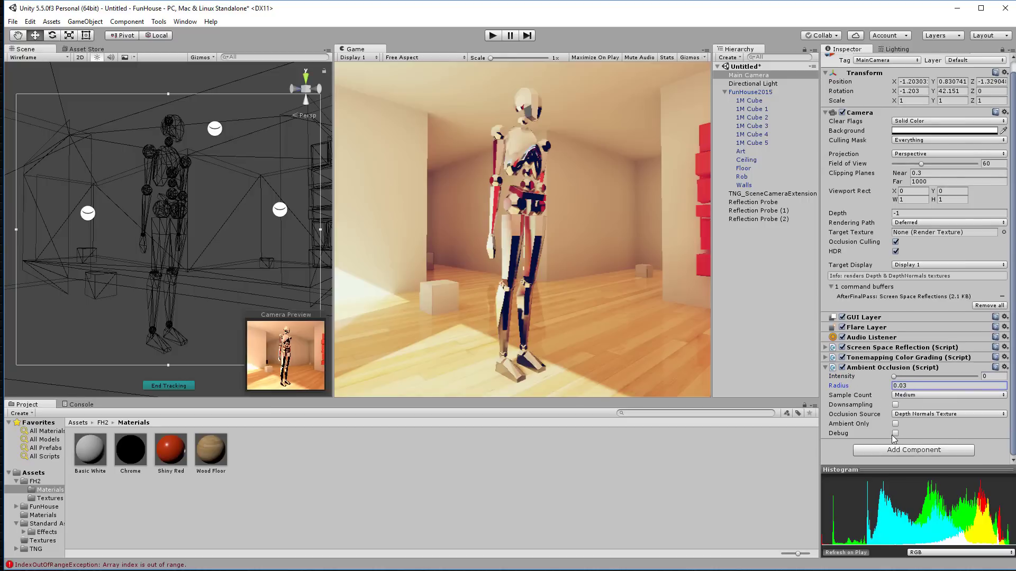
# Step: Leave Ambient Only off, set Sample Count to High, and keep Depth Normals Texture as source
pyautogui.click(895, 424)
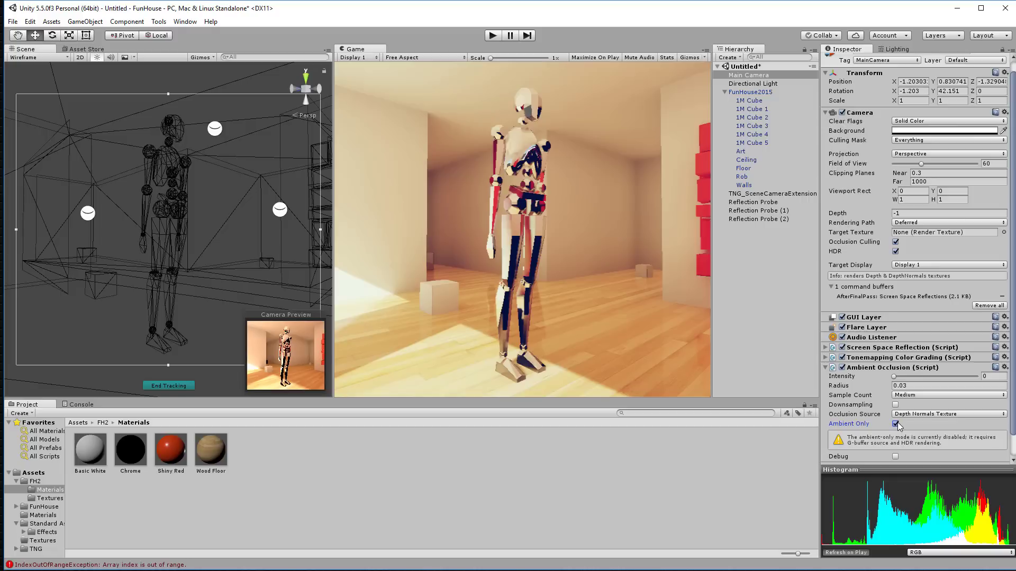
pyautogui.click(896, 424)
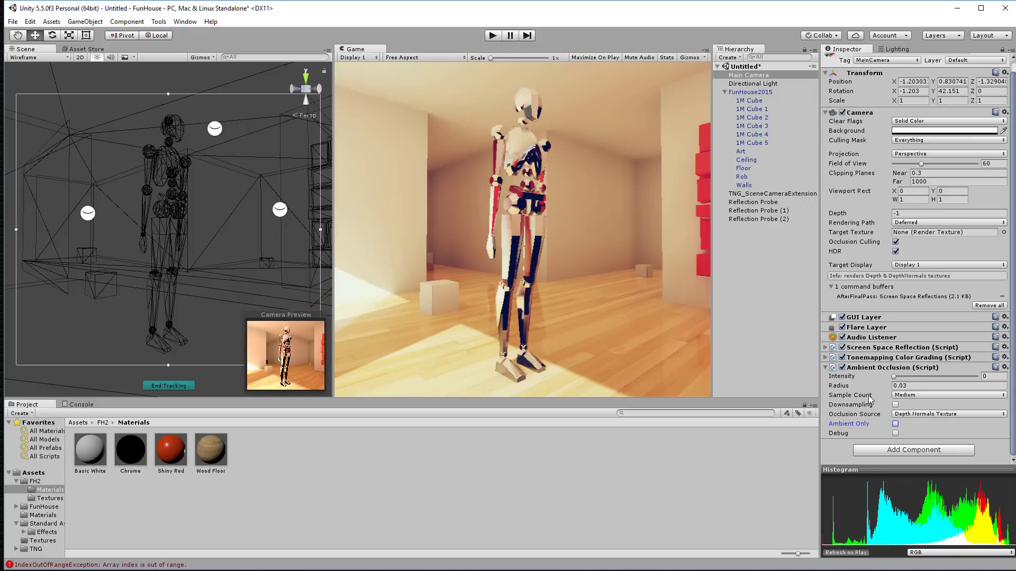
pyautogui.click(910, 397)
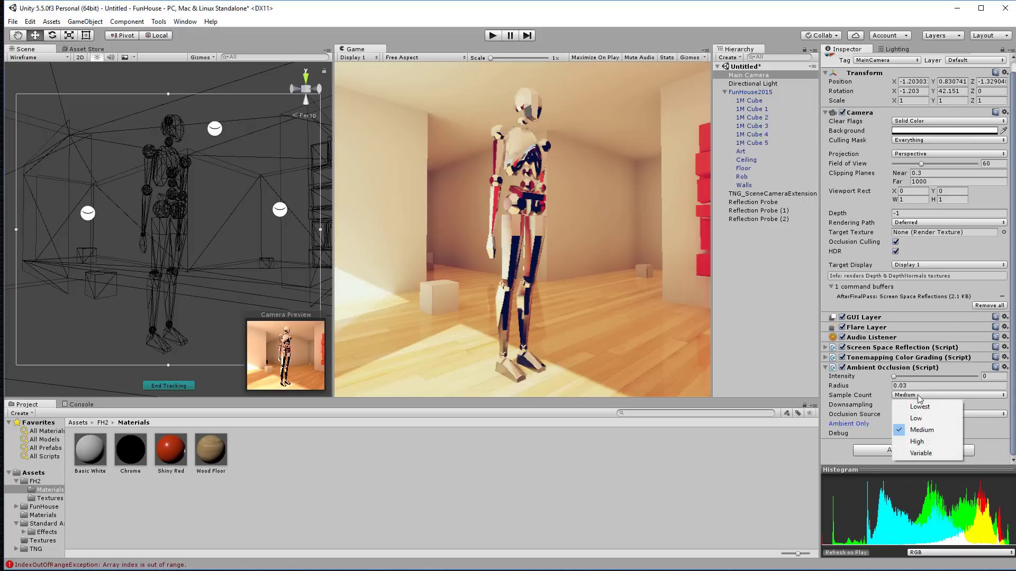
pyautogui.click(926, 443)
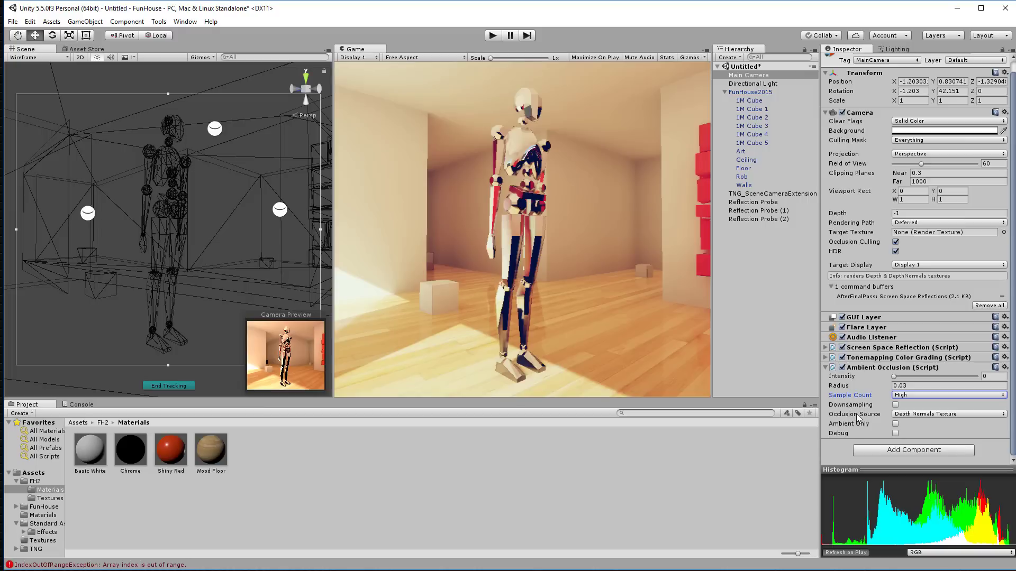
pyautogui.click(932, 415)
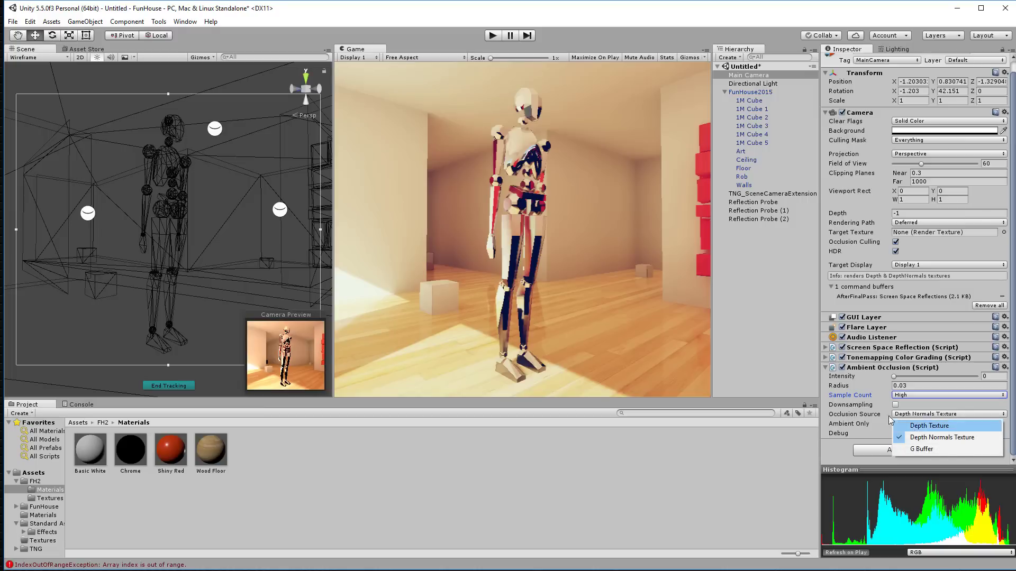
pyautogui.click(846, 415)
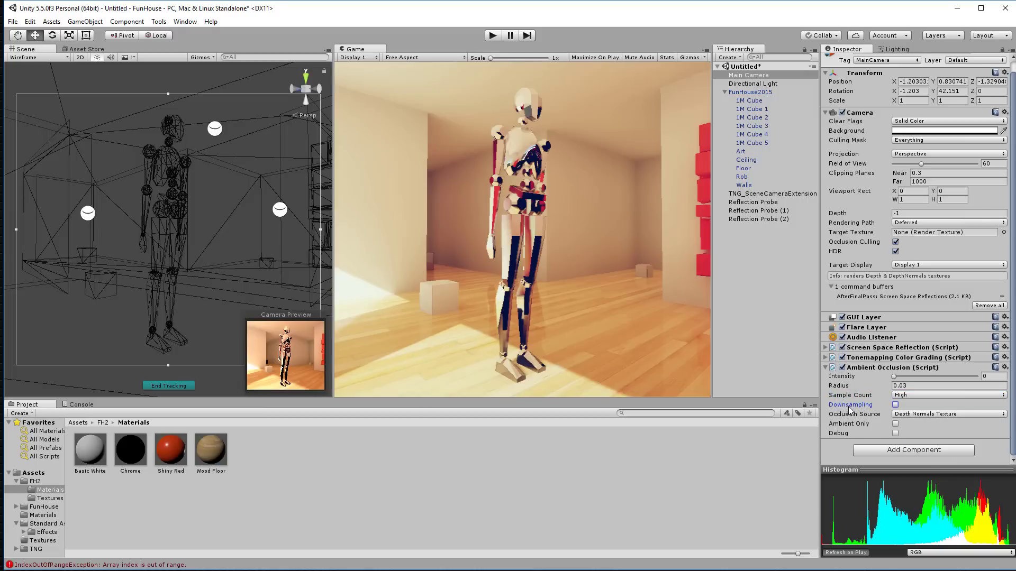
# Step: Scrub the occlusion Radius to 0.09 and compare the red wall with the effect on and off
pyautogui.moveTo(848, 389)
pyautogui.mouseDown()
pyautogui.moveTo(831, 390)
pyautogui.moveTo(842, 389)
pyautogui.mouseUp()
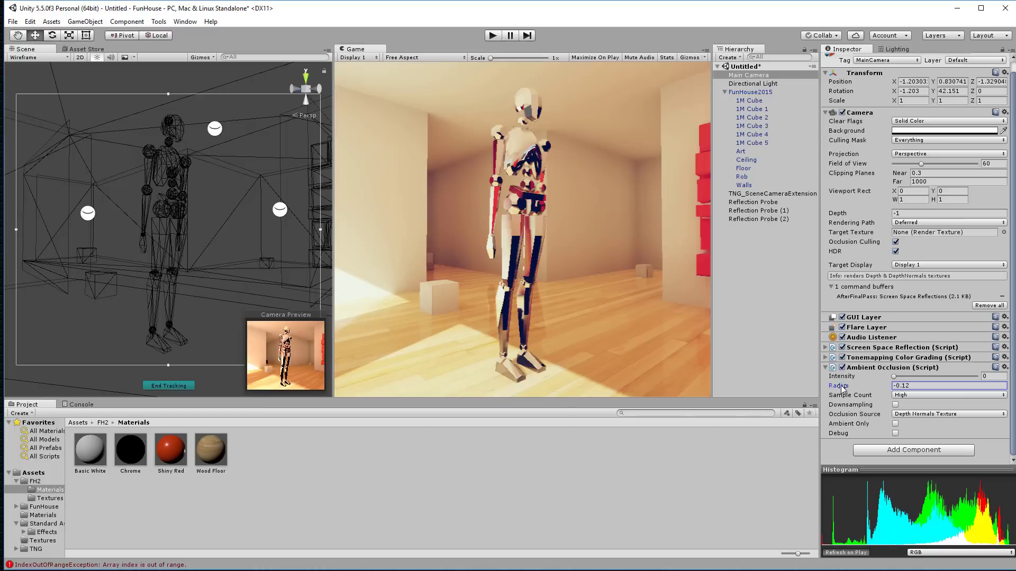
pyautogui.click(896, 376)
pyautogui.moveTo(896, 379); pyautogui.dragTo(851, 386)
pyautogui.keyDown('alt'); pyautogui.moveTo(304, 271); pyautogui.dragTo(226, 247); pyautogui.keyUp('alt')
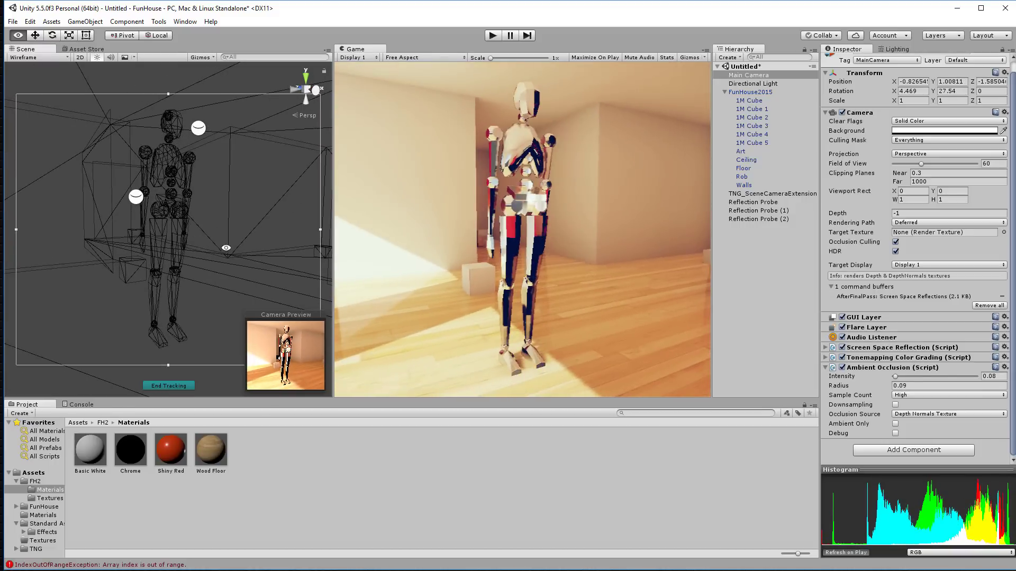
pyautogui.click(842, 367)
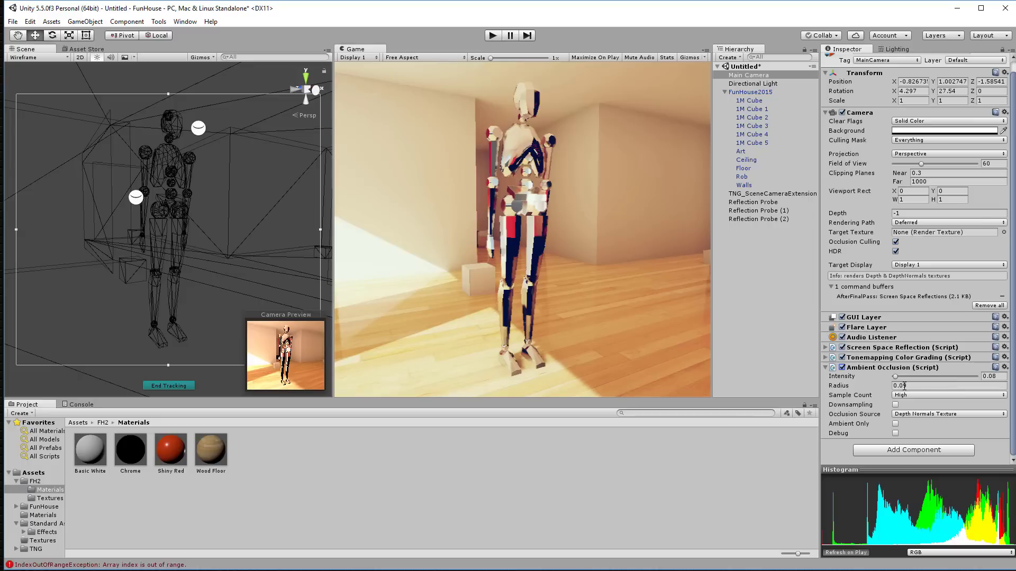
# Step: Set the Ambient Occlusion Intensity to 0.05 and orbit around the figure
pyautogui.click(993, 376)
pyautogui.write('0.05')
pyautogui.press('Return')
pyautogui.keyDown('alt'); pyautogui.moveTo(269, 243); pyautogui.dragTo(46, 212); pyautogui.keyUp('alt')
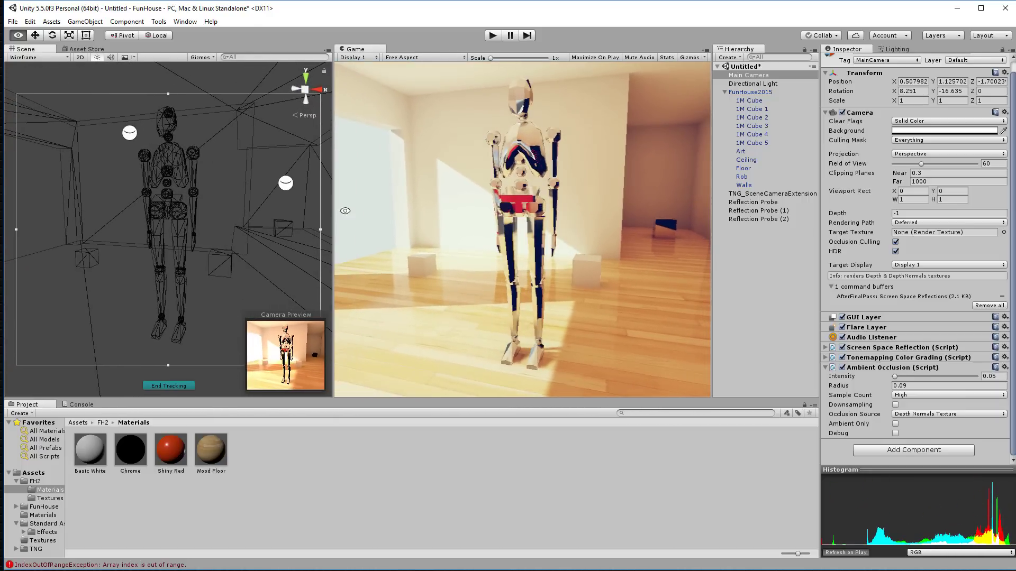
# Step: Turn off the three reflection probes, compare the figure's reflections, then turn them back on
pyautogui.click(754, 203)
pyautogui.keyDown('shift'); pyautogui.click(766, 220); pyautogui.keyUp('shift')
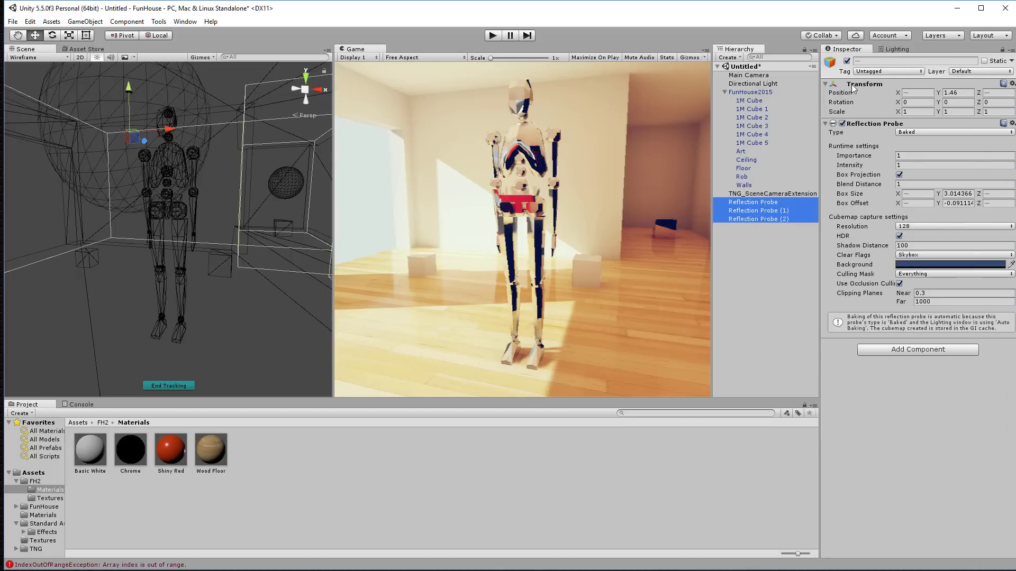
pyautogui.click(847, 61)
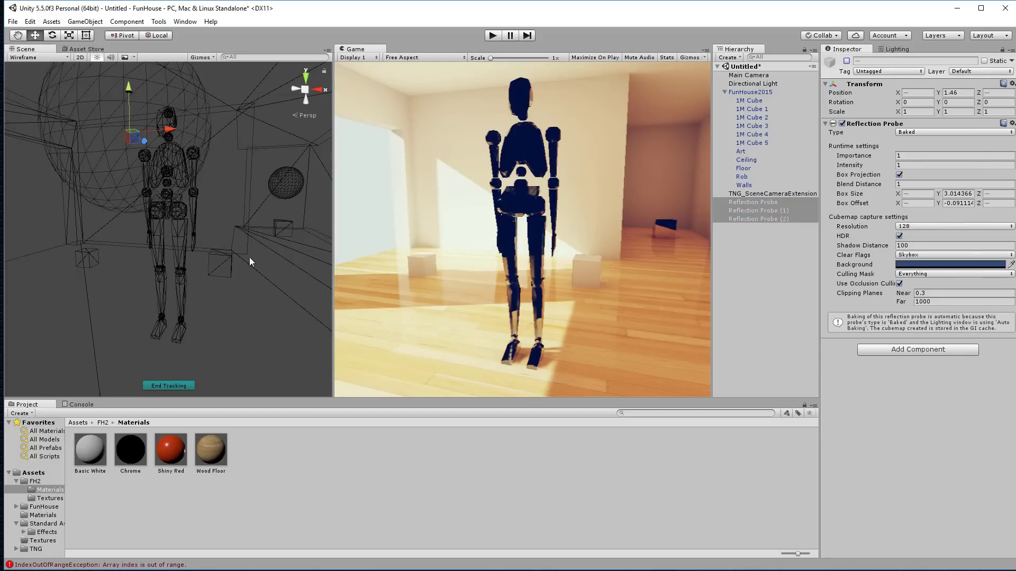
pyautogui.keyDown('alt'); pyautogui.moveTo(250, 262); pyautogui.dragTo(222, 239); pyautogui.keyUp('alt')
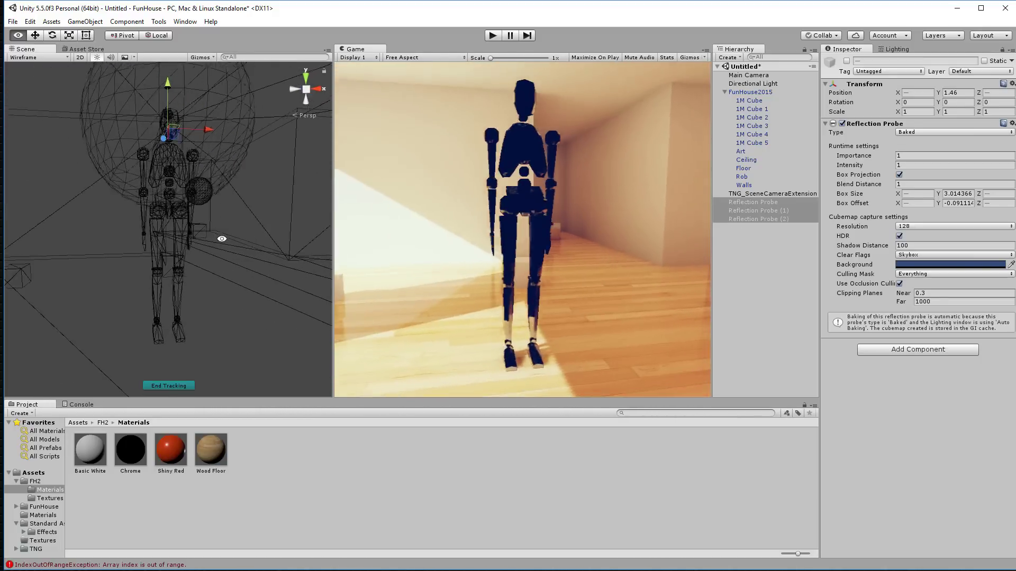
pyautogui.click(847, 61)
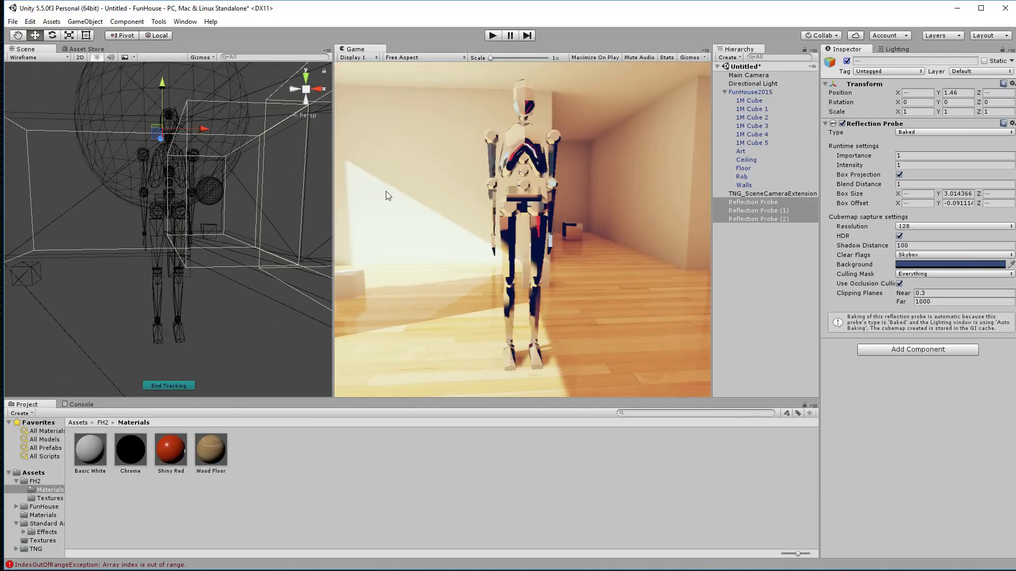
pyautogui.keyDown('alt'); pyautogui.moveTo(150, 218); pyautogui.dragTo(235, 229); pyautogui.keyUp('alt')
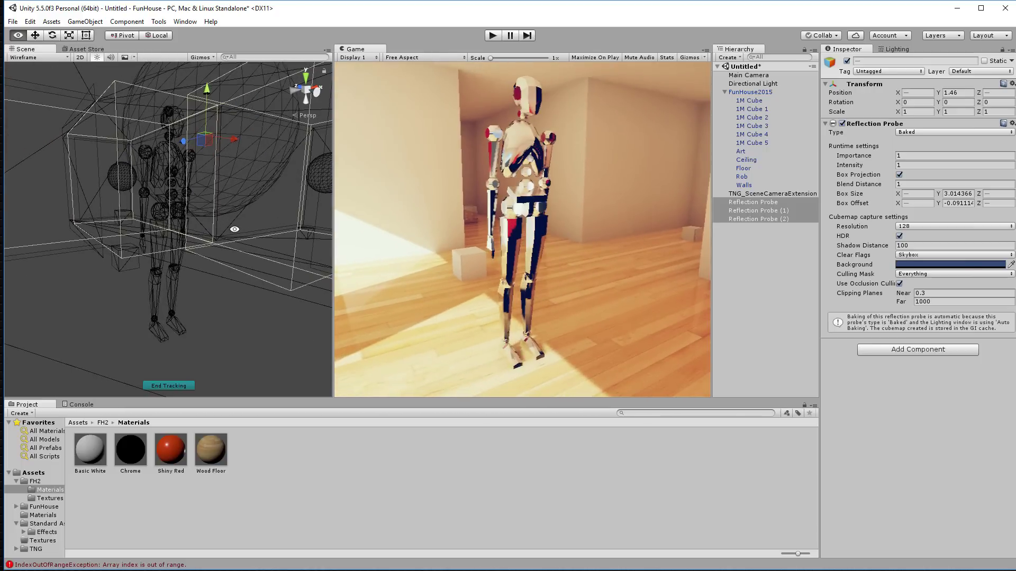
# Step: Undo the Bloom component mistakenly added to the three reflection probes
pyautogui.click(938, 352)
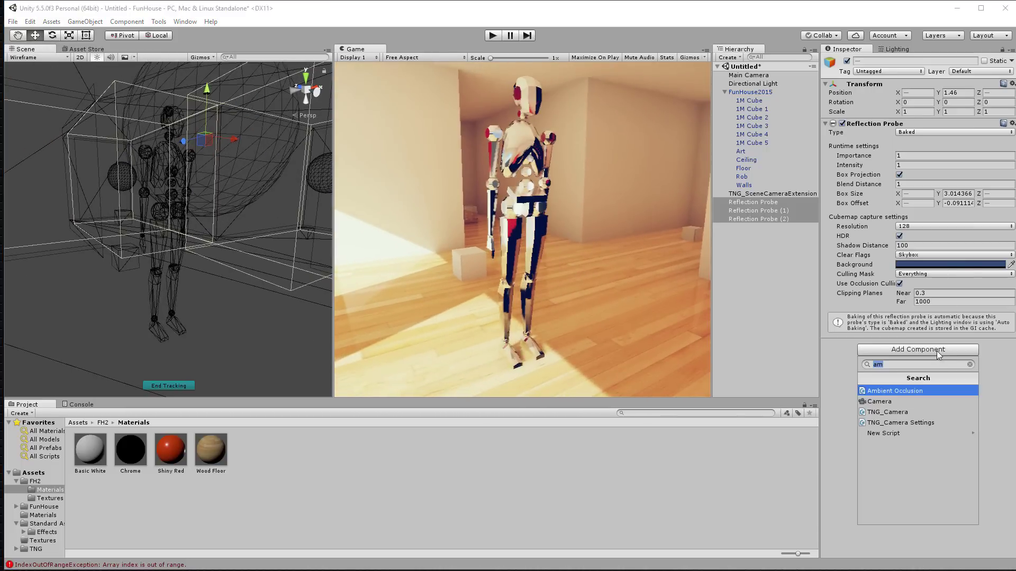
pyautogui.write('blo')
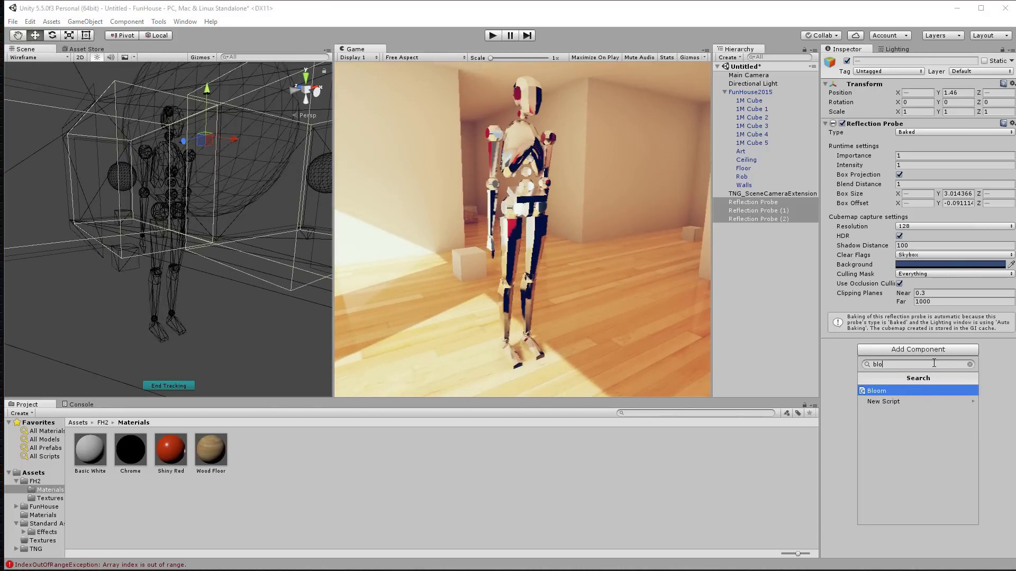
pyautogui.press('BackSpace')
pyautogui.write('oom')
pyautogui.click(882, 392)
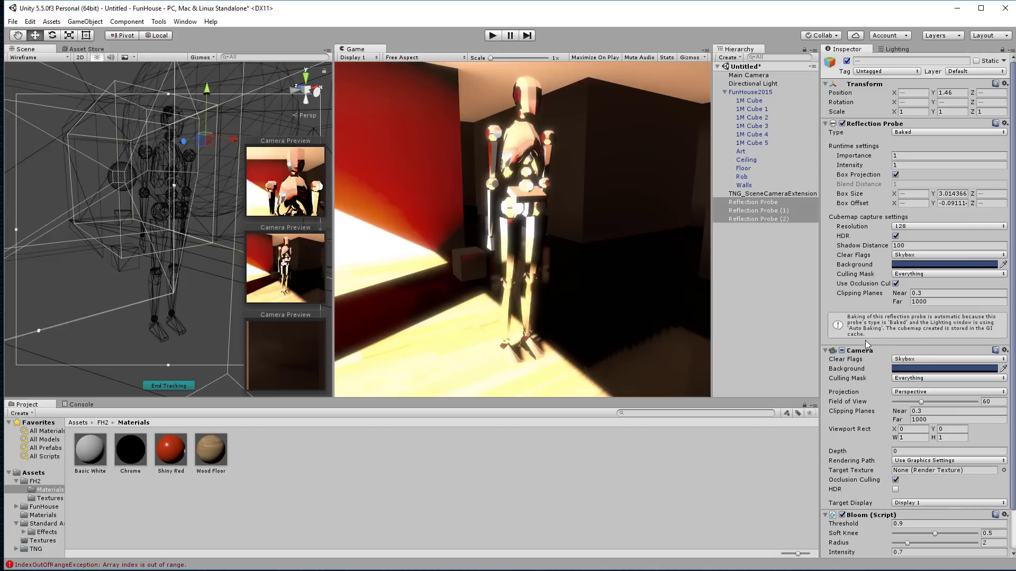
pyautogui.scroll(-2, 869, 325)
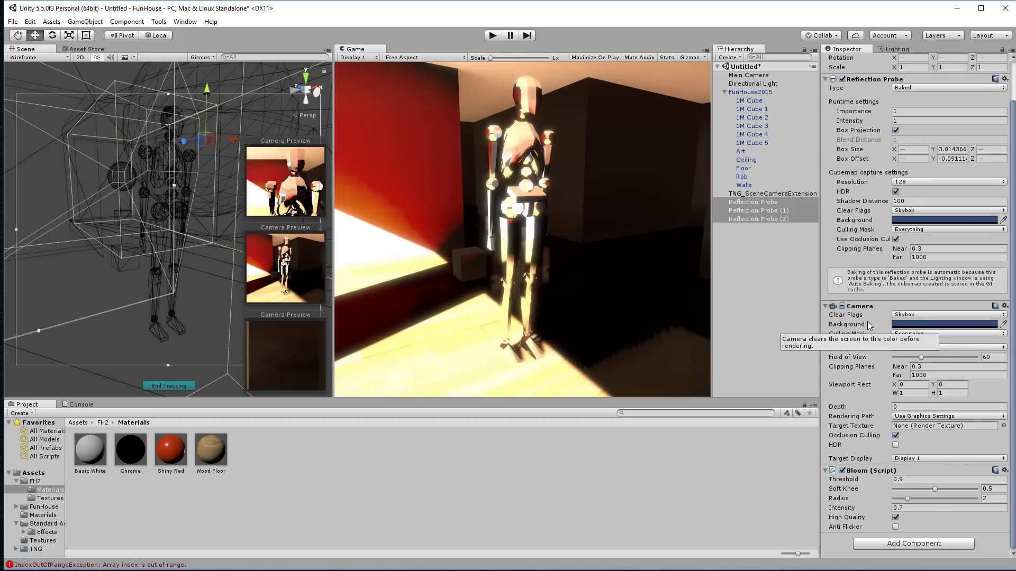
pyautogui.hotkey('ctrl', 'z')
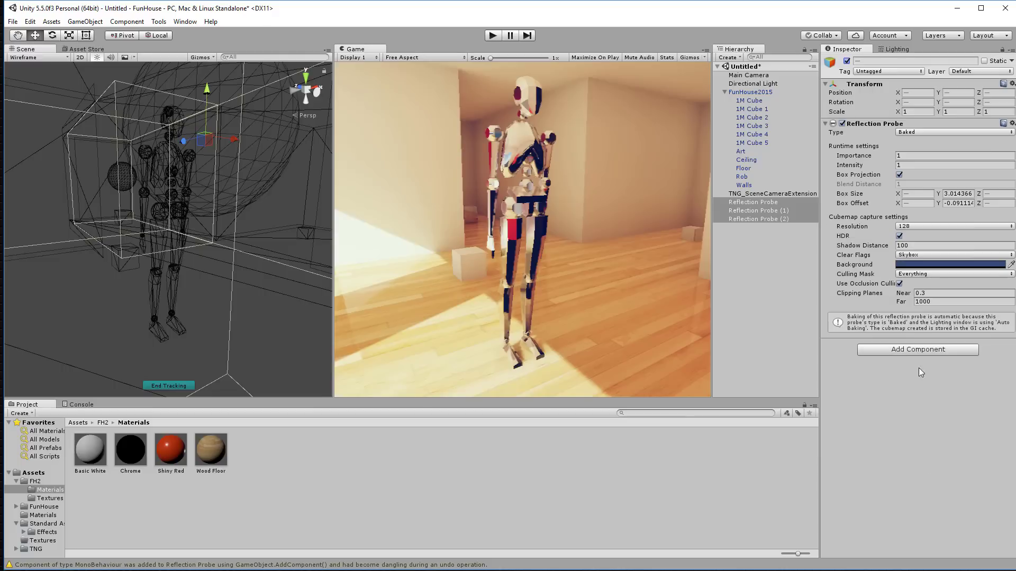
# Step: Add Bloom to the Main Camera with threshold 0.9, radius 2 and intensity 0.7
pyautogui.click(762, 75)
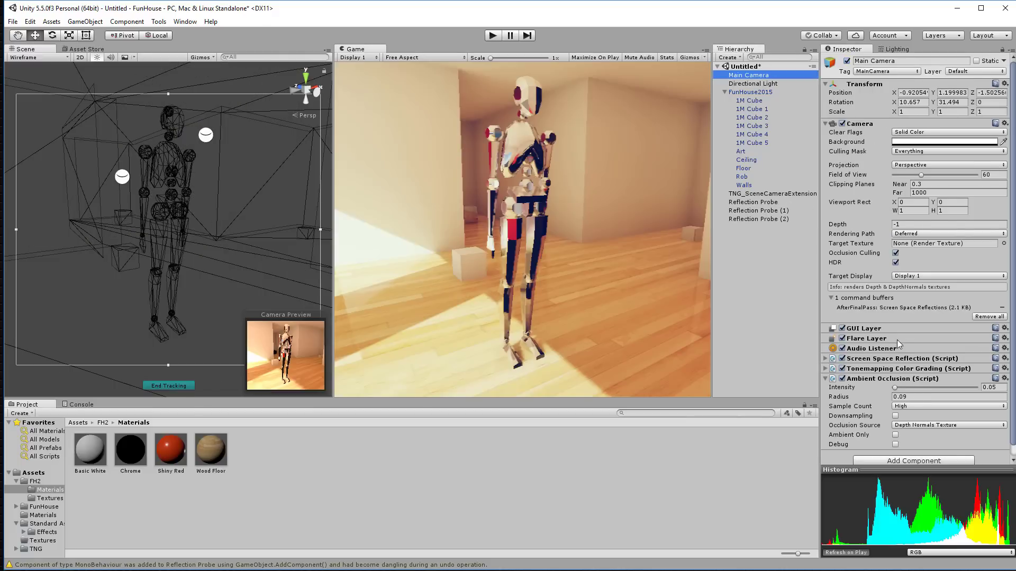
pyautogui.scroll(-1, 897, 344)
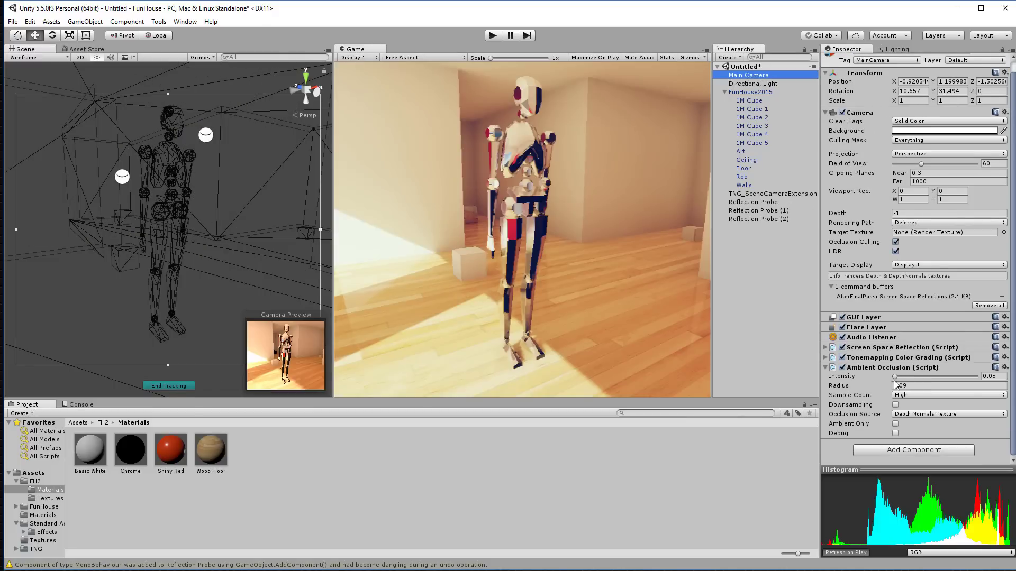
pyautogui.click(826, 367)
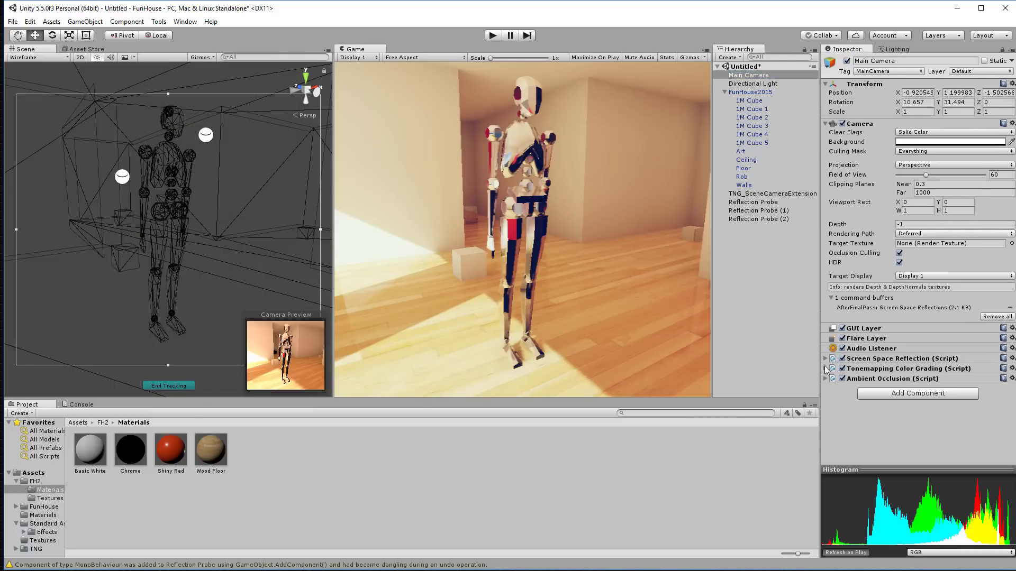
pyautogui.click(914, 394)
pyautogui.click(917, 435)
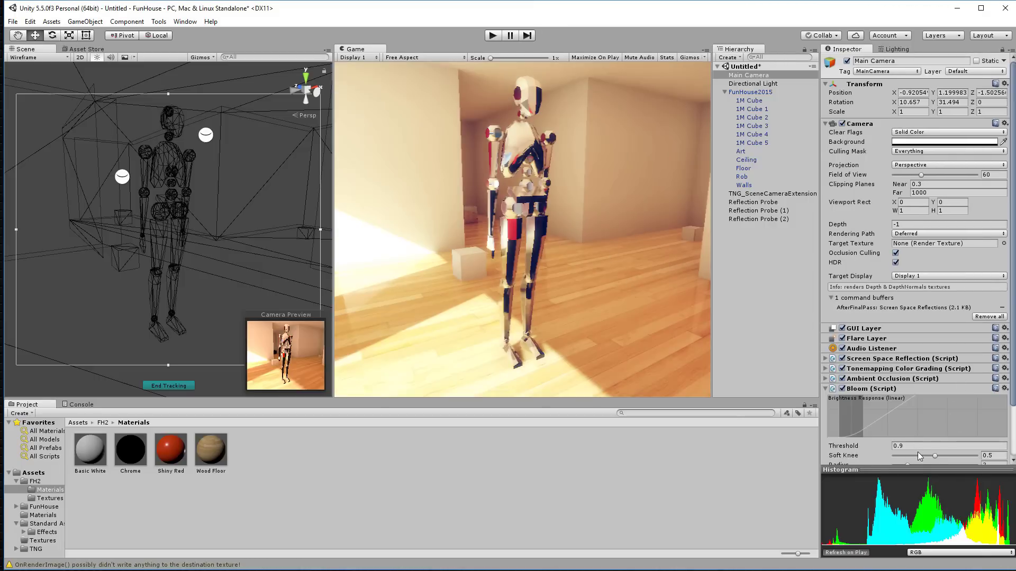
pyautogui.scroll(-3, 928, 397)
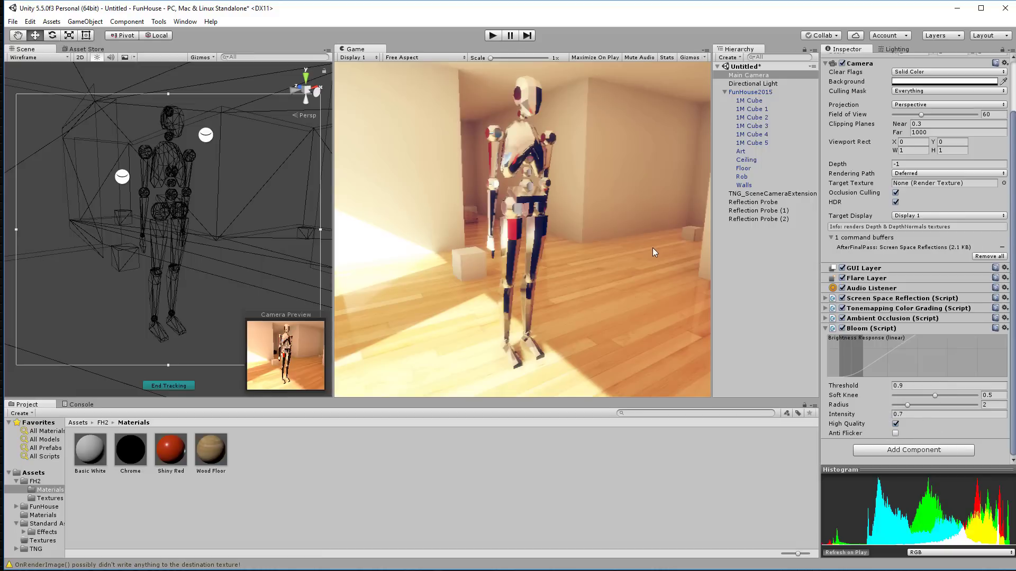
pyautogui.press('alt')
# Step: Orbit, pan and zoom to pull the tracked camera back behind the white block
pyautogui.keyDown('alt'); pyautogui.moveTo(186, 238); pyautogui.dragTo(1, 232); pyautogui.keyUp('alt')
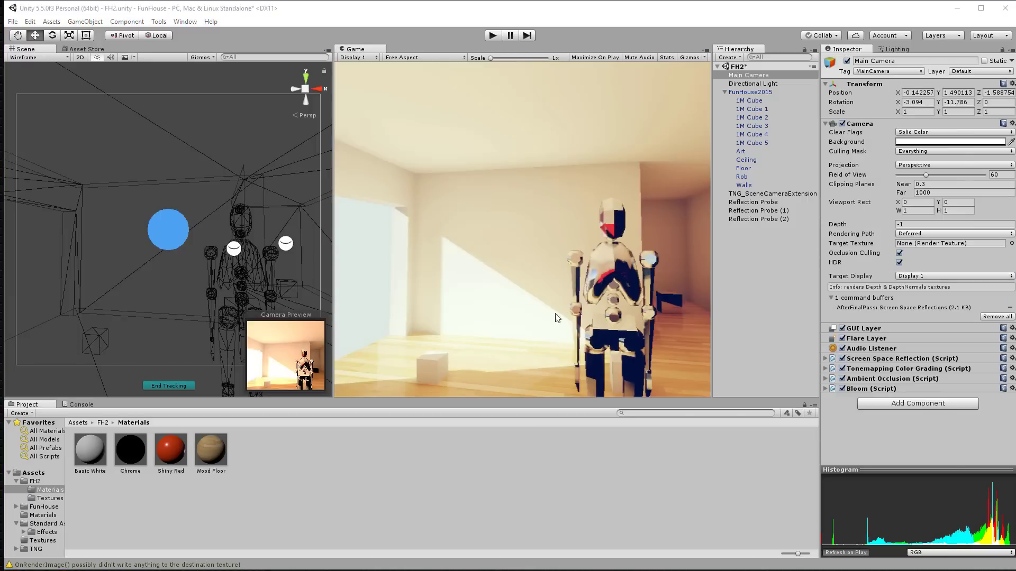
pyautogui.moveTo(182, 286); pyautogui.dragTo(193, 233, button='middle')
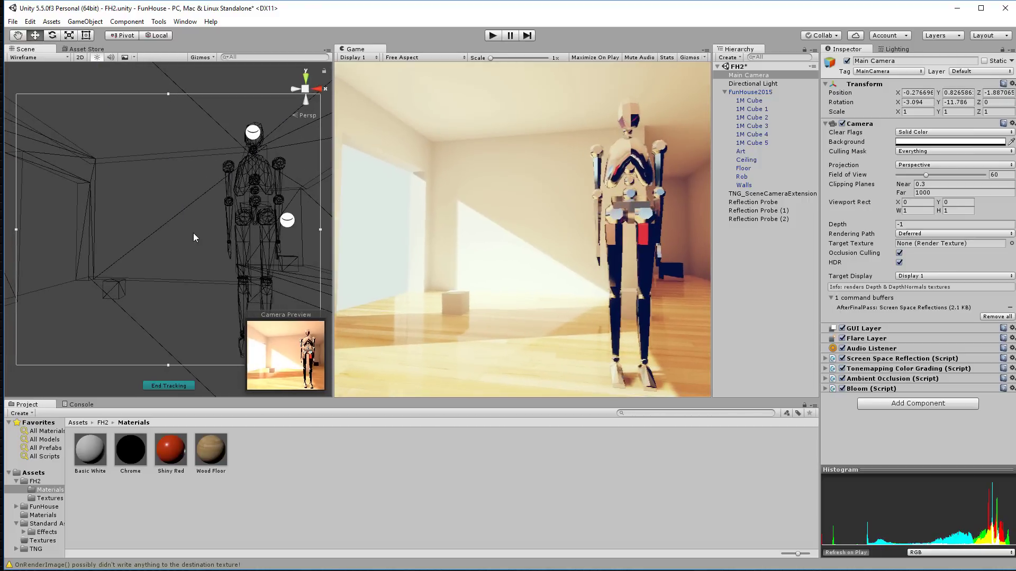
pyautogui.scroll(-10, 192, 233)
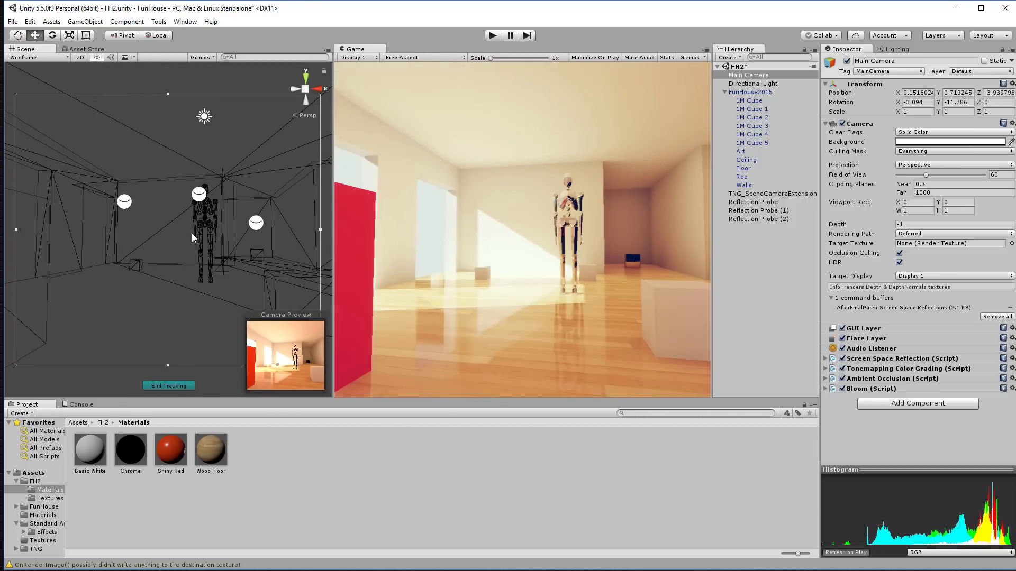
pyautogui.scroll(-2, 192, 231)
pyautogui.moveTo(190, 230)
pyautogui.mouseDown(button='middle')
pyautogui.moveTo(198, 228)
pyautogui.moveTo(175, 227)
pyautogui.mouseUp(button='middle')
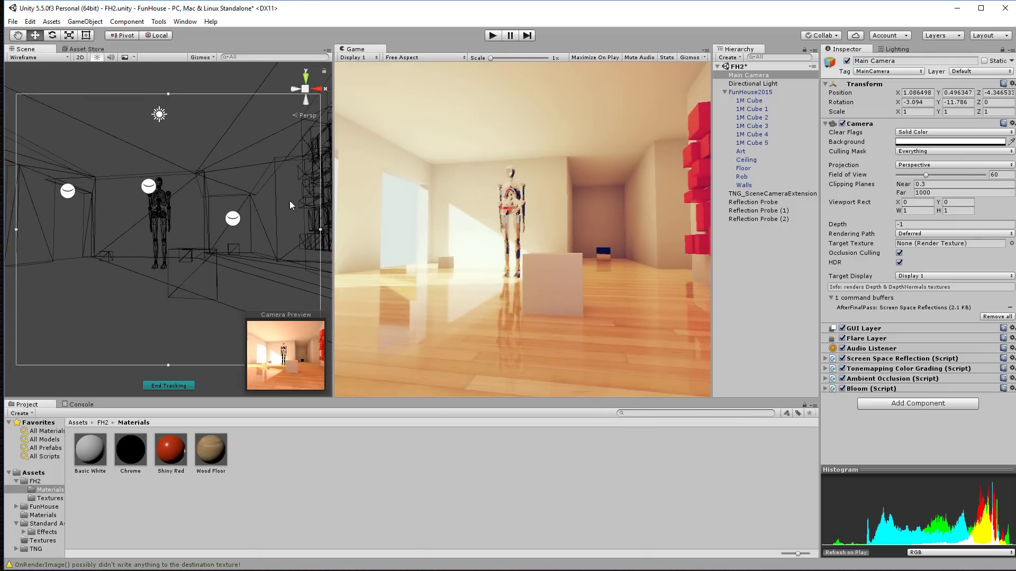
pyautogui.scroll(5, 175, 205)
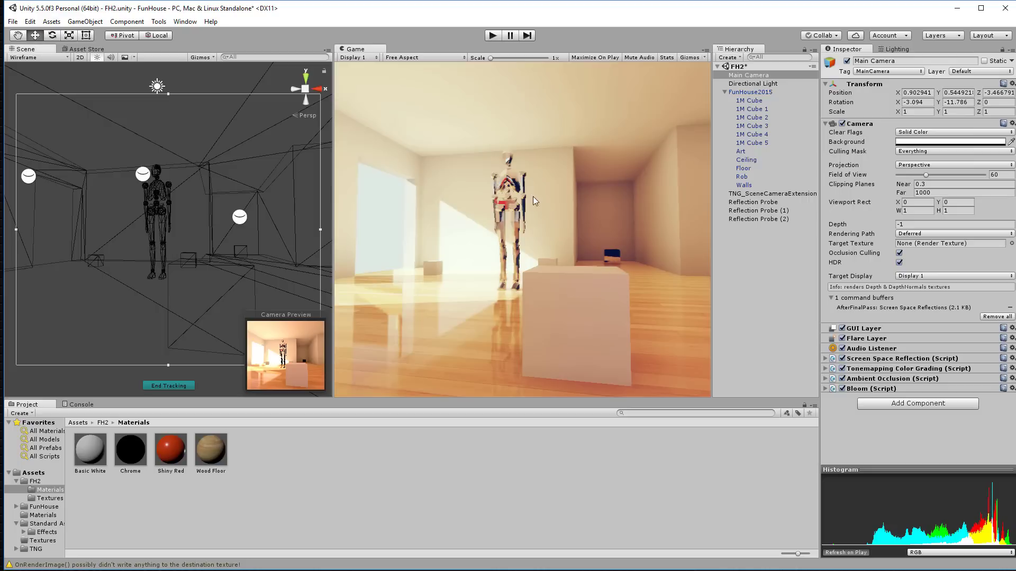
# Step: Add Depth Of Field to the camera with Visualize Focus on and Focus Plane about 18.7
pyautogui.click(923, 404)
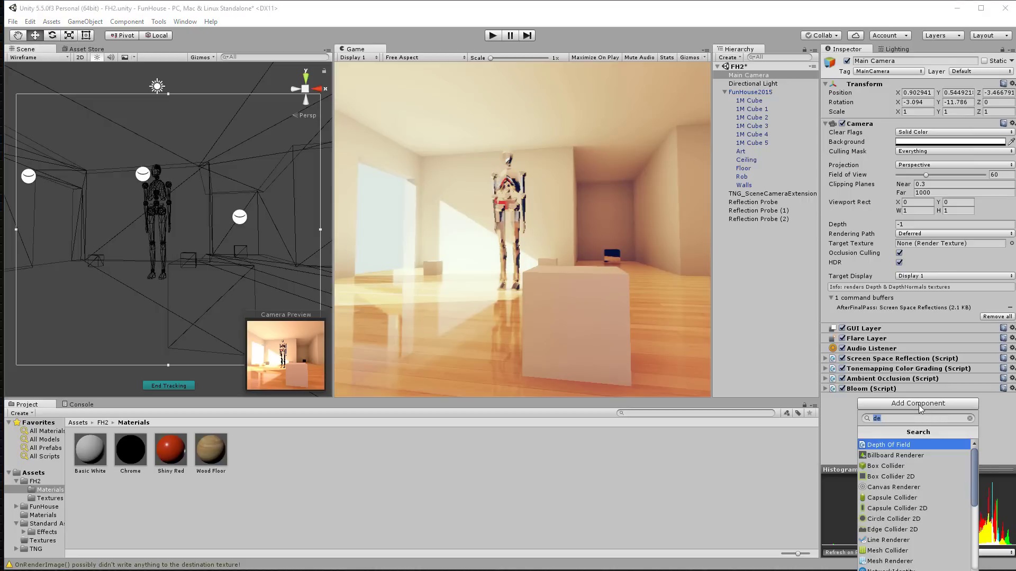
pyautogui.click(909, 447)
pyautogui.scroll(-4, 881, 381)
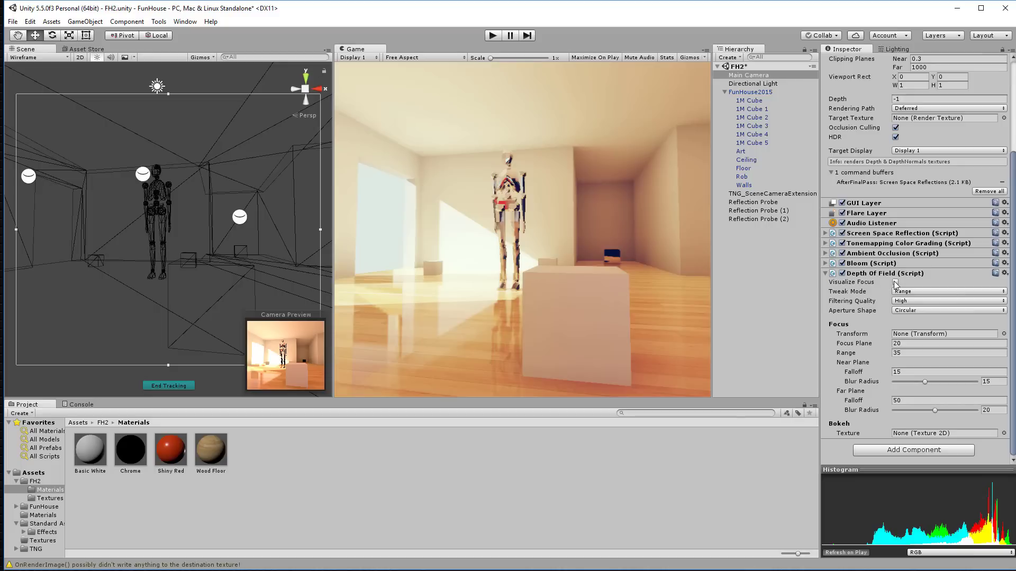
pyautogui.click(895, 282)
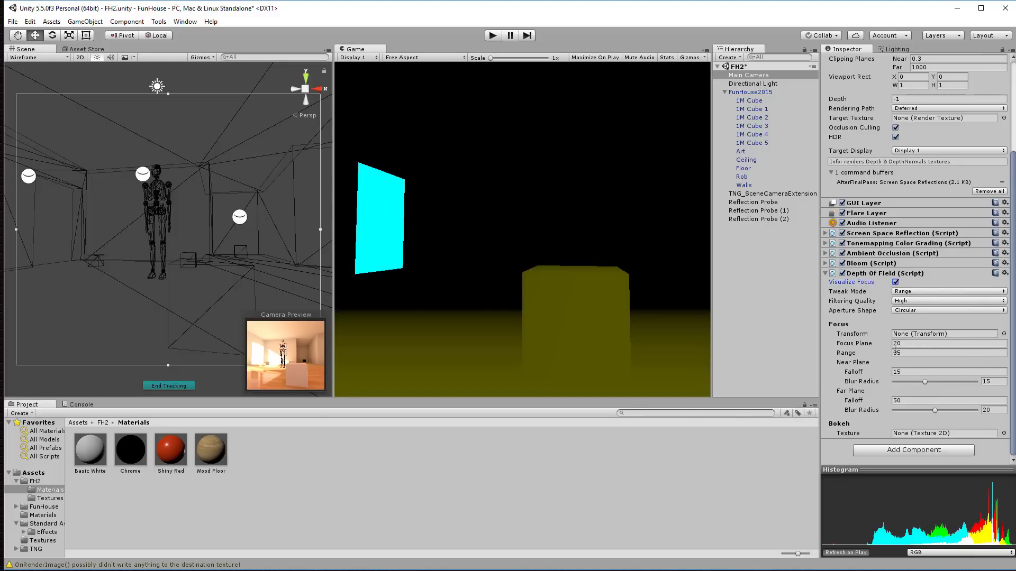
pyautogui.moveTo(856, 348); pyautogui.dragTo(762, 373)
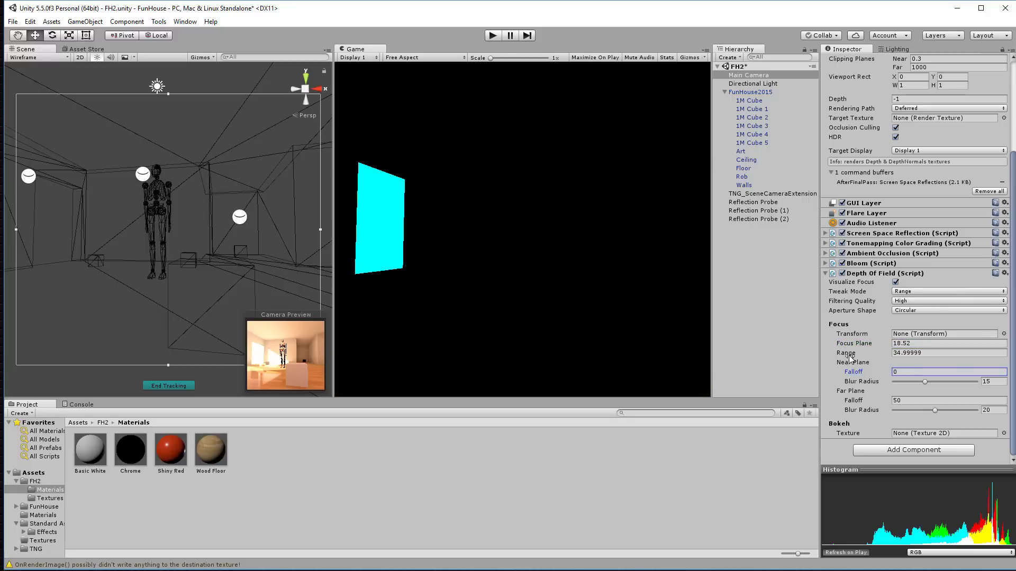
pyautogui.moveTo(849, 346); pyautogui.dragTo(851, 347)
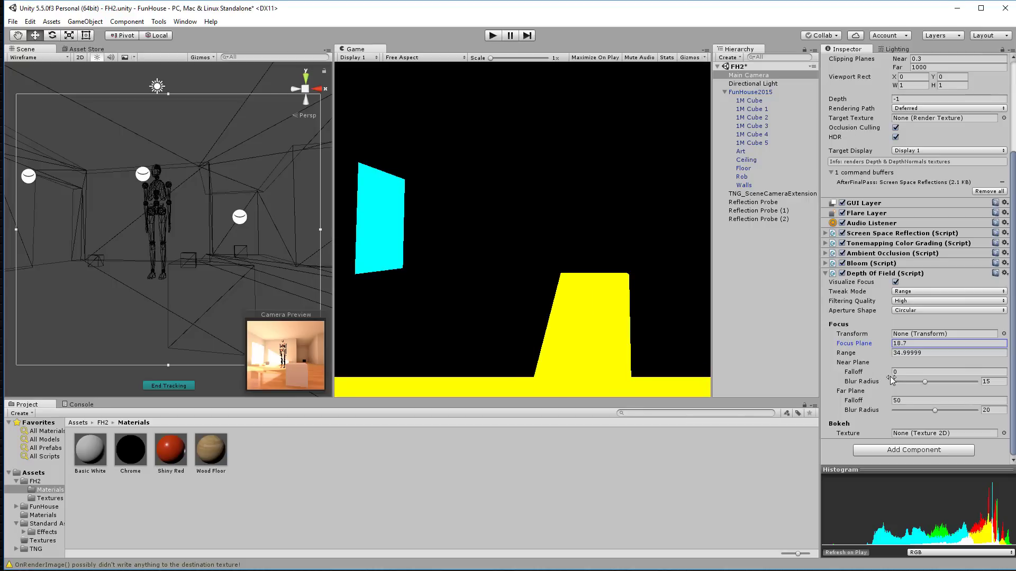
# Step: Toggle Visualize Focus to compare, then narrow the depth-of-field Range to 23.3
pyautogui.click(895, 282)
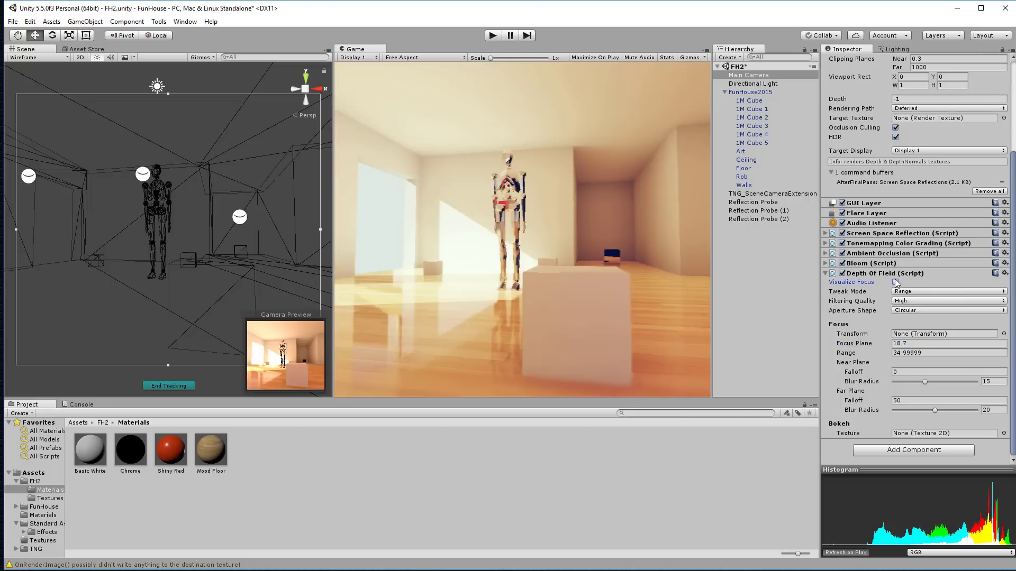
pyautogui.click(895, 282)
pyautogui.click(895, 282)
pyautogui.click(895, 282)
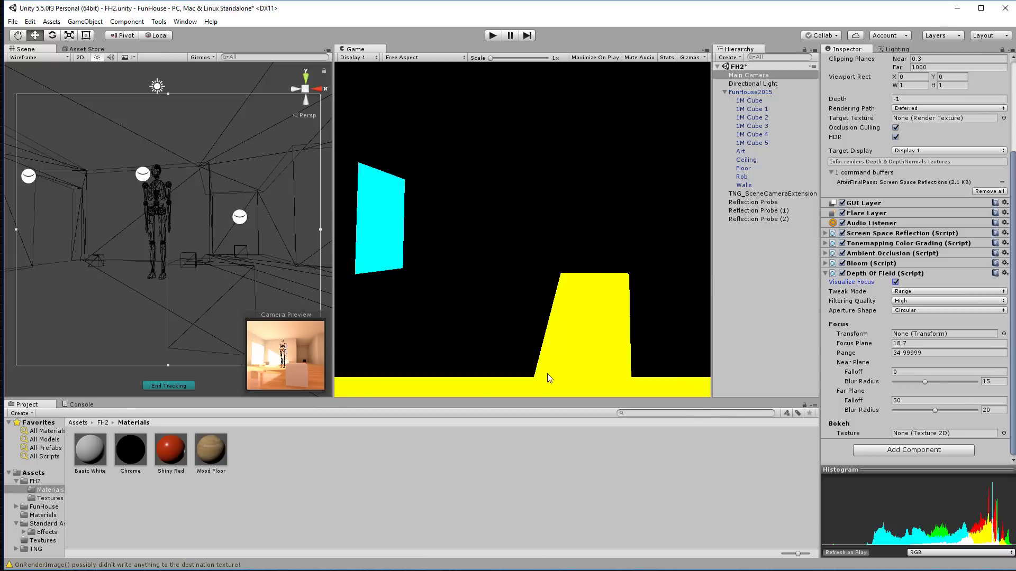
pyautogui.click(848, 353)
pyautogui.moveTo(849, 355); pyautogui.dragTo(741, 354)
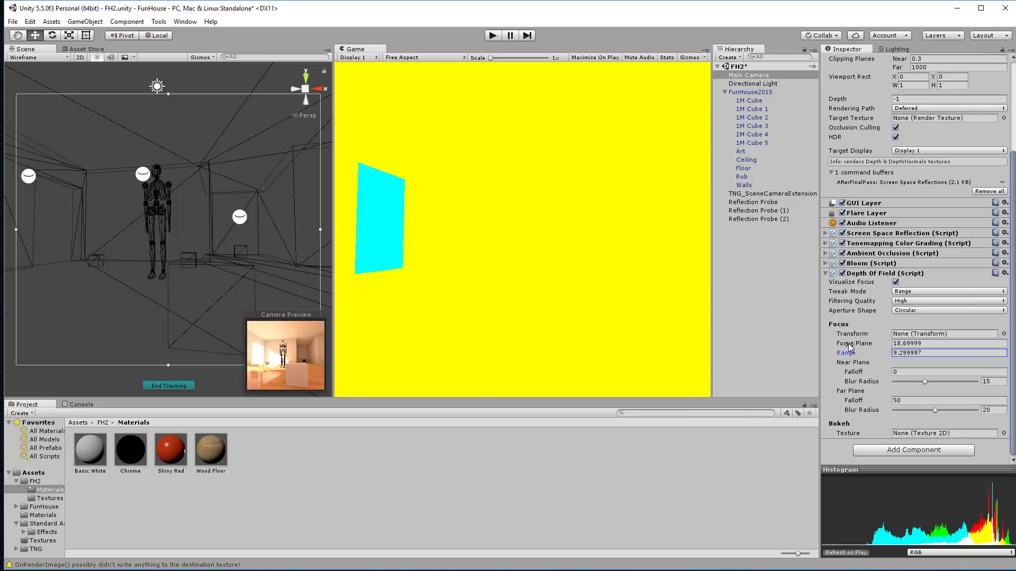
# Step: Move the focus plane to 4.9, reset Near and Far Plane Falloff to 0, and set Range 7.24
pyautogui.moveTo(847, 343); pyautogui.dragTo(805, 357)
pyautogui.write('2.5')
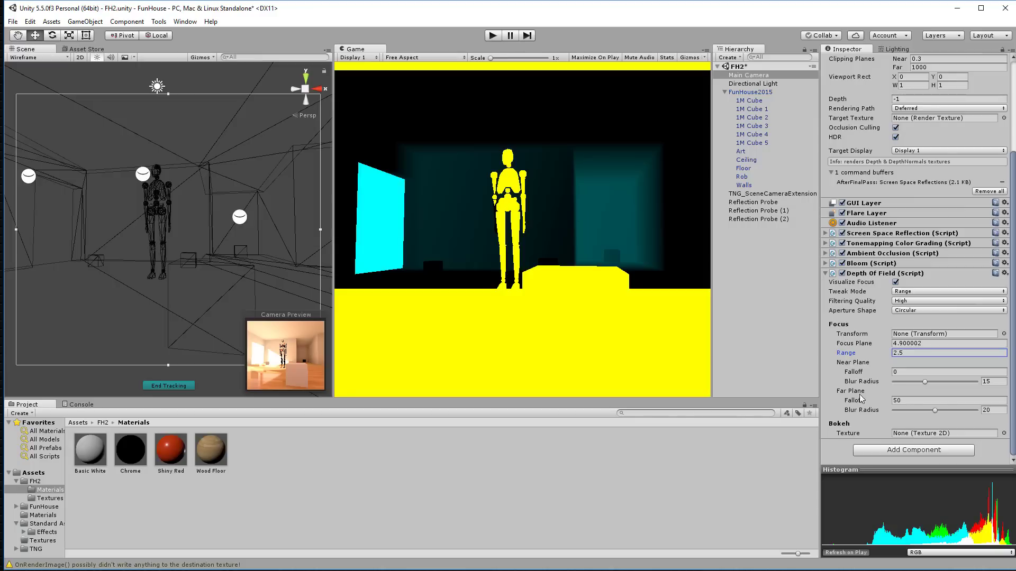
pyautogui.moveTo(858, 401); pyautogui.dragTo(437, 389)
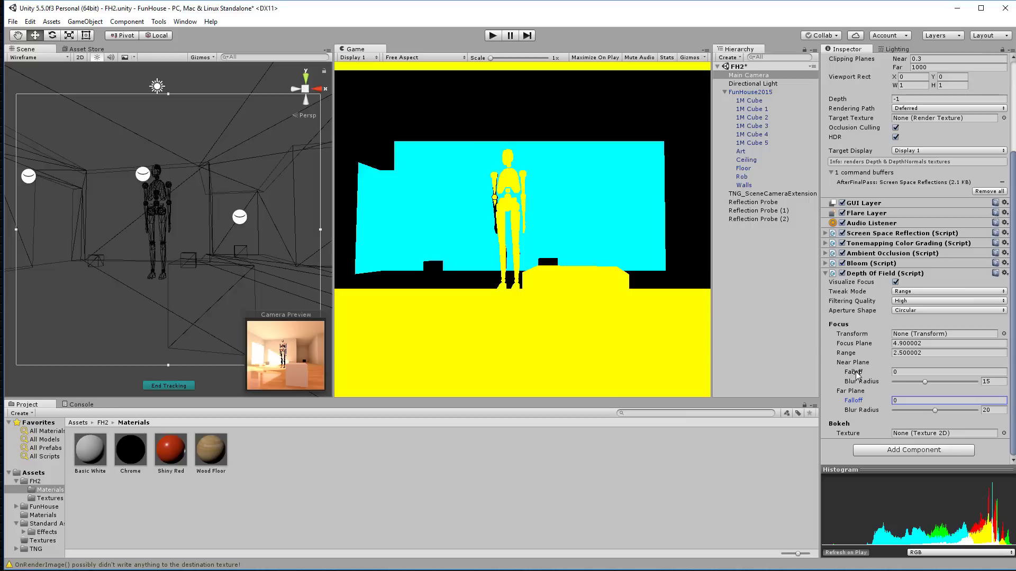
pyautogui.moveTo(857, 374); pyautogui.dragTo(830, 370)
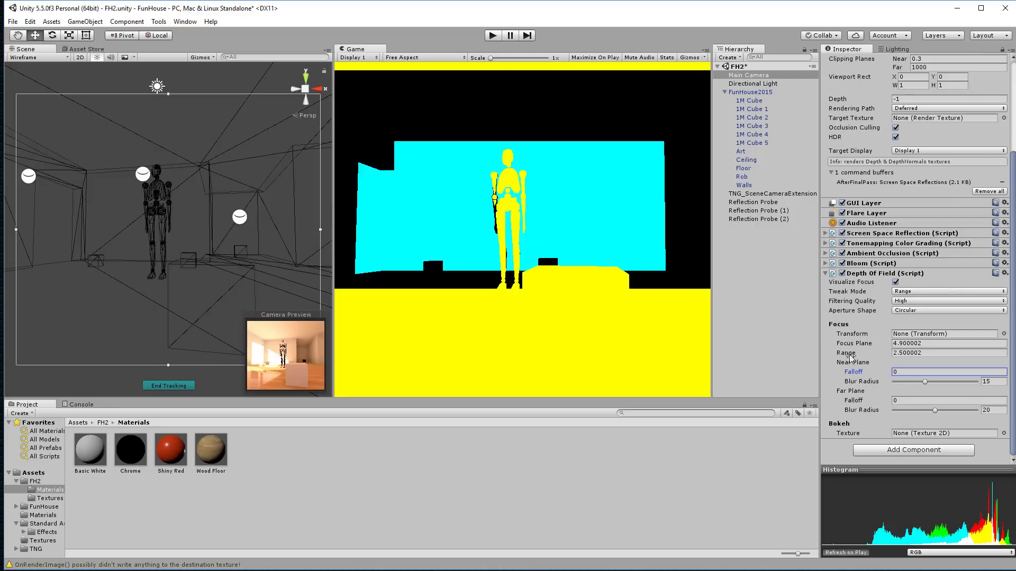
pyautogui.moveTo(855, 401)
pyautogui.mouseDown()
pyautogui.moveTo(874, 403)
pyautogui.moveTo(854, 402)
pyautogui.mouseUp()
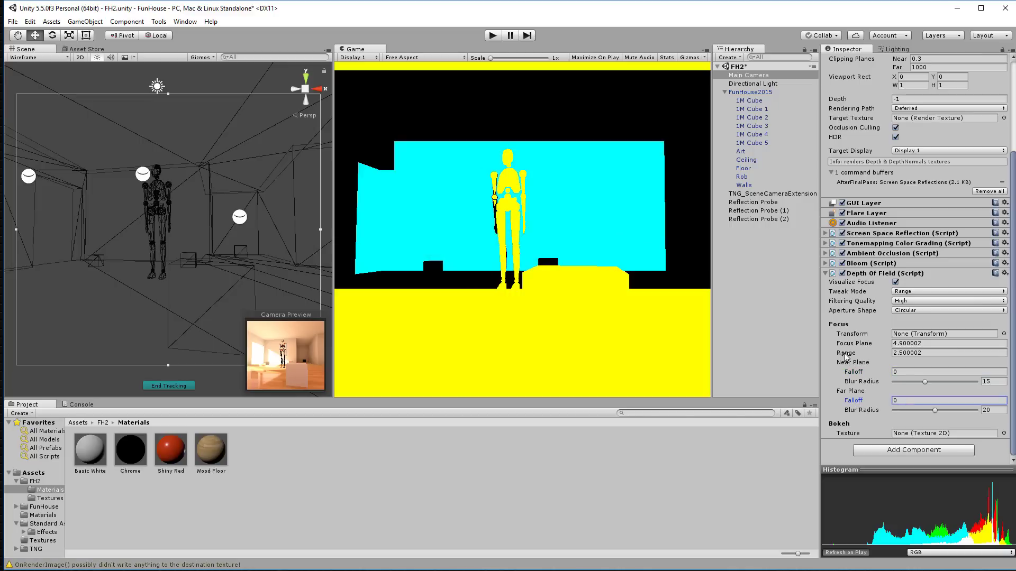
pyautogui.moveTo(846, 353); pyautogui.dragTo(928, 351)
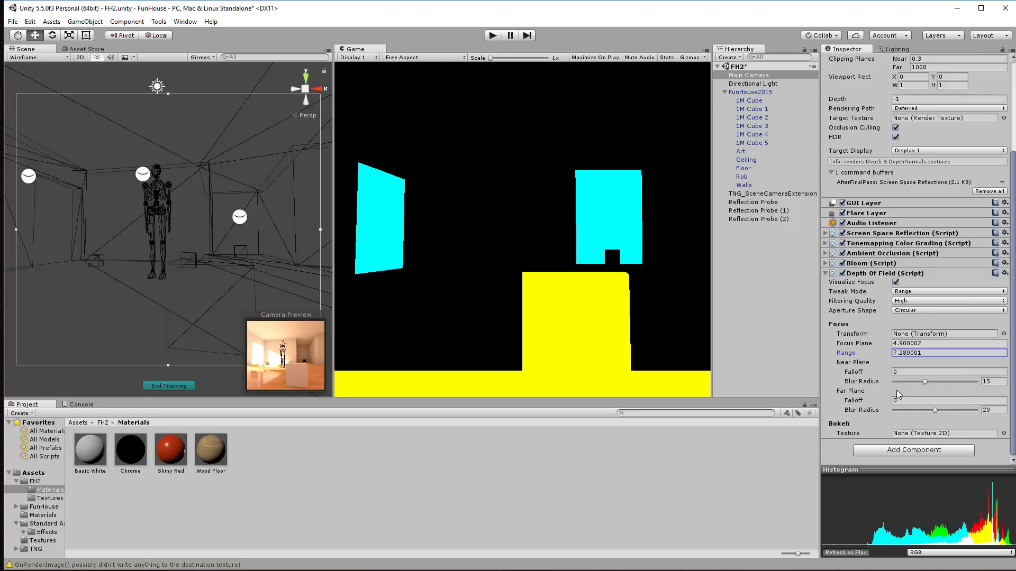
# Step: Set Range 2.56, Far Plane Falloff 6.17 and Near Plane Falloff 2.19, then hide the focus visualization
pyautogui.moveTo(853, 401)
pyautogui.mouseDown()
pyautogui.moveTo(899, 400)
pyautogui.moveTo(849, 399)
pyautogui.mouseUp()
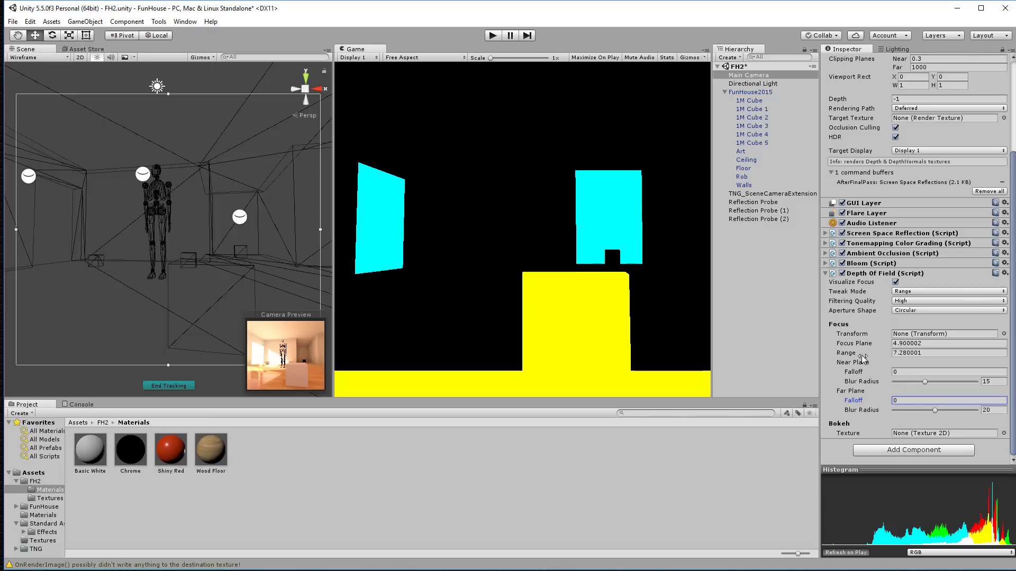
pyautogui.moveTo(863, 357); pyautogui.dragTo(765, 356)
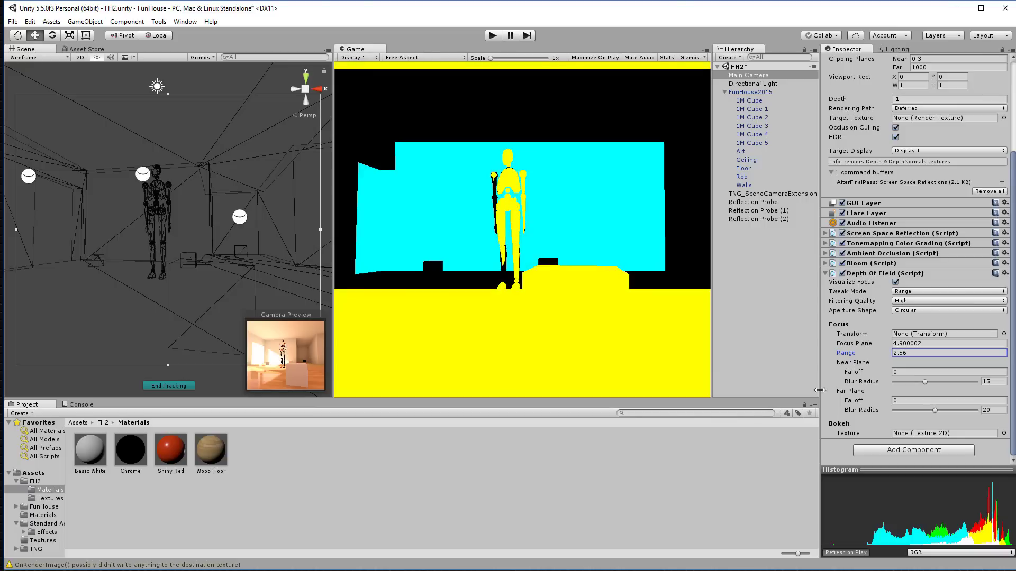
pyautogui.moveTo(861, 402); pyautogui.dragTo(898, 402)
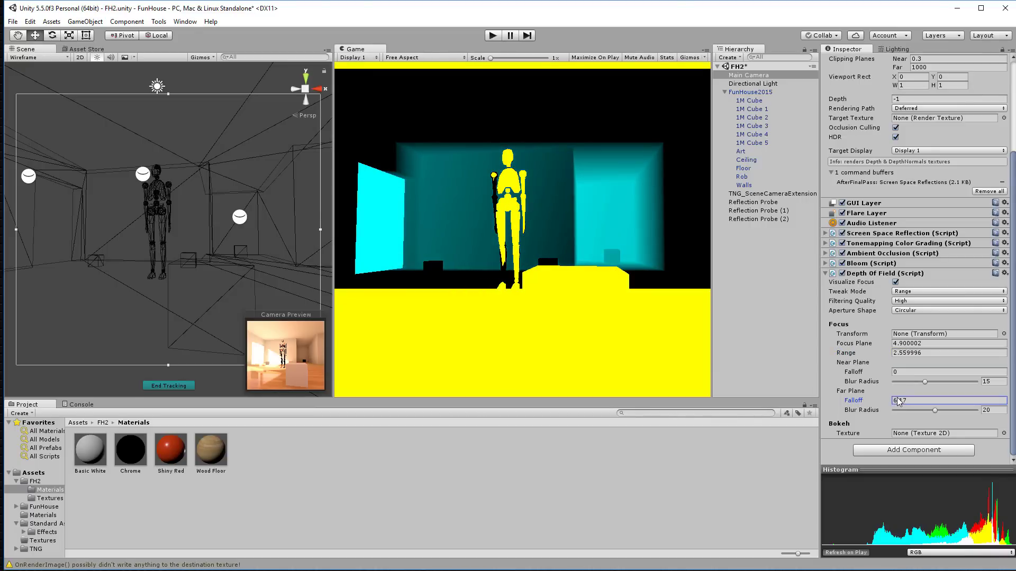
pyautogui.moveTo(852, 372); pyautogui.dragTo(896, 371)
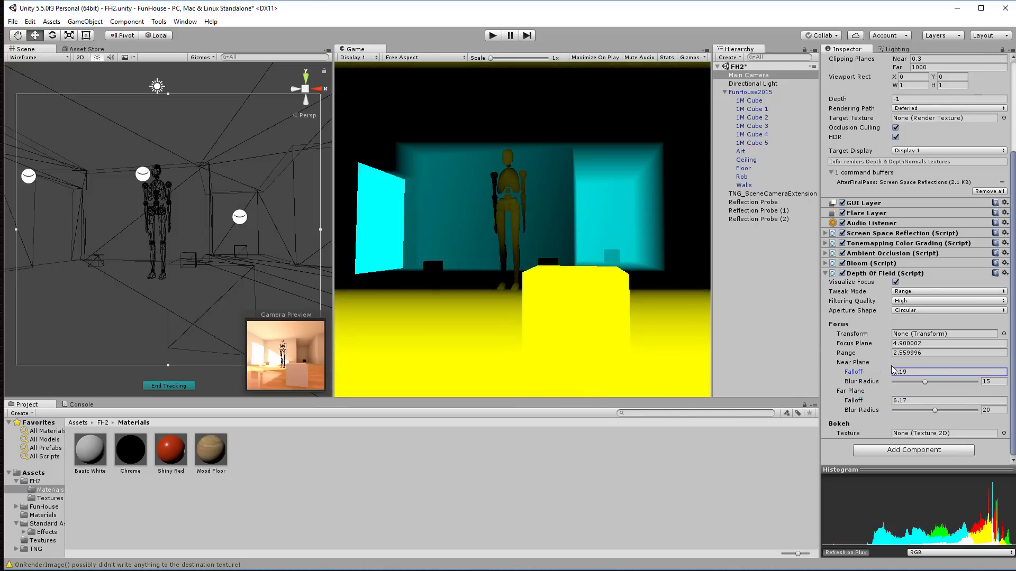
pyautogui.click(896, 282)
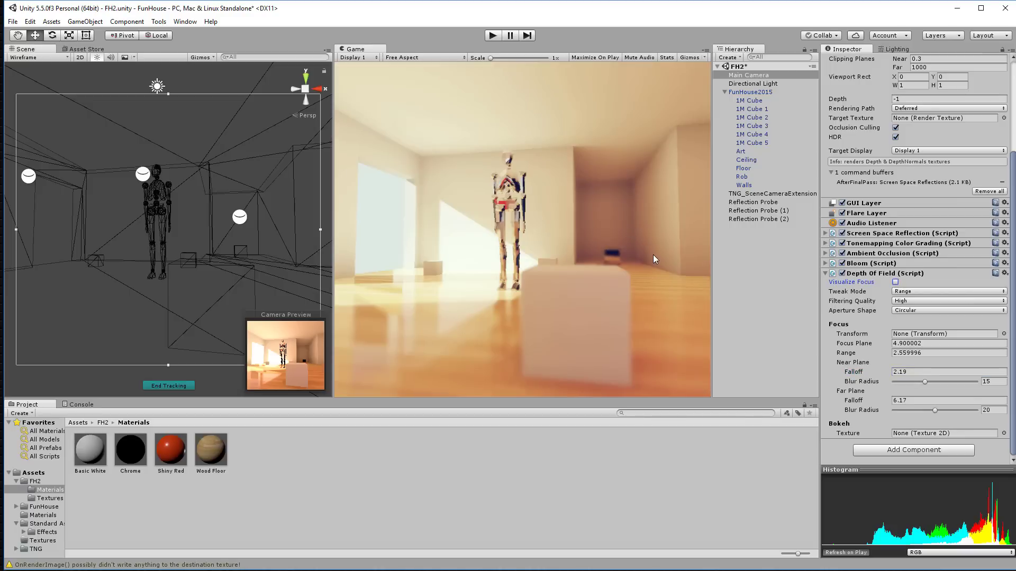
# Step: Turn the camera, then tighten the focus to 1.76 with Range about 2.05
pyautogui.moveTo(290, 243); pyautogui.dragTo(147, 209, button='right')
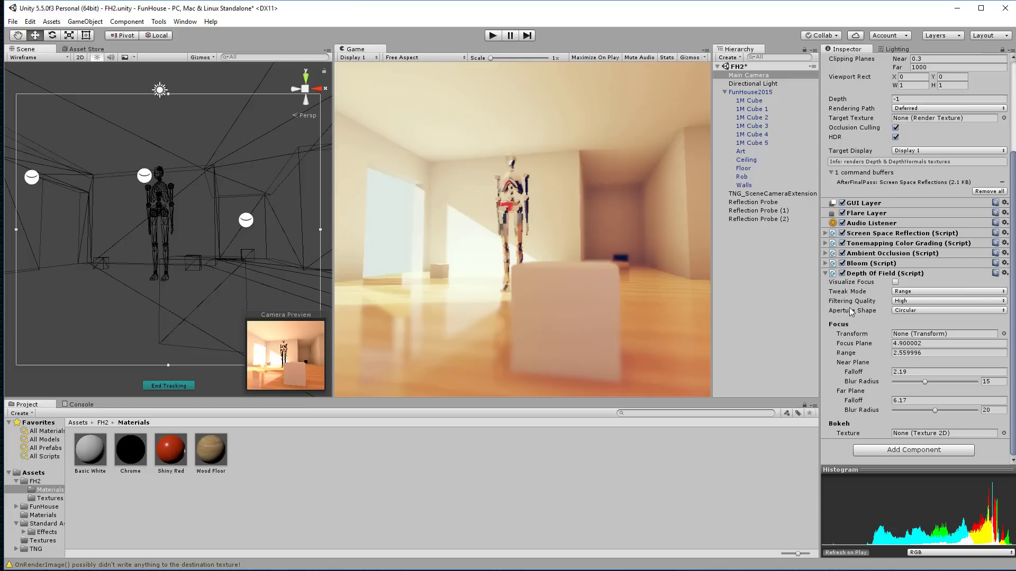
pyautogui.click(895, 283)
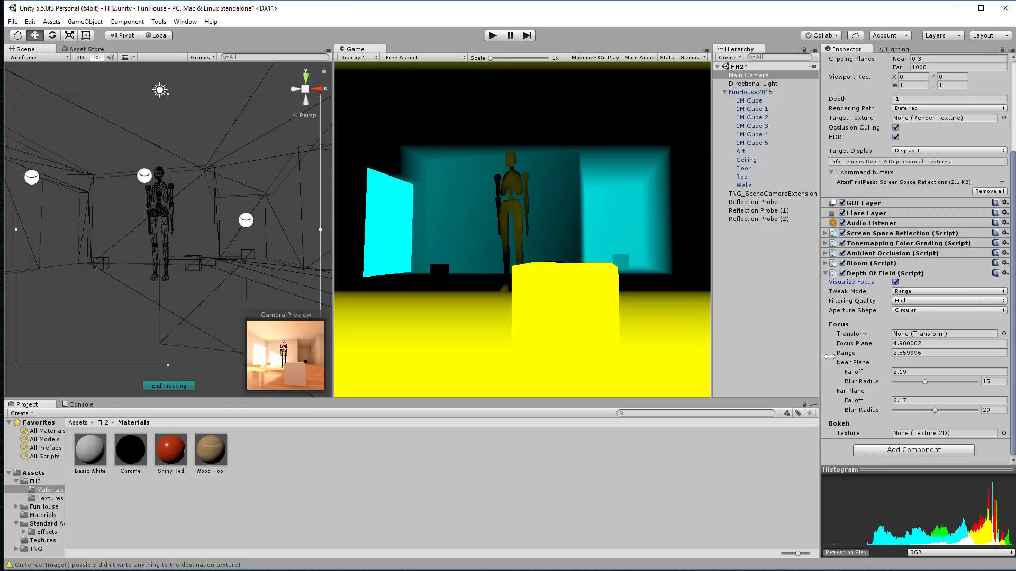
pyautogui.moveTo(847, 354); pyautogui.dragTo(814, 341)
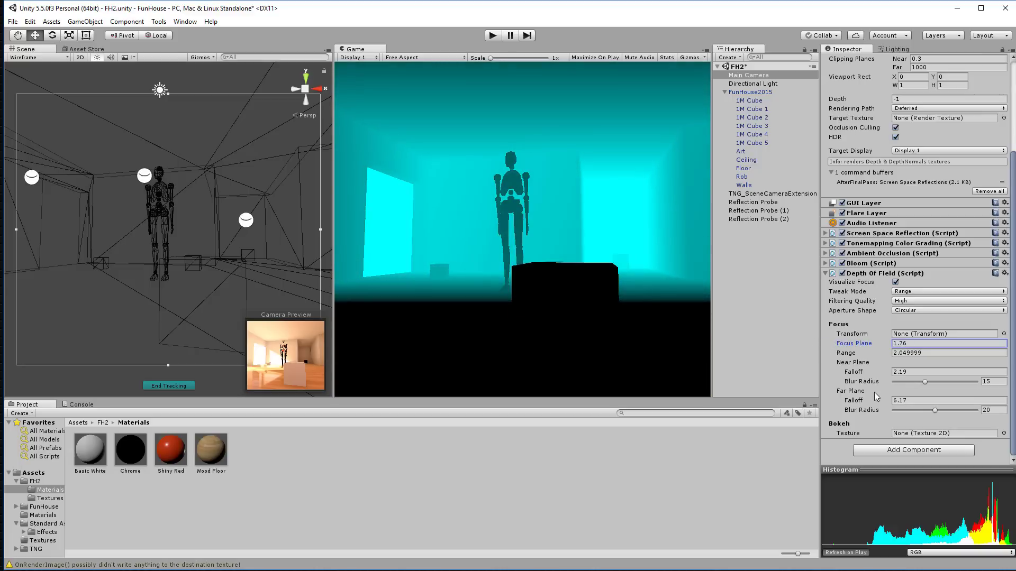
pyautogui.click(895, 283)
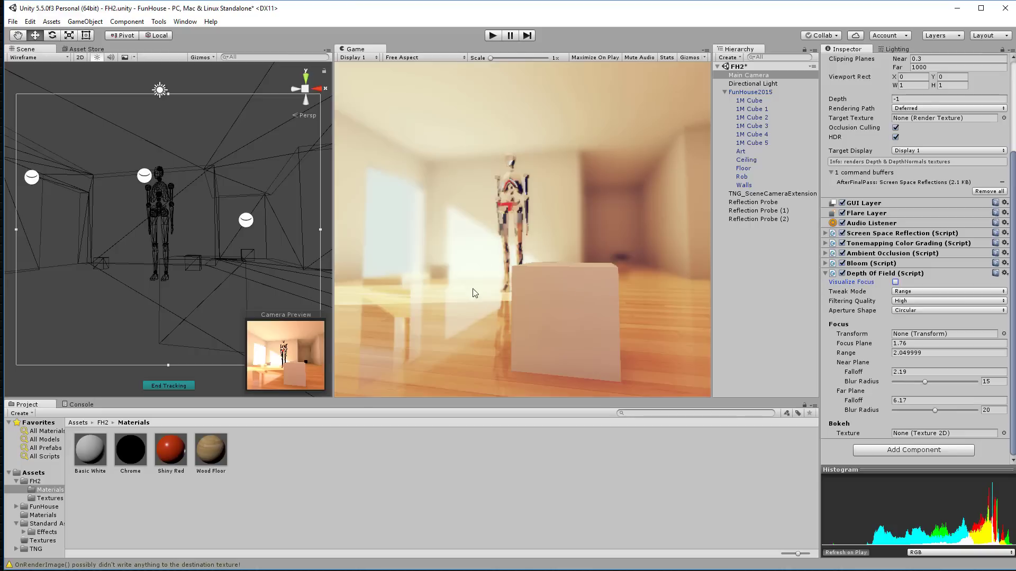
# Step: Orbit and dolly the camera close to the art wall to frame the red blocks
pyautogui.keyDown('alt'); pyautogui.moveTo(184, 240); pyautogui.dragTo(640, 265); pyautogui.keyUp('alt')
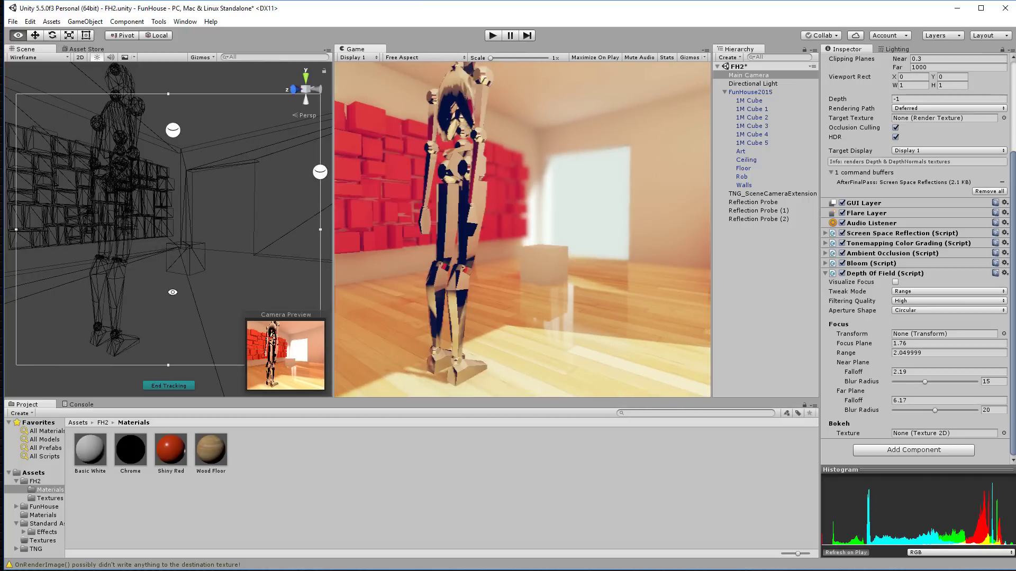
pyautogui.keyDown('alt'); pyautogui.moveTo(171, 269); pyautogui.dragTo(240, 248); pyautogui.keyUp('alt')
pyautogui.scroll(-15, 181, 249)
pyautogui.scroll(3, 180, 244)
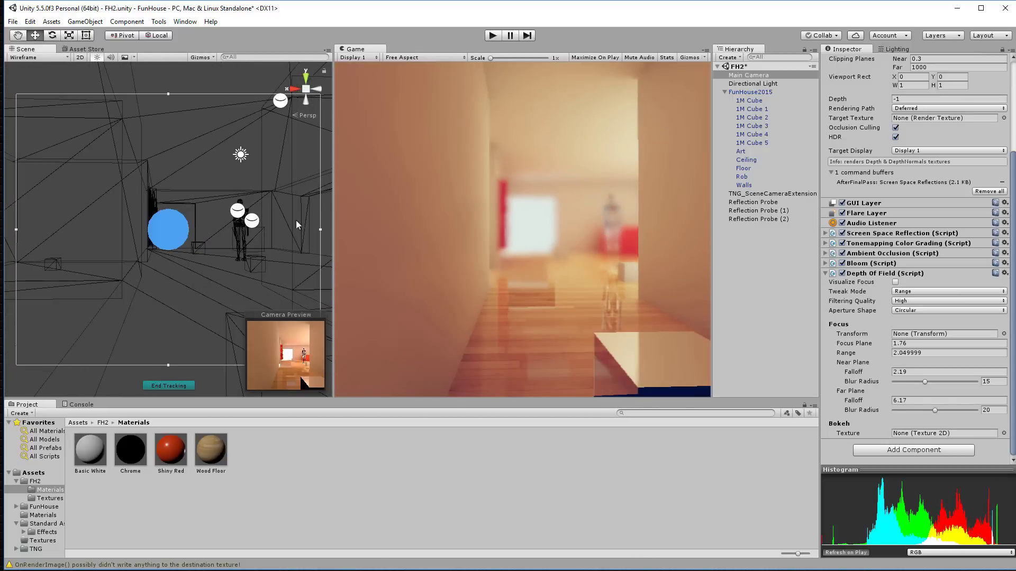
pyautogui.press('alt')
pyautogui.keyDown('alt'); pyautogui.moveTo(220, 286); pyautogui.dragTo(290, 509, button='right'); pyautogui.keyUp('alt')
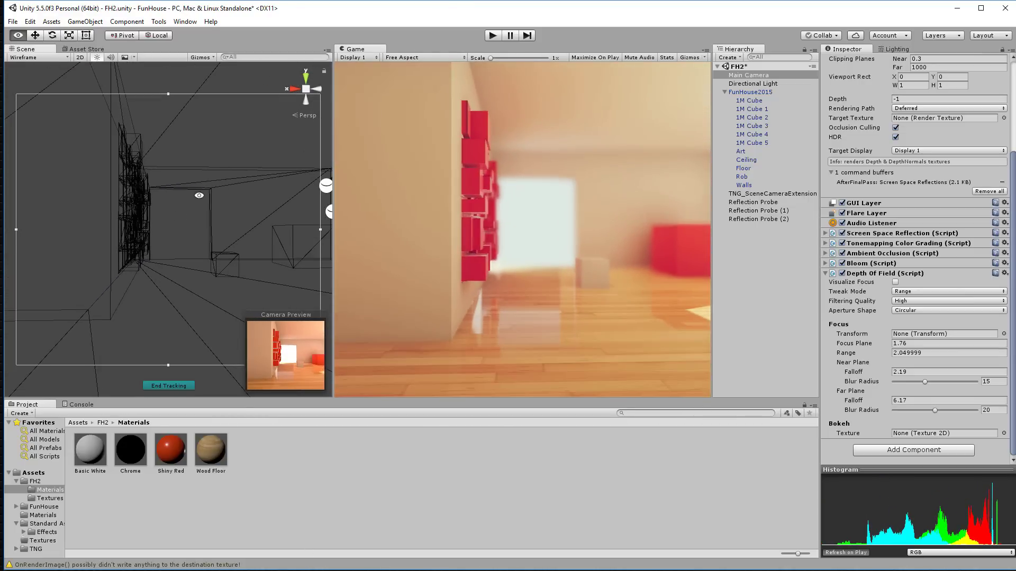
pyautogui.keyDown('alt'); pyautogui.moveTo(199, 196); pyautogui.dragTo(217, 117); pyautogui.keyUp('alt')
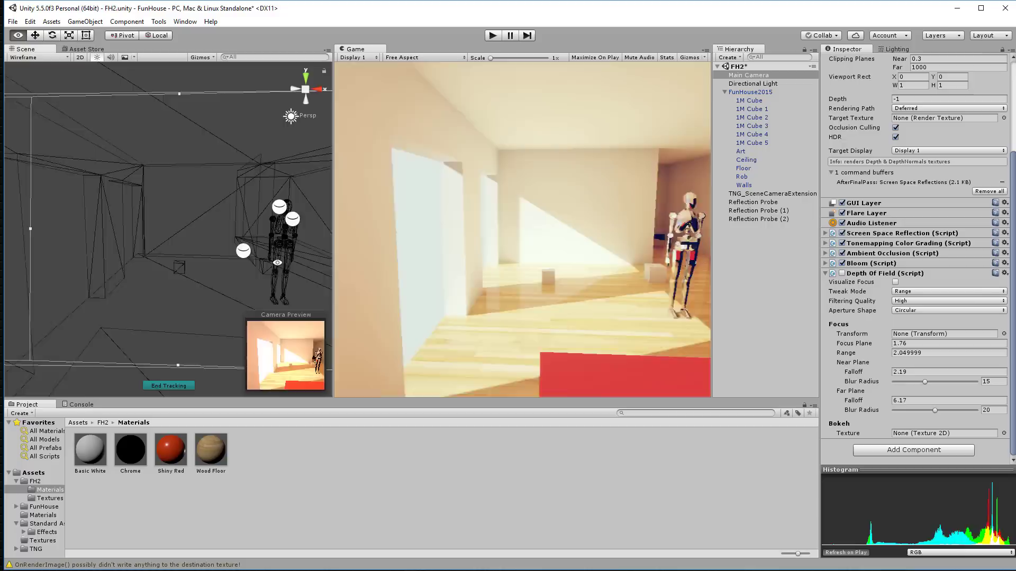
# Step: Orbit back toward the figure and open the Lighting scene settings showing Baked Resolution 80
pyautogui.keyDown('alt'); pyautogui.moveTo(228, 259); pyautogui.dragTo(247, 251); pyautogui.keyUp('alt')
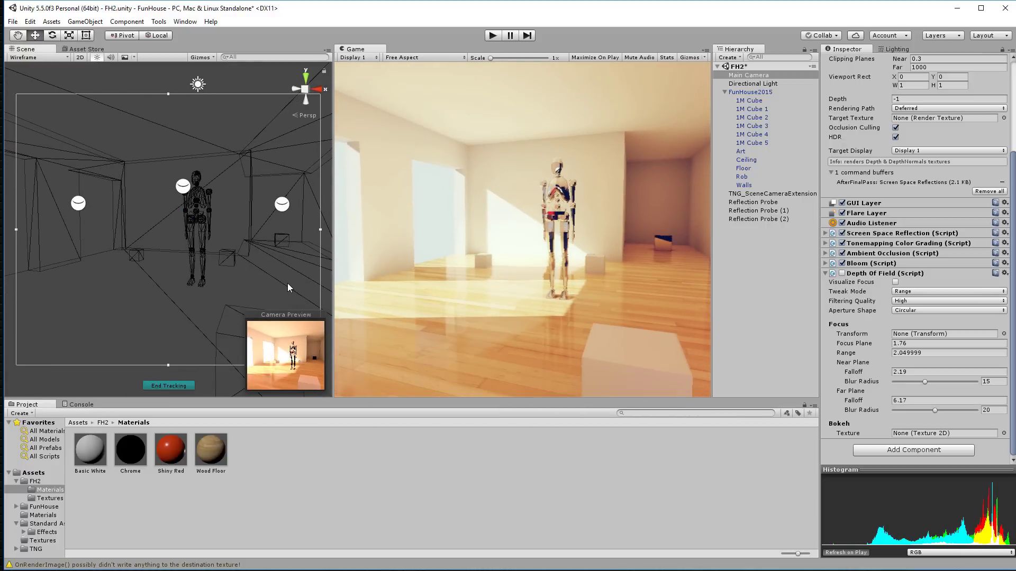
pyautogui.click(900, 49)
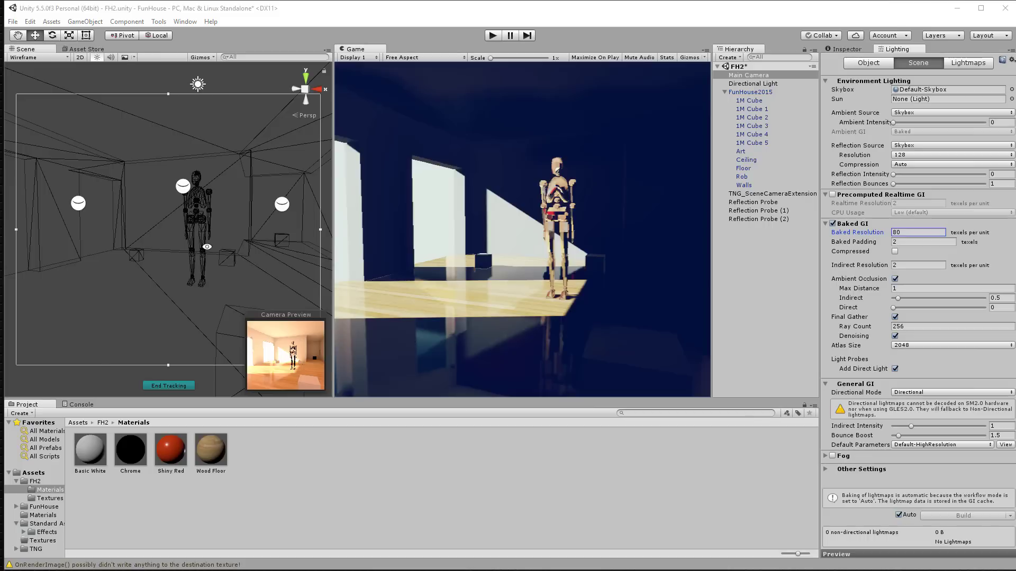
# Step: After the bake finishes, undock the Scene panel so the Asset Store tab shows
pyautogui.keyDown('alt'); pyautogui.moveTo(244, 255); pyautogui.dragTo(189, 256); pyautogui.keyUp('alt')
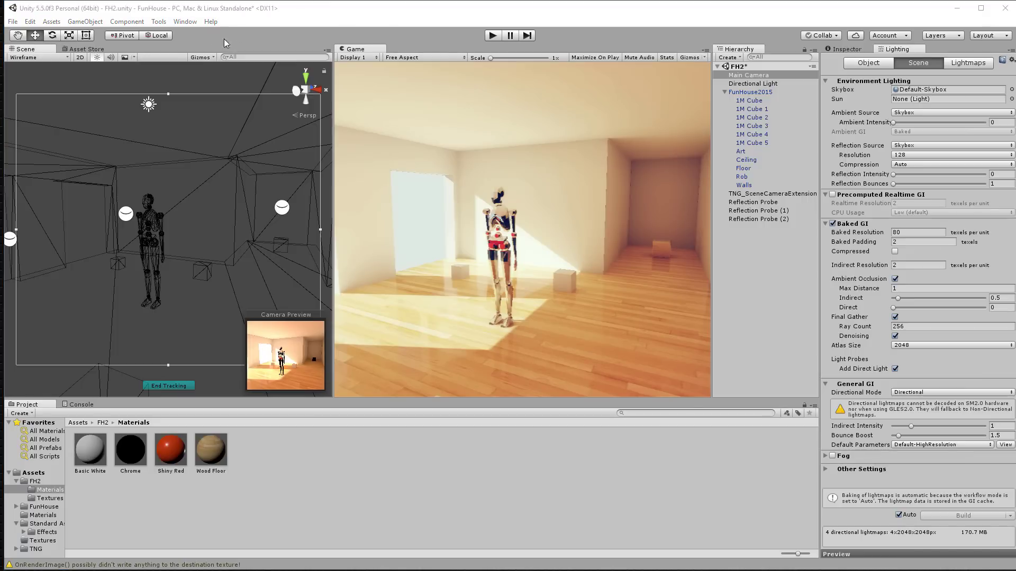
pyautogui.moveTo(45, 53); pyautogui.dragTo(1015, 166)
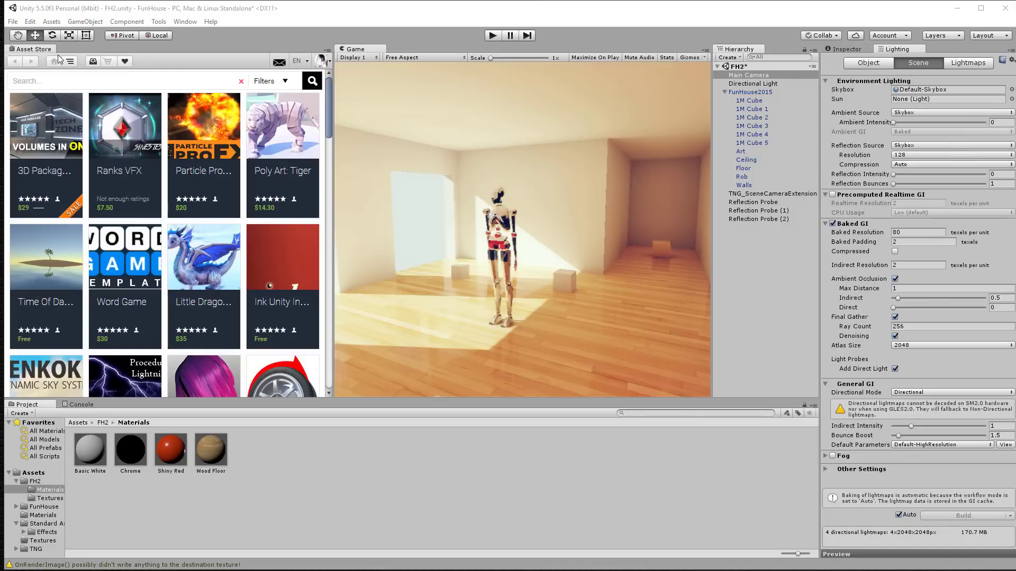
# Step: Undock the Asset Store window and start importing Standard Assets 1.1.2 from Downloads
pyautogui.moveTo(34, 49); pyautogui.dragTo(1015, 105)
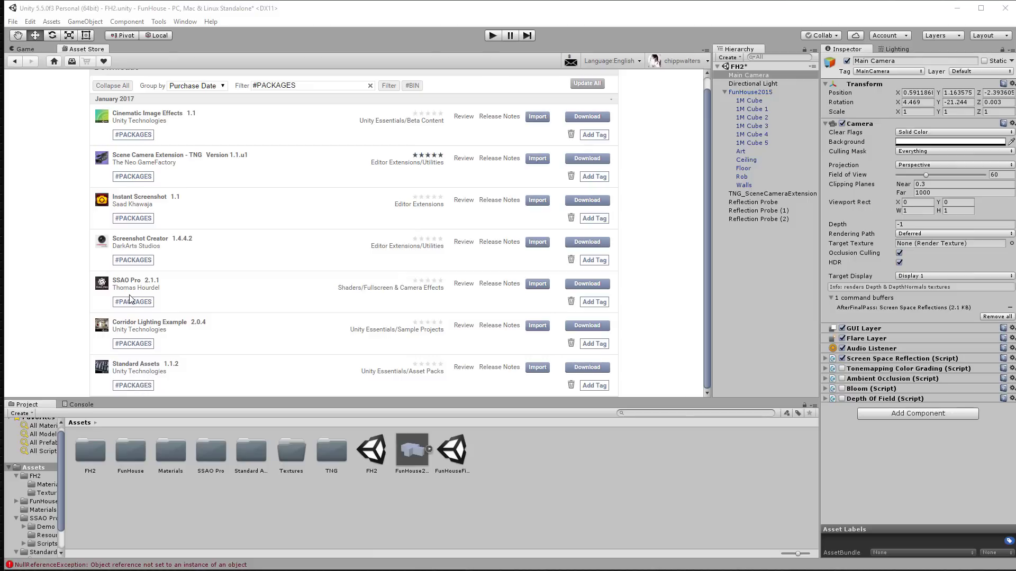
pyautogui.click(537, 368)
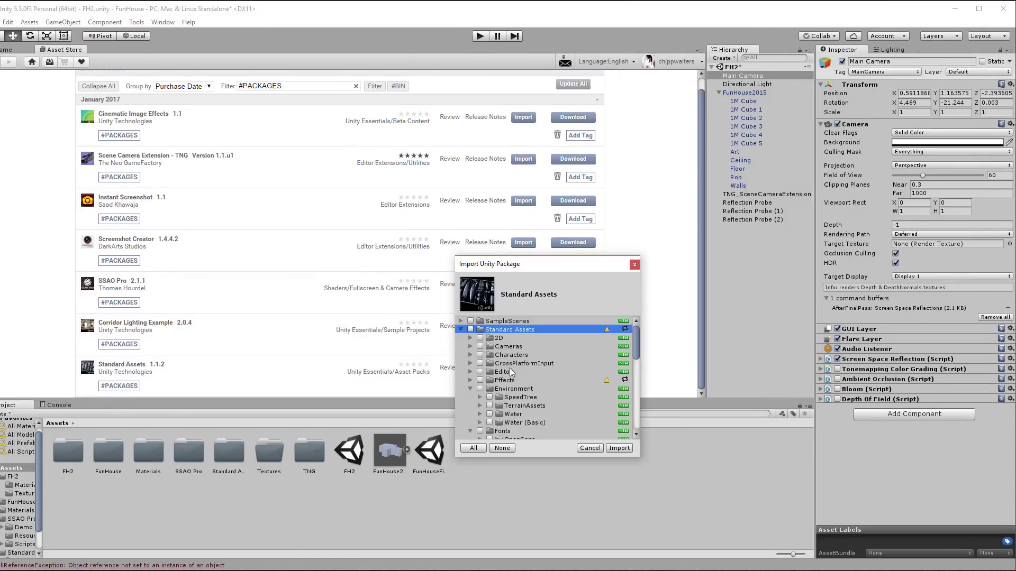
# Step: Collapse the Environment, Fonts, PhysicsMaterials and Utility folders in the import list
pyautogui.click(470, 389)
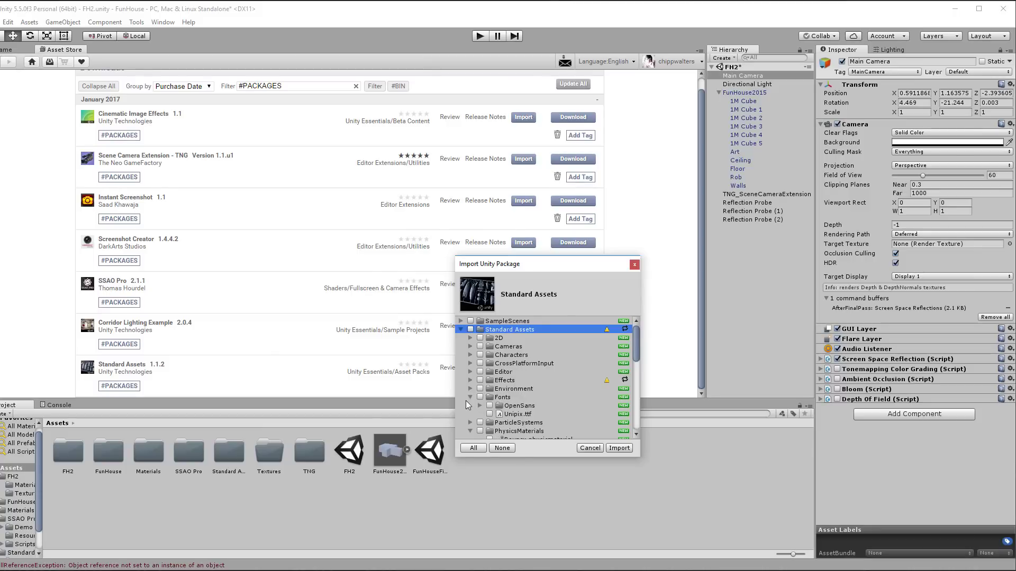
pyautogui.click(470, 398)
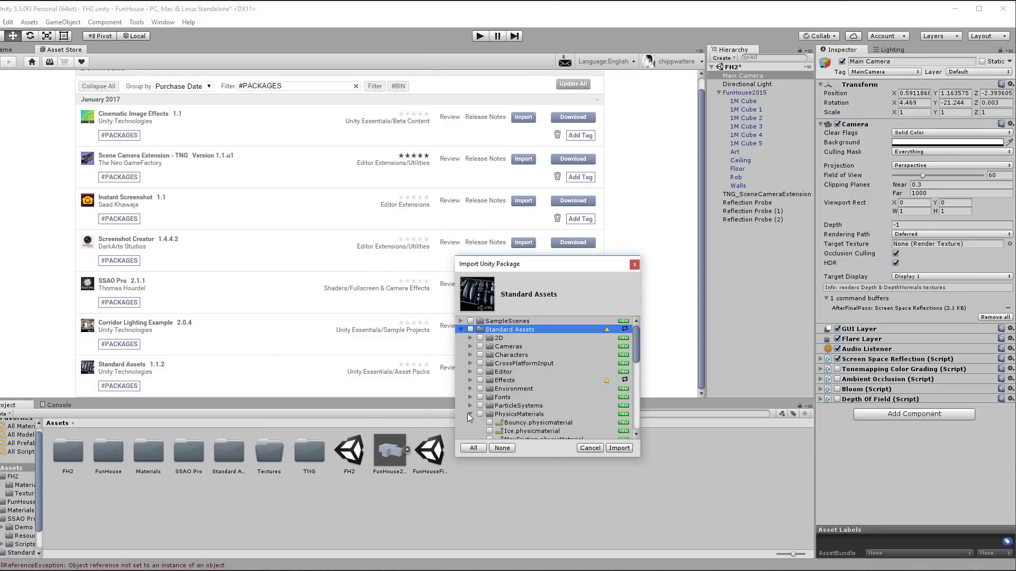
pyautogui.click(470, 414)
pyautogui.scroll(-3, 491, 364)
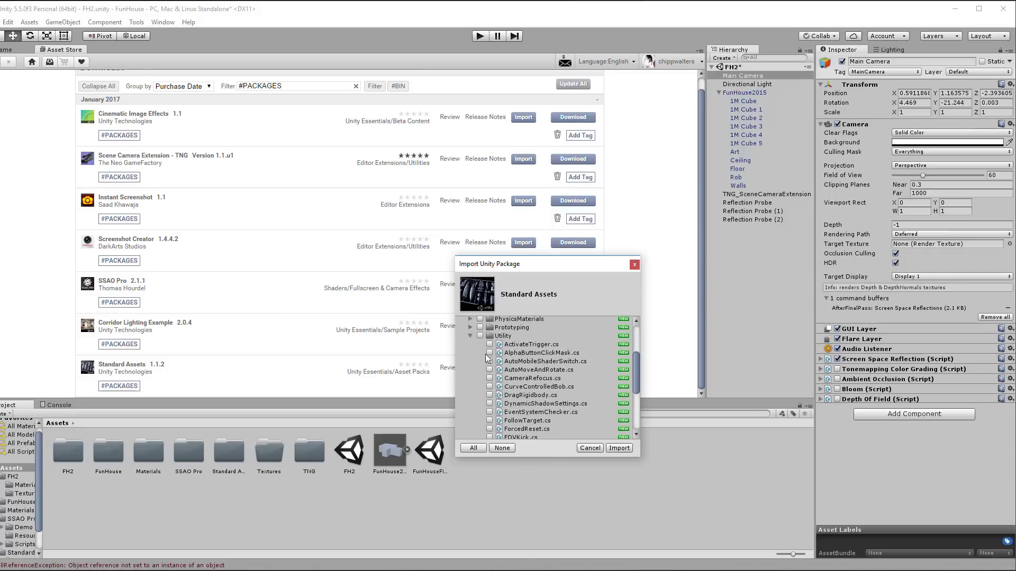
pyautogui.click(472, 336)
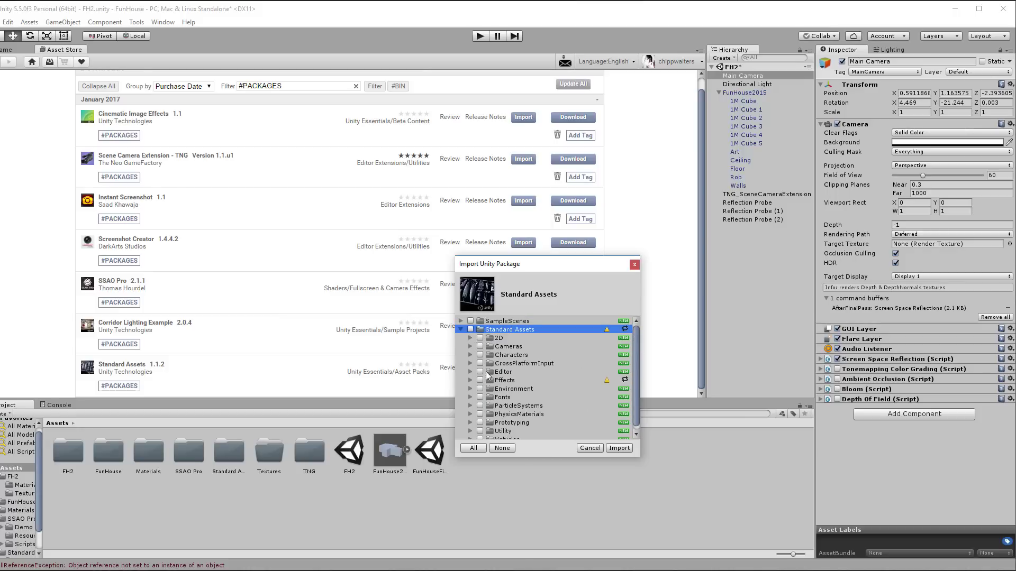
# Step: Expand Effects, tick the whole ImageEffects folder, and import the selected files
pyautogui.click(470, 380)
pyautogui.scroll(-3, 515, 370)
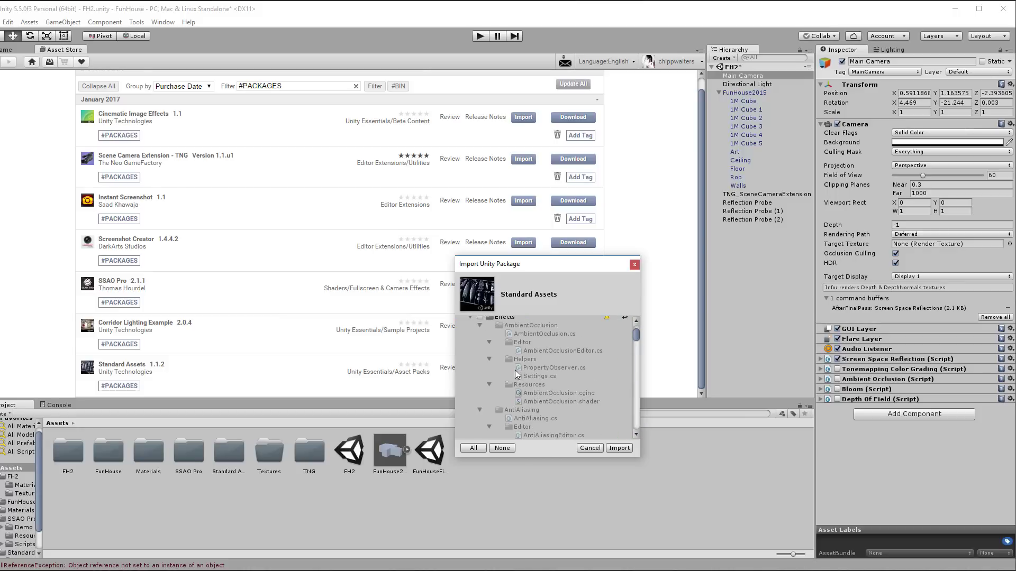
pyautogui.scroll(-10, 516, 369)
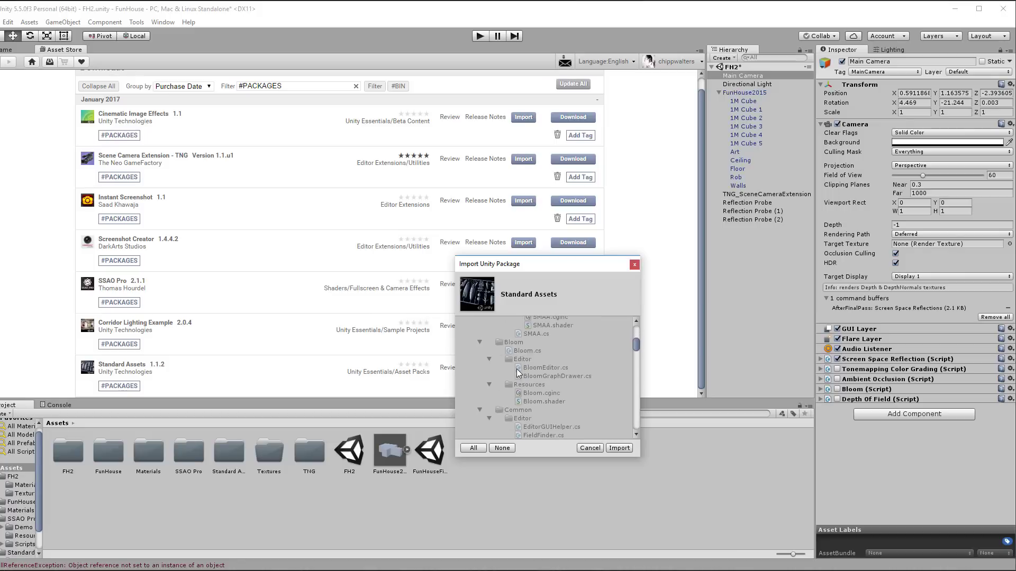
pyautogui.scroll(-3, 516, 370)
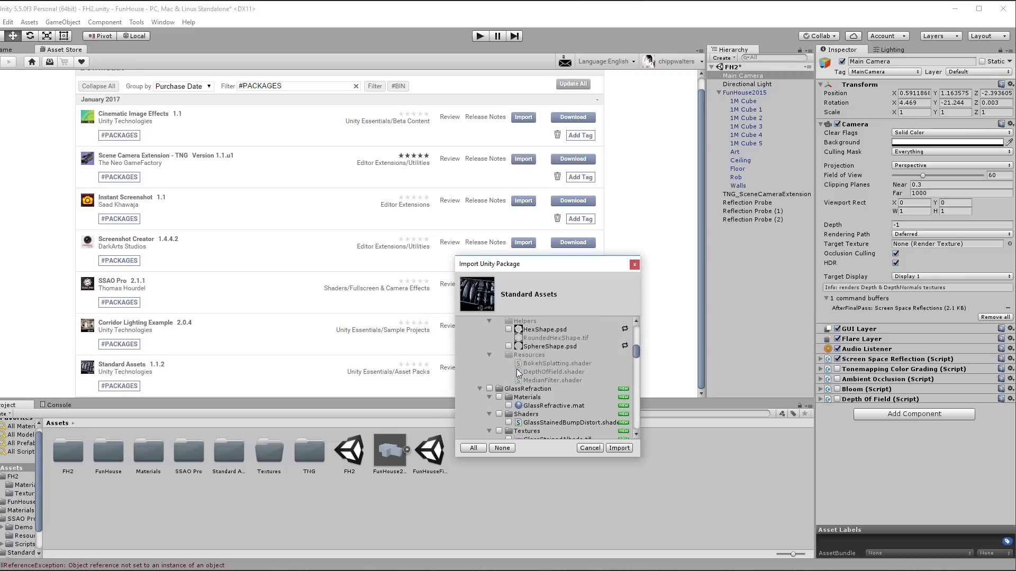
pyautogui.scroll(-4, 566, 377)
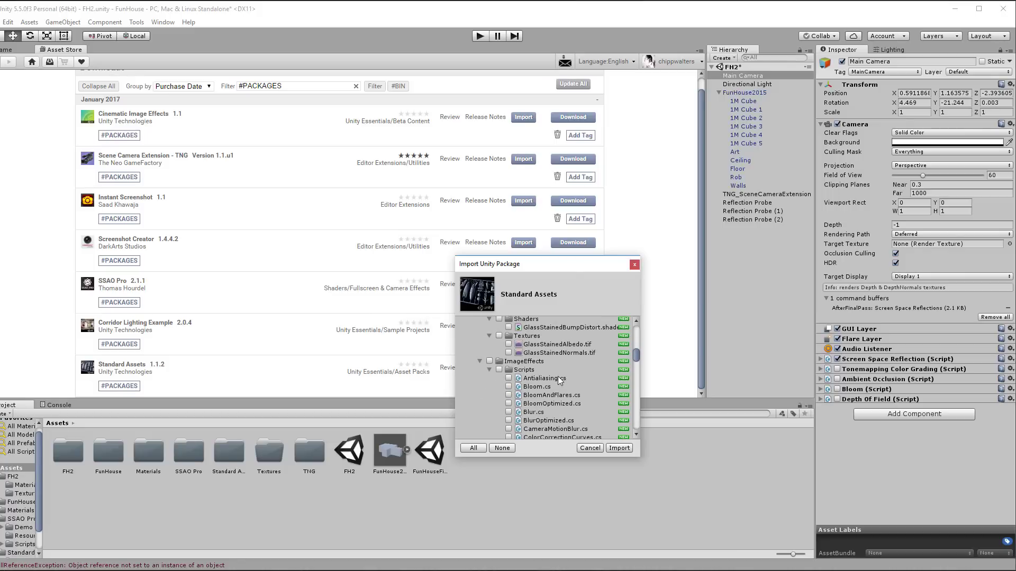
pyautogui.click(490, 361)
pyautogui.scroll(-6, 536, 369)
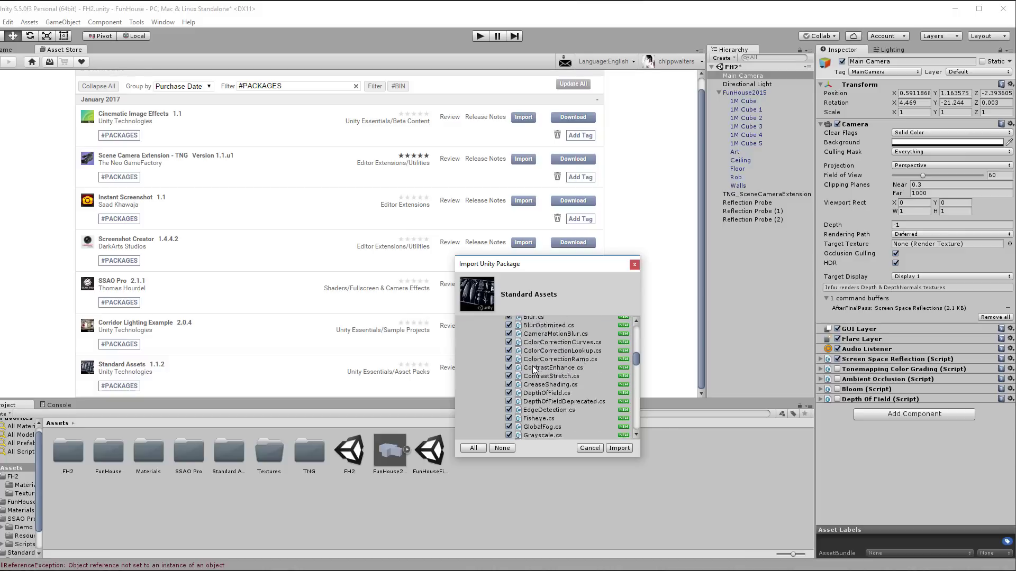
pyautogui.scroll(-8, 536, 365)
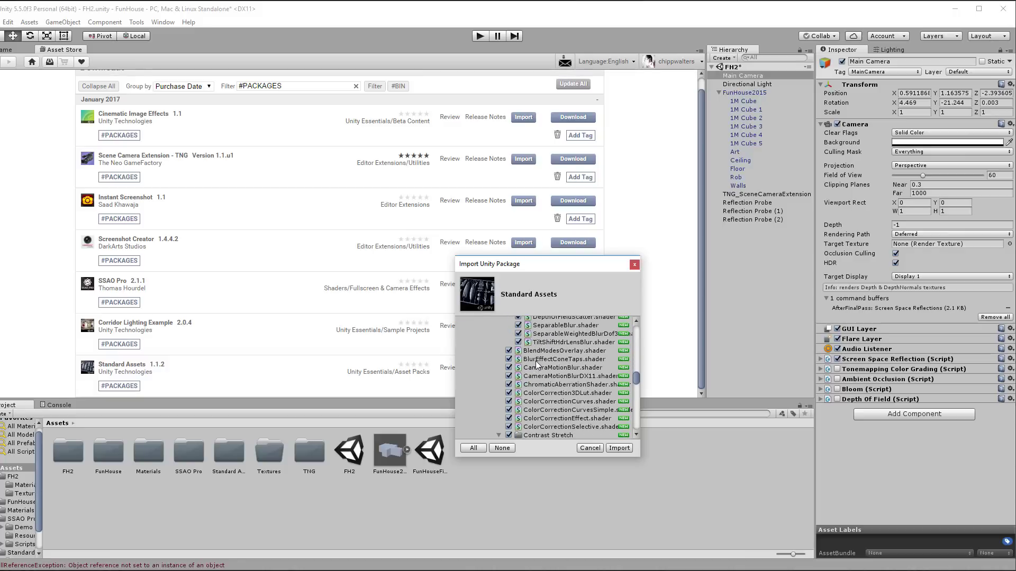
pyautogui.scroll(-5, 536, 364)
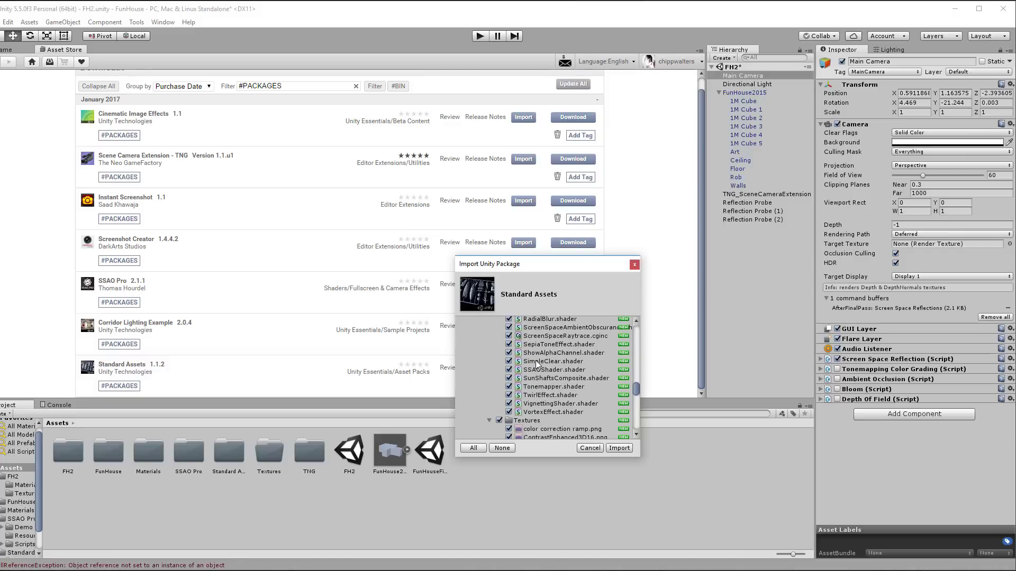
pyautogui.scroll(-4, 536, 364)
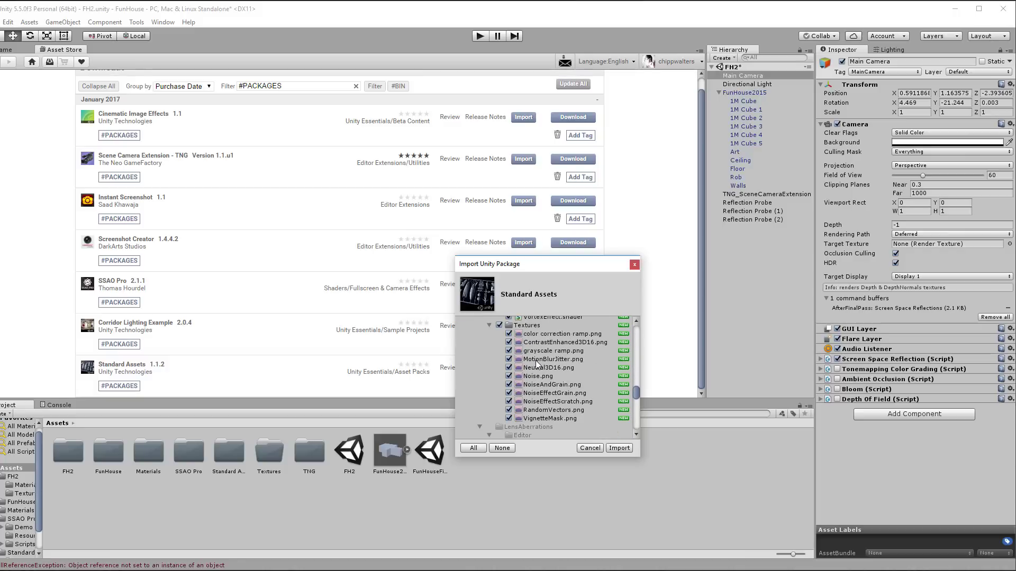
pyautogui.click(619, 448)
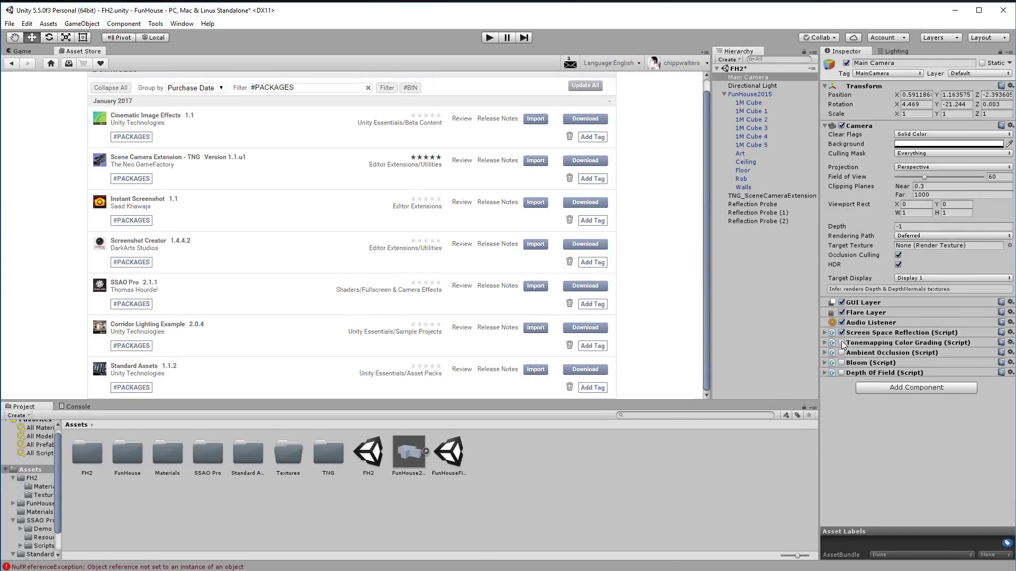
# Step: Return to the Game view, add Anti-aliasing to Rob, then undo it with Ctrl+Z
pyautogui.click(21, 52)
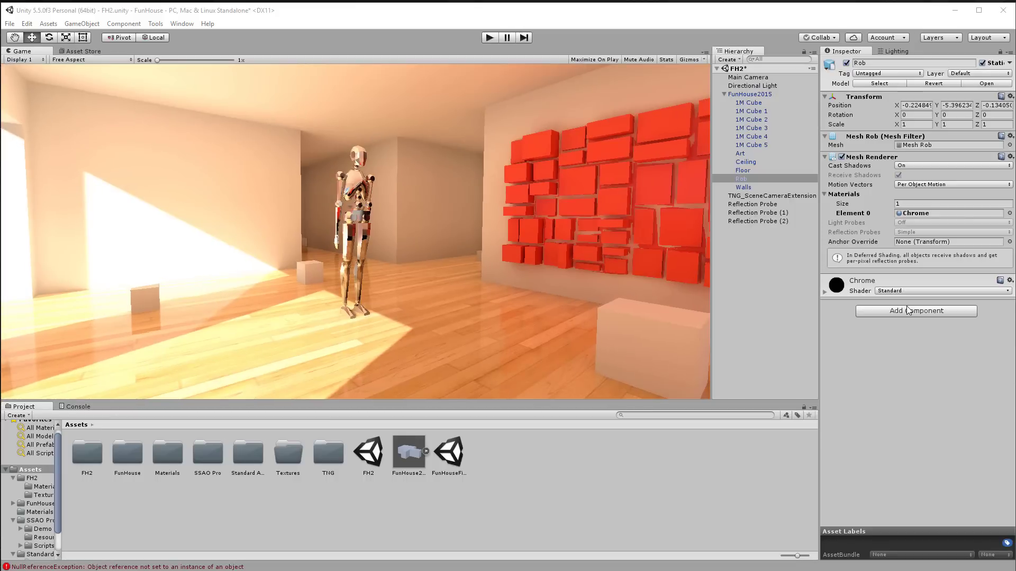
pyautogui.click(926, 312)
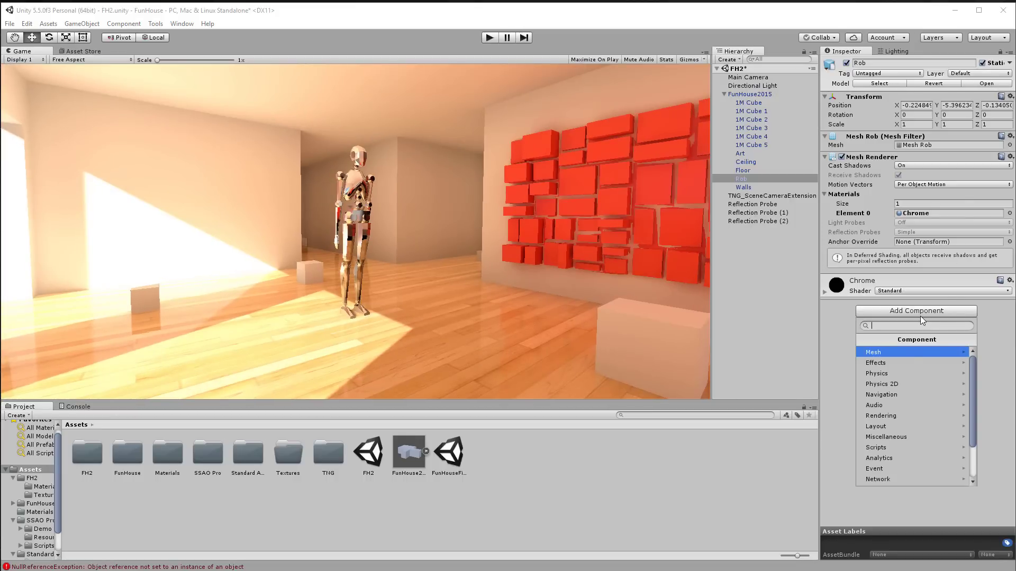
pyautogui.write('anti')
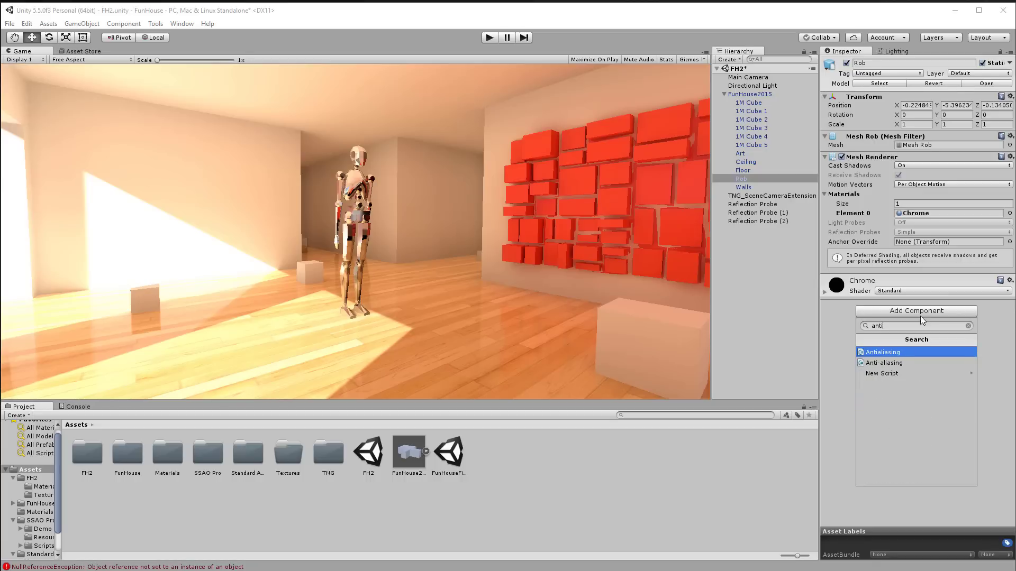
pyautogui.click(885, 362)
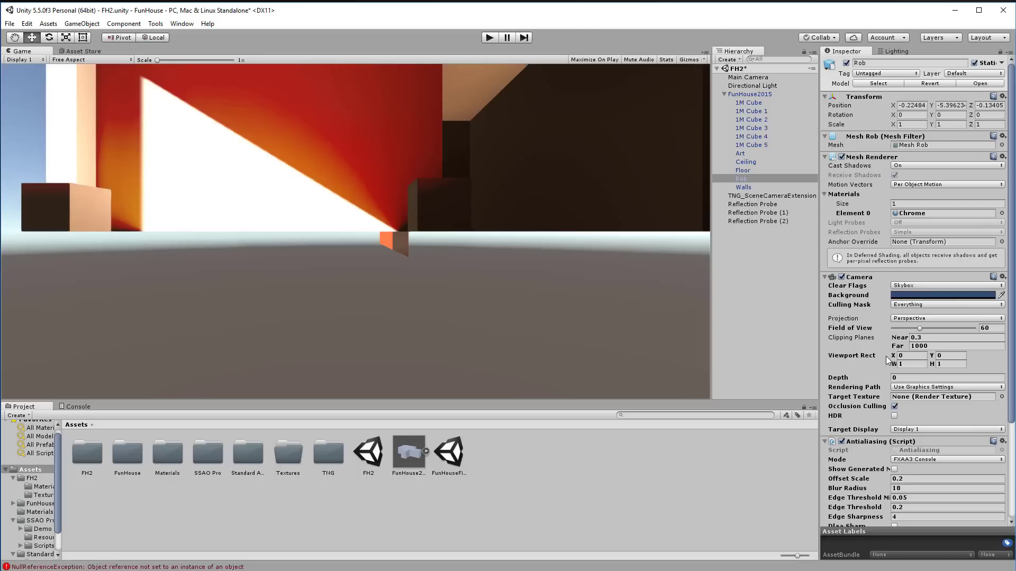
pyautogui.hotkey('ctrl', 'z')
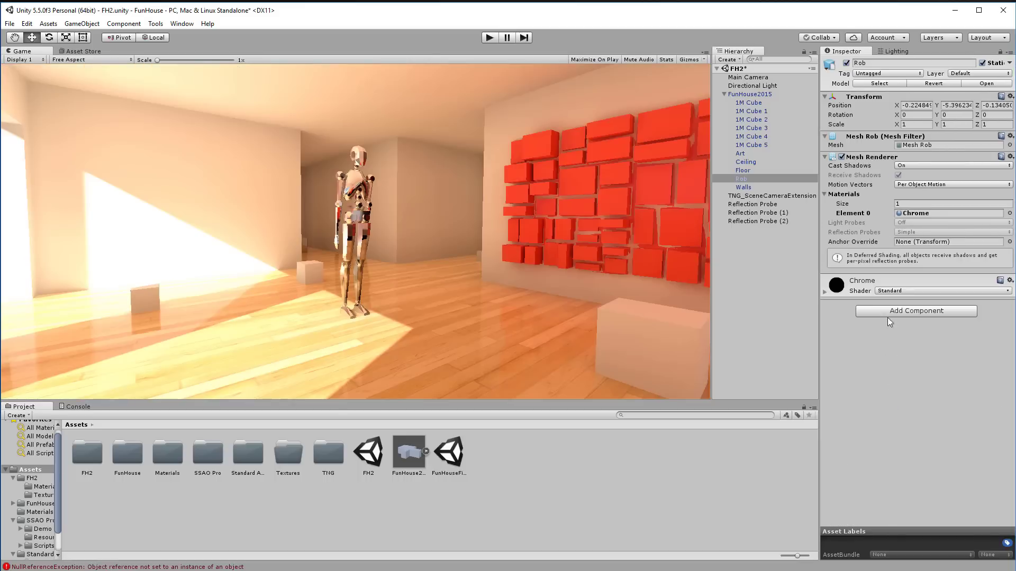
# Step: Add an Antialiasing script to Main Camera and set its Mode to FXAA1 Preset A
pyautogui.click(746, 77)
pyautogui.click(911, 416)
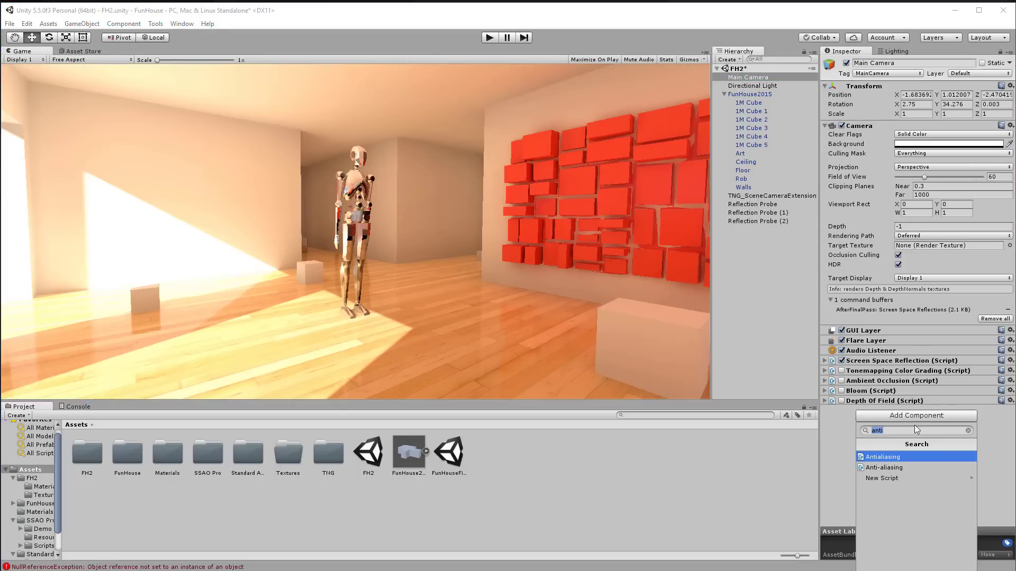
pyautogui.click(893, 458)
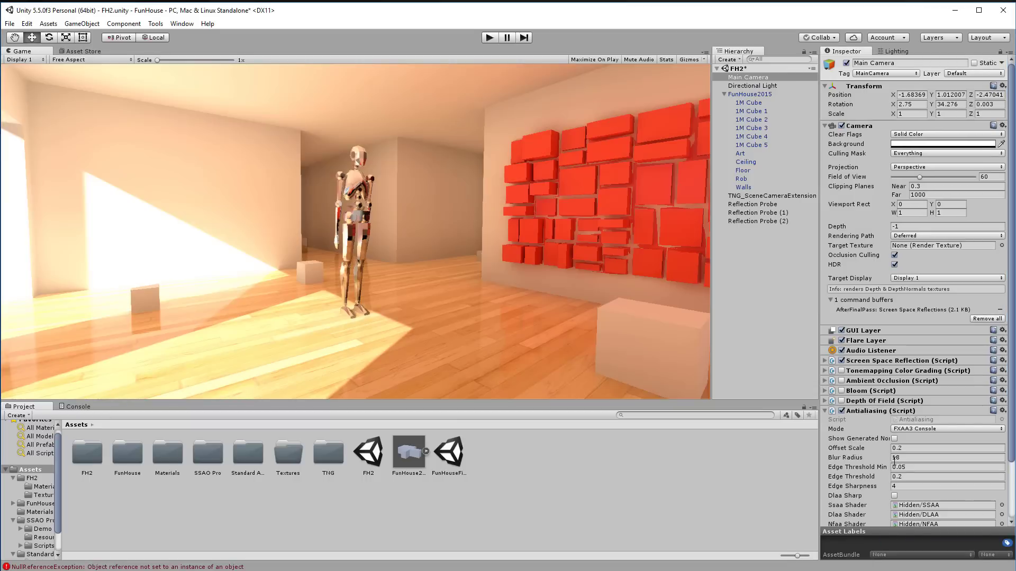
pyautogui.click(942, 427)
pyautogui.click(947, 464)
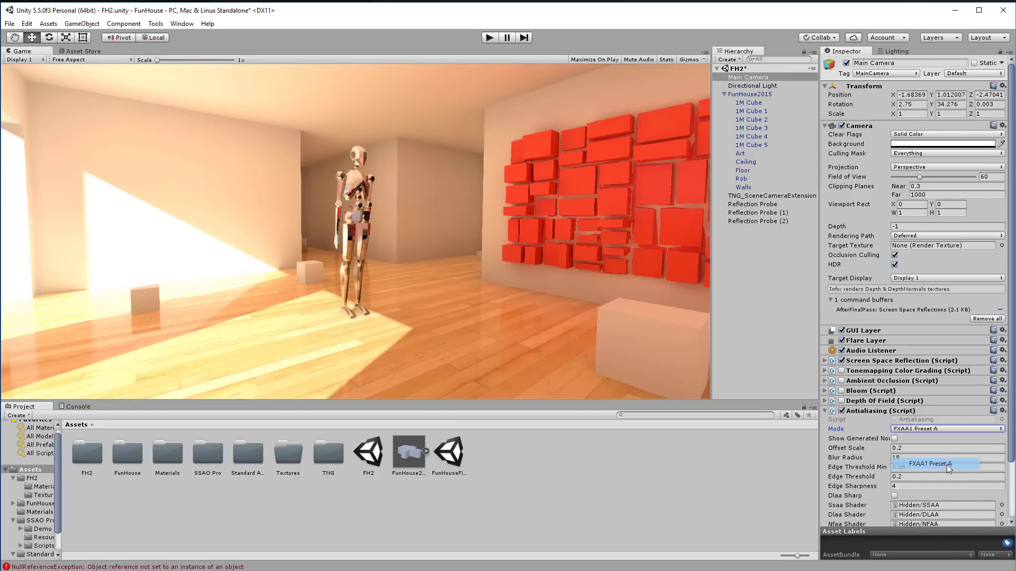
pyautogui.press('alt')
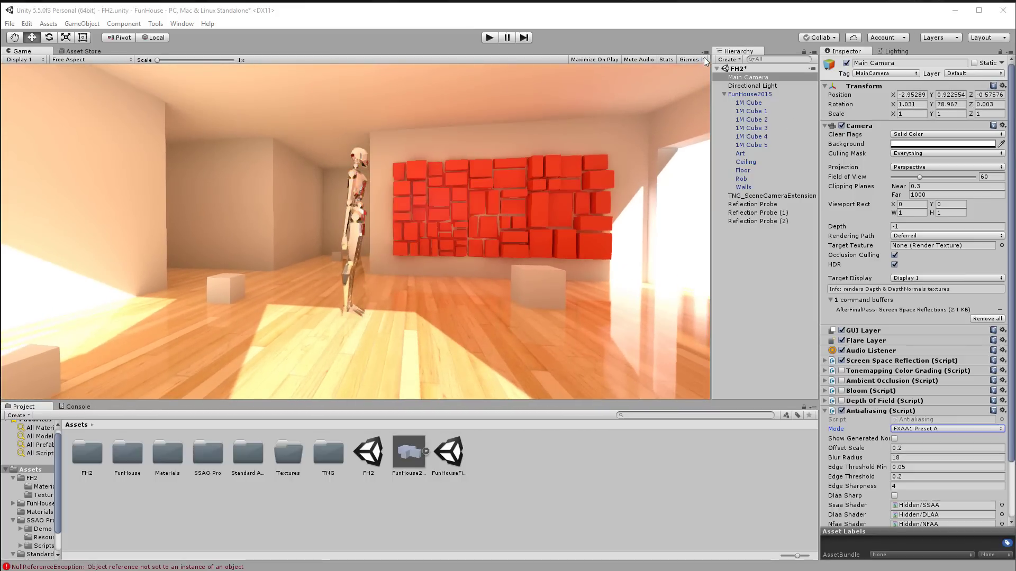
# Step: Maximize the Game view to fill the editor and start play mode
pyautogui.click(704, 52)
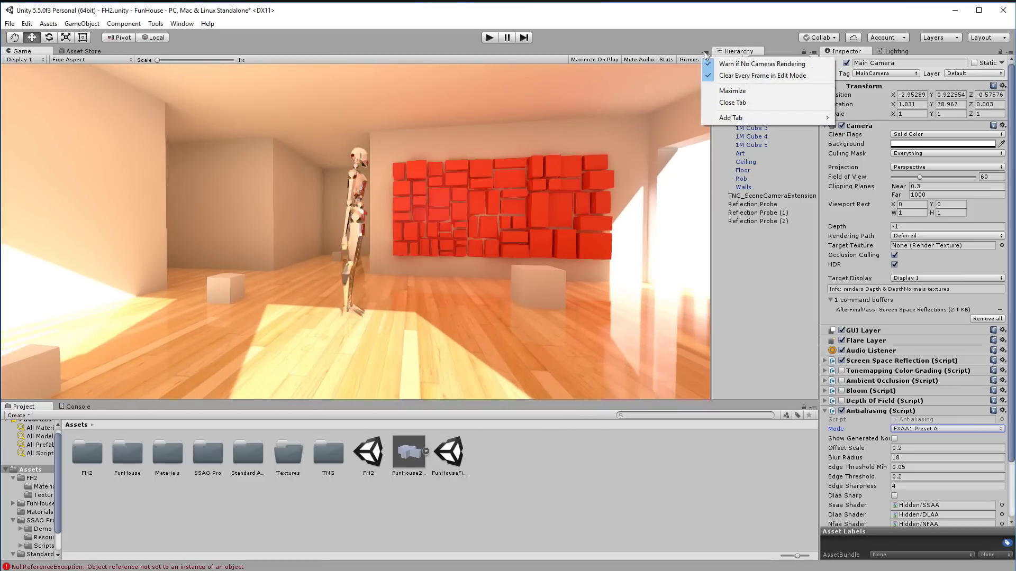
pyautogui.click(745, 91)
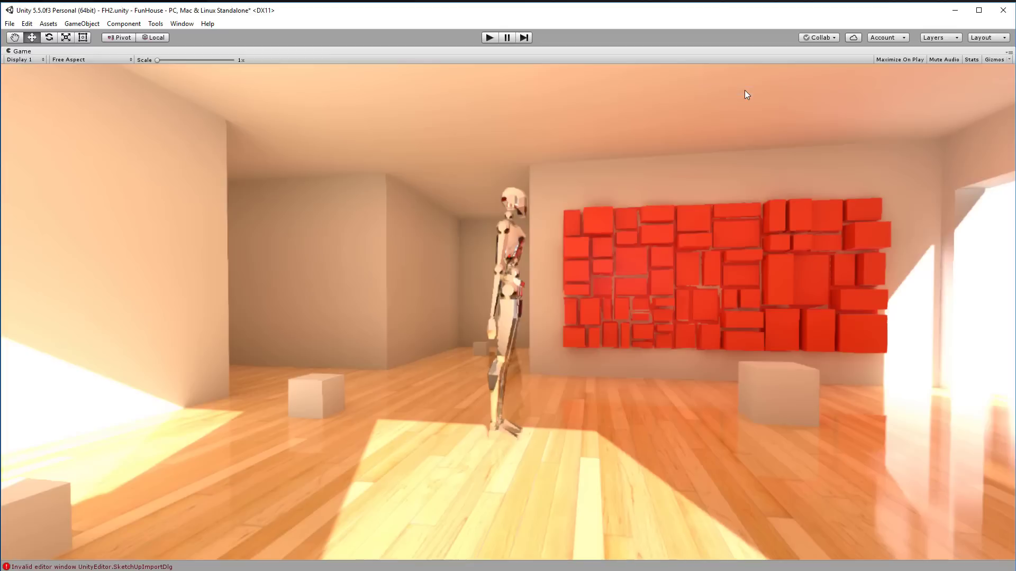
pyautogui.hotkey('alt', 'Tab')
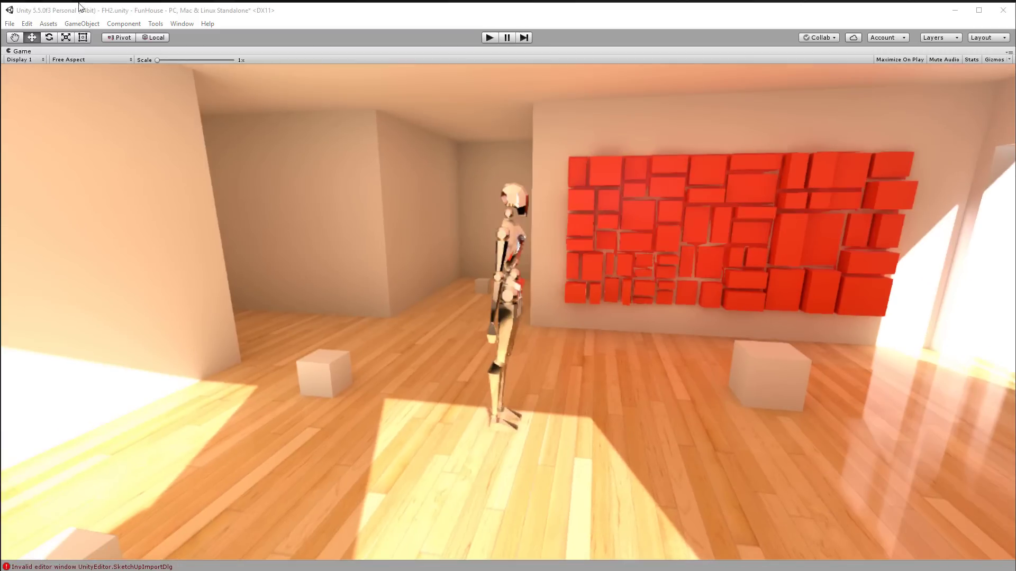
pyautogui.rightClick(30, 50)
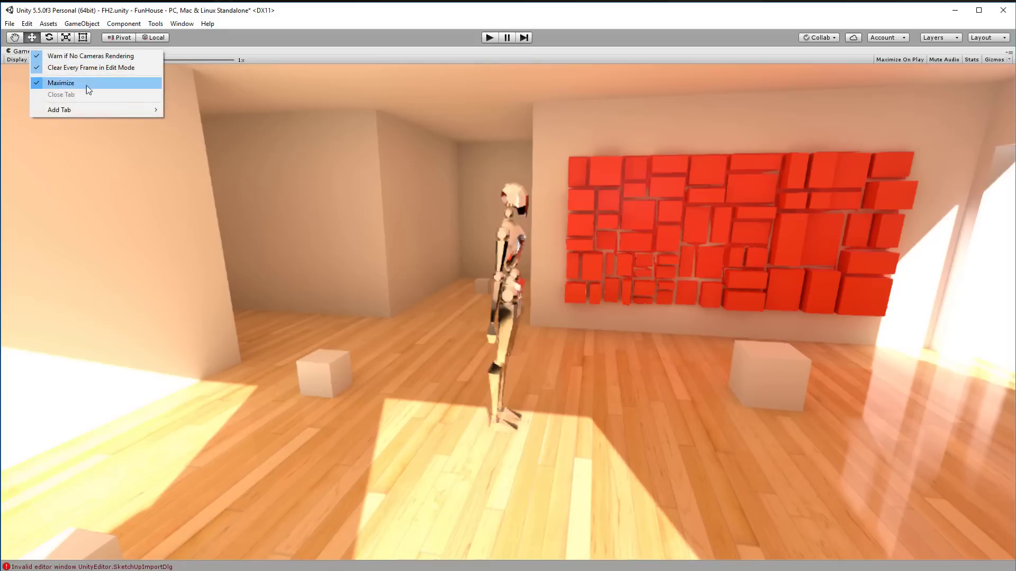
pyautogui.click(238, 40)
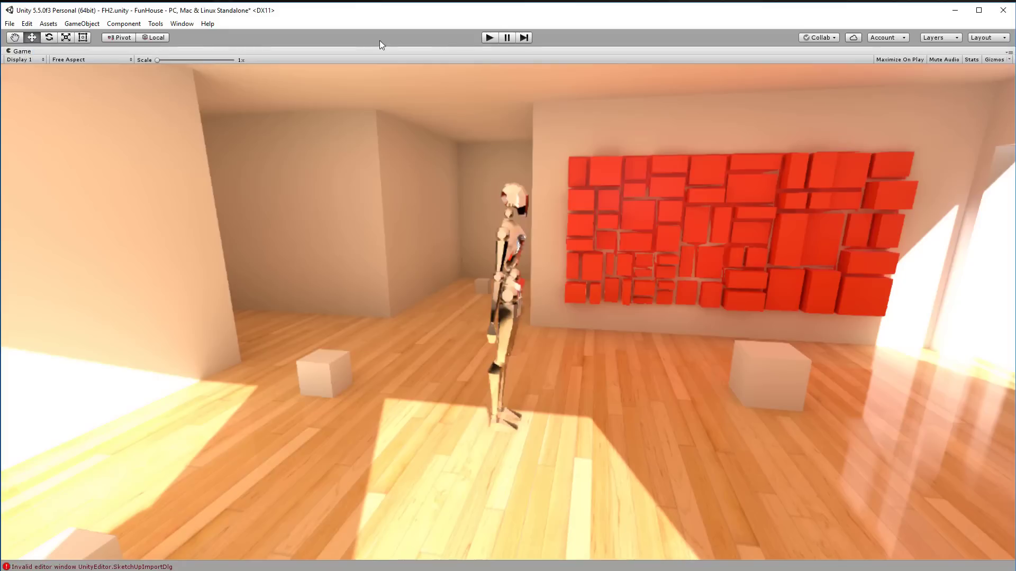
pyautogui.click(489, 37)
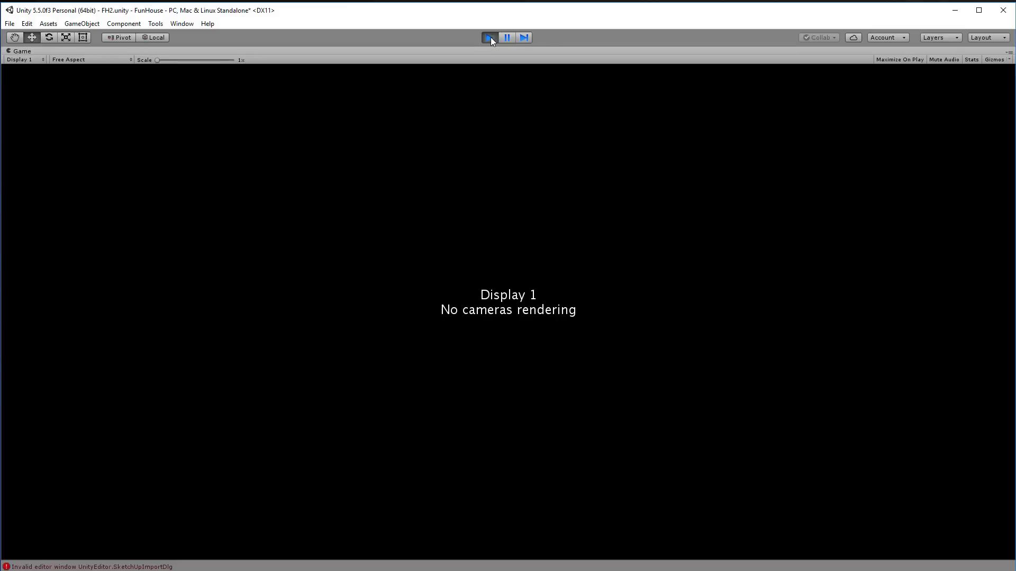
# Step: Orbit the camera to view the chrome robot from the front, red wall at right
pyautogui.click(491, 37)
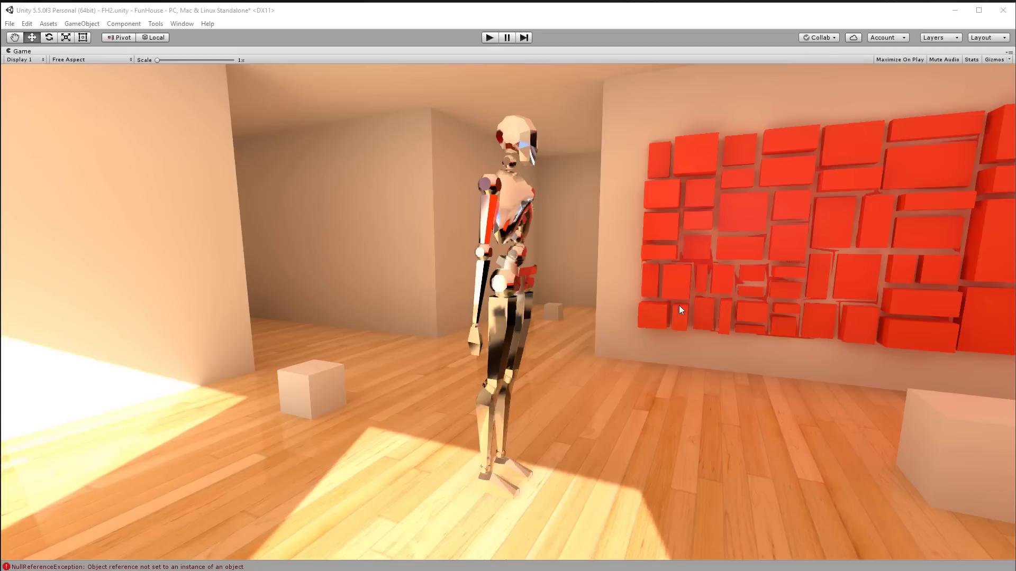
pyautogui.press('alt')
pyautogui.keyDown('alt'); pyautogui.moveTo(635, 318); pyautogui.dragTo(579, 274); pyautogui.keyUp('alt')
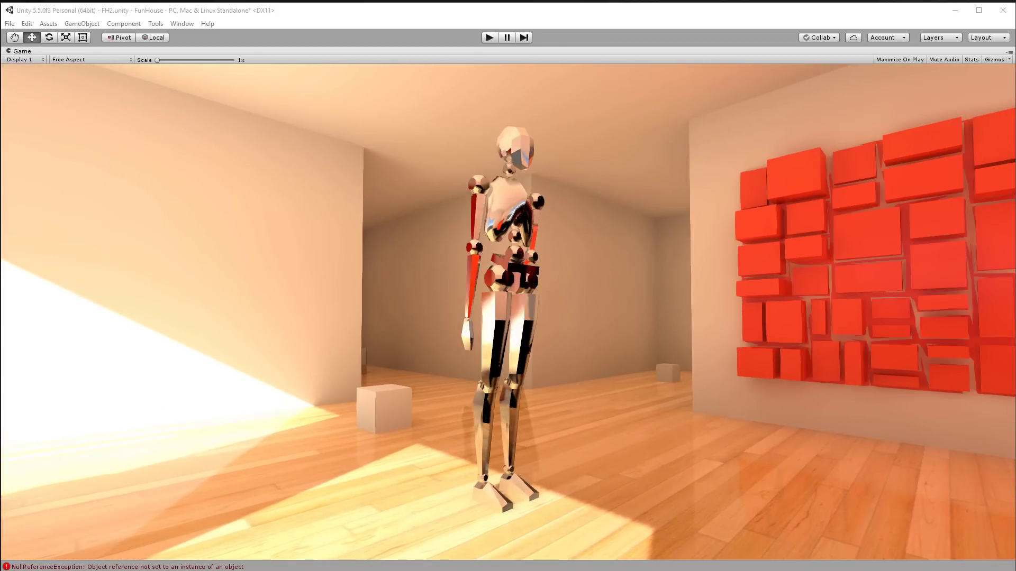